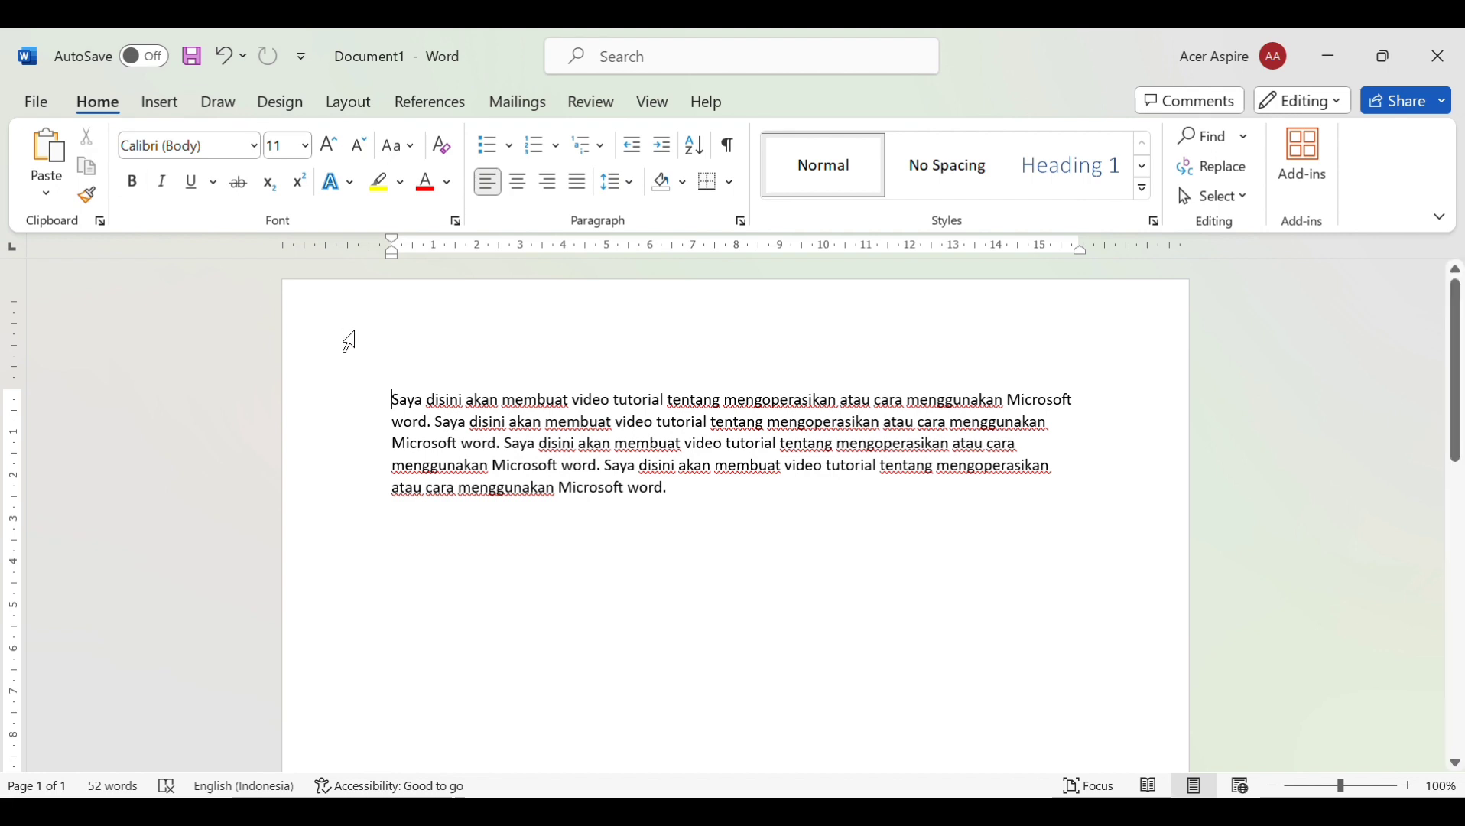
Cut the opening words and paste 'video tutorial tentang' repeatedly until the paragraph reaches 78 words
drag(401, 400, 570, 400)
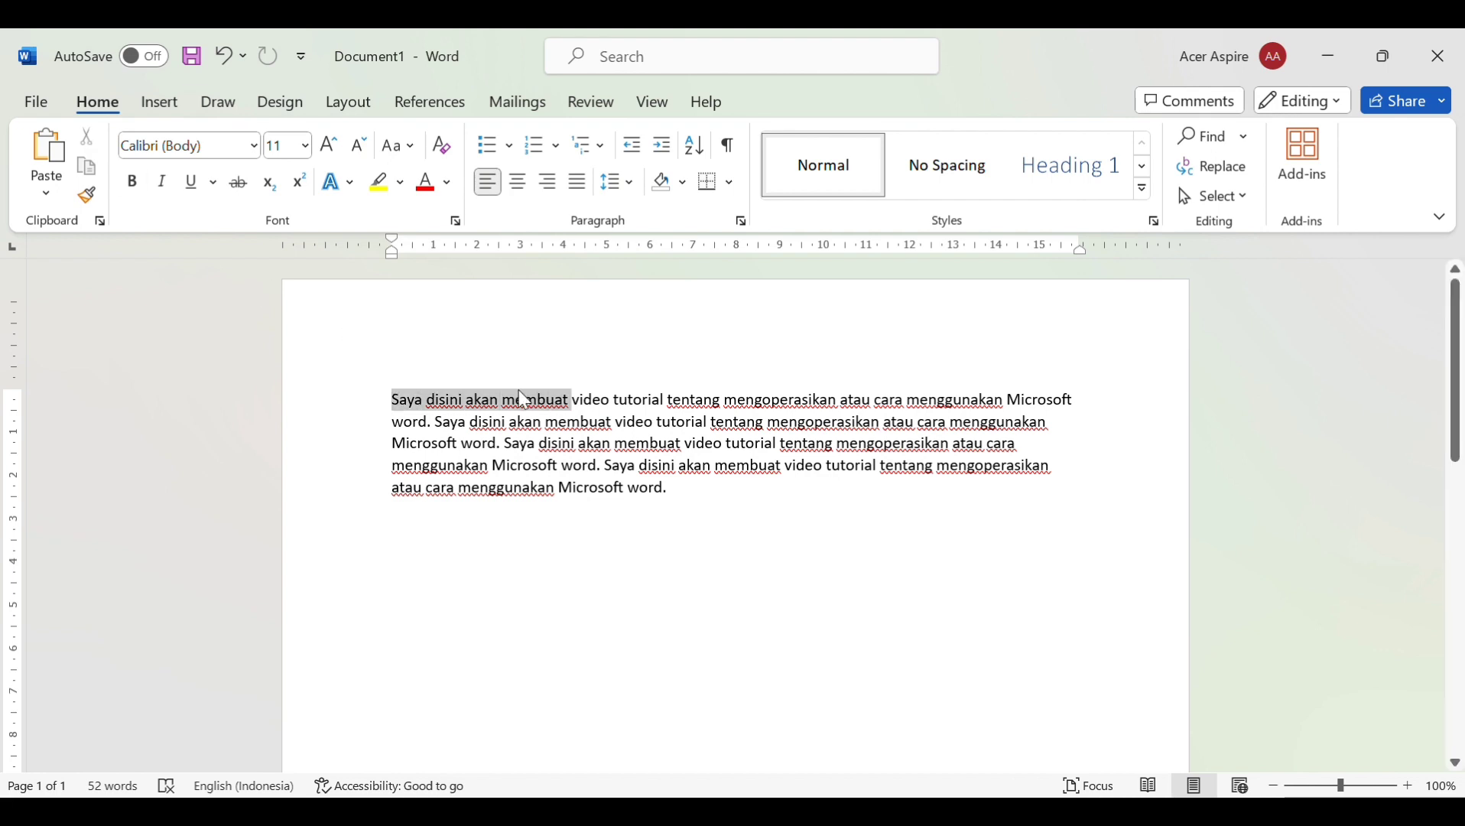
click(91, 137)
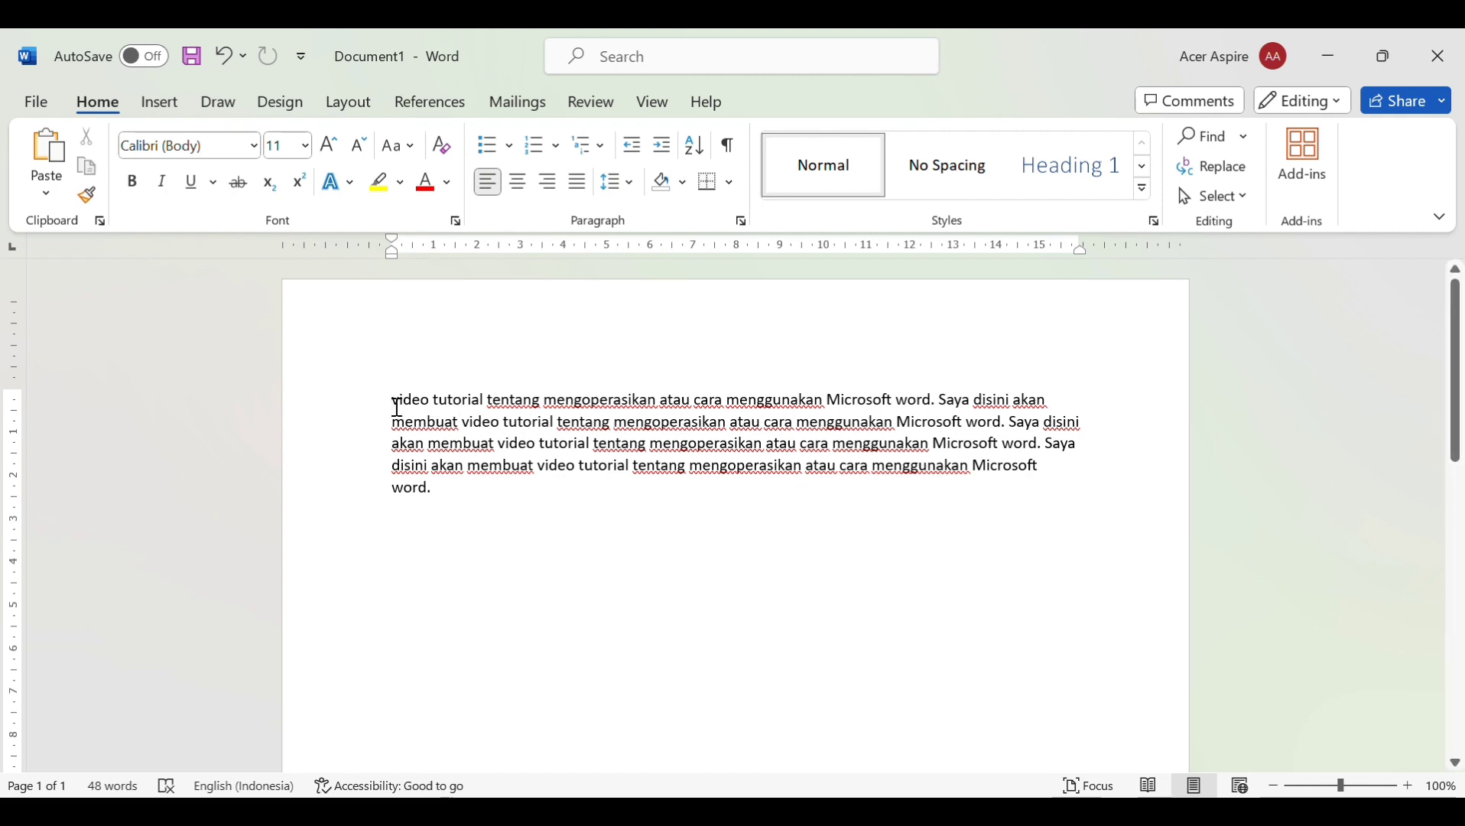
drag(393, 401, 543, 402)
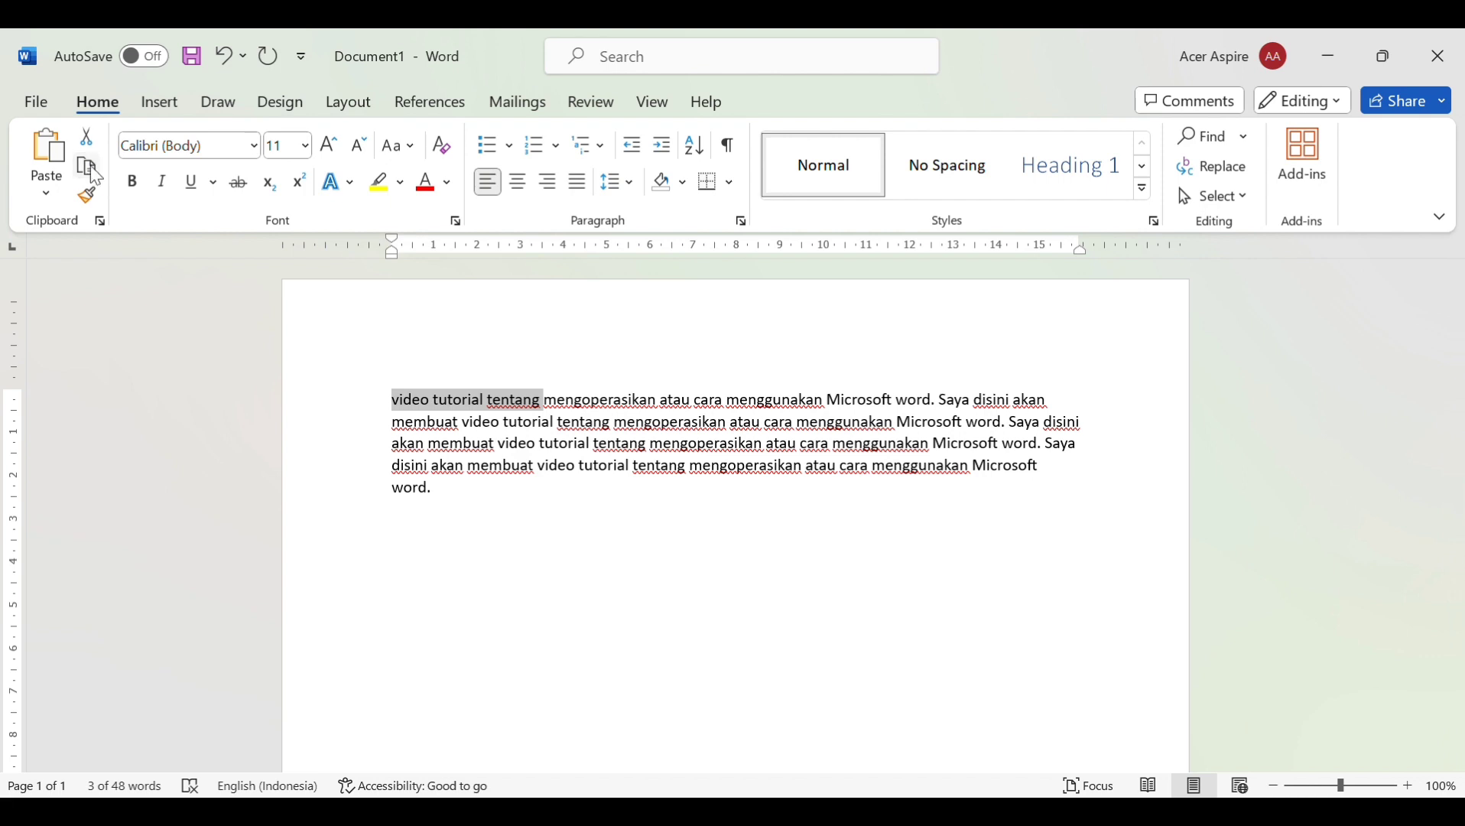
click(42, 154)
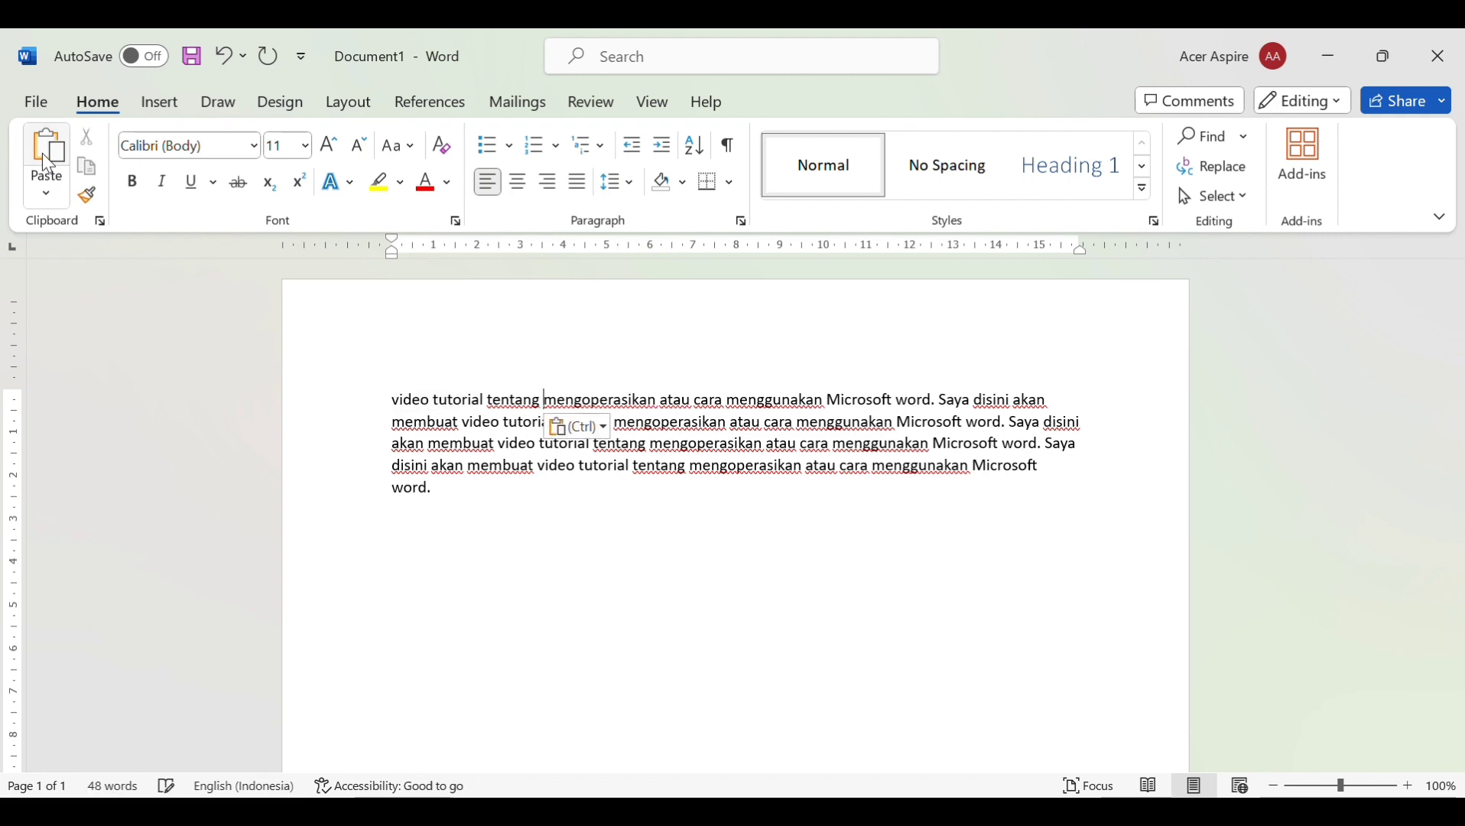
click(42, 153)
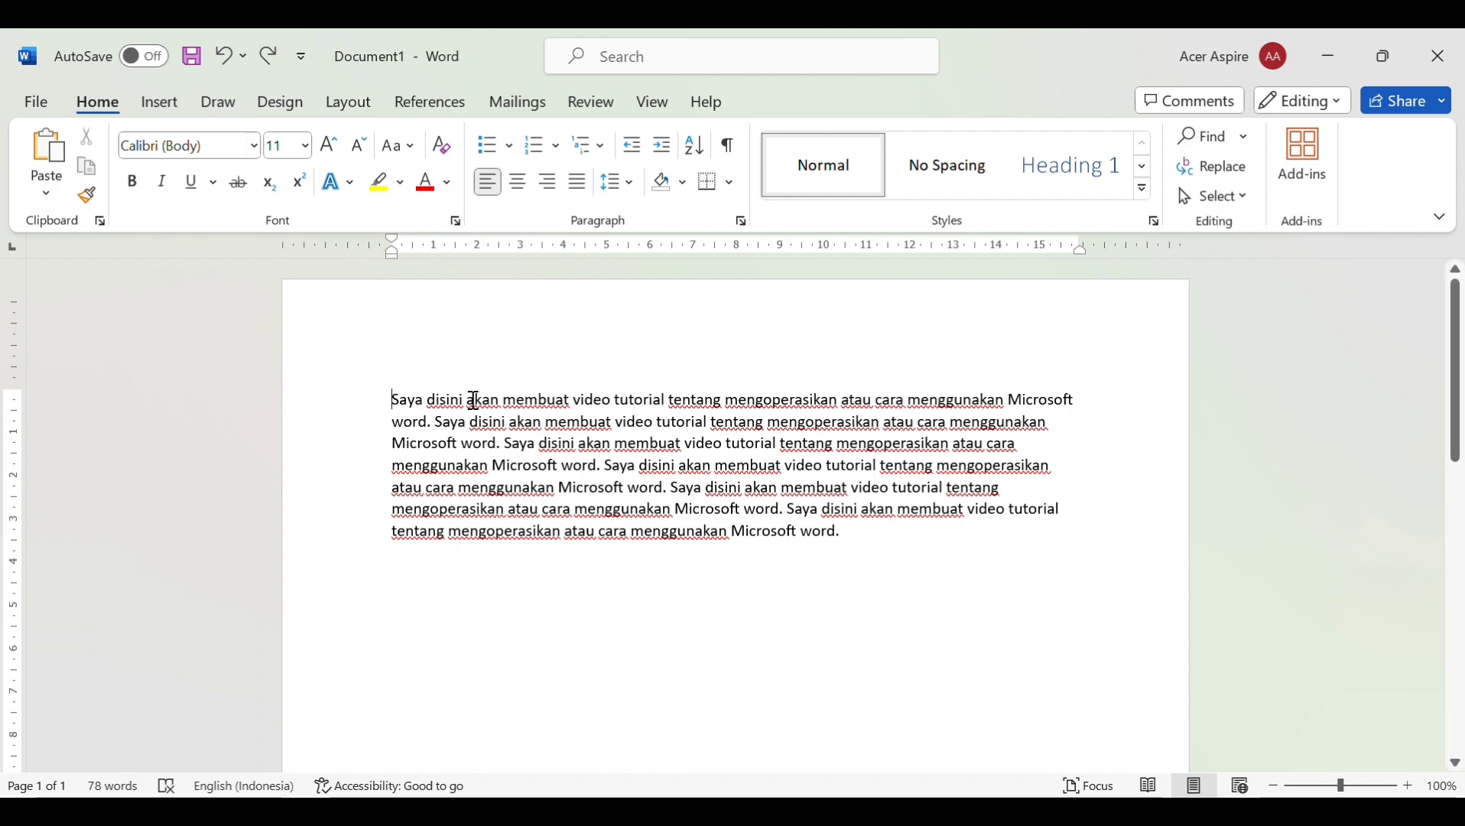
Format 'Saya disini akan membuat video tutorial tentang mengoperasikan' as Times New Roman, size 20
double_click(393, 412)
drag(393, 412, 763, 414)
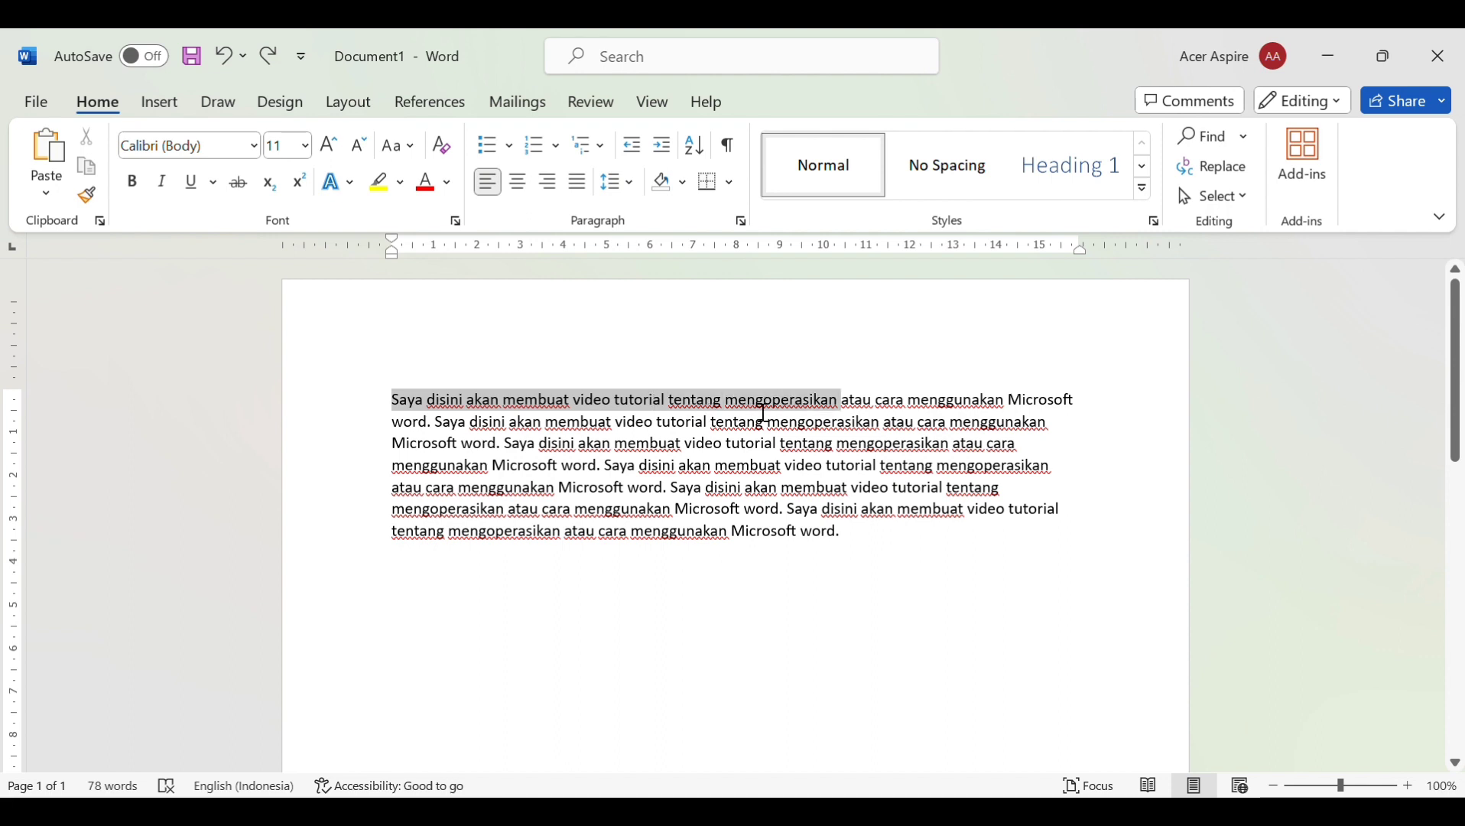
click(255, 146)
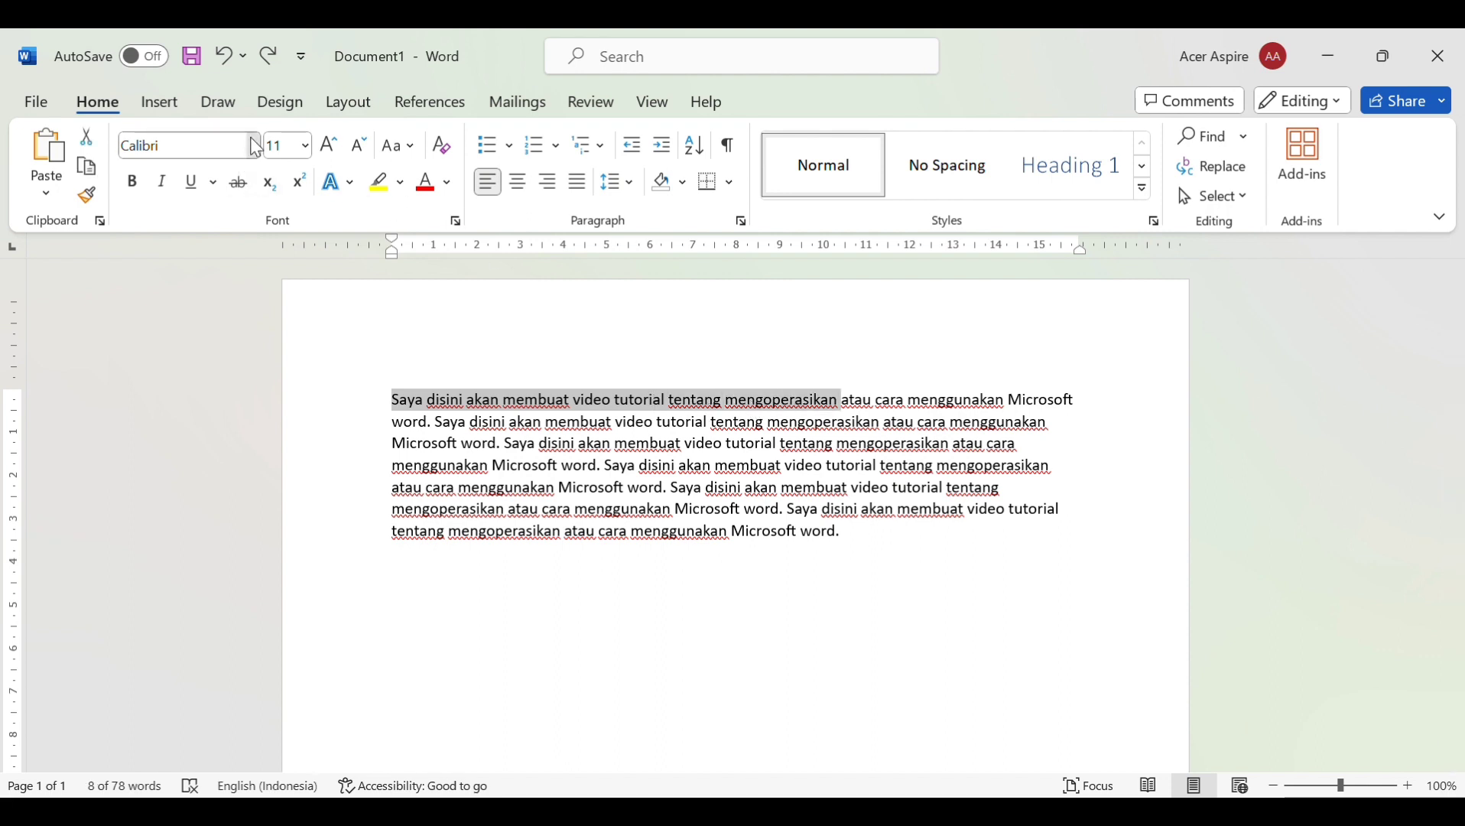
click(250, 341)
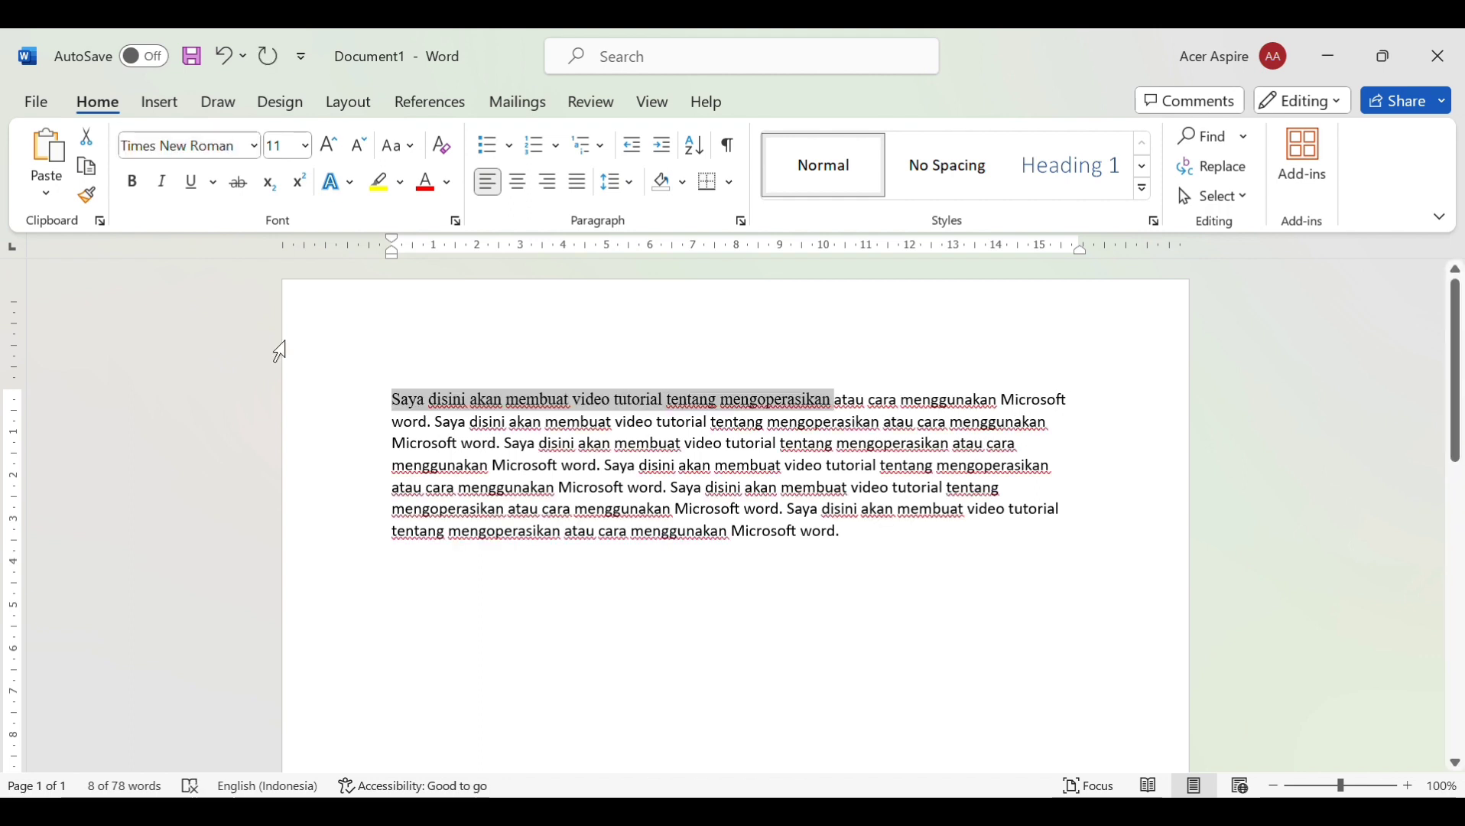
click(305, 146)
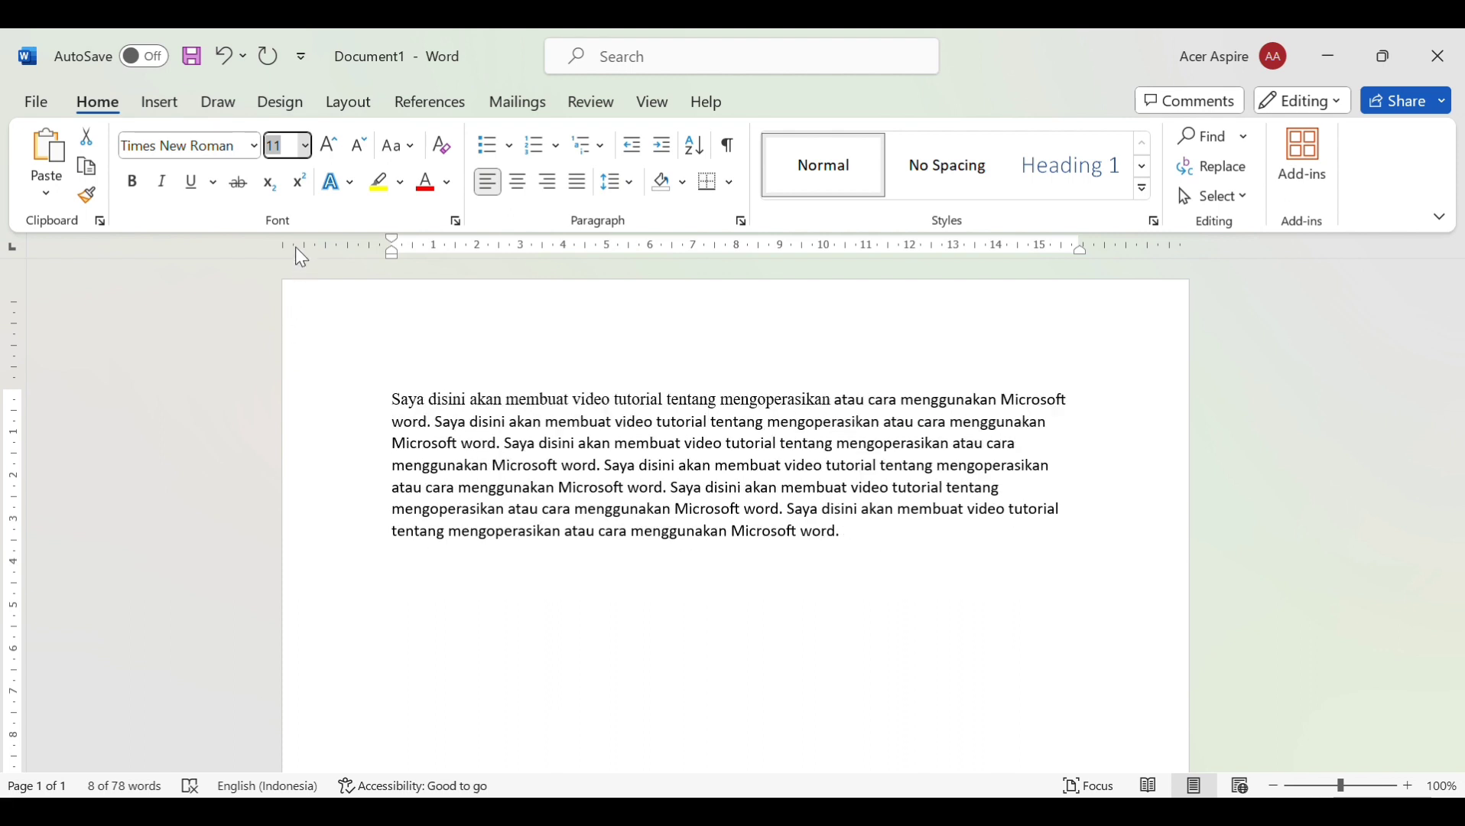
click(278, 401)
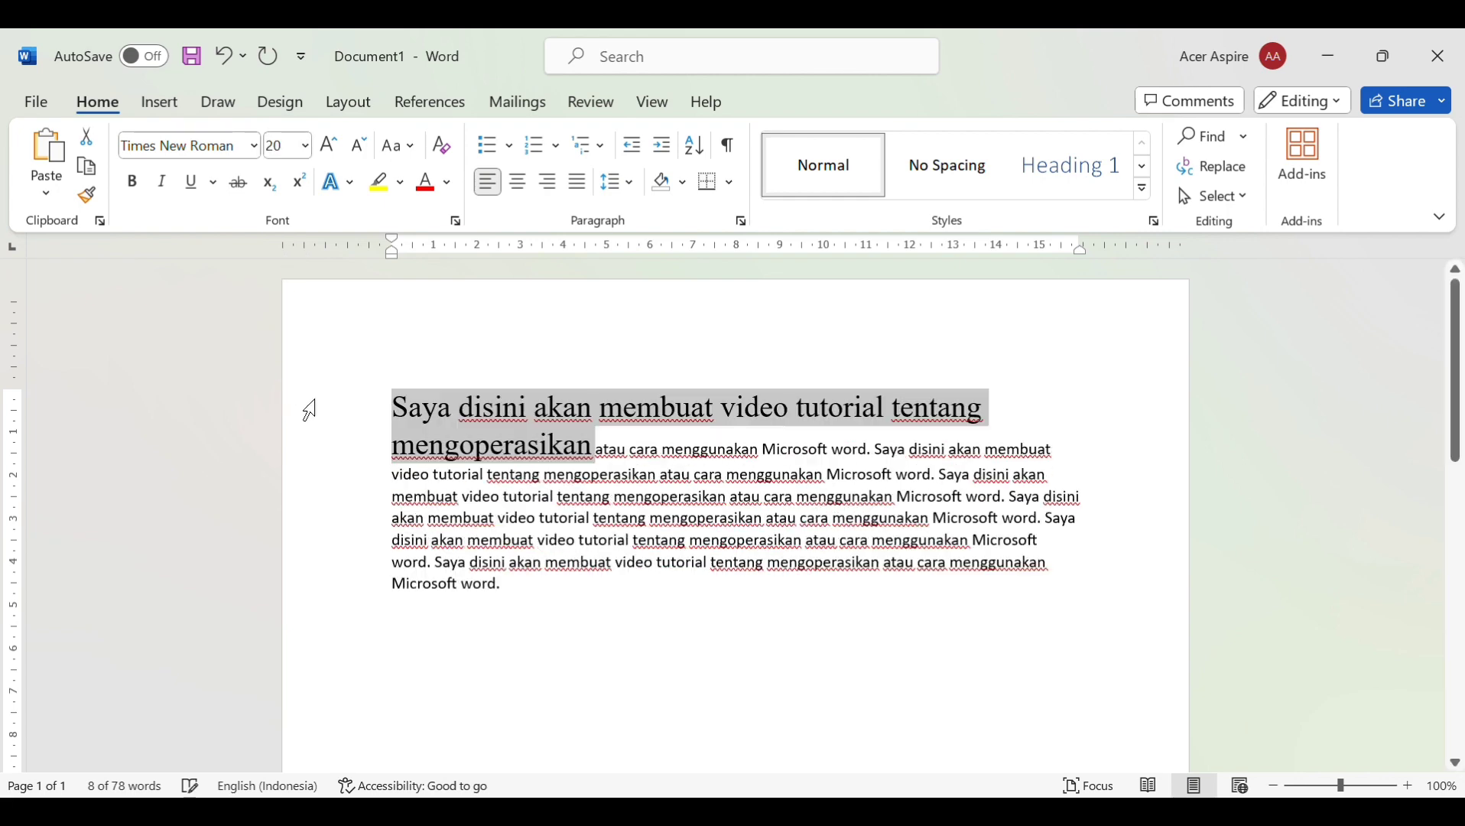
Grow the opening words two size steps to 24, then shrink them four steps back down
click(332, 148)
click(332, 147)
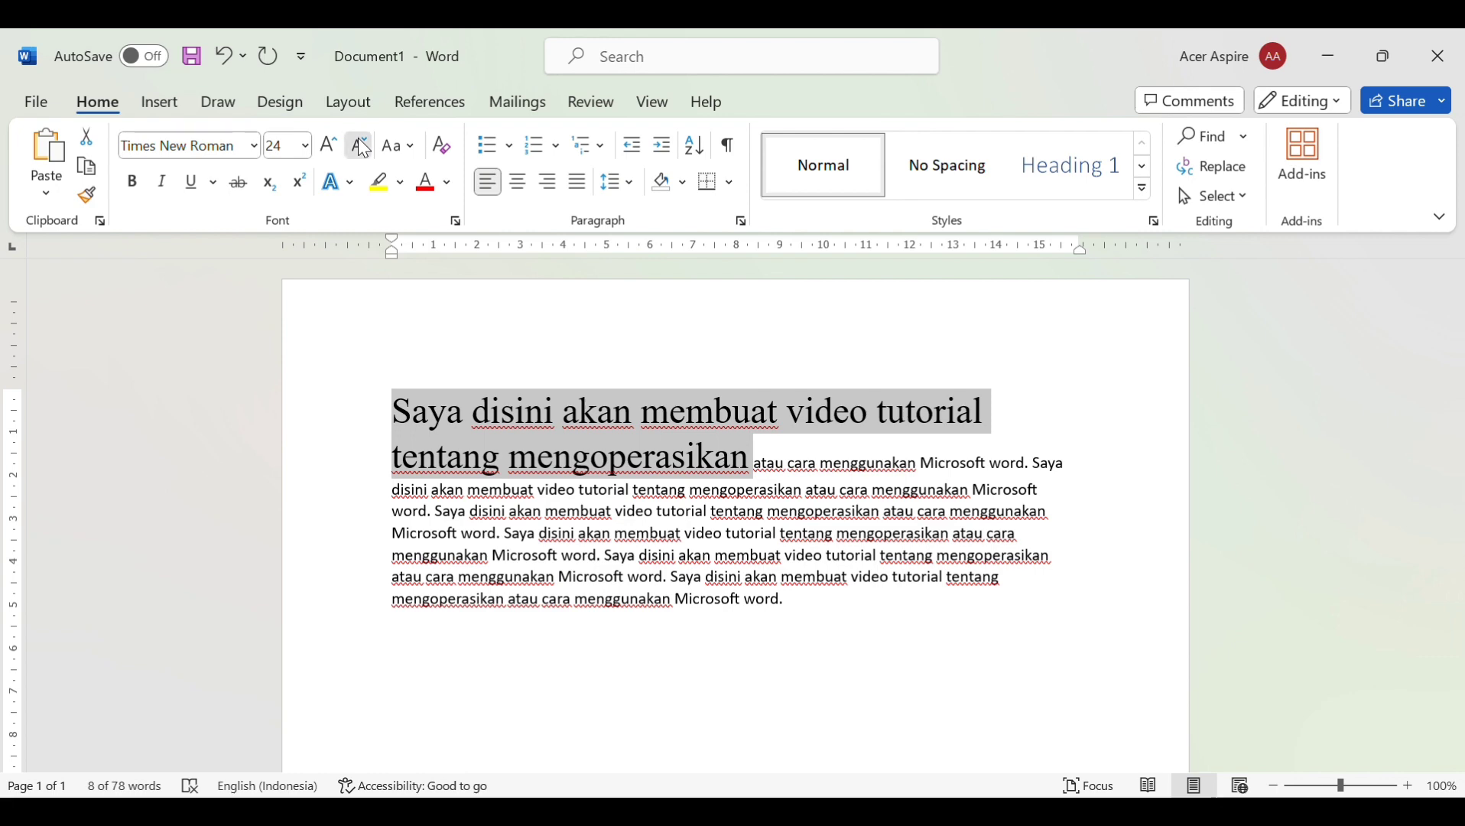
click(363, 147)
click(362, 148)
click(361, 145)
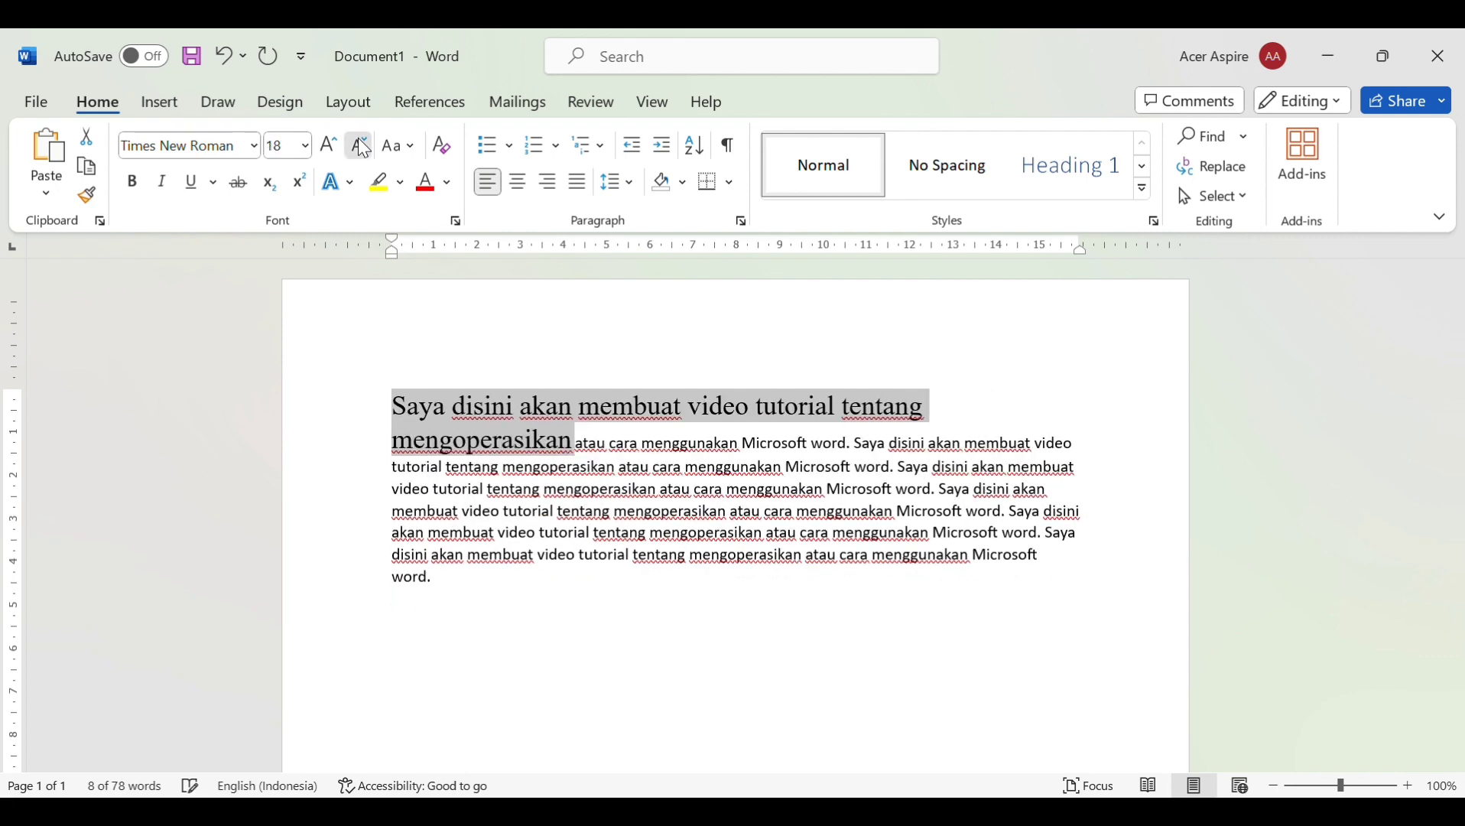
click(359, 144)
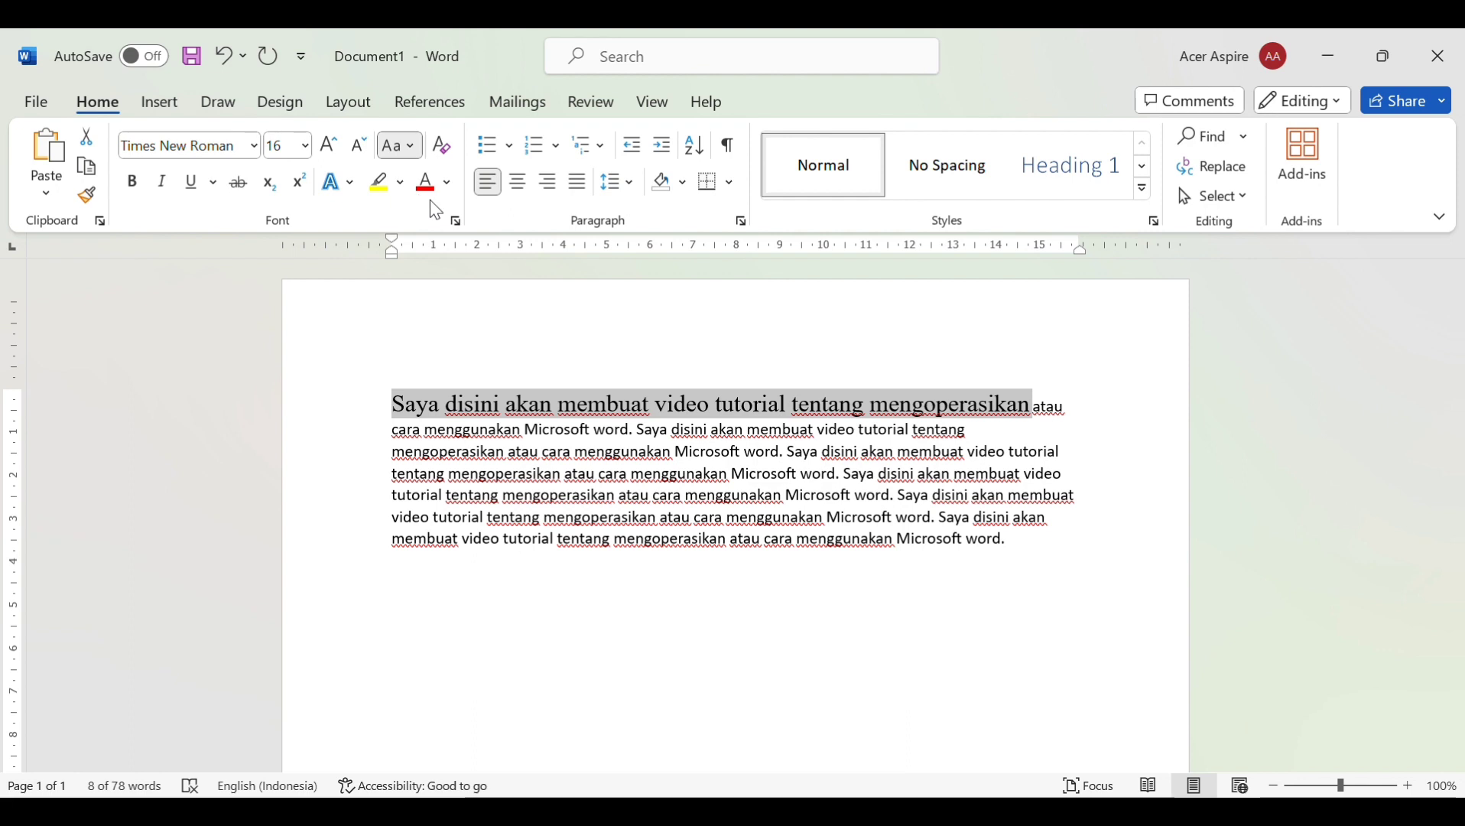
Cycle the opening words through lowercase and all caps, ending in toggled case 'sAYA dISINI aKAN mEMBUAT'
key(shift+F3)
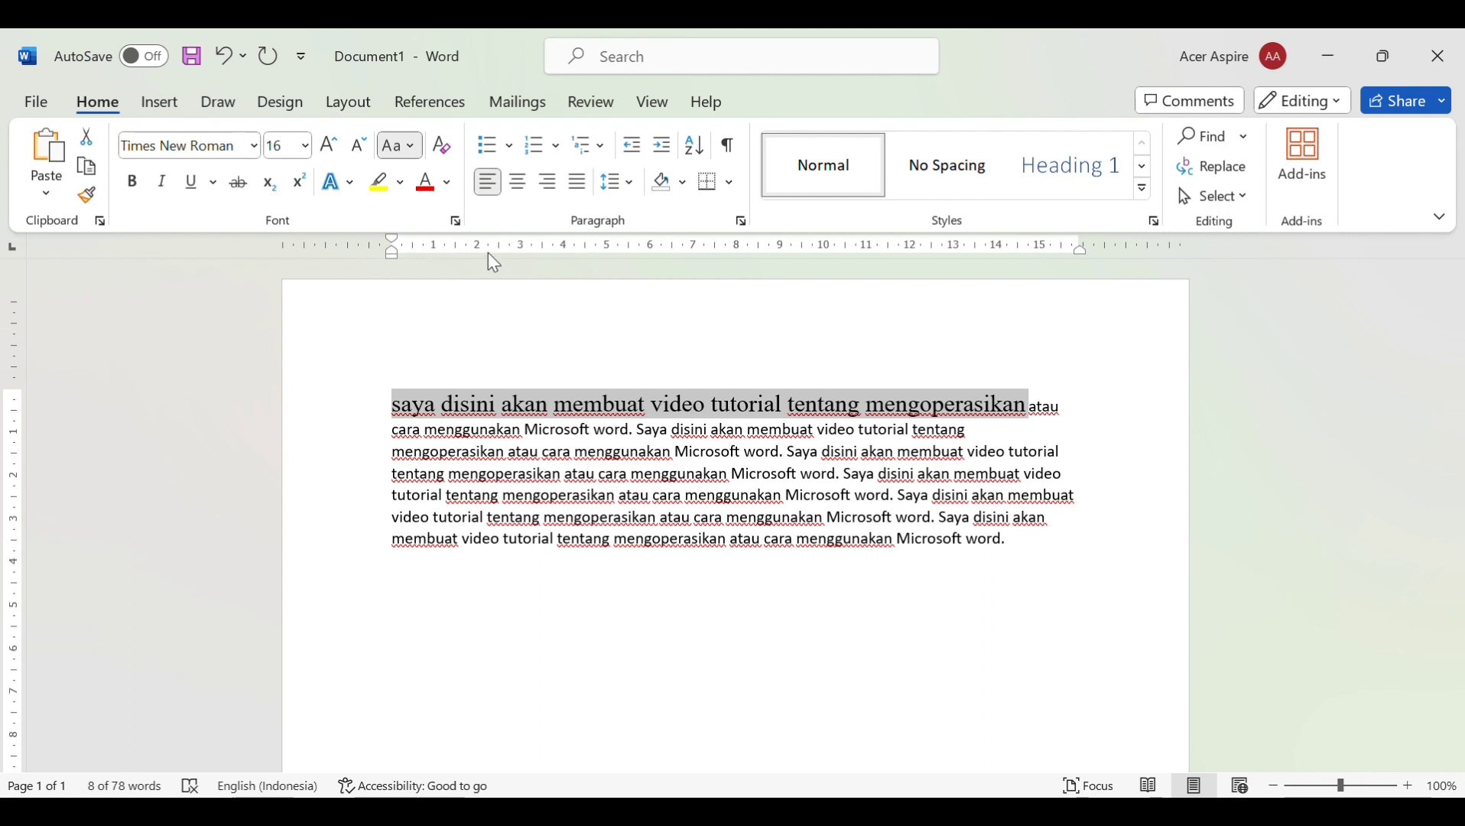
key(ctrl+shift+a)
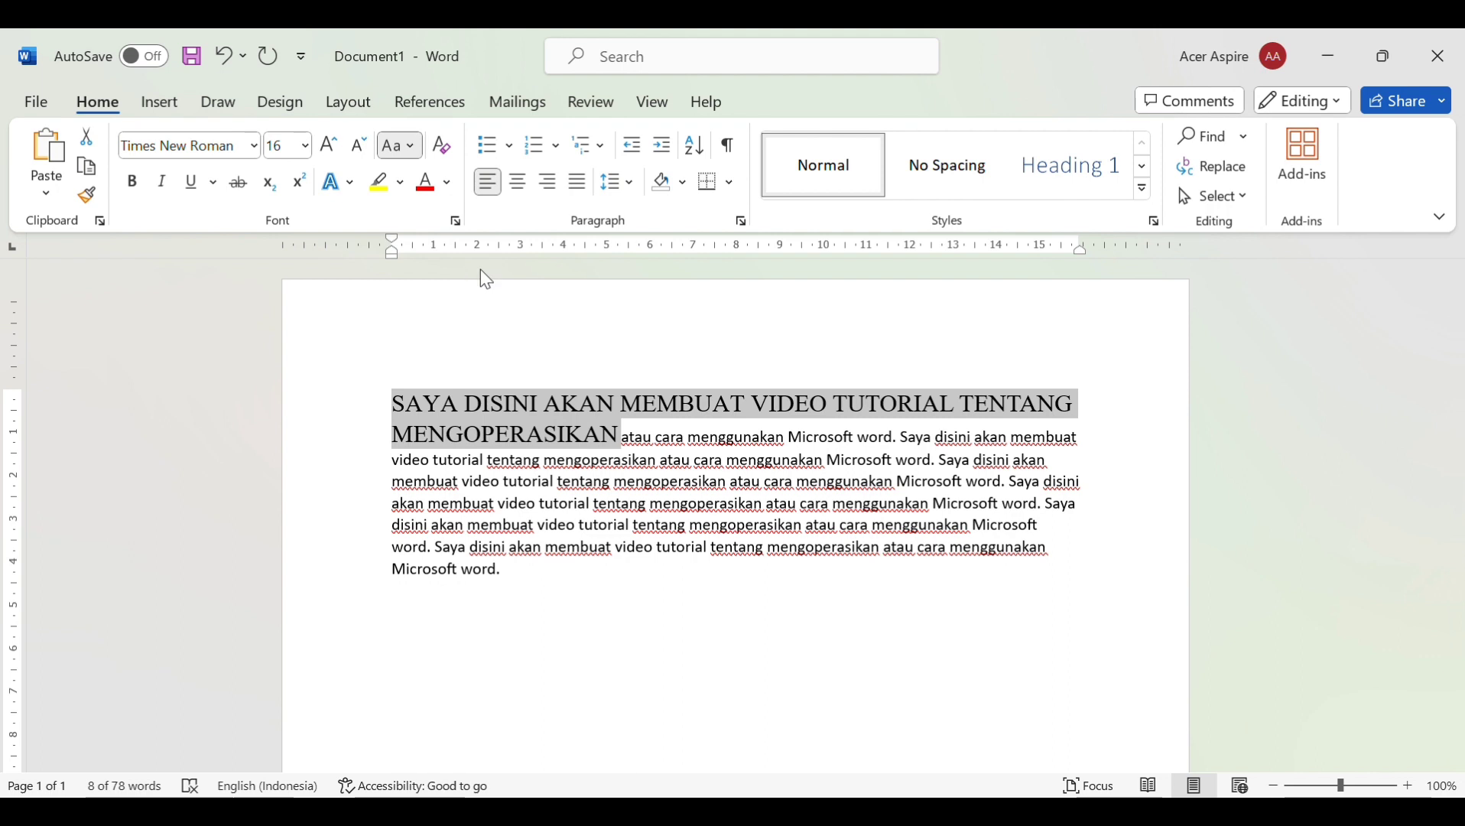
key(shift+F3)
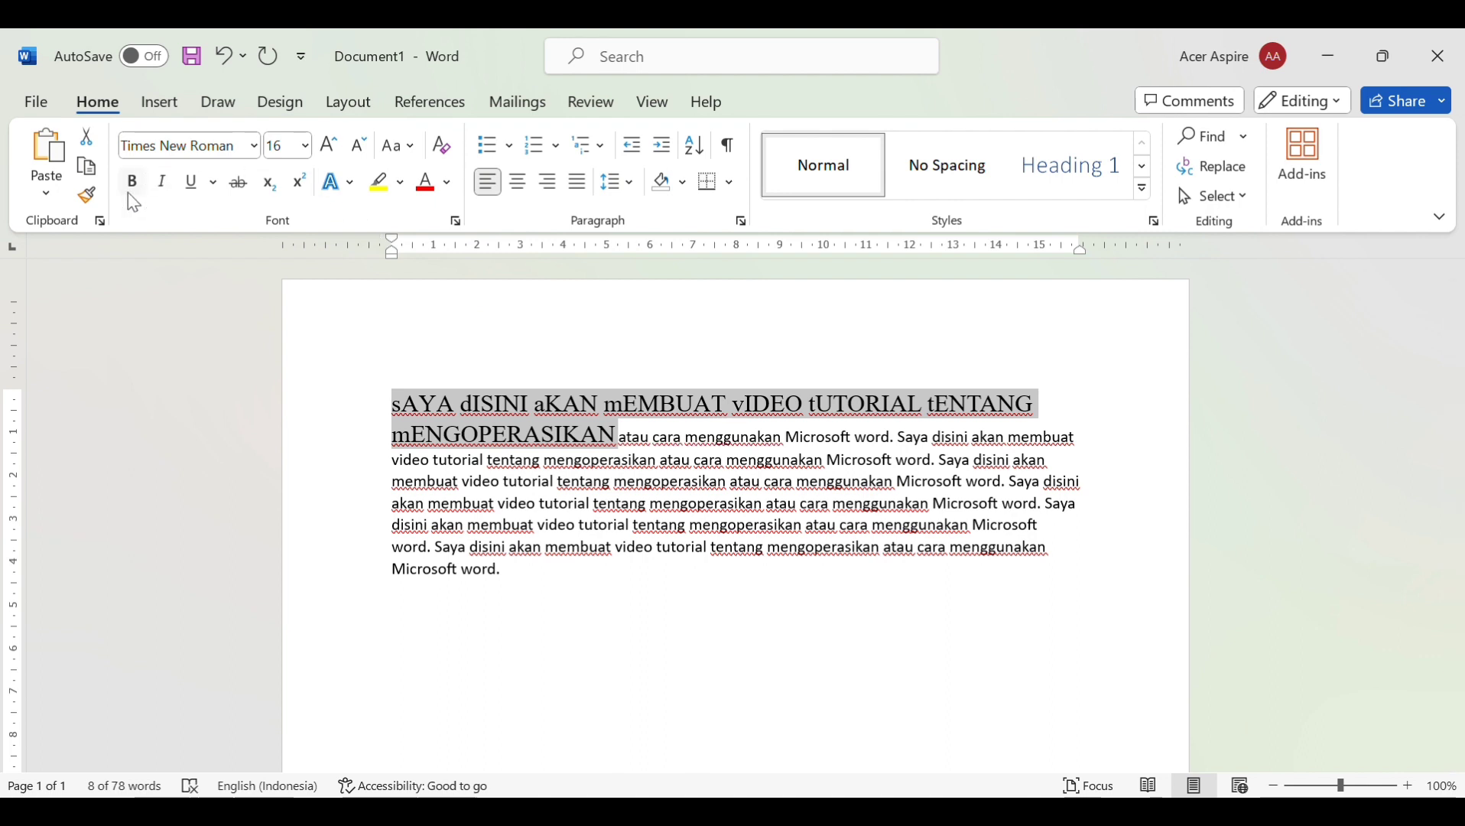
Make 'atau cara menggunakan Microsoft' bold only, after briefly trying italic on it
drag(619, 437, 814, 453)
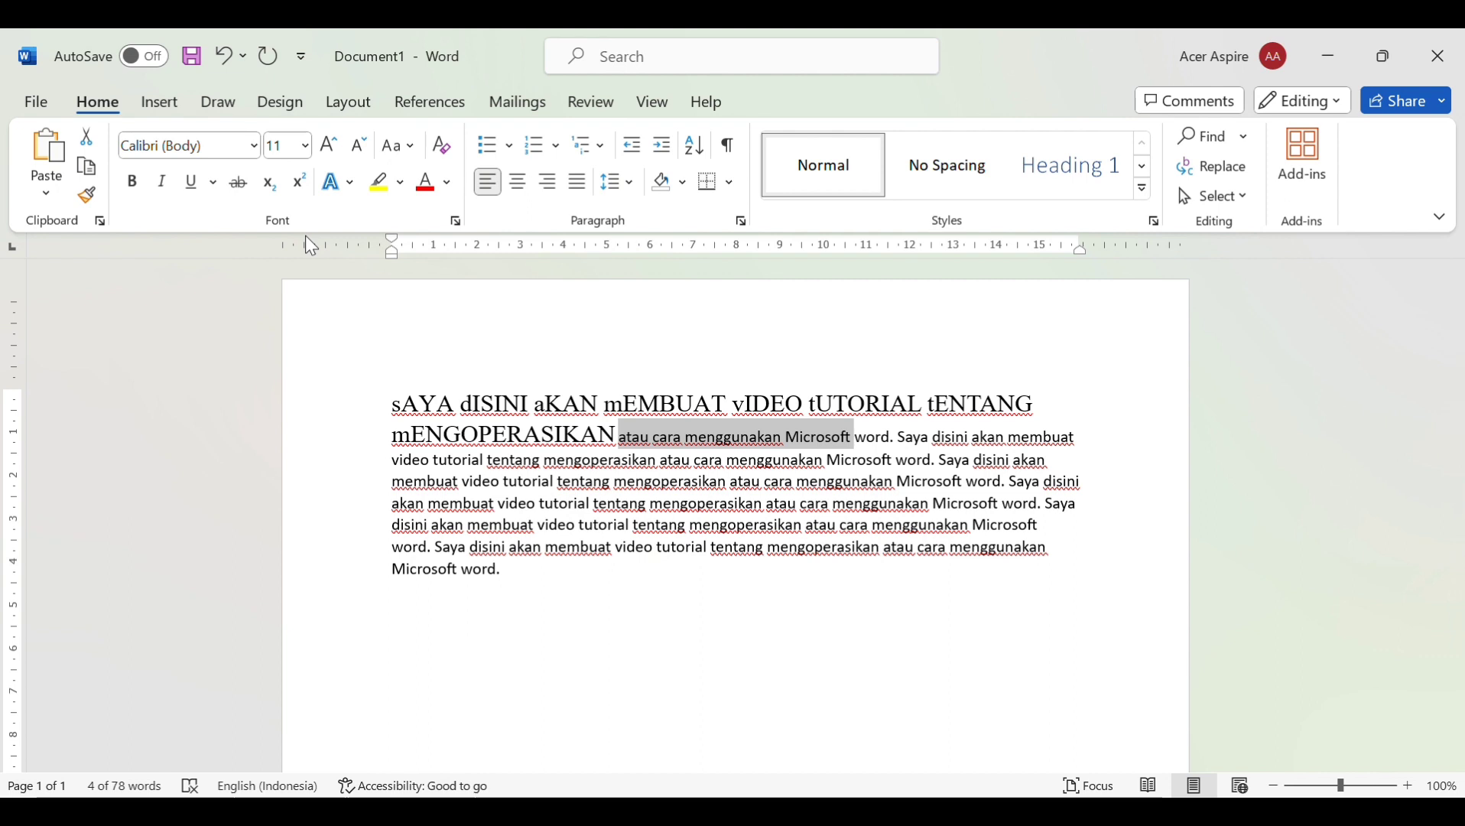
click(134, 184)
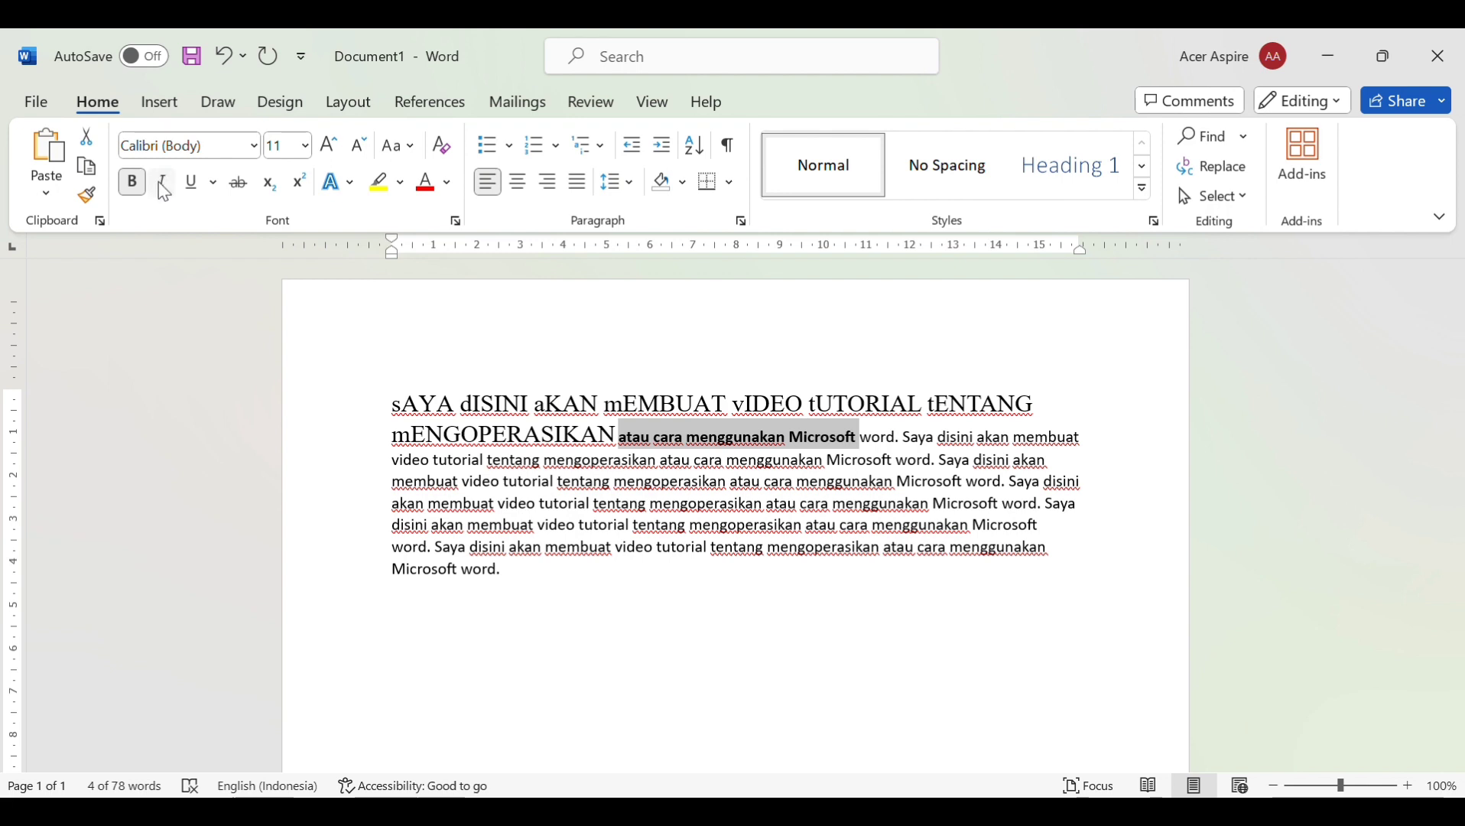
click(163, 183)
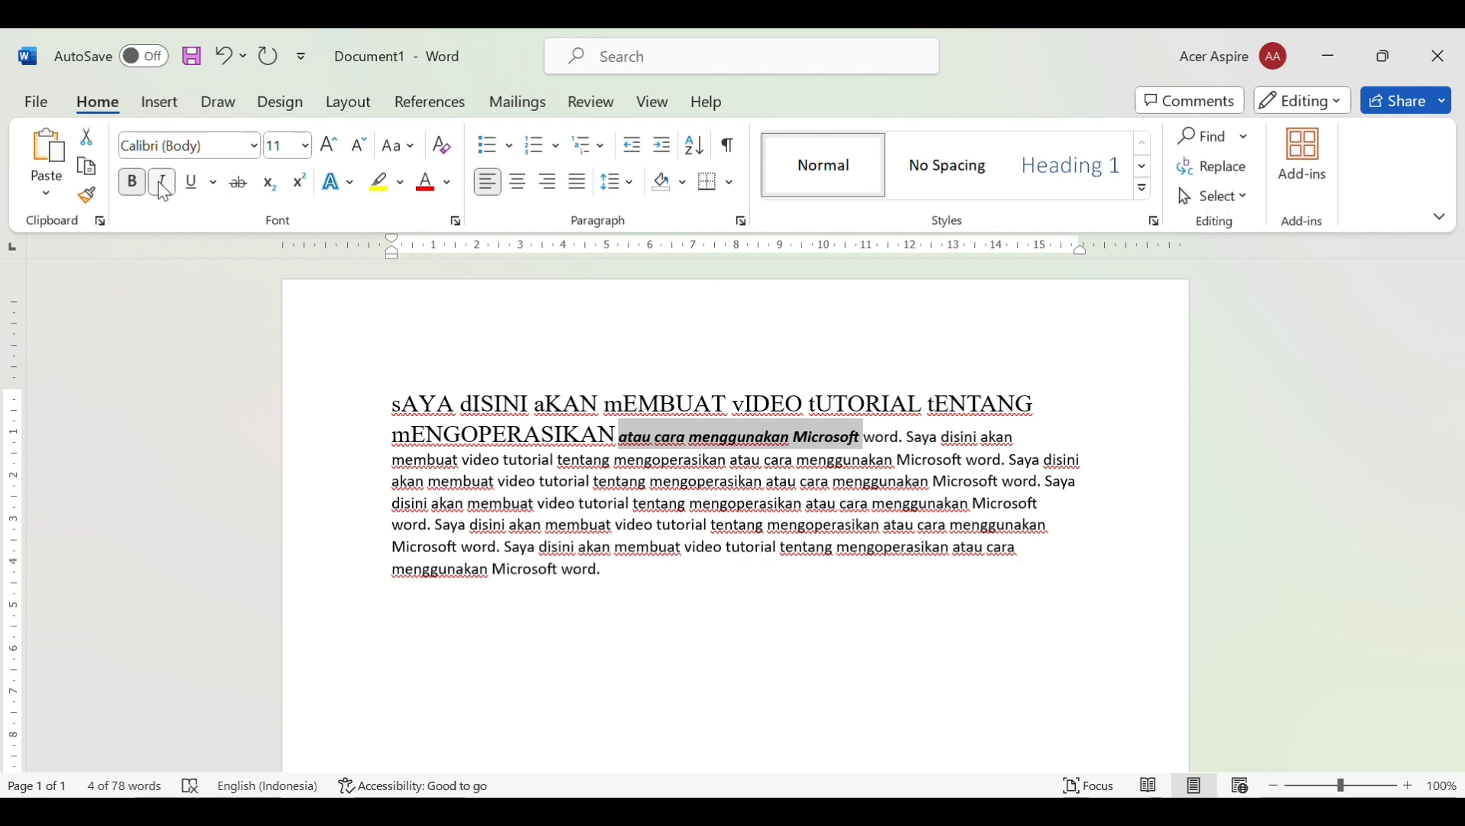
click(138, 181)
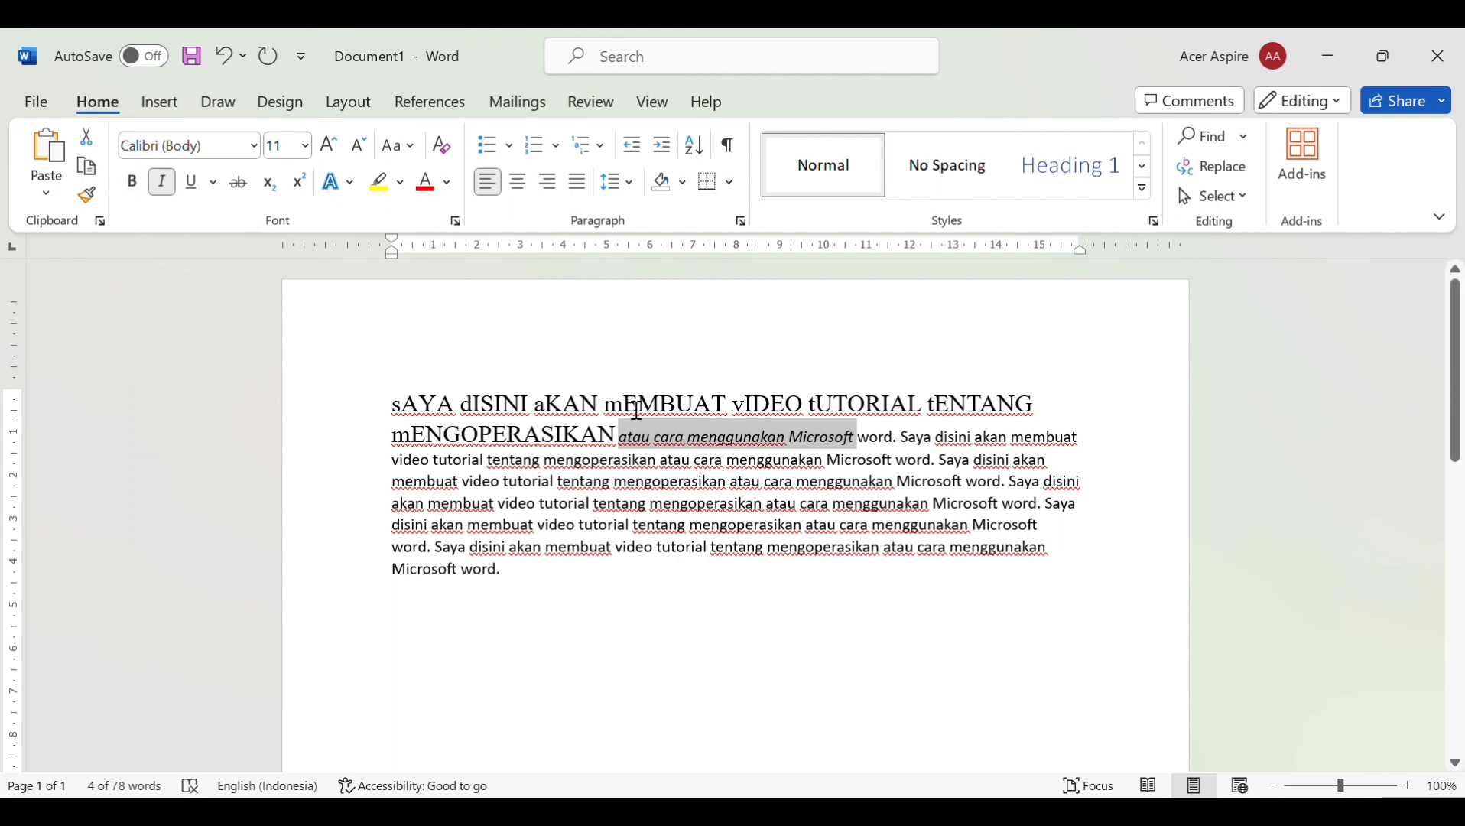
click(133, 182)
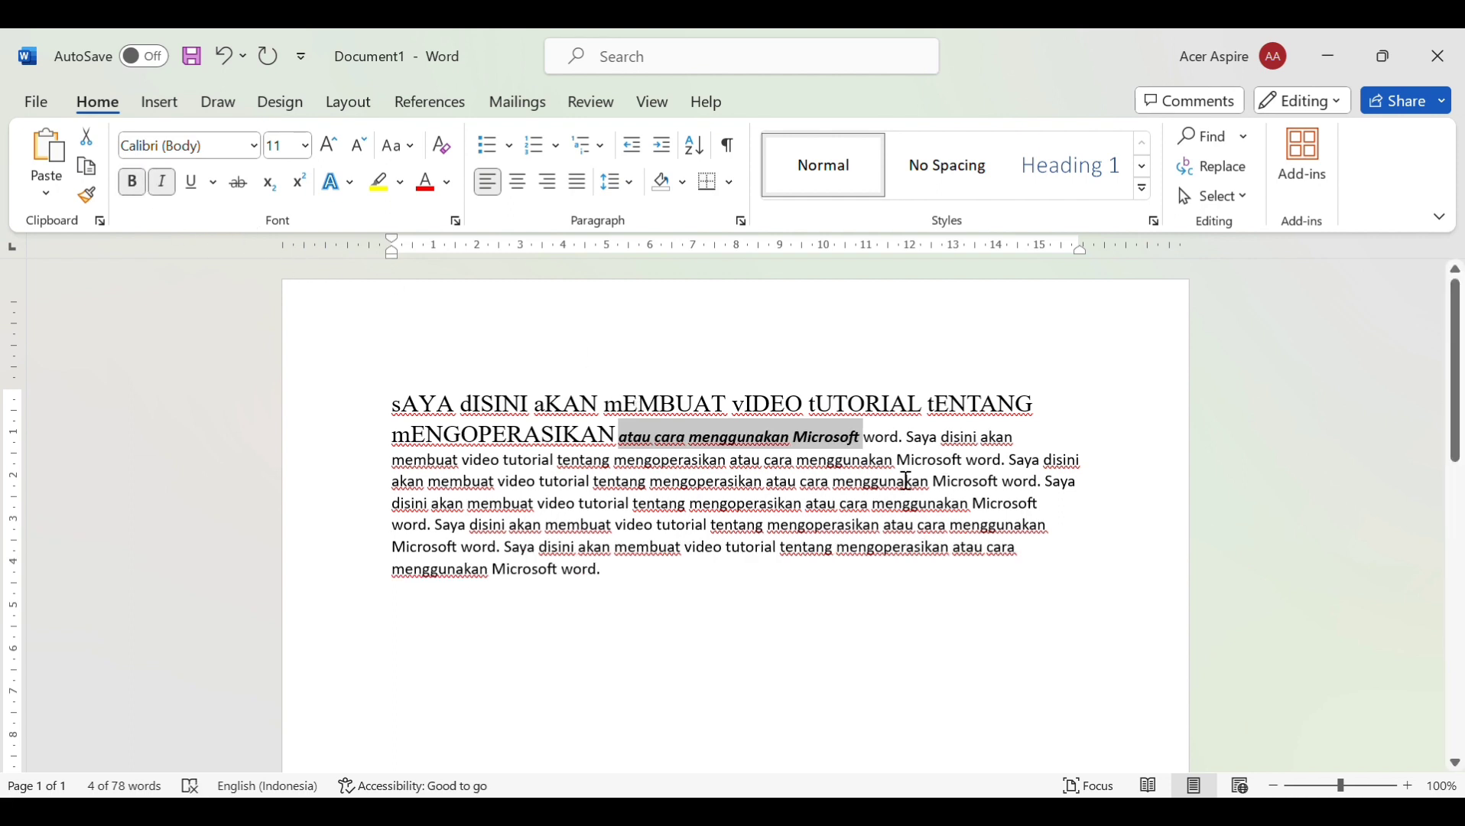
click(162, 184)
Italicise 'word. Saya disini akan membuat', then select 'video tutorial tentang mengoperasikan'
drag(870, 437, 1089, 443)
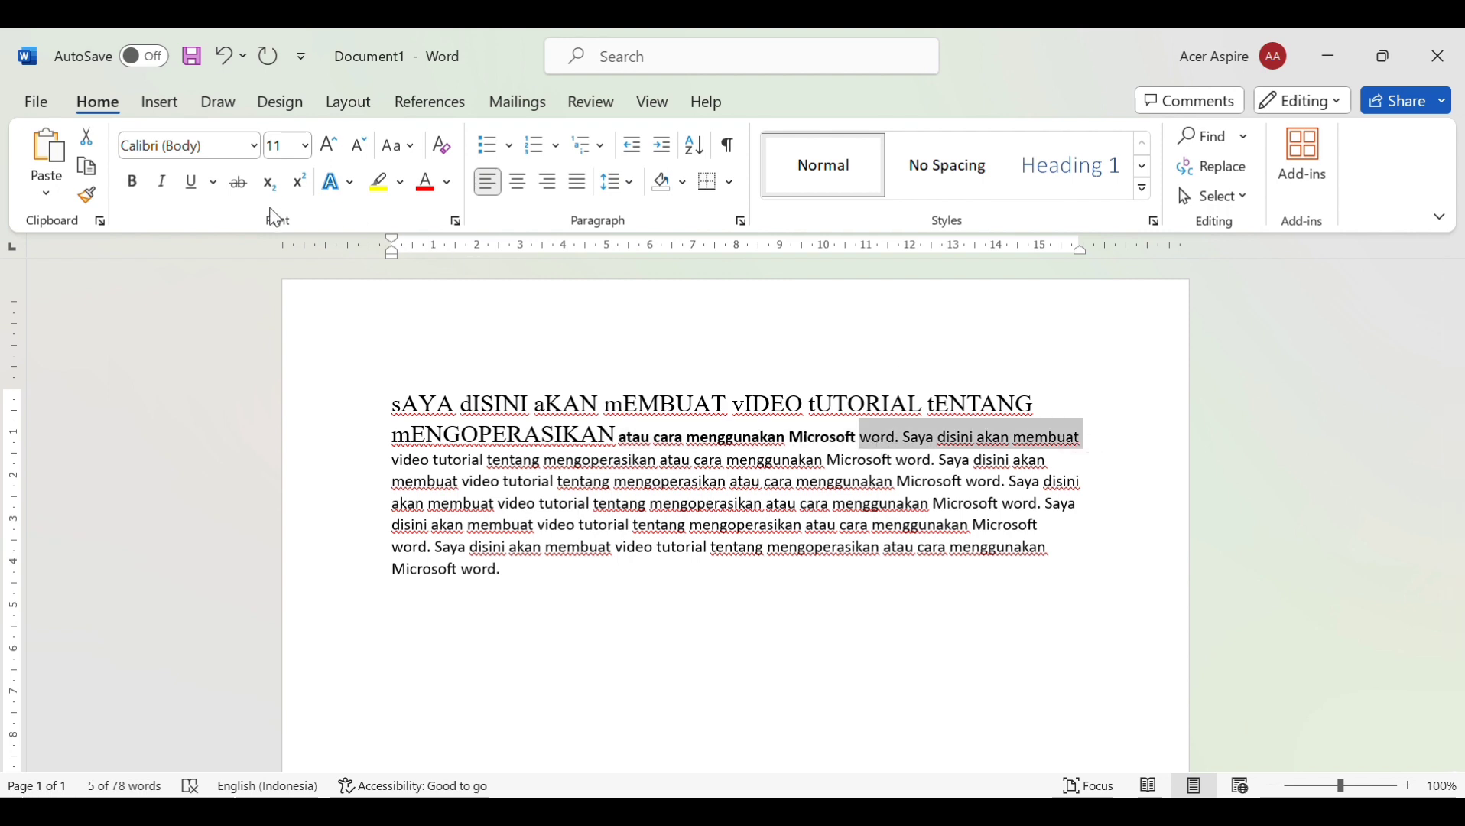
click(166, 185)
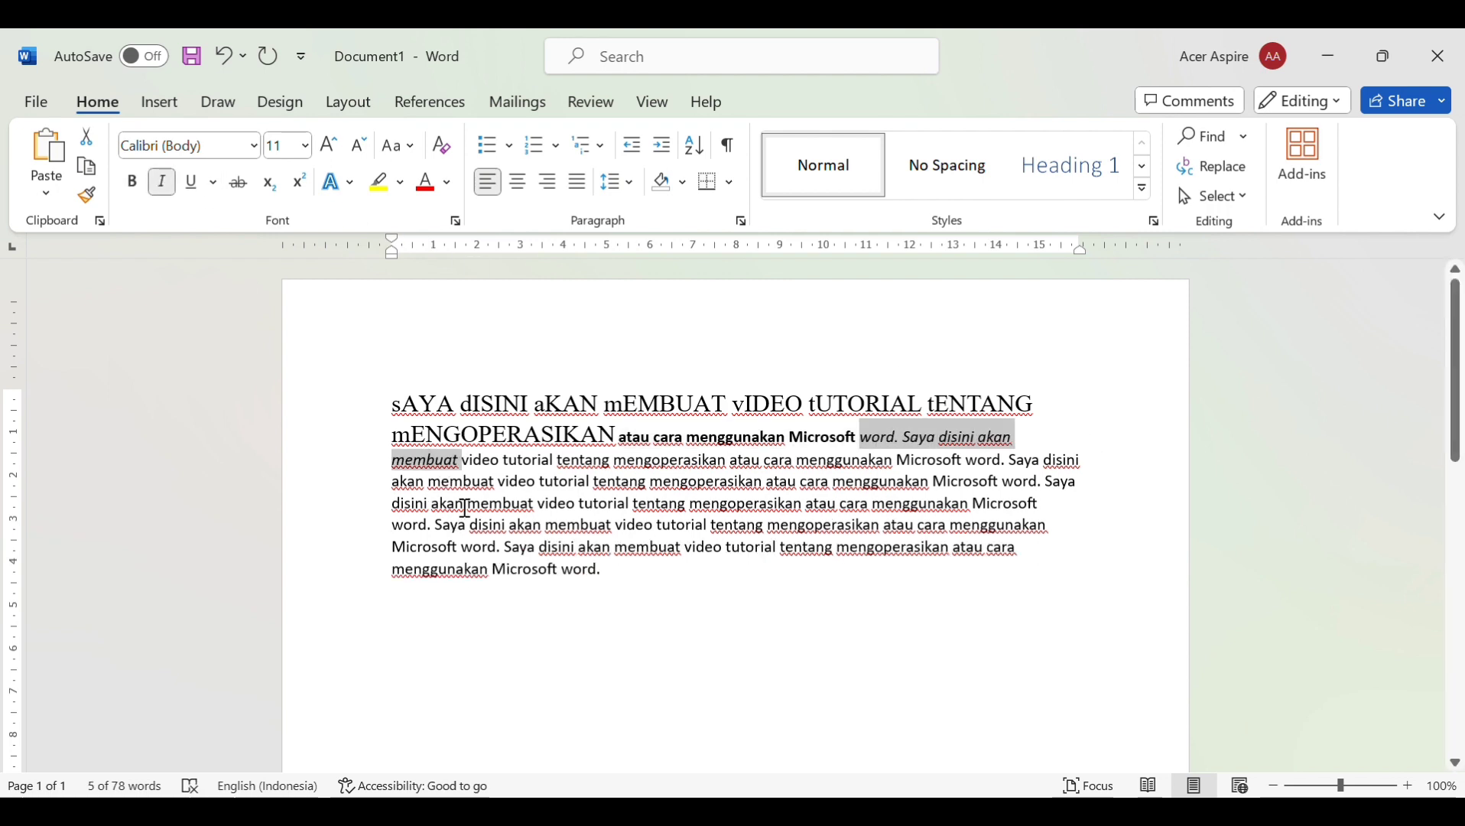
drag(476, 467, 662, 474)
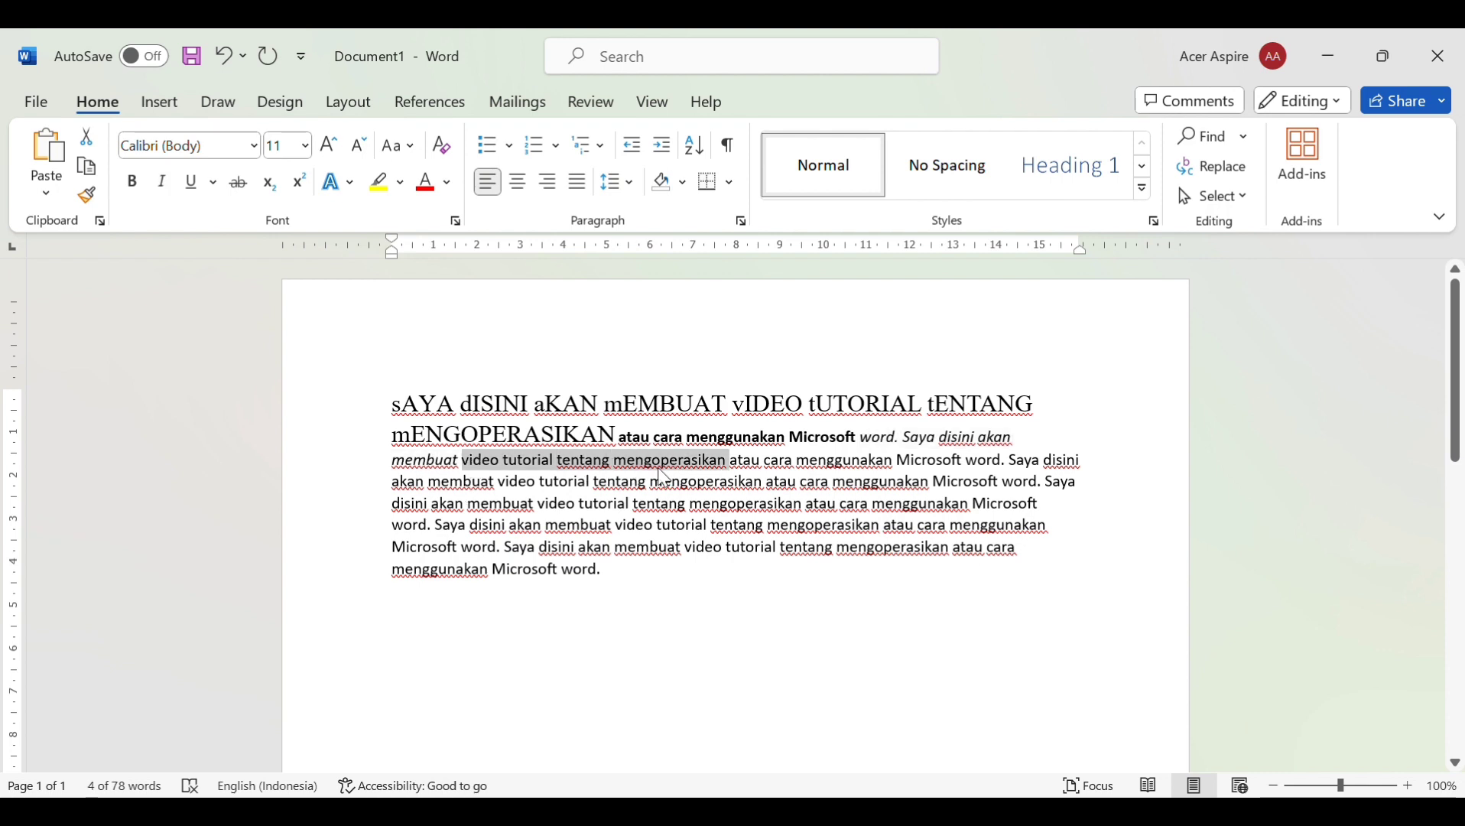
Underline 'video tutorial tentang mengoperasikan', then select 'atau cara menggunakan Microsoft word. Saya disini'
click(200, 184)
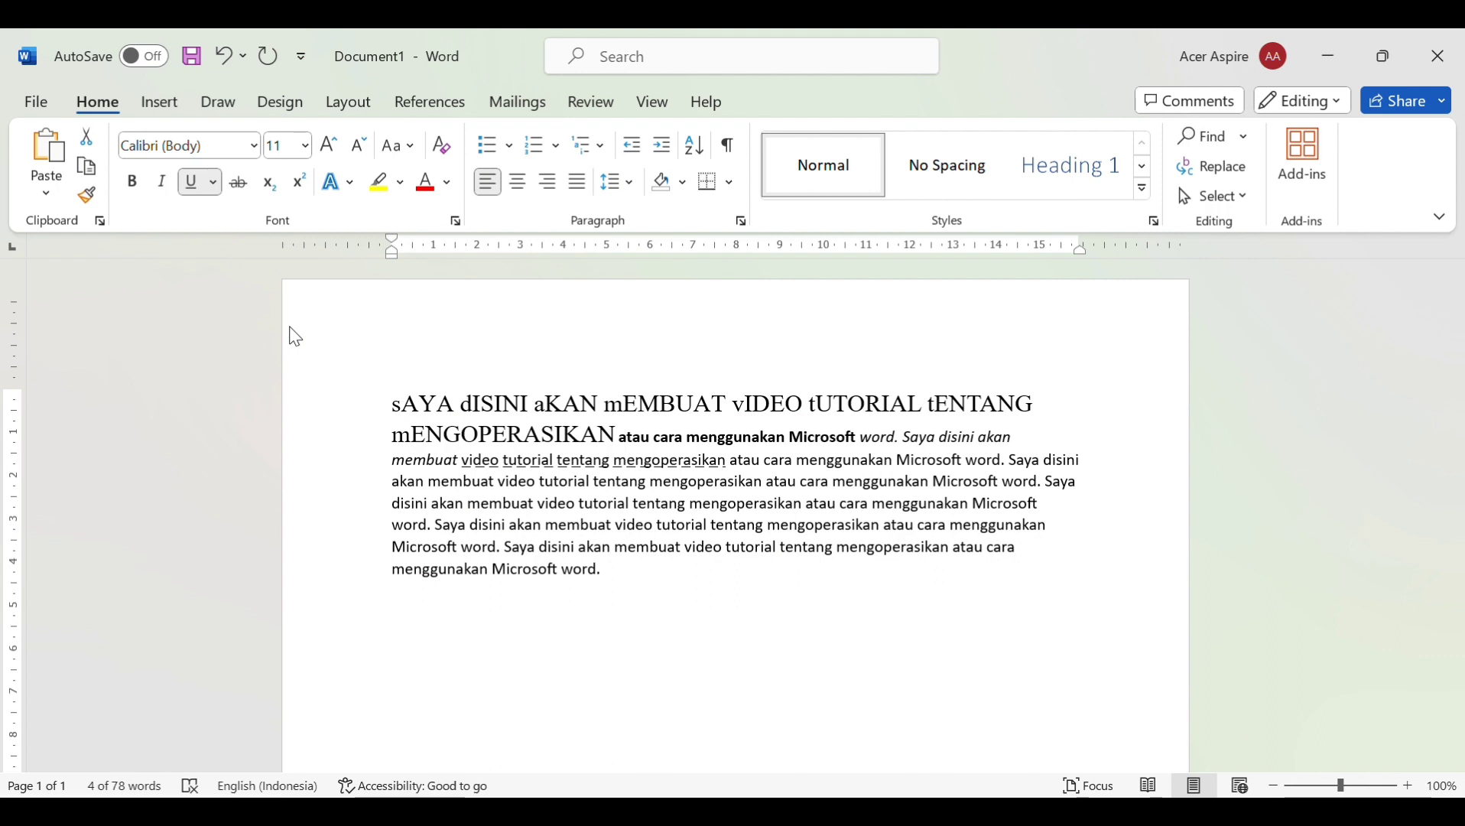
click(731, 461)
drag(752, 471, 1100, 474)
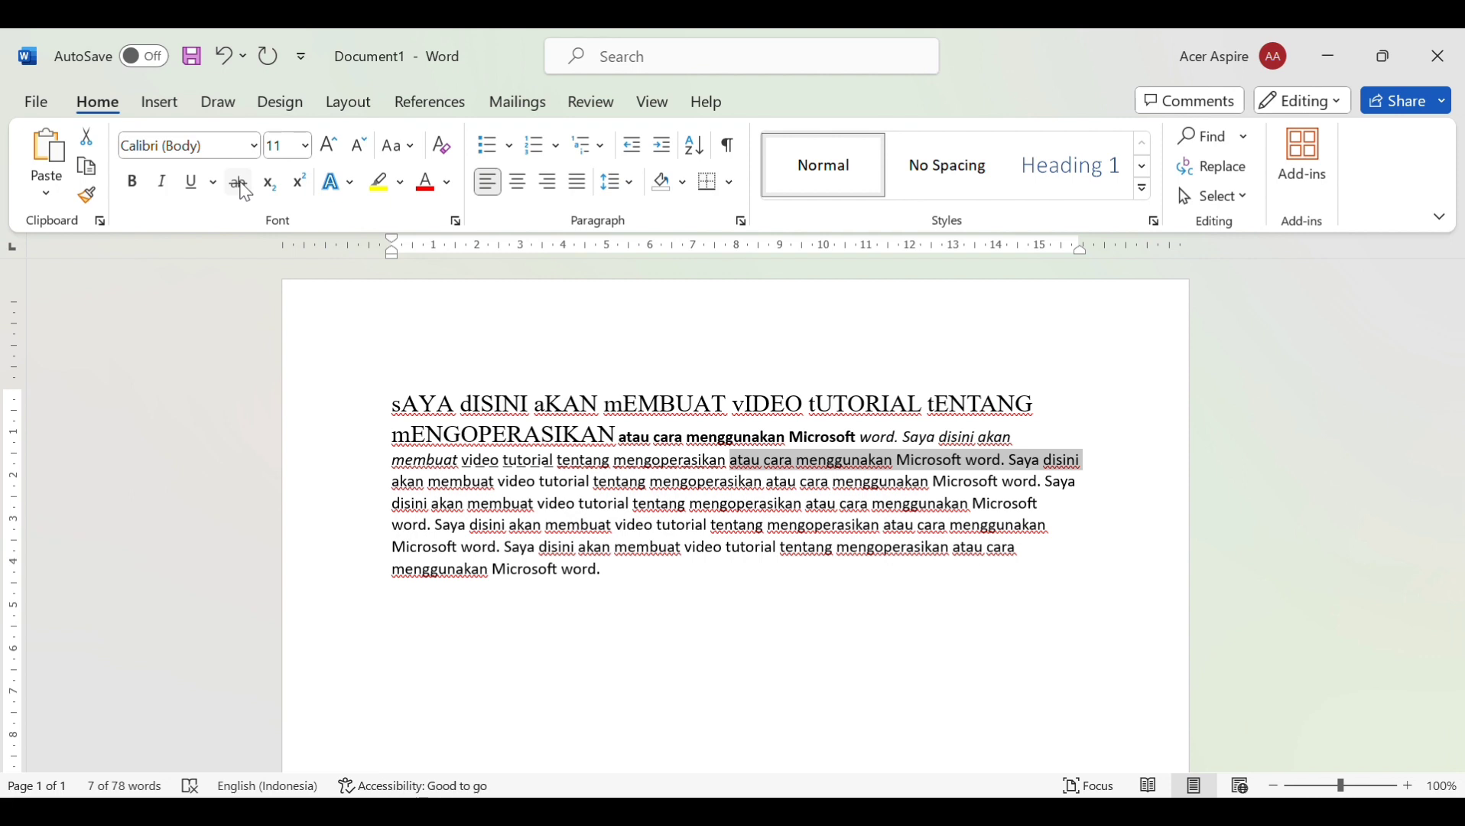
Strike through 'atau cara menggunakan Microsoft word. Saya disini' and make the following 'akan' subscript
click(243, 187)
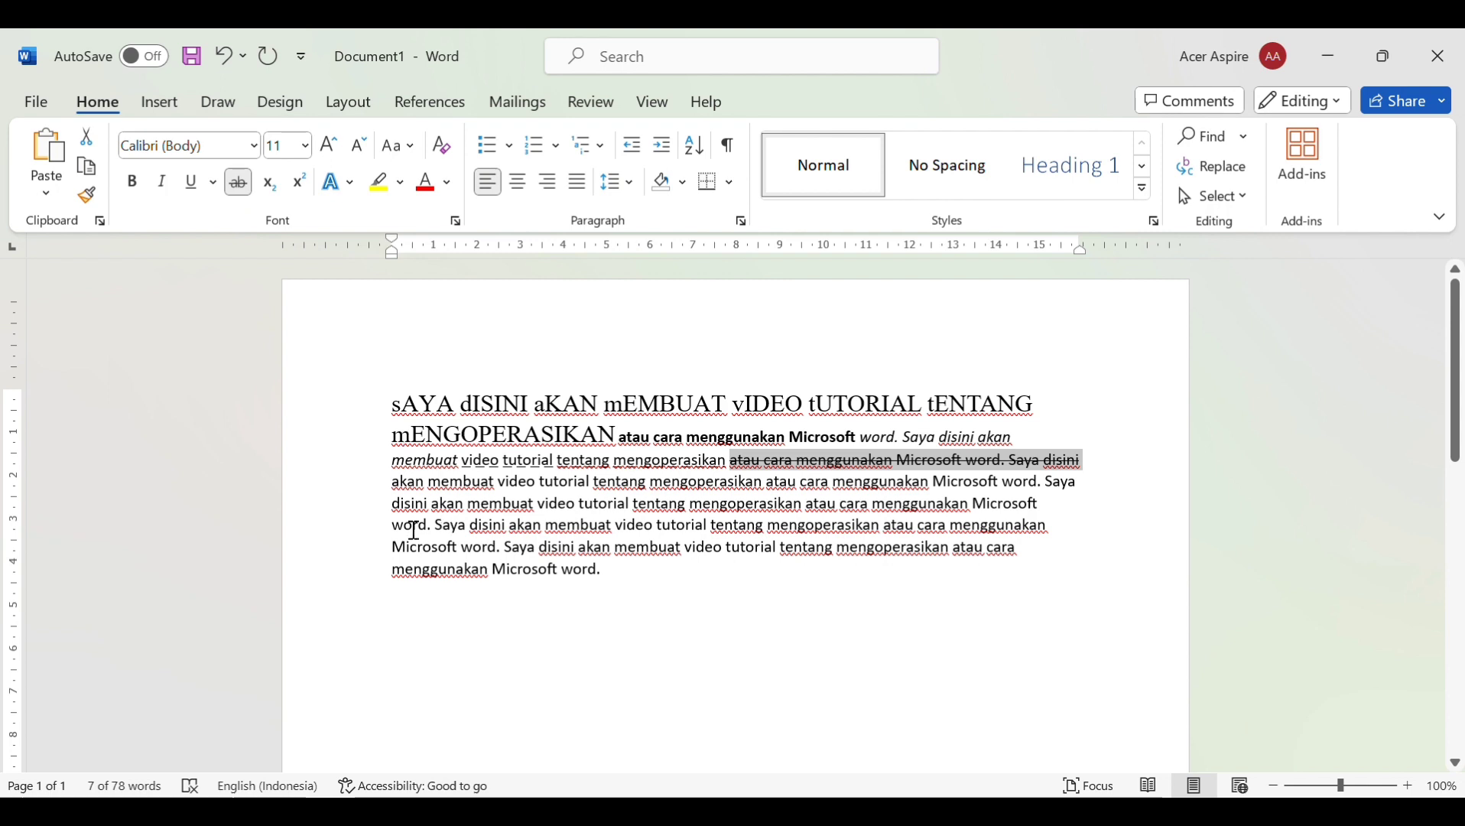
double_click(409, 482)
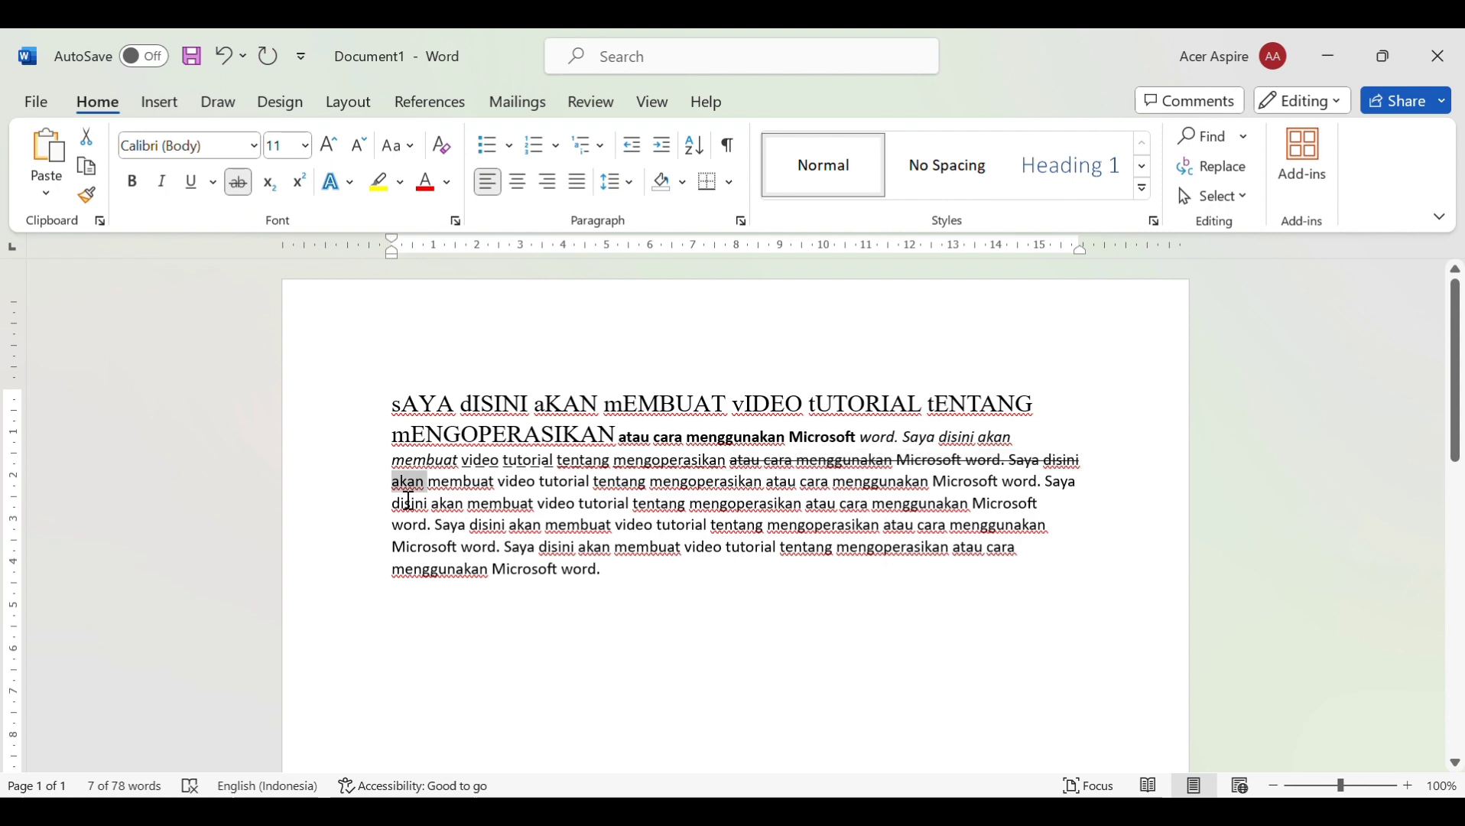
click(269, 183)
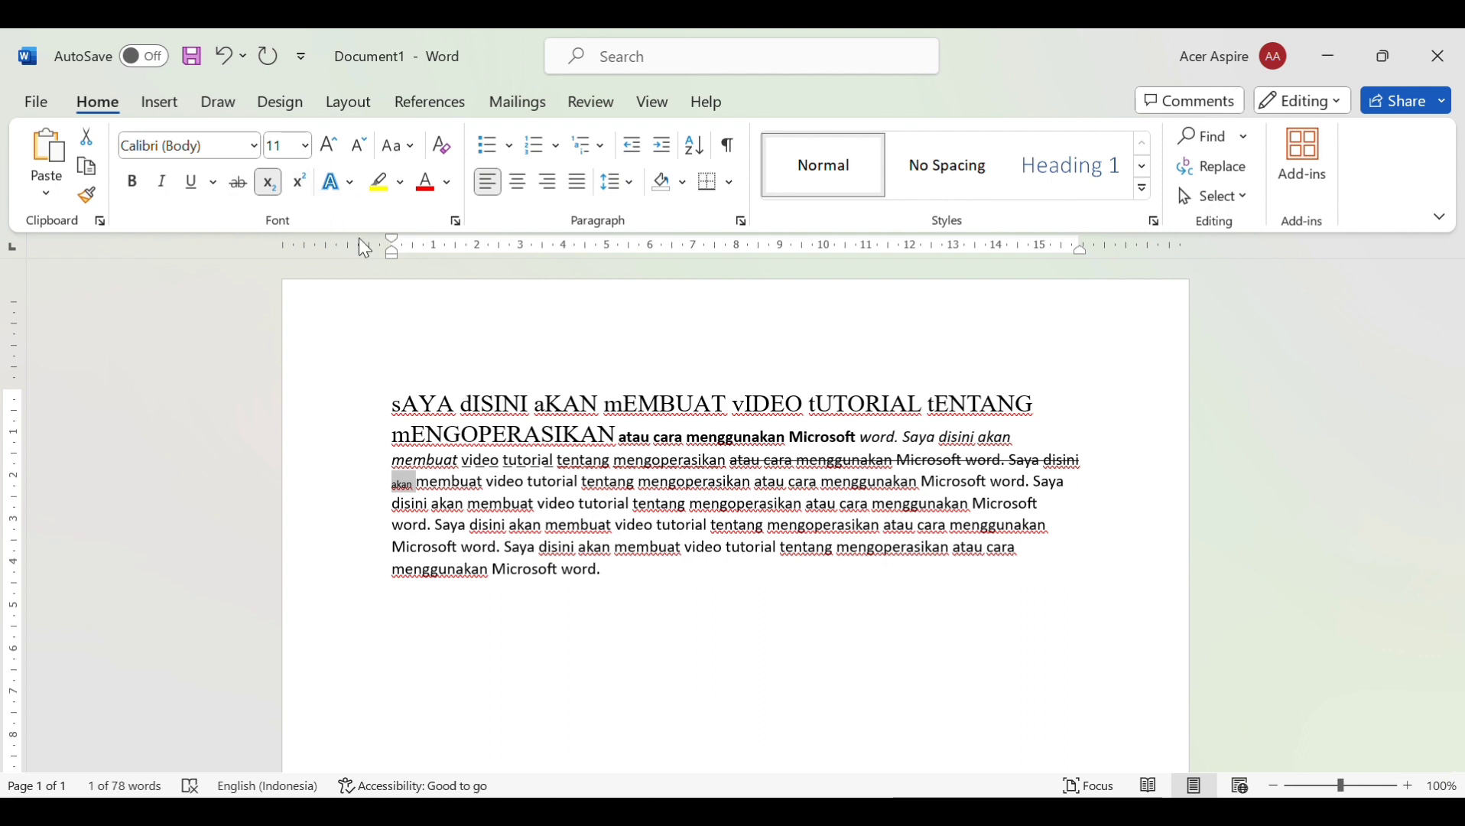
Make 'membuat' superscript, then select the following 'video tutorial…' text
double_click(433, 489)
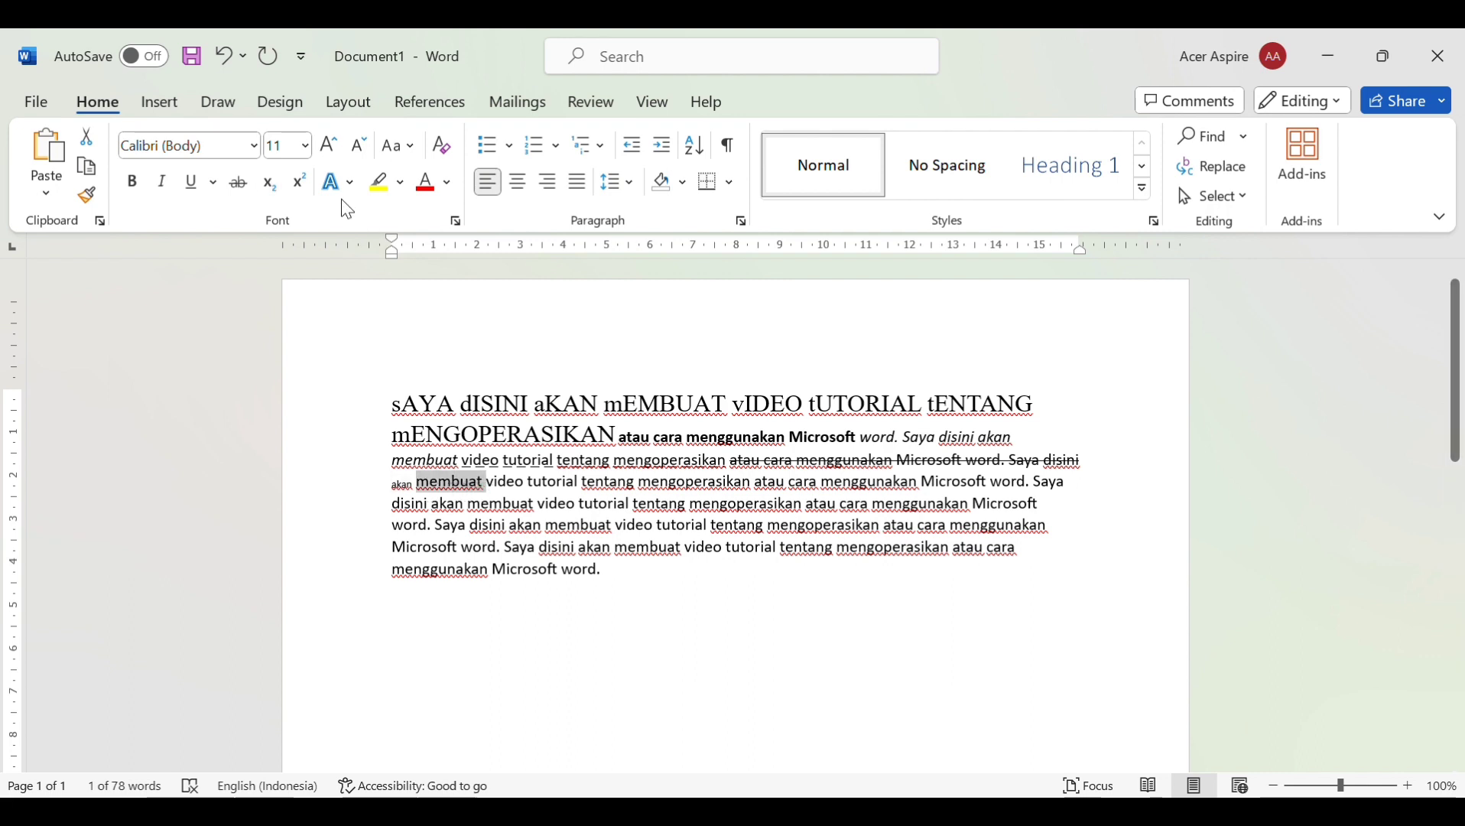
click(300, 182)
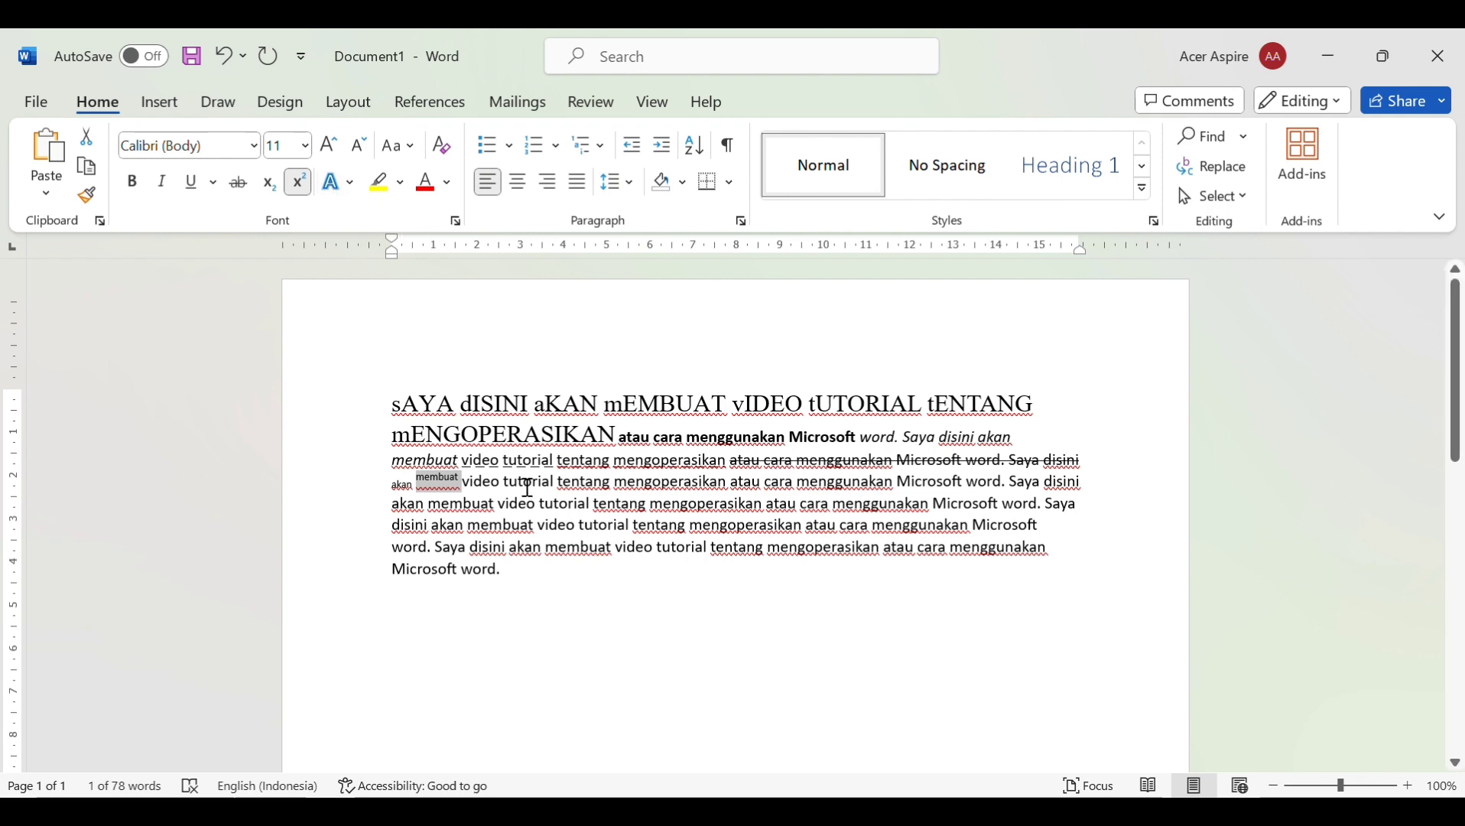
drag(463, 491, 569, 507)
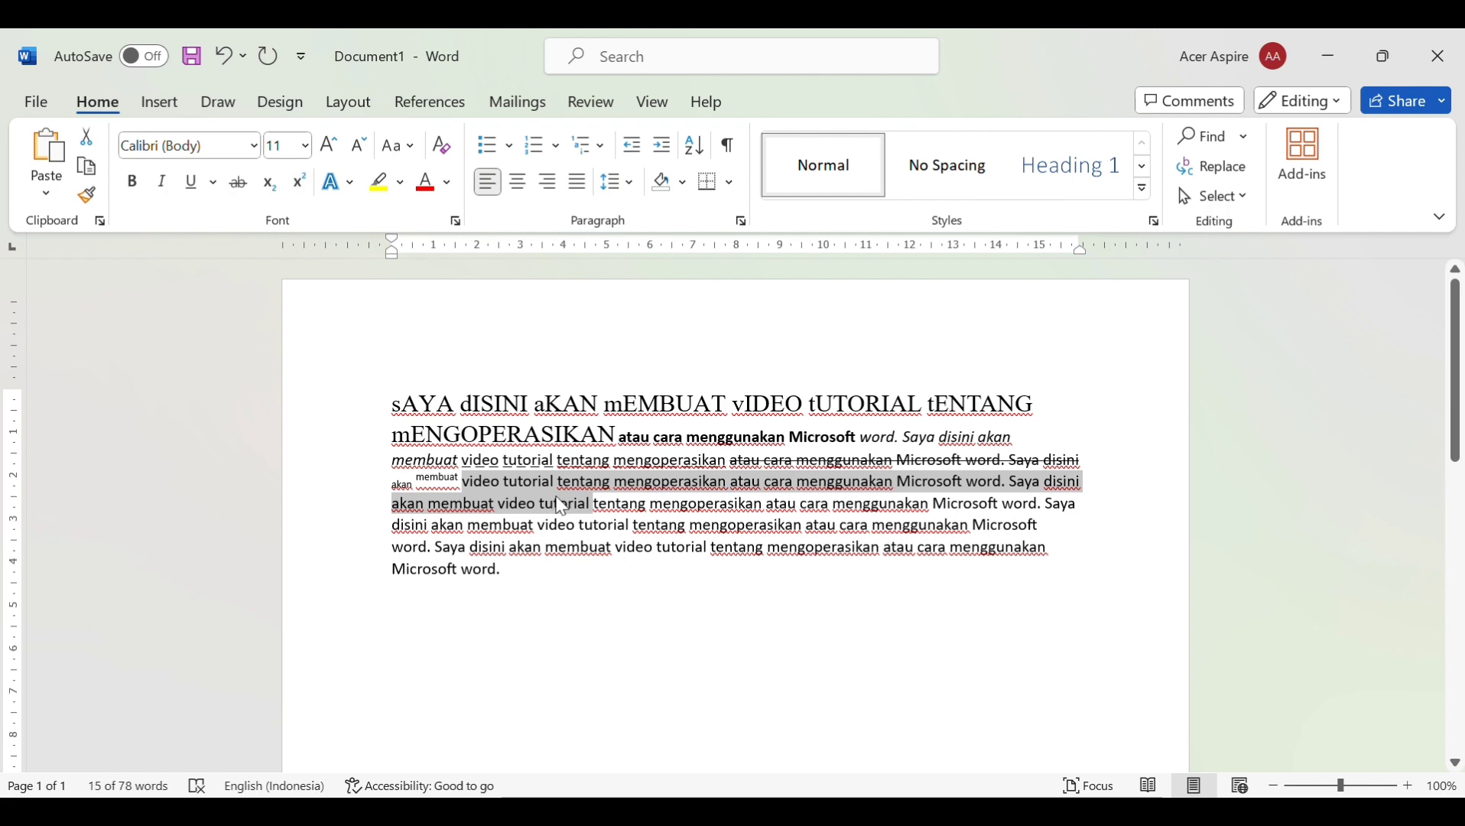
Apply the orange outlined text effect to the selected run starting 'video tutorial'
click(335, 185)
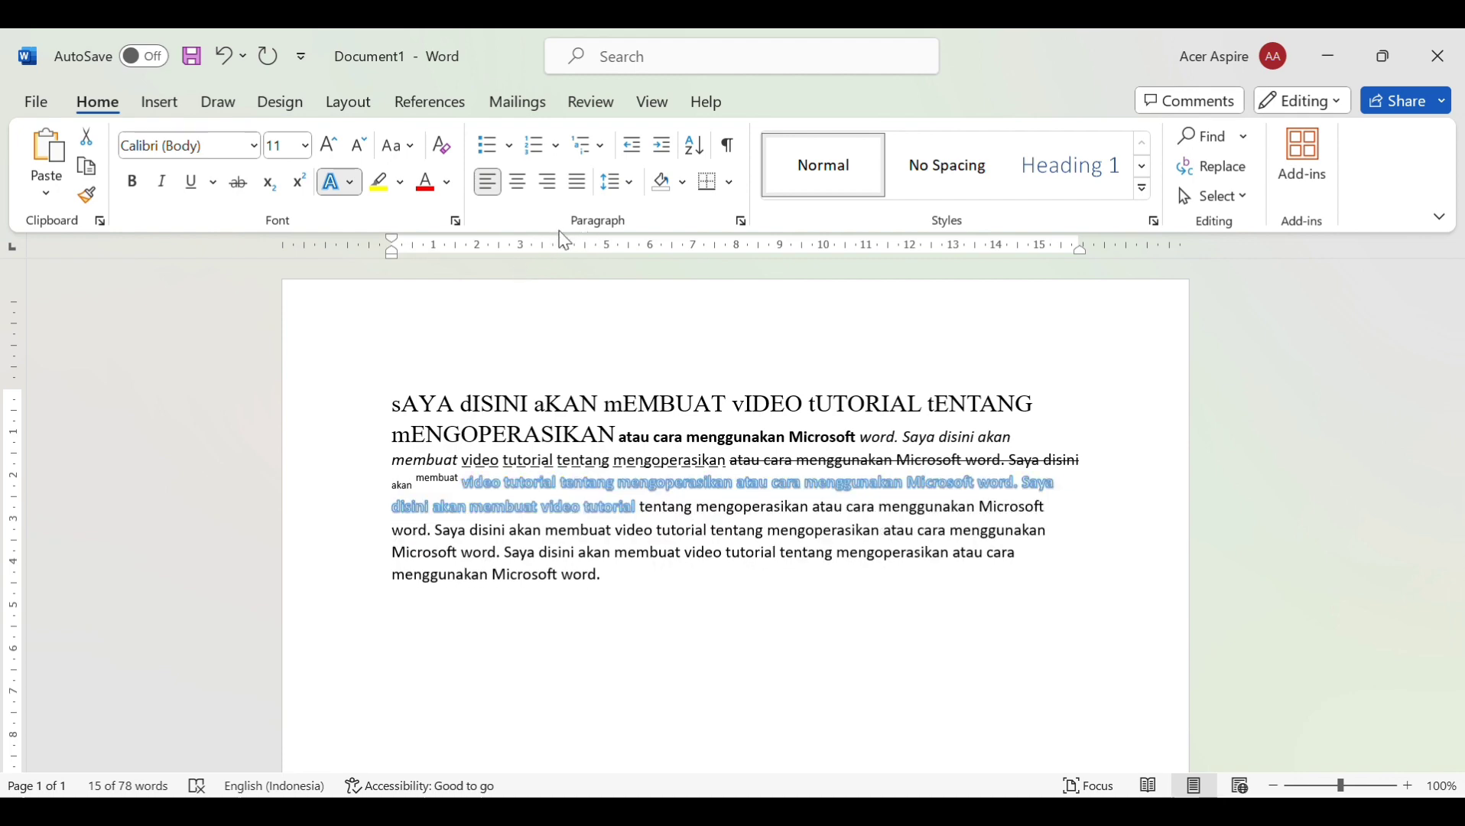
click(537, 361)
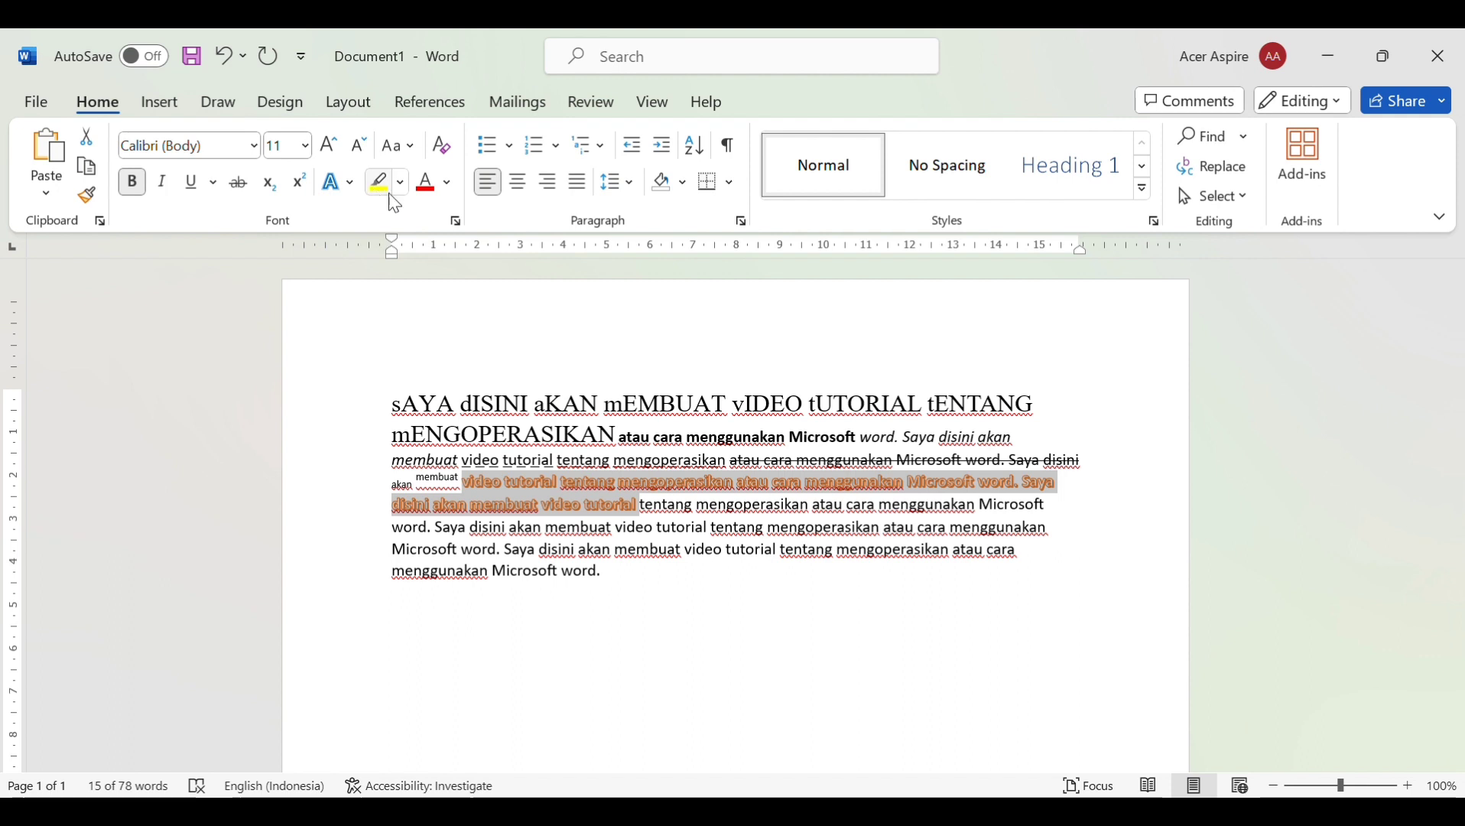
Highlight 'tentang' in yellow, colour 'mengoperasikan atau' red, then remove that colour again
click(654, 519)
double_click(663, 508)
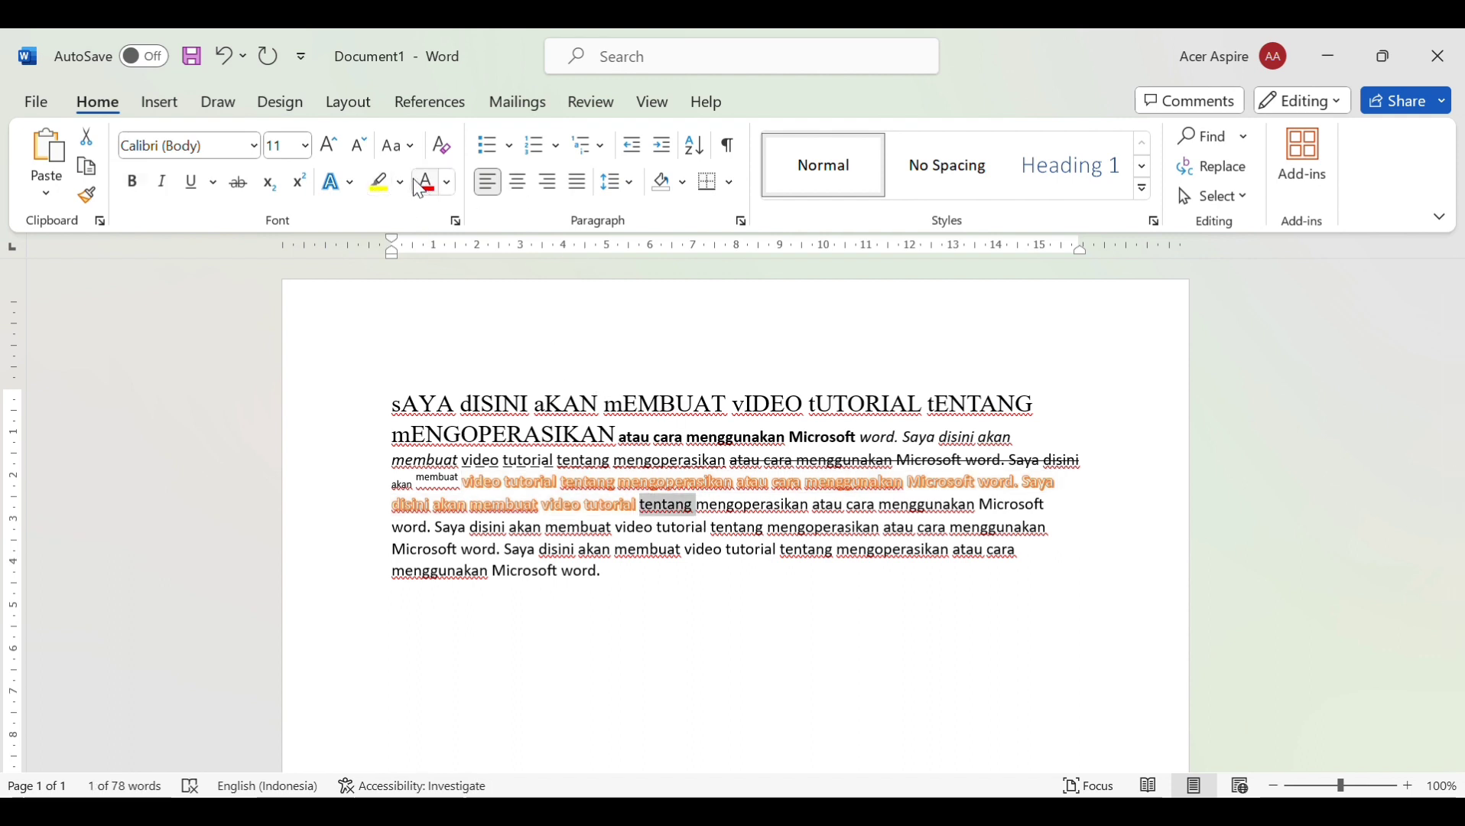
click(380, 184)
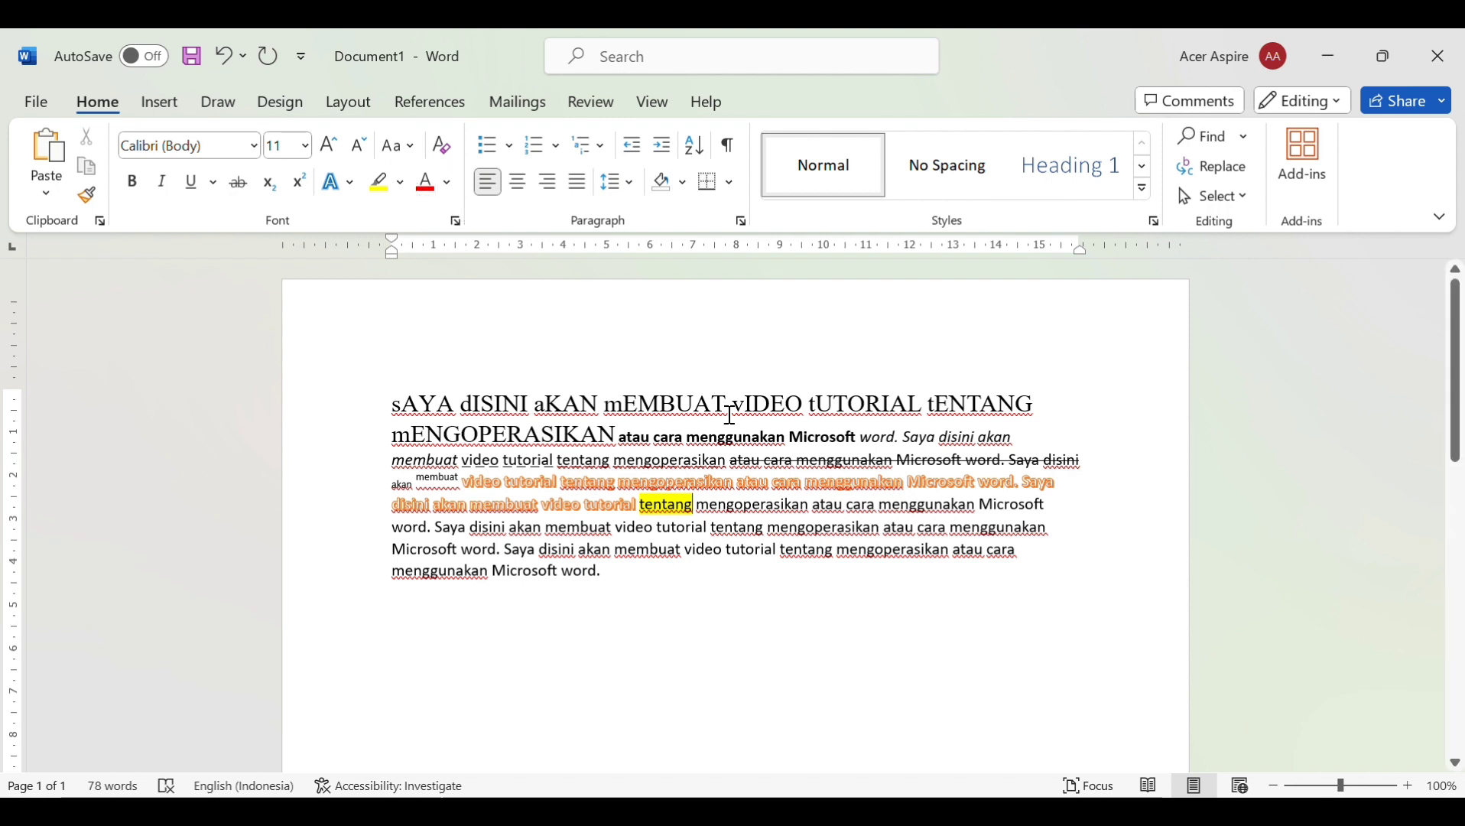
drag(696, 506, 846, 508)
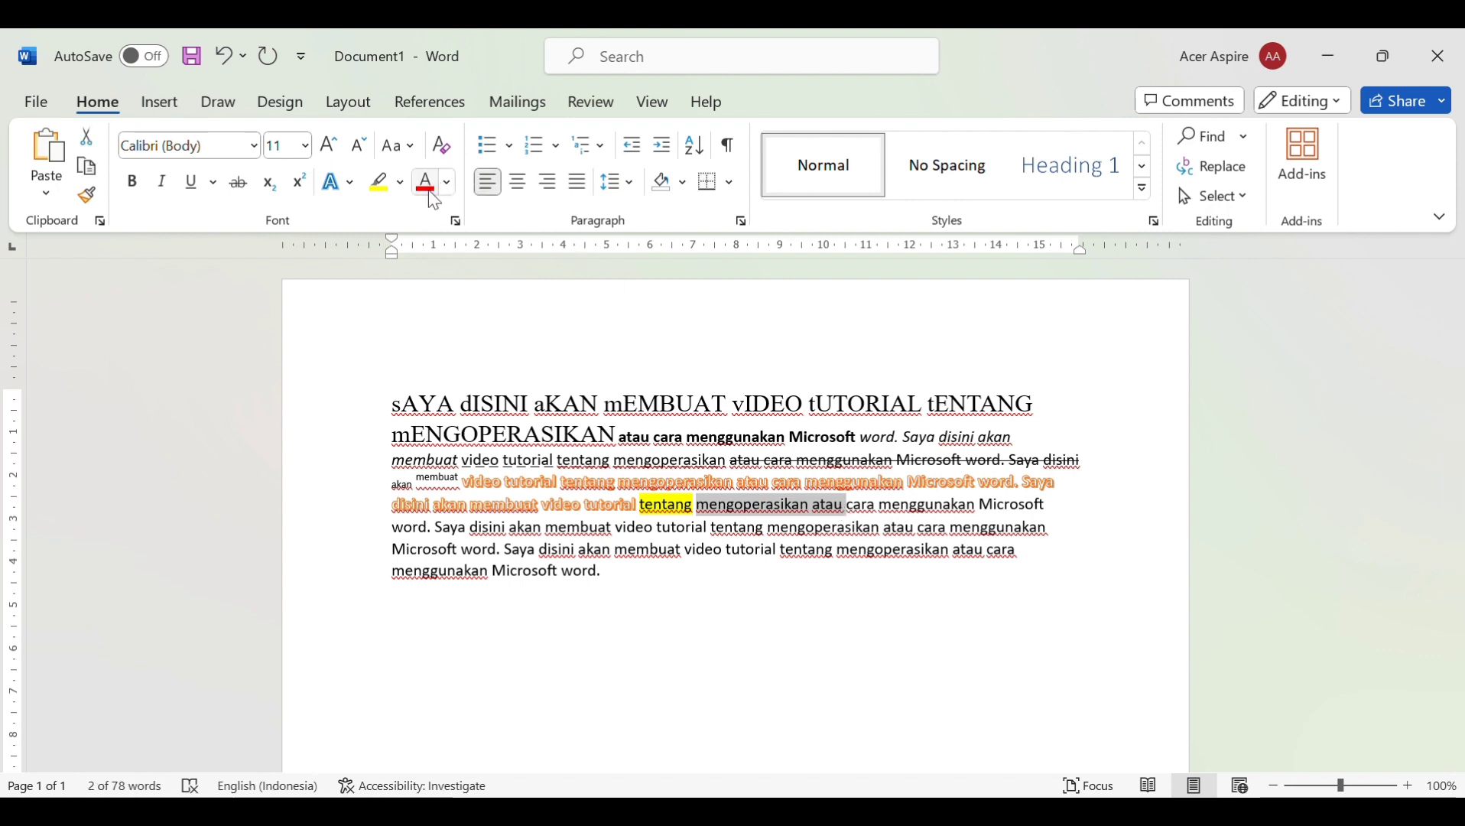
click(429, 192)
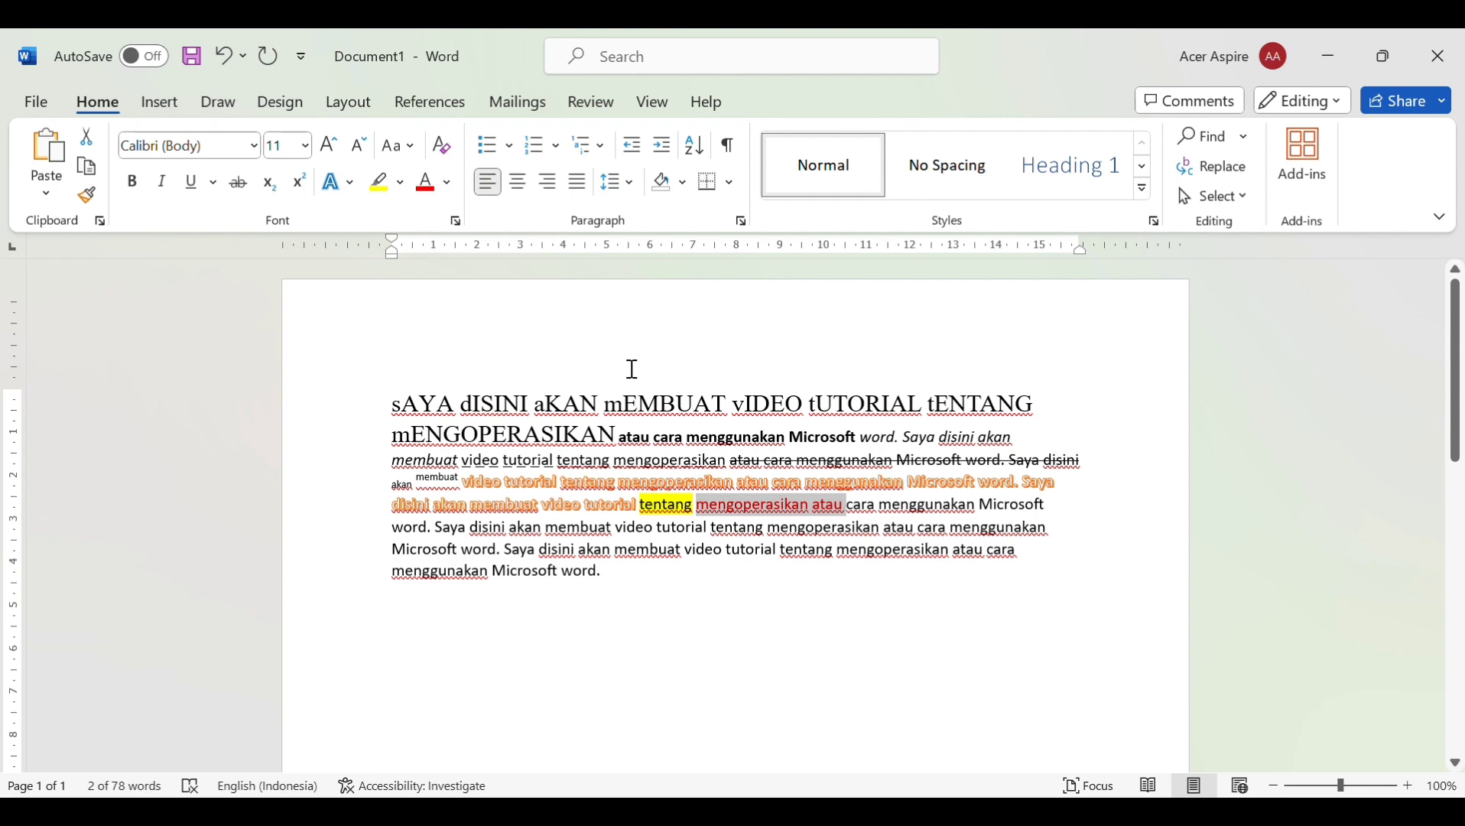
click(451, 147)
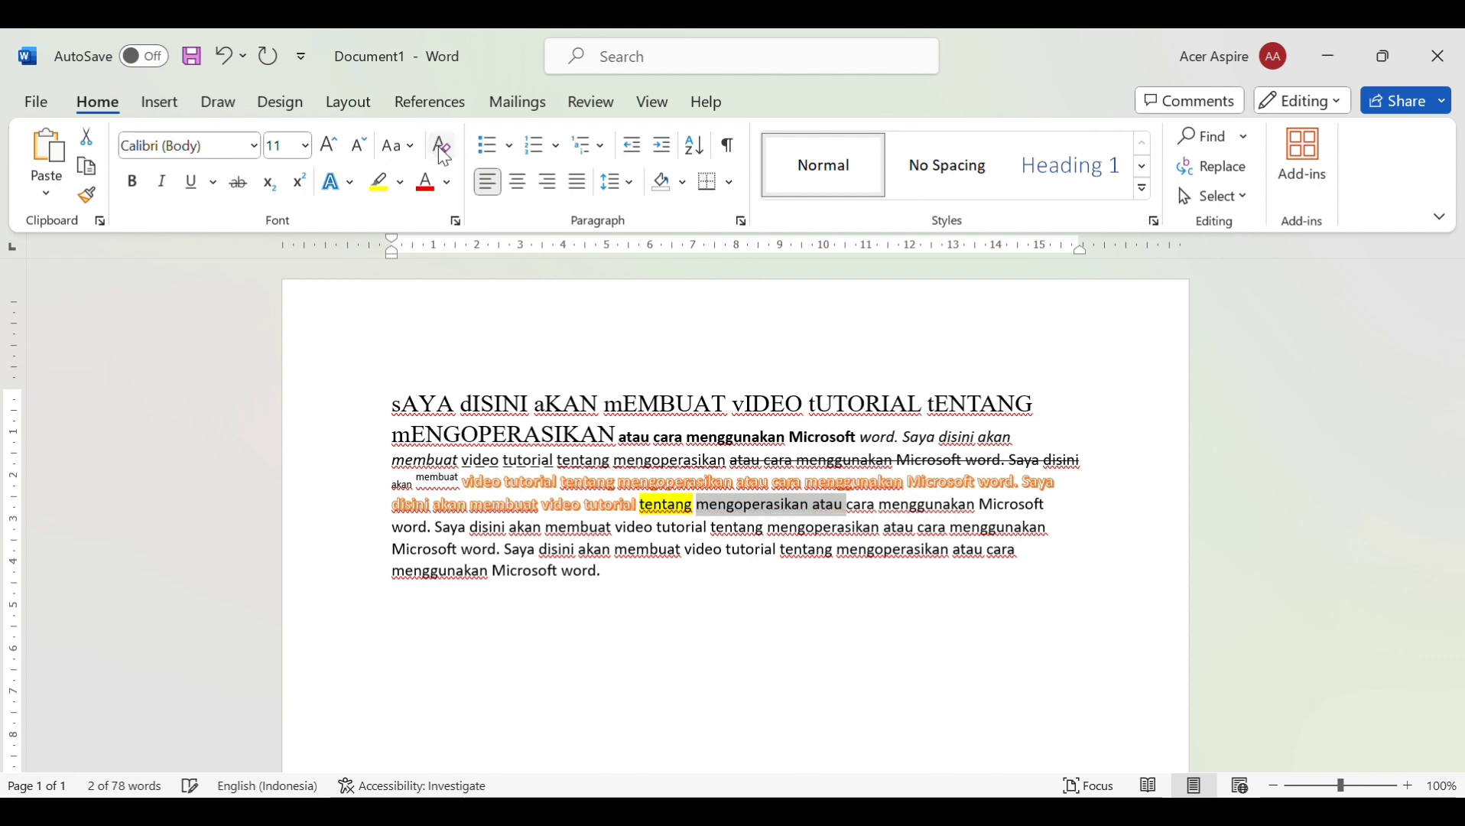
Clear all formatting from the document start through 'tentang', then reselect 'tentang'
click(394, 407)
drag(394, 407, 691, 516)
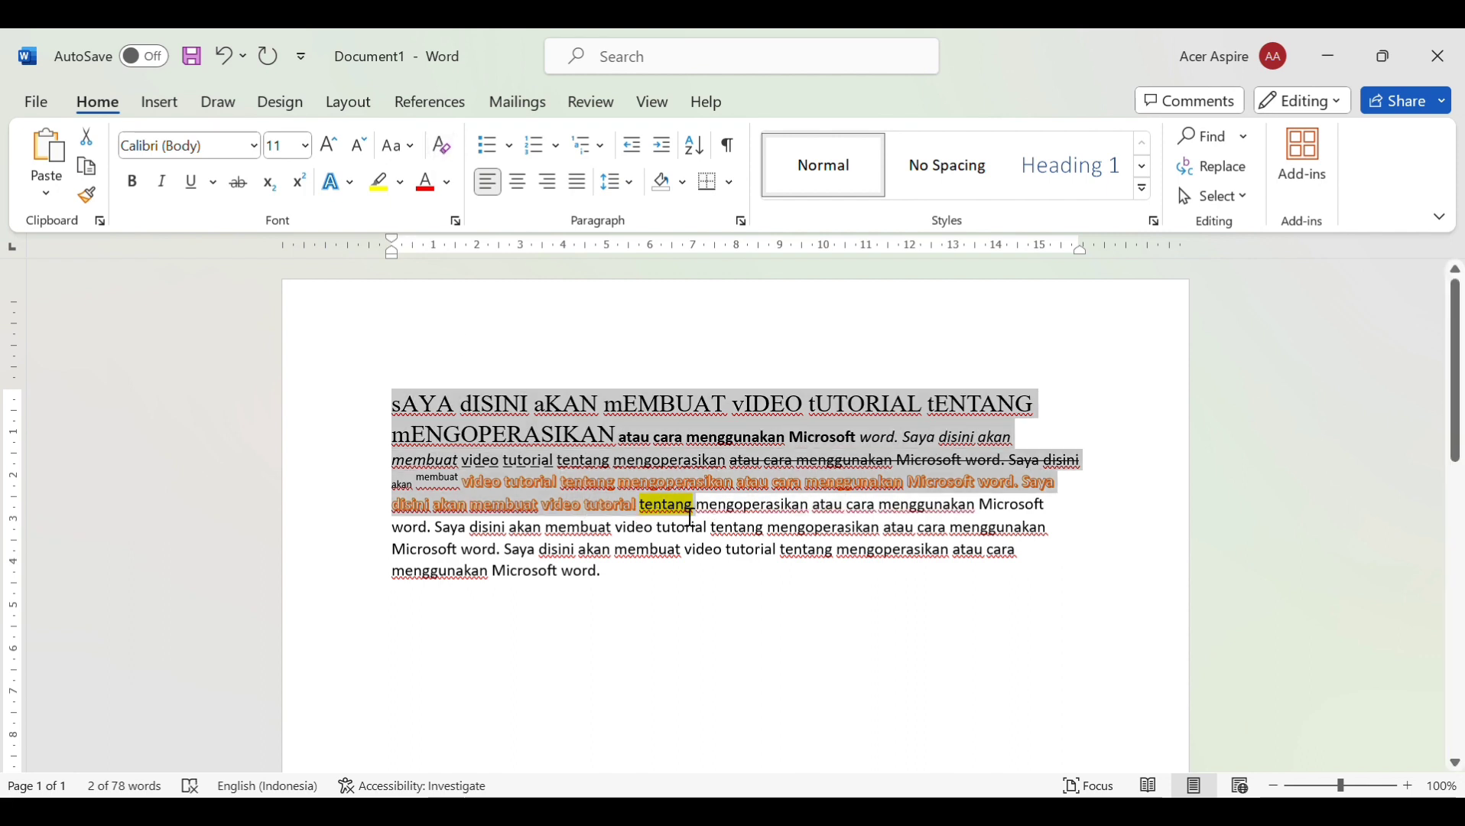
click(442, 146)
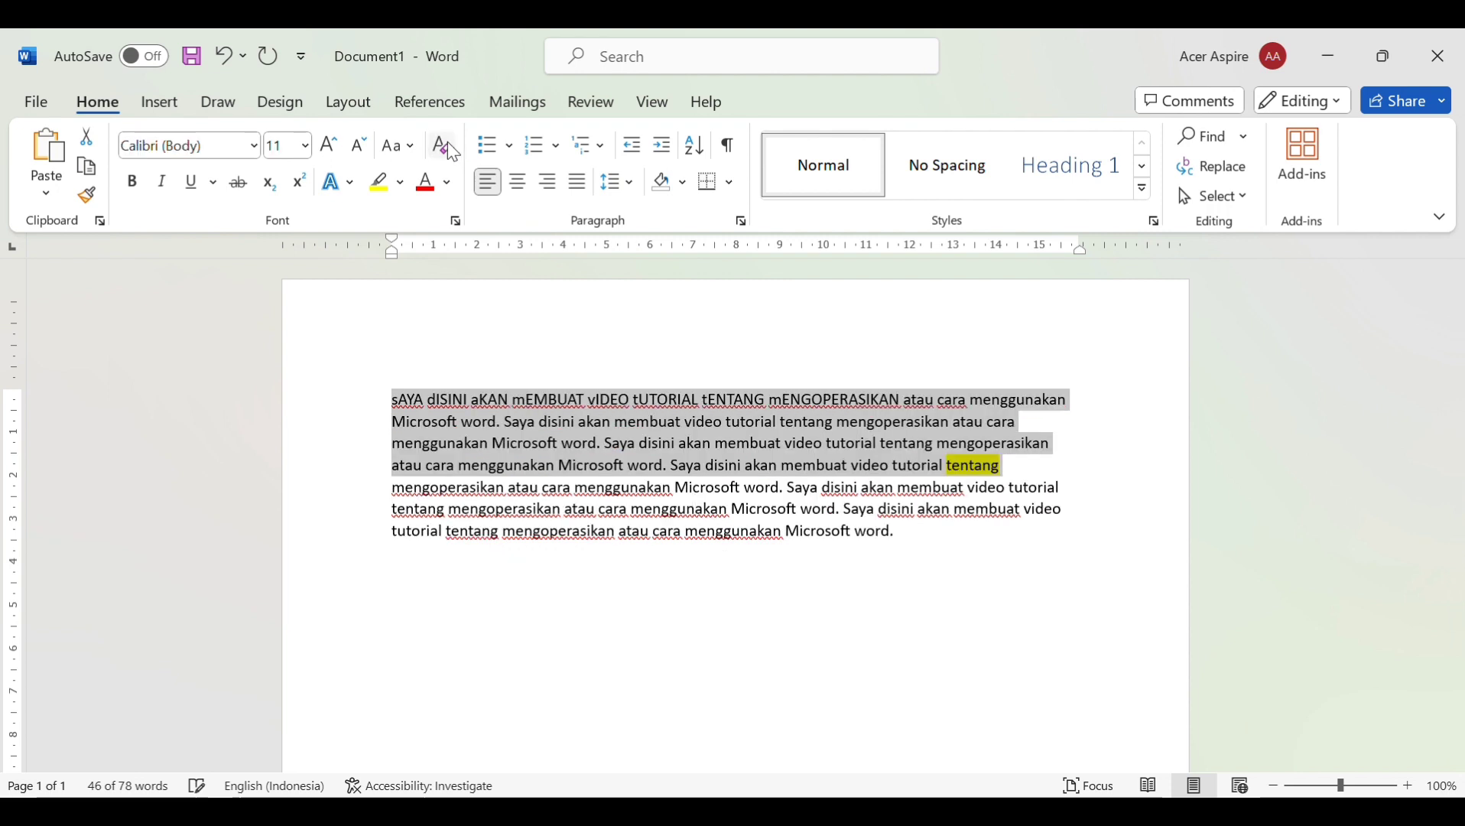
click(946, 465)
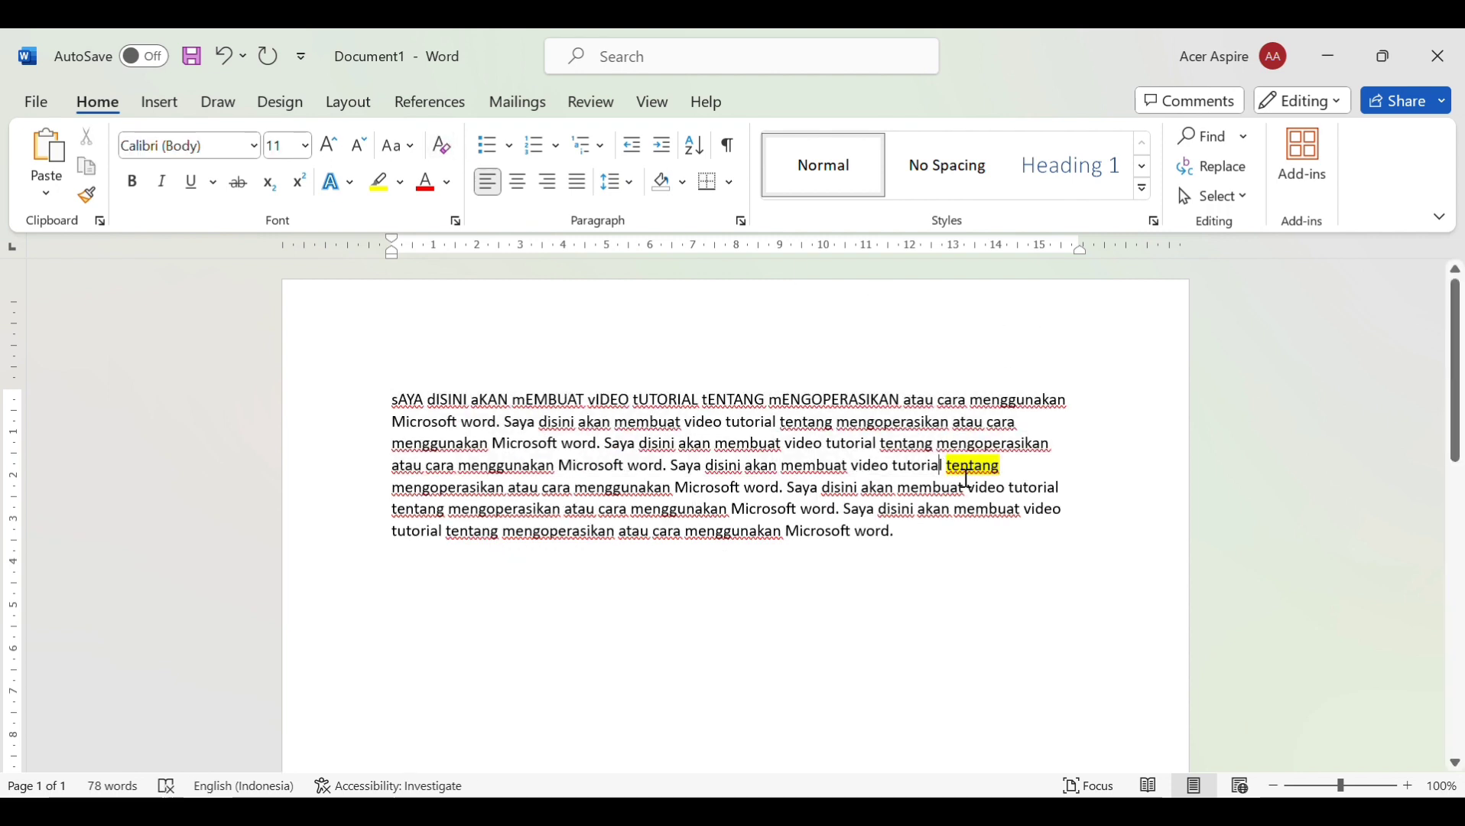
double_click(967, 472)
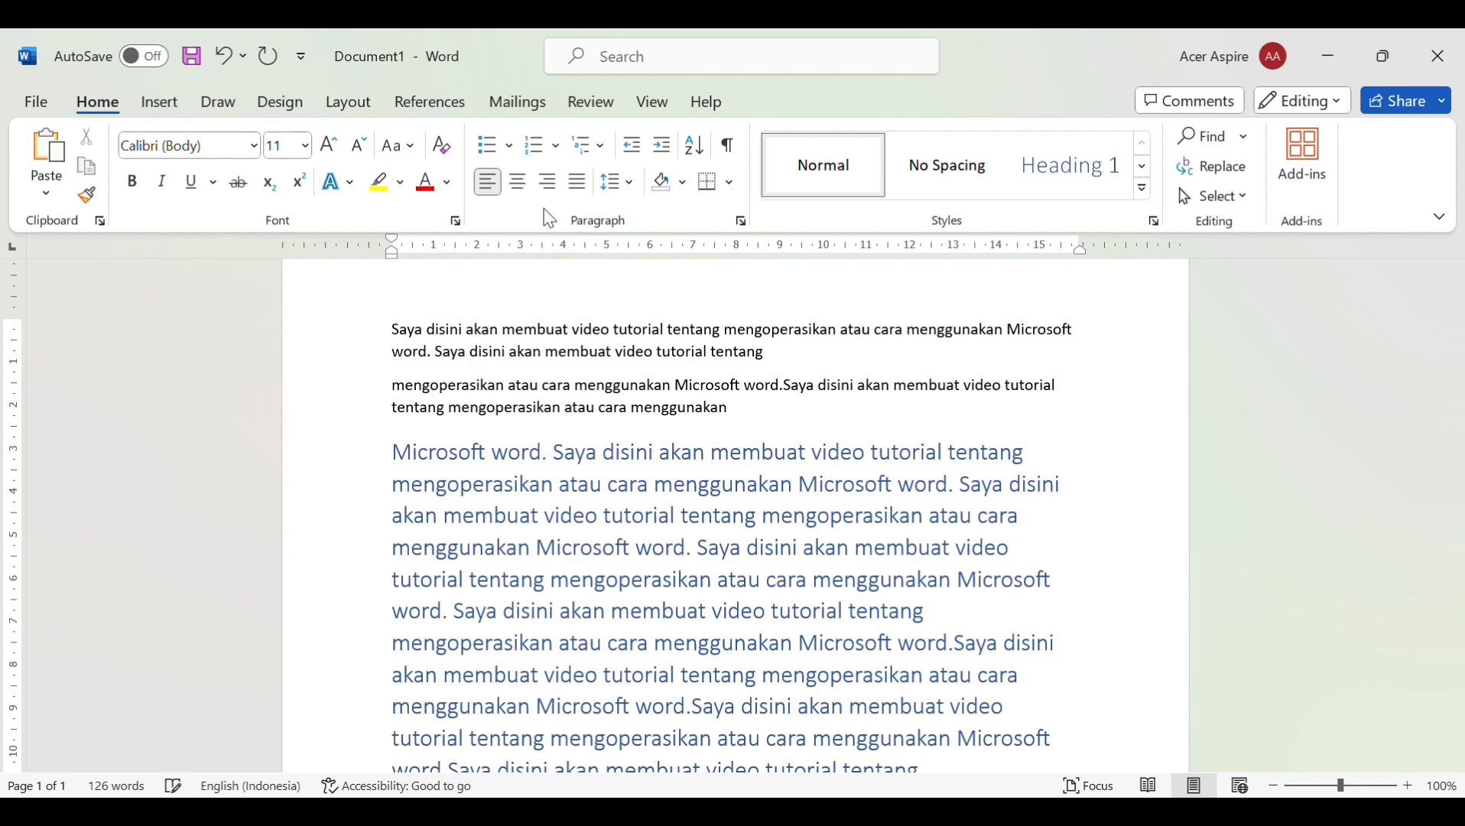
Bullet the big blue paragraph, then remove the bullet again with Backspace
click(497, 145)
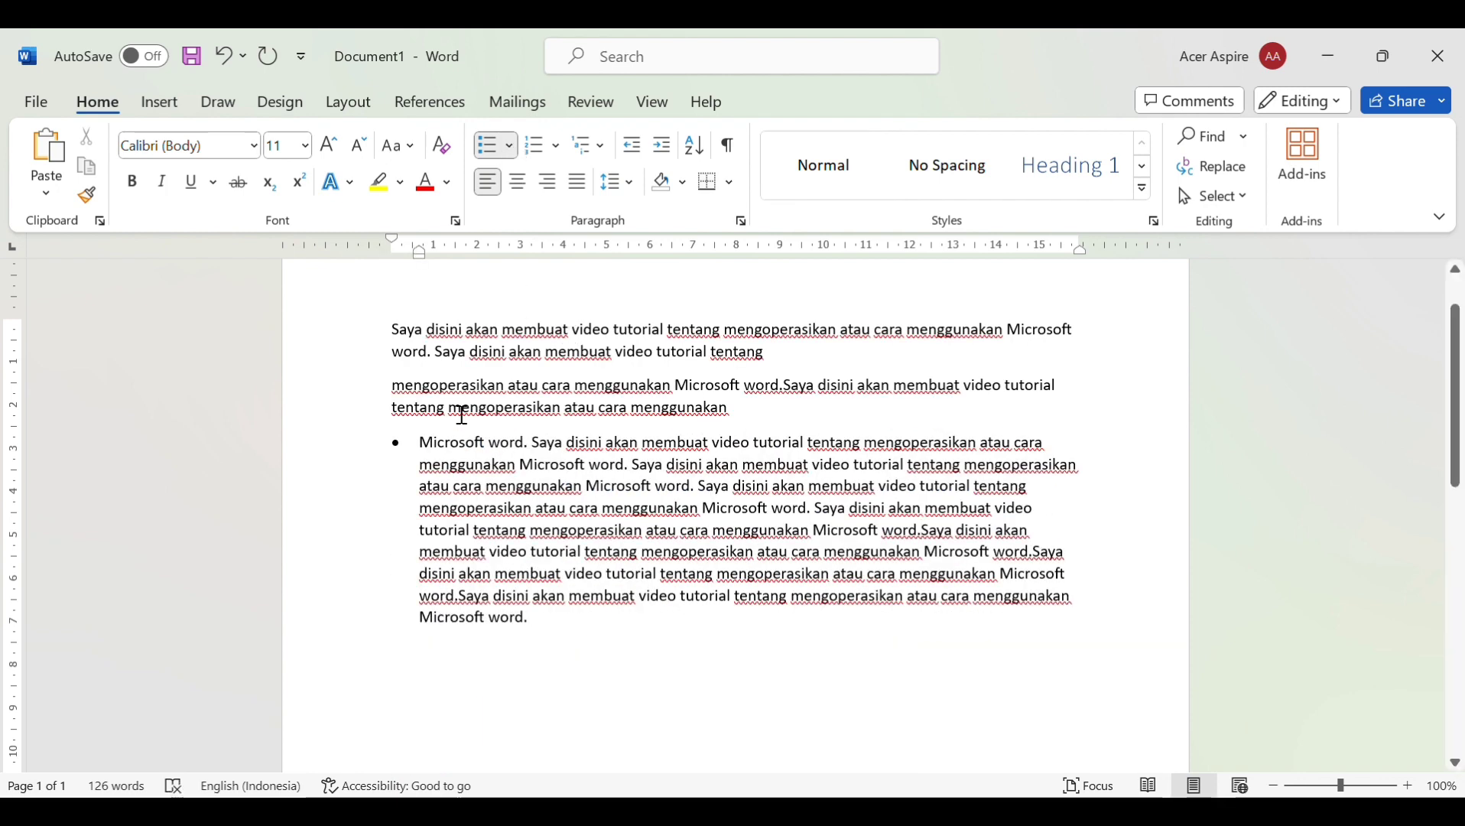
click(421, 449)
key(BackSpace)
key(BackSpace)
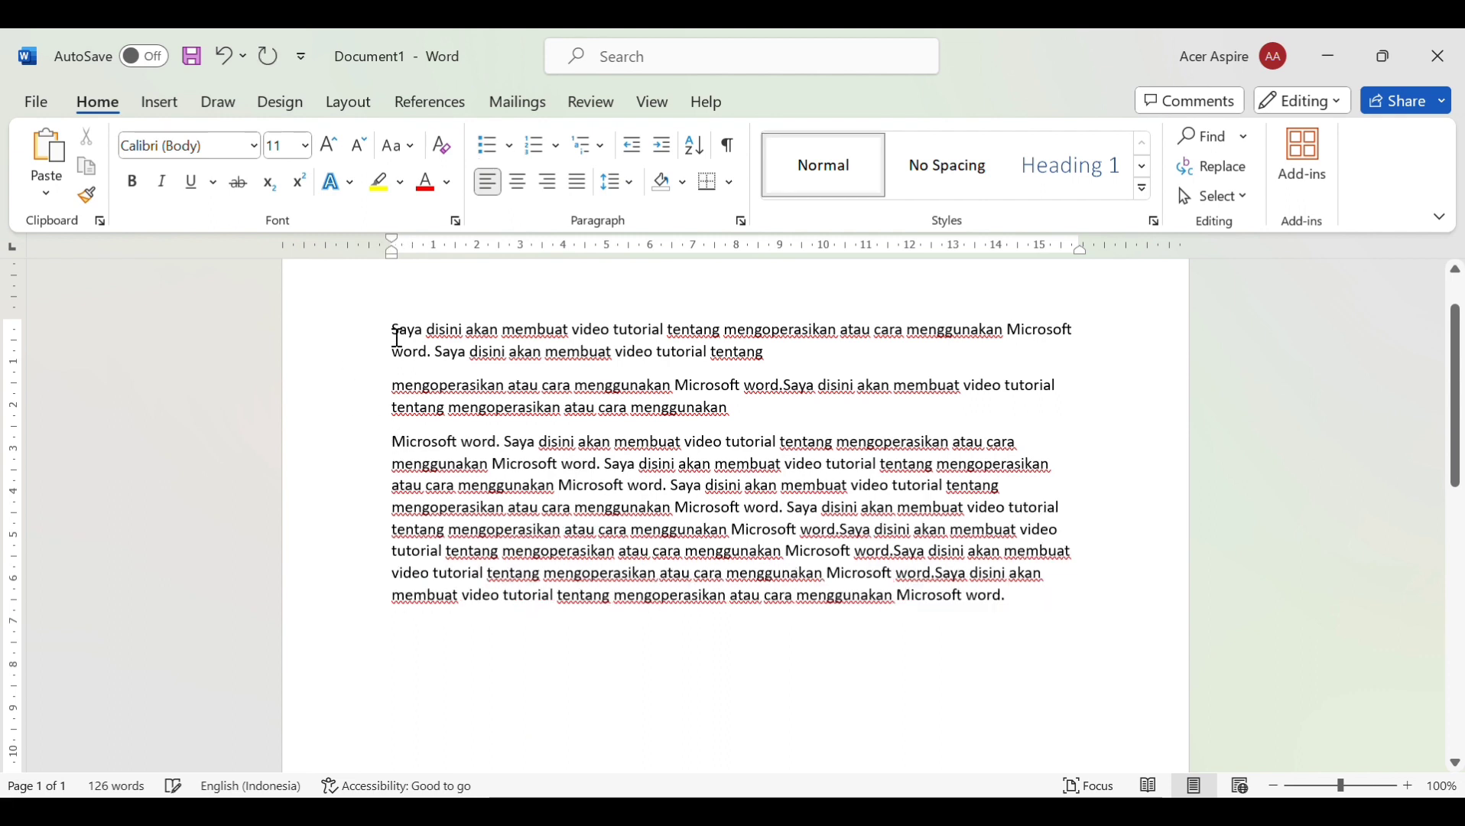
Try bullets, then numbering, on the first two paragraphs, finally turning numbering off
drag(394, 330, 817, 428)
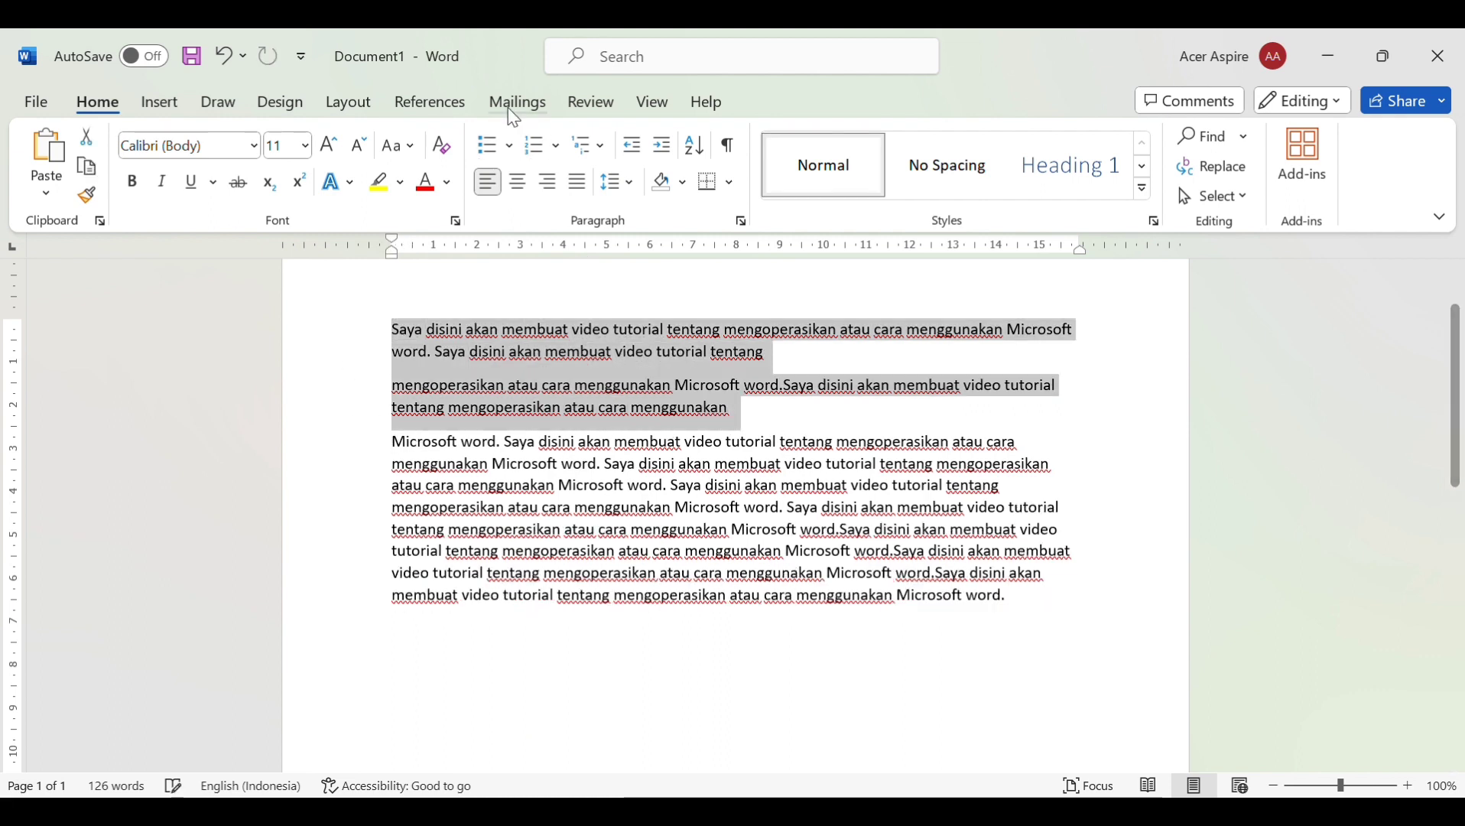
click(489, 157)
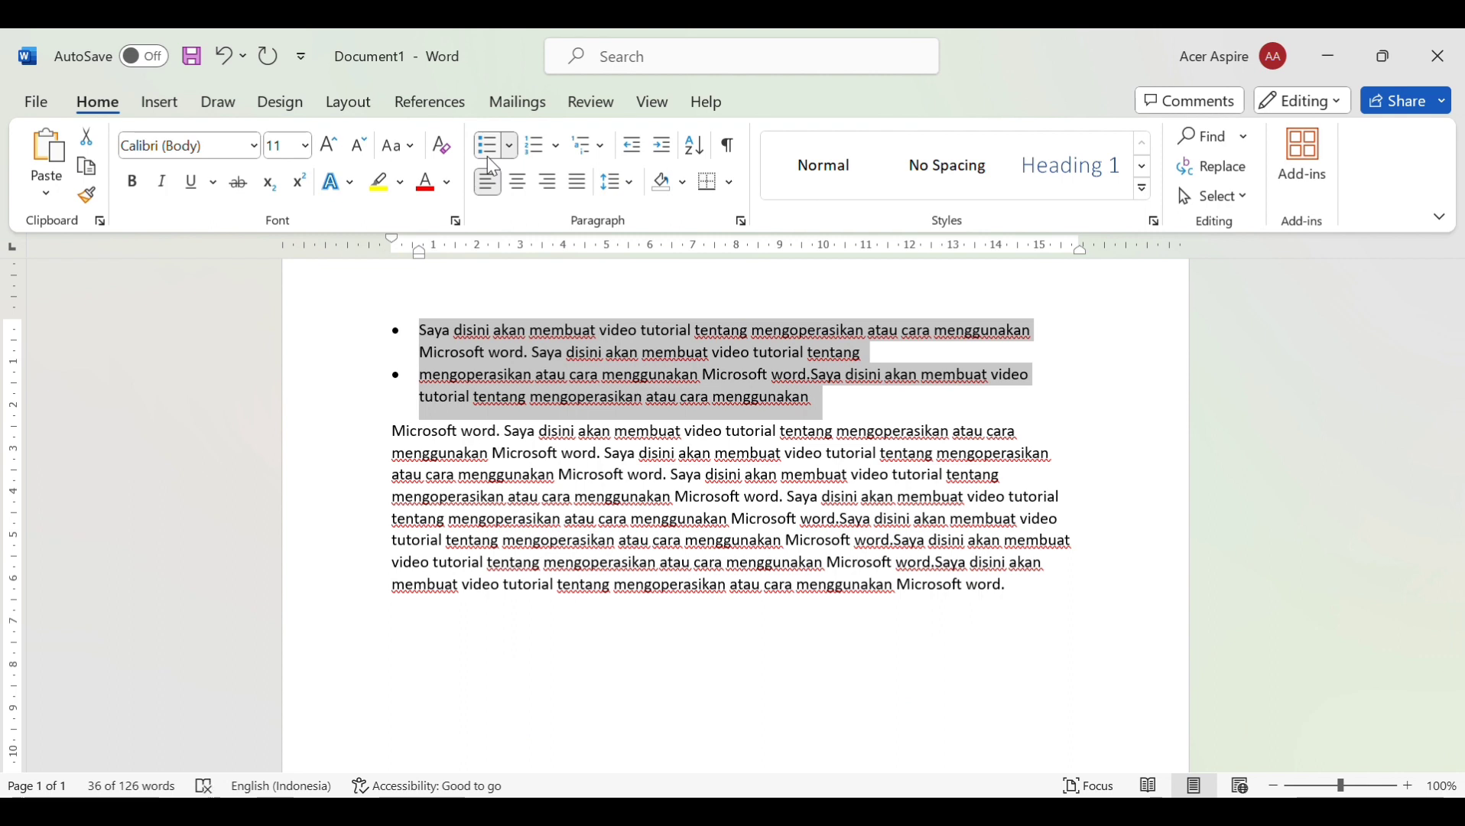
click(546, 160)
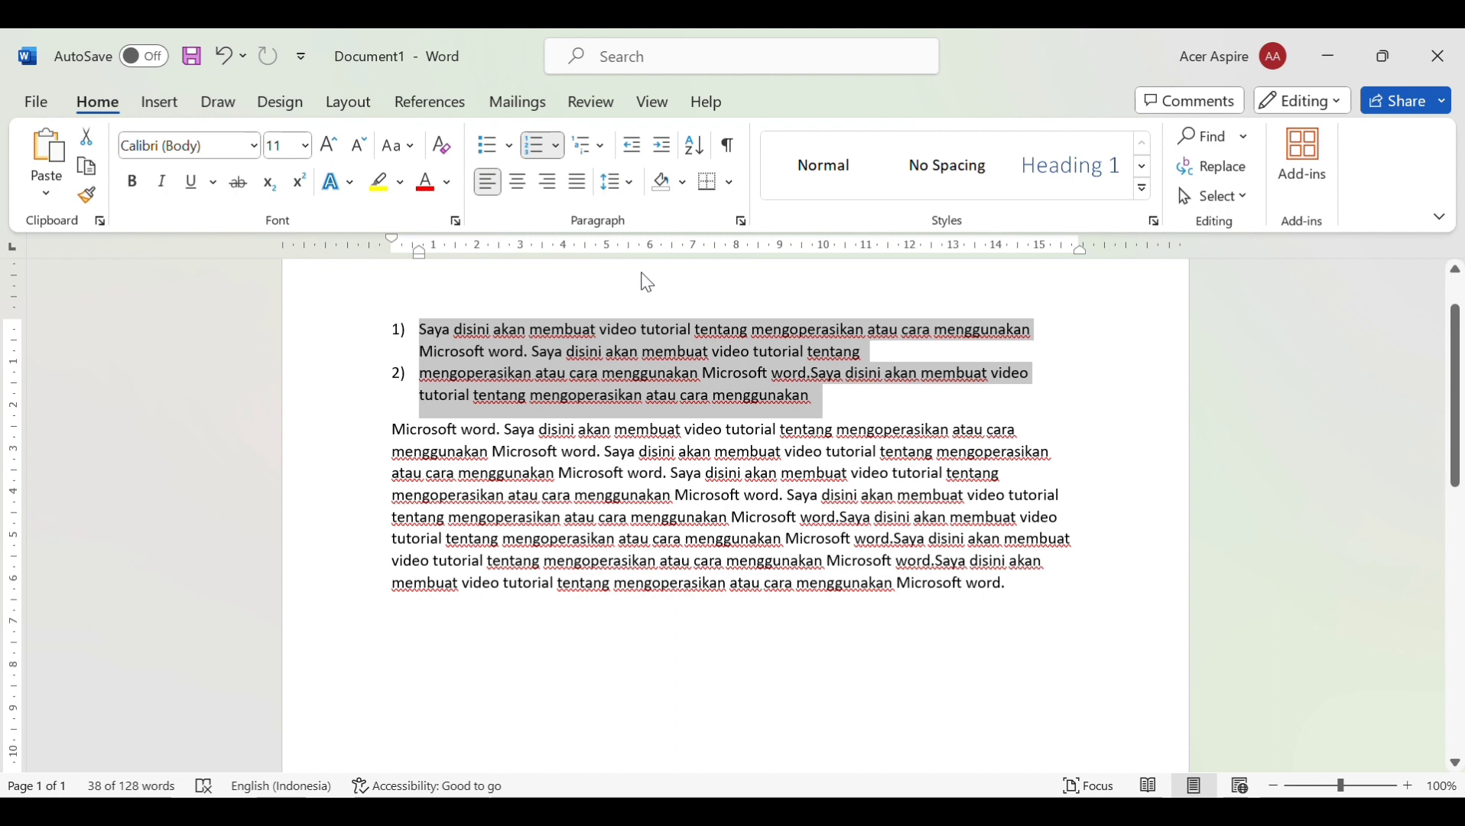
click(637, 156)
click(535, 157)
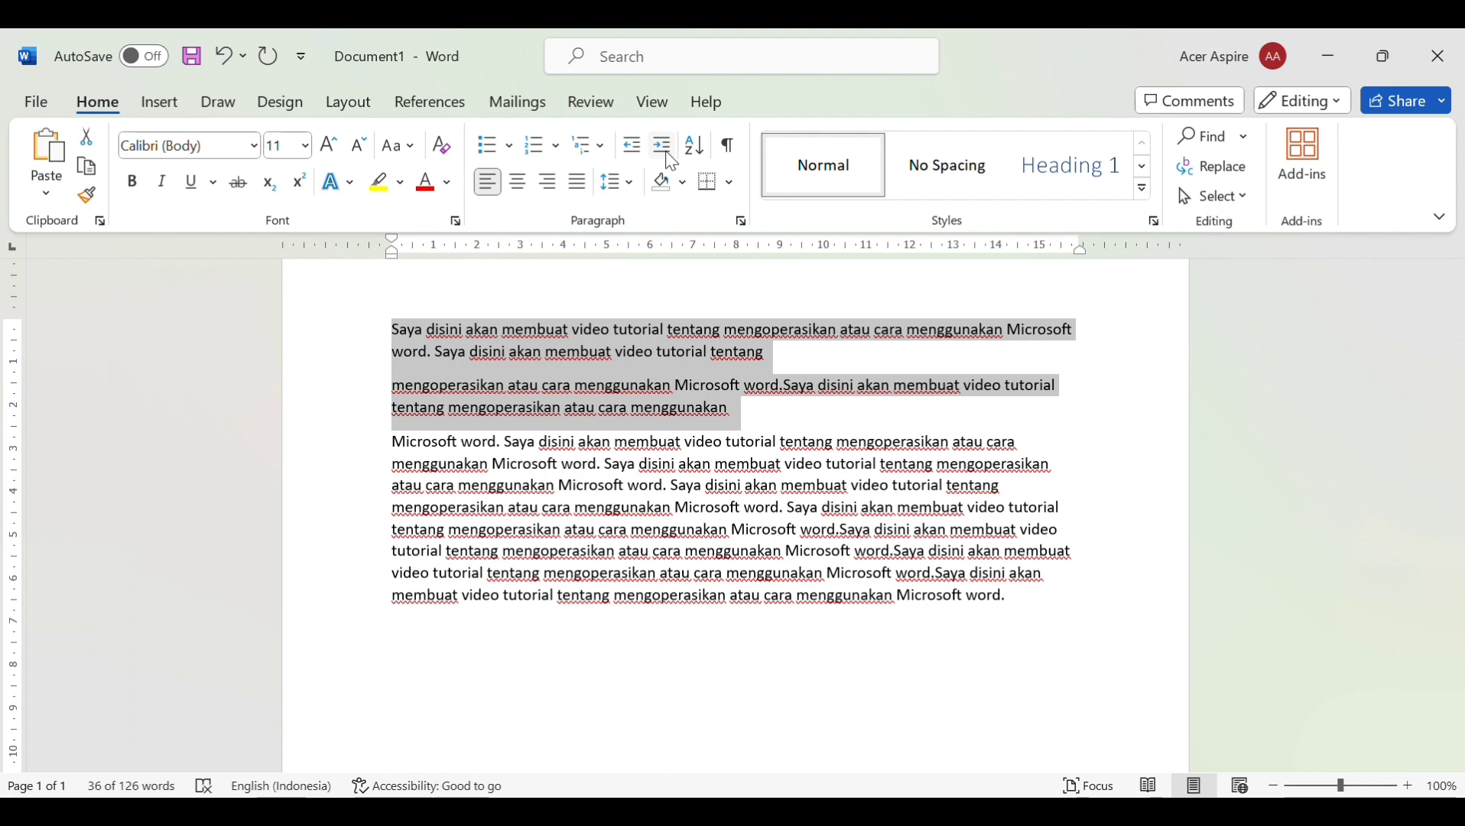
click(662, 145)
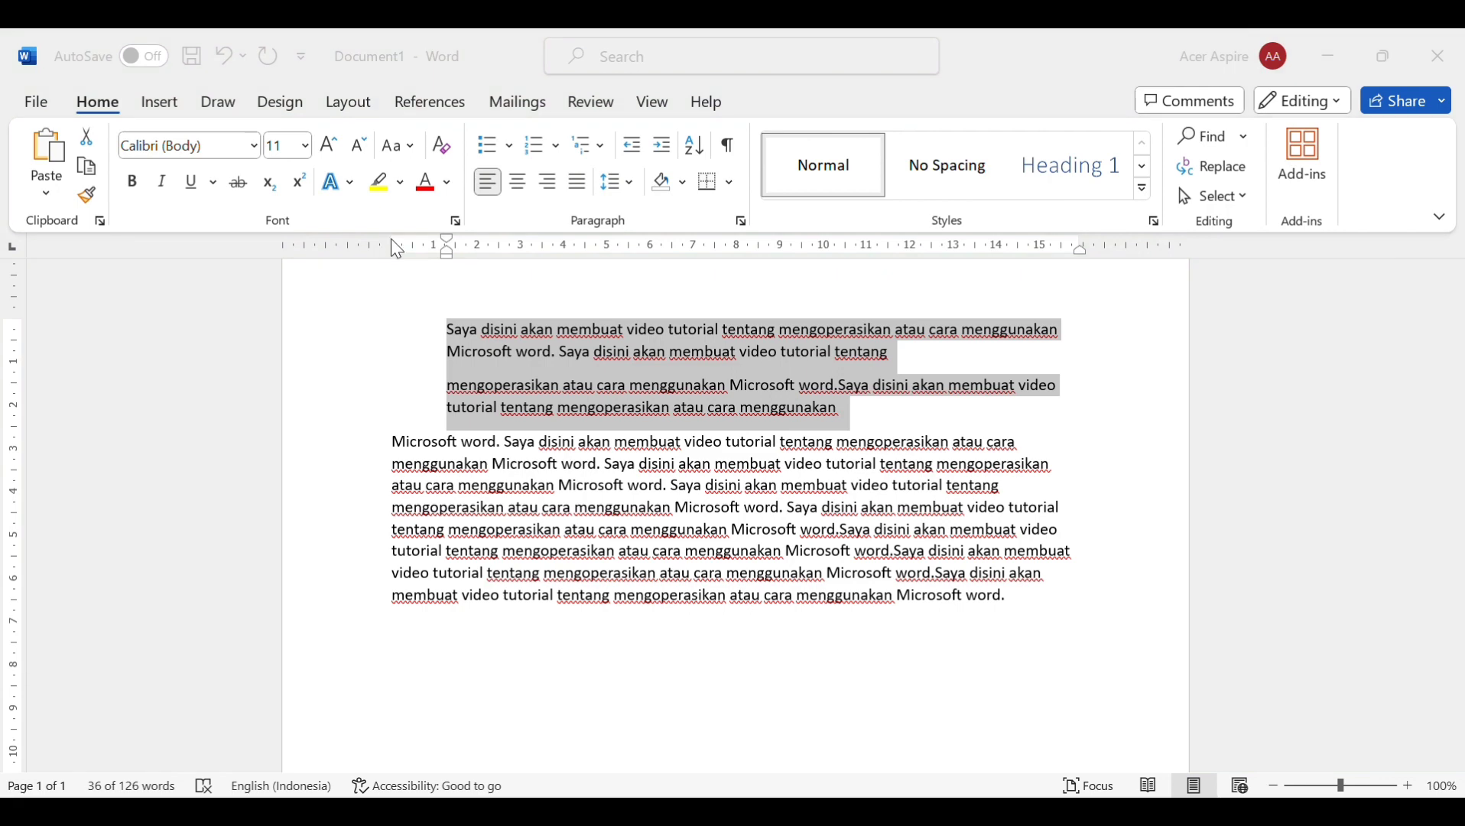
click(930, 70)
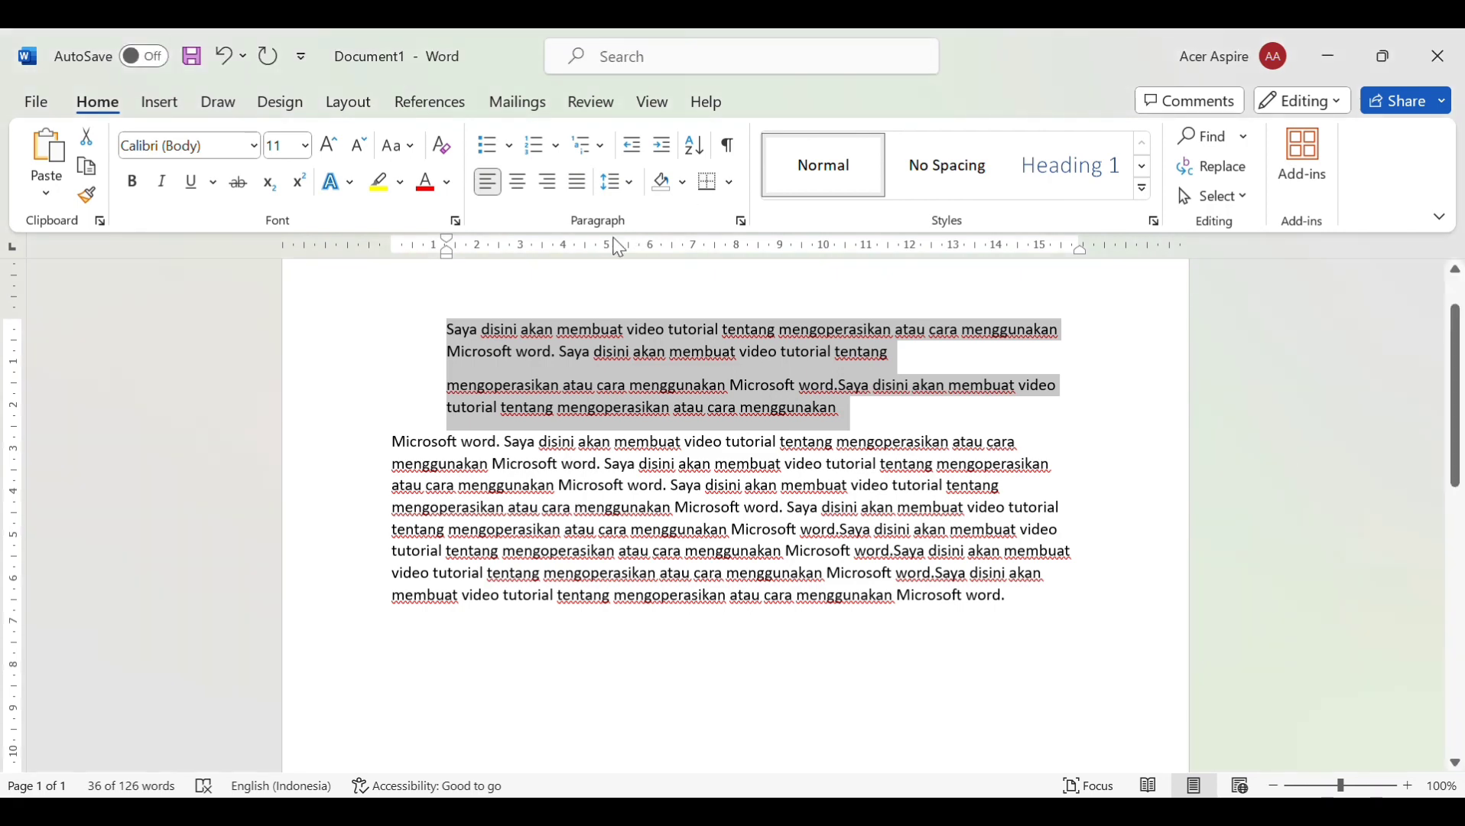
mouse_move(446, 252)
mouse_down()
mouse_move(340, 250)
mouse_move(381, 252)
mouse_up()
key(ctrl+z)
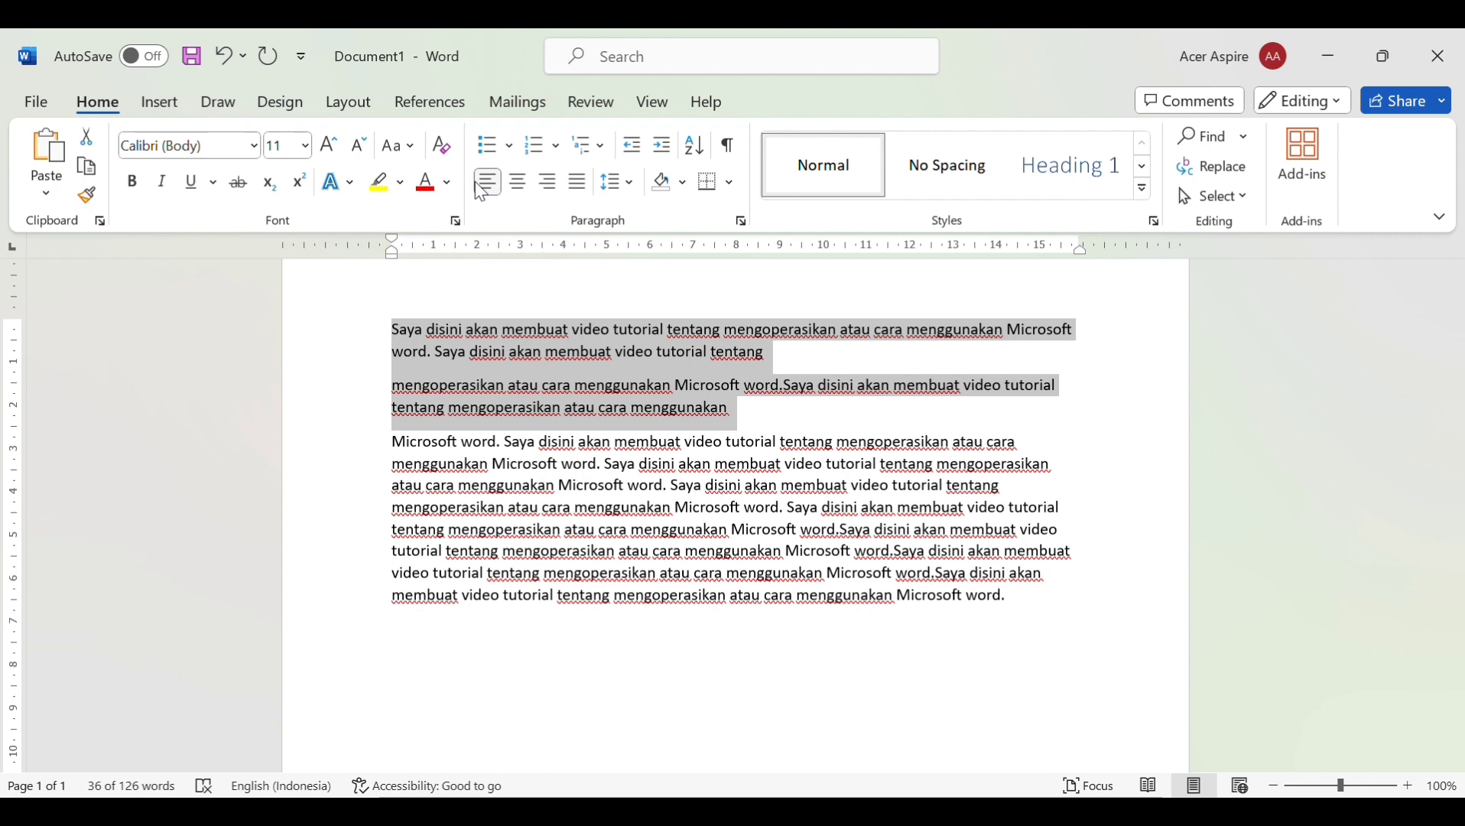
Justify the two paragraphs, try left, centre and right alignment, then justify them again
key(ctrl+j)
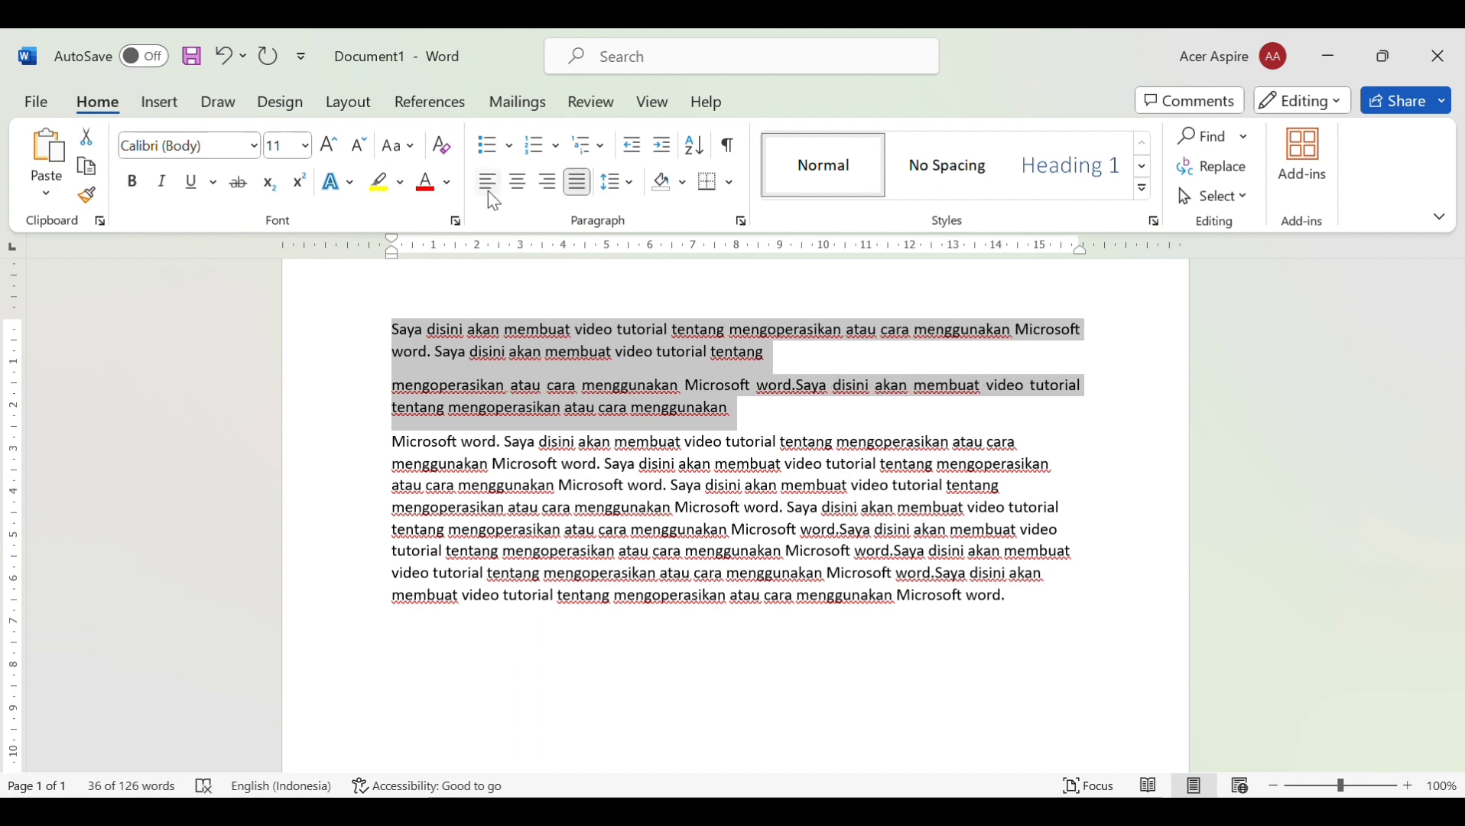
click(488, 191)
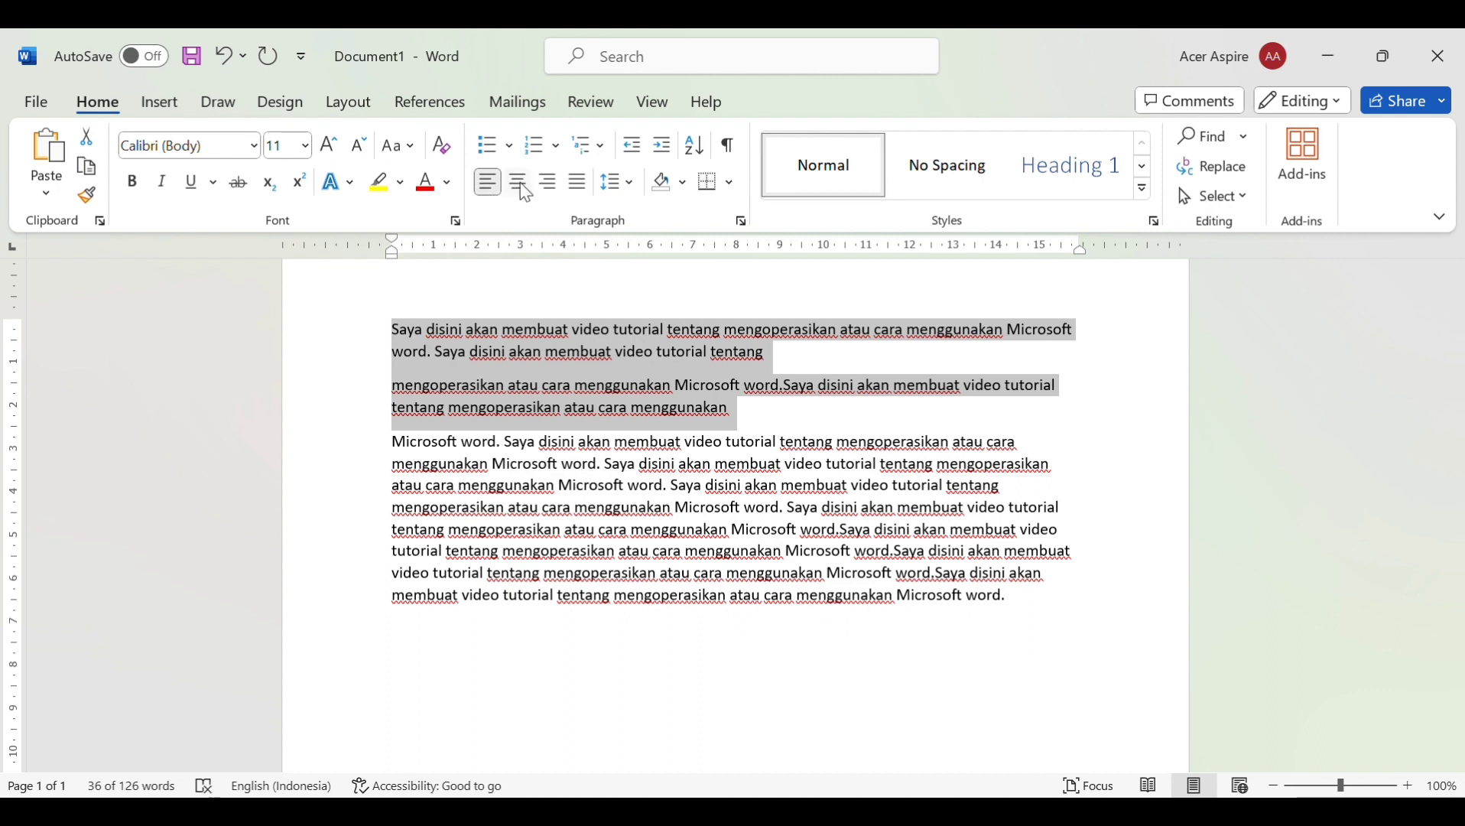
click(525, 192)
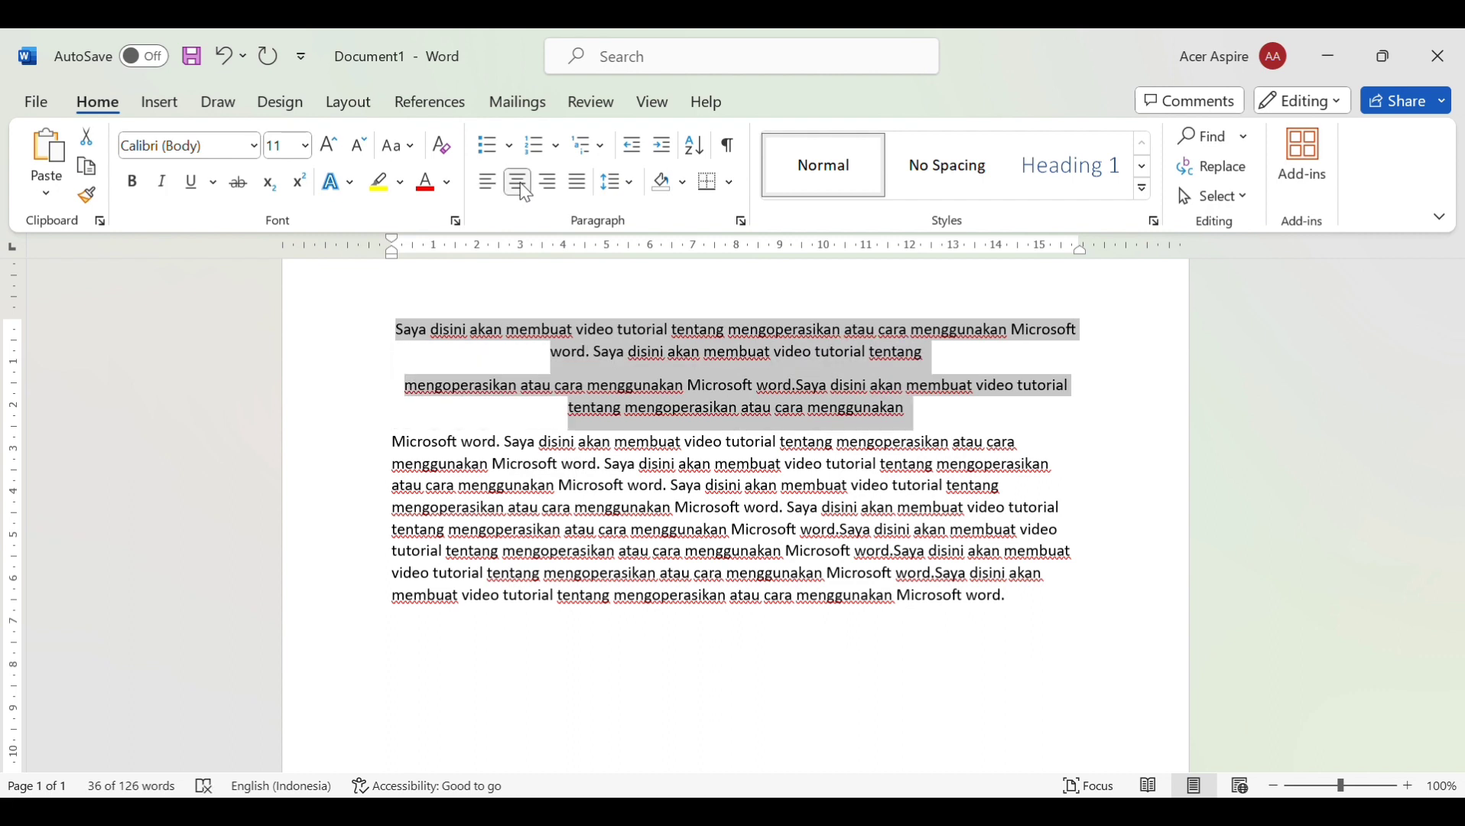
click(562, 187)
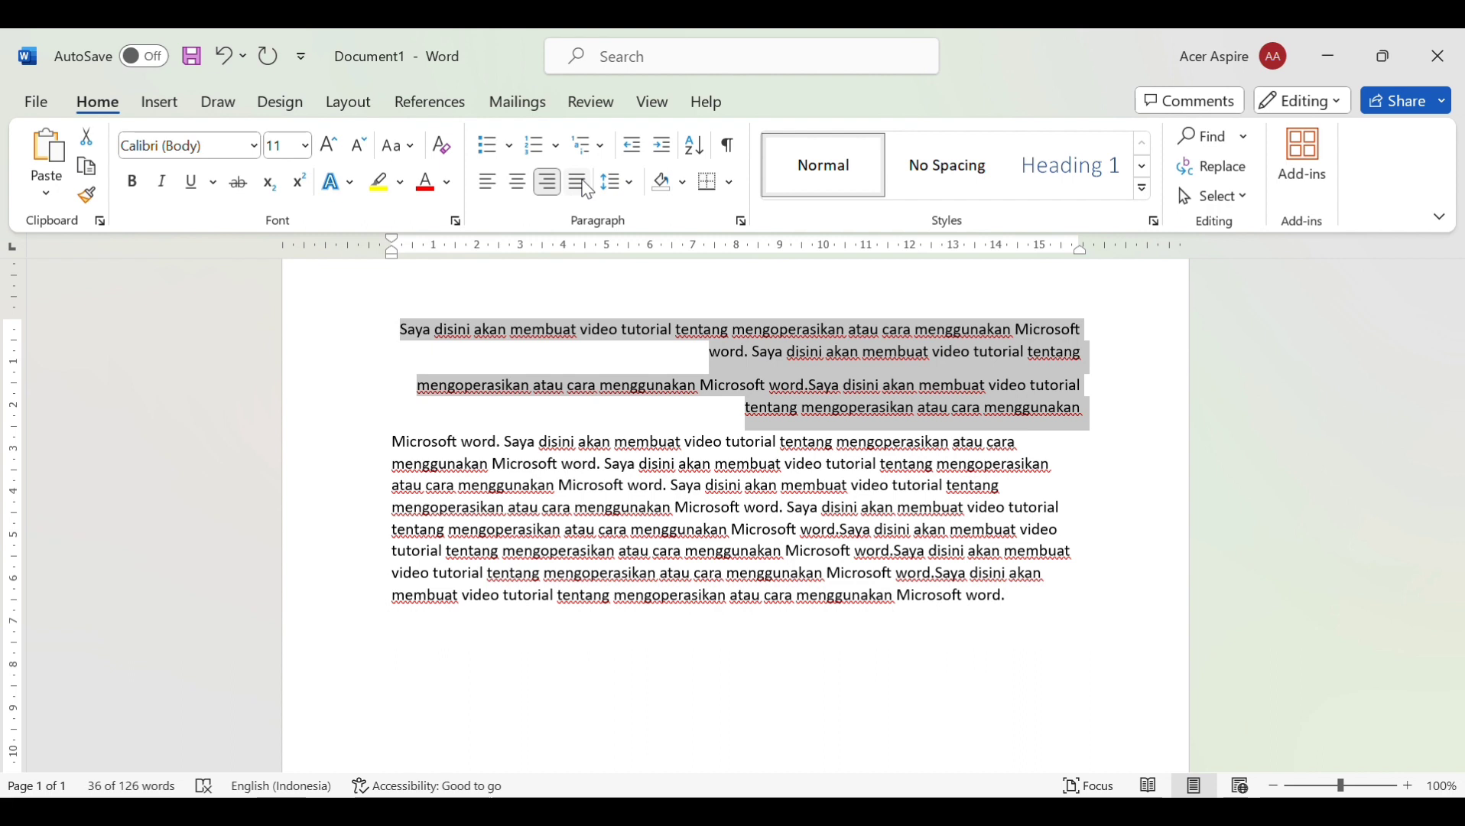
click(585, 188)
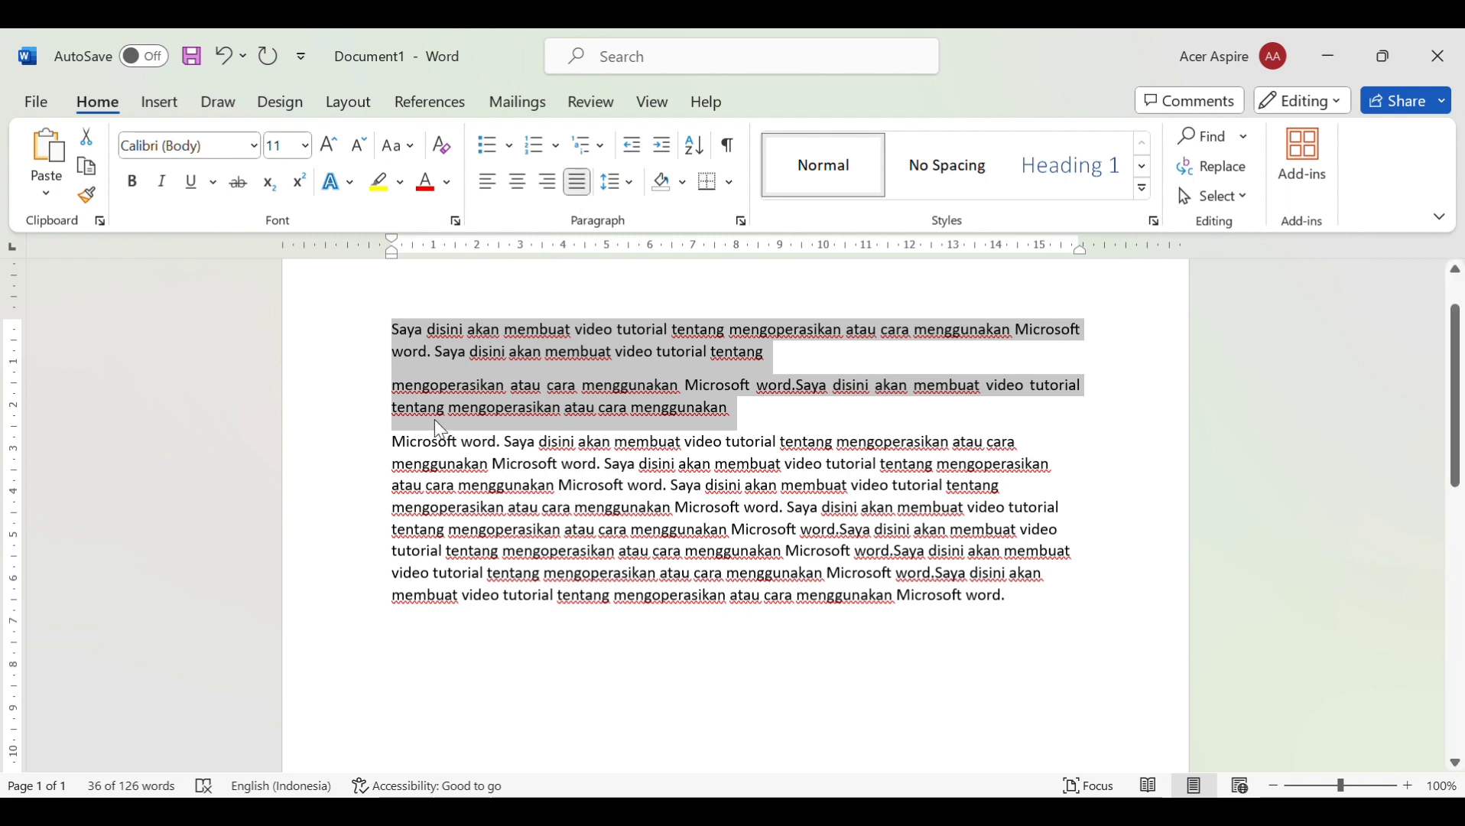
Remove the paragraph breaks before the third and second paragraphs so all text forms one paragraph
click(406, 459)
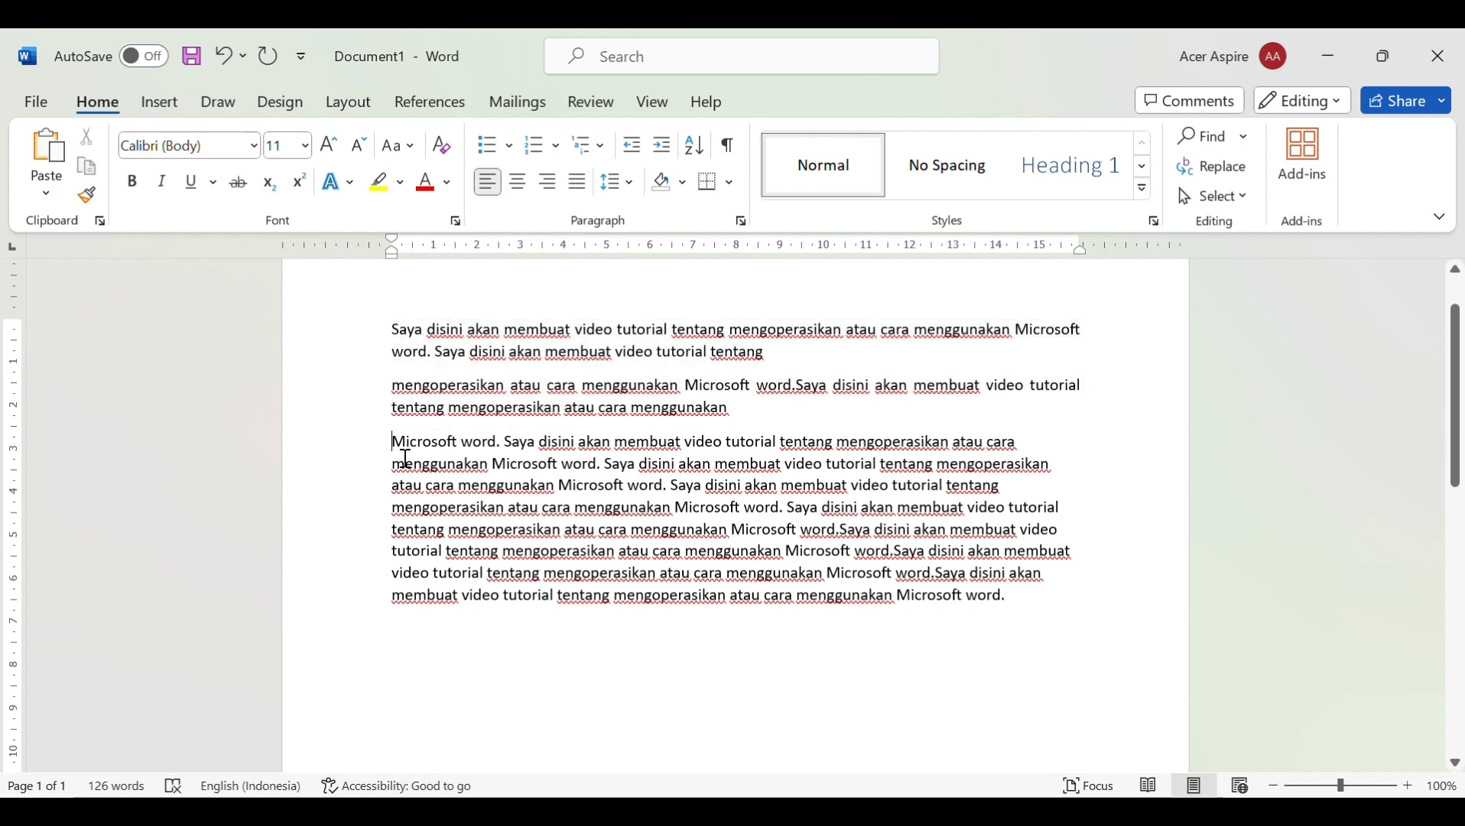
key(BackSpace)
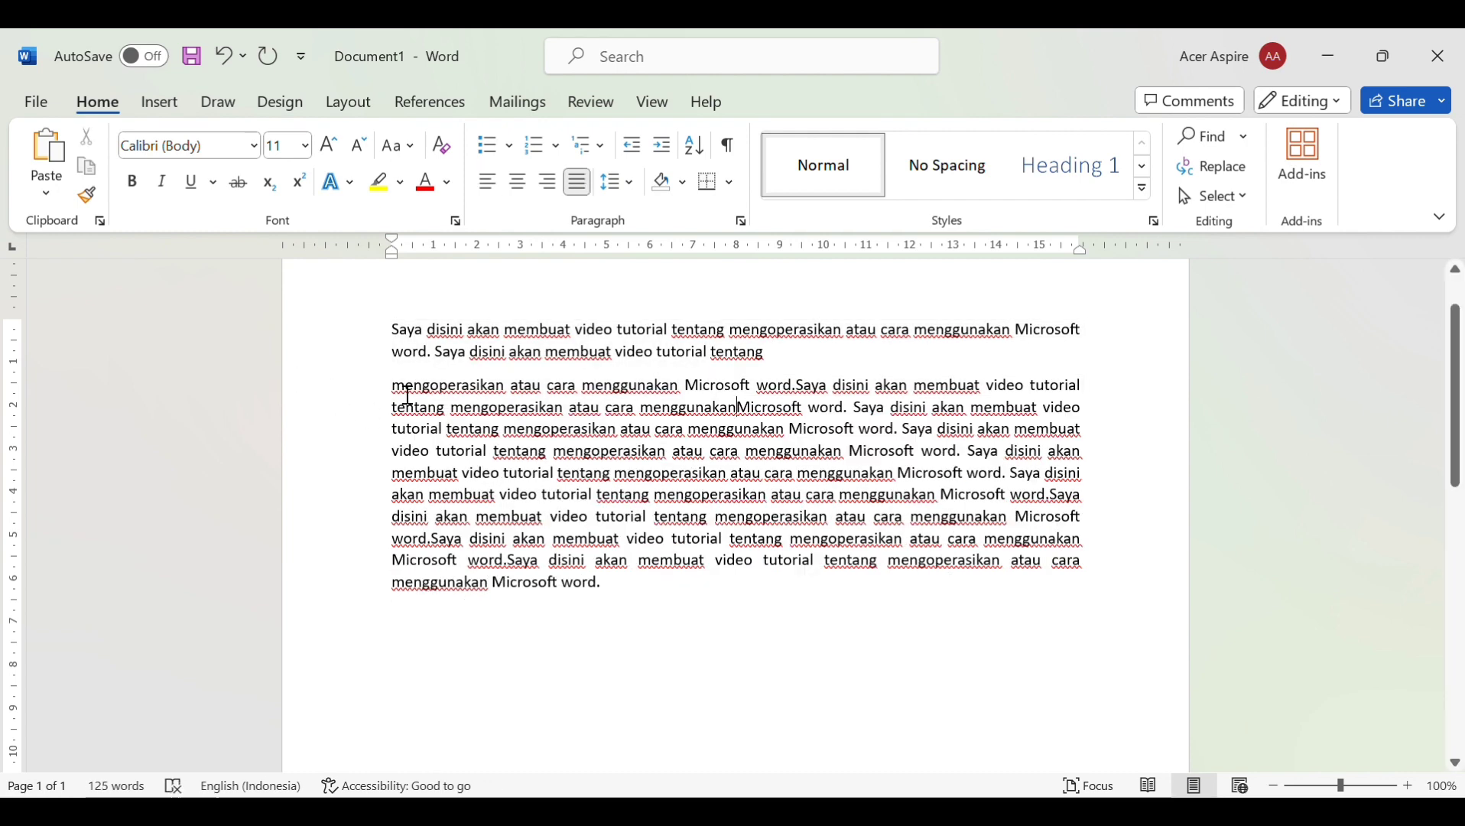
key(BackSpace)
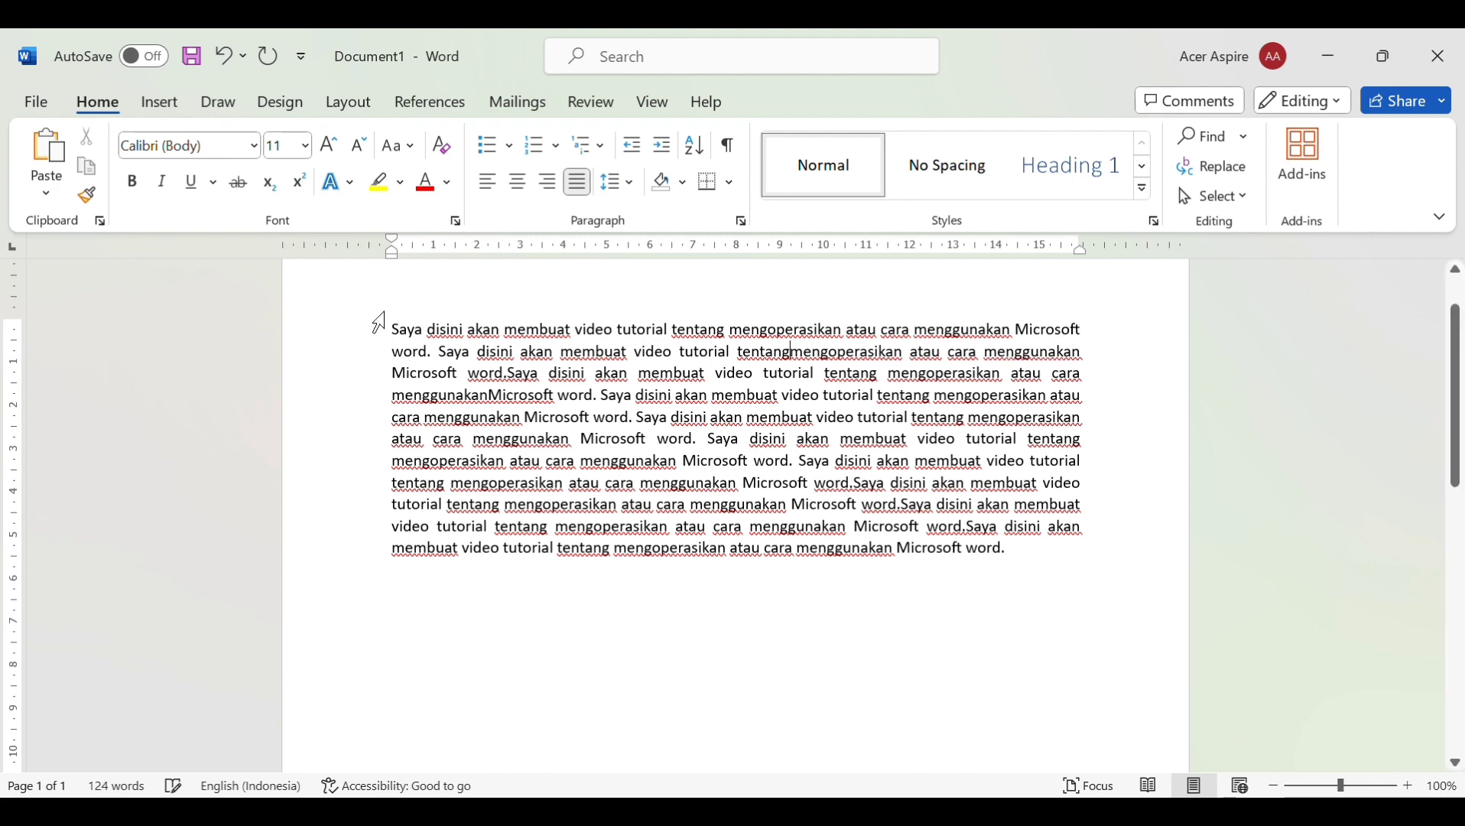
double_click(405, 337)
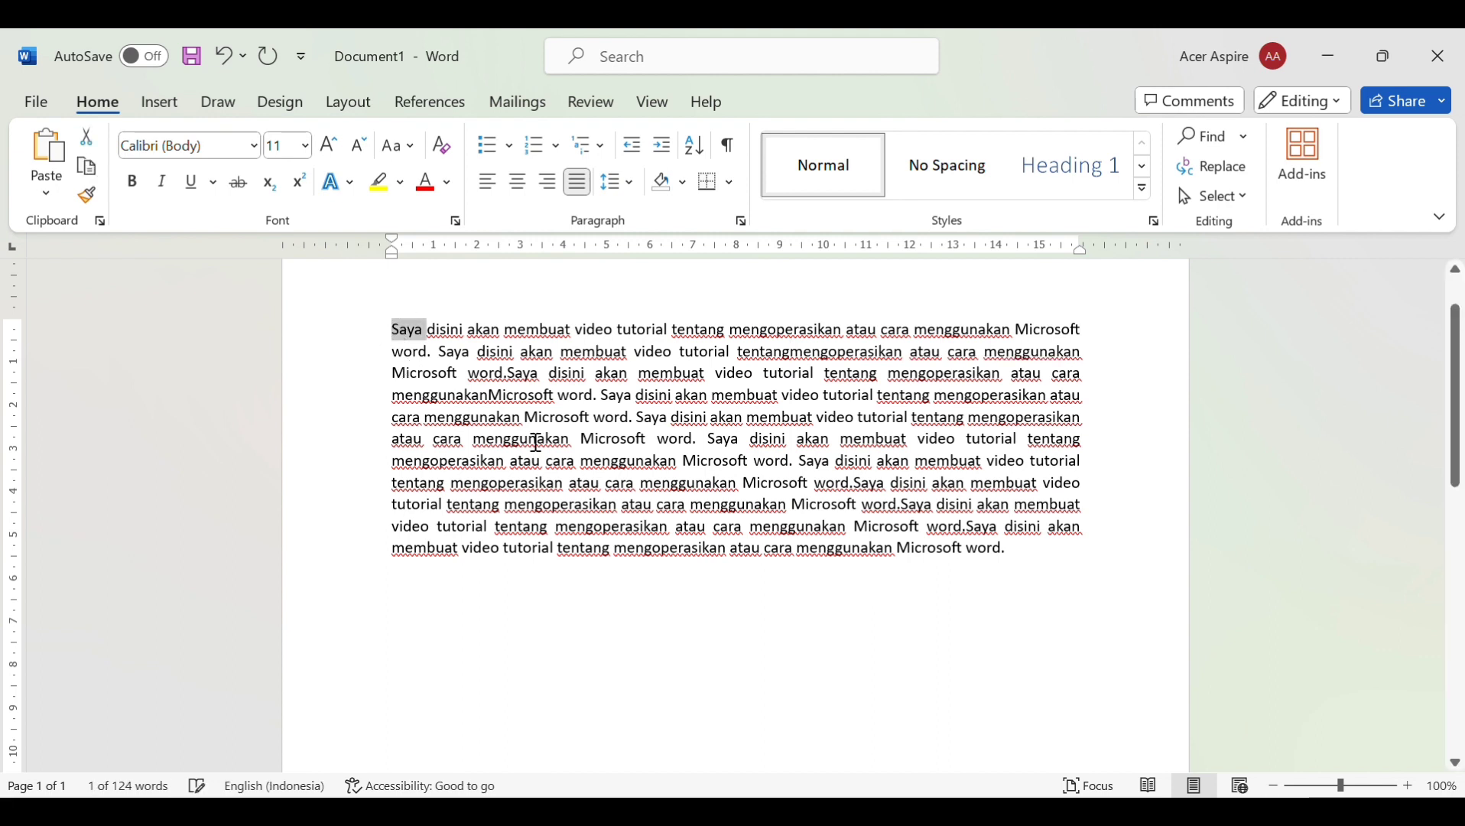
click(413, 340)
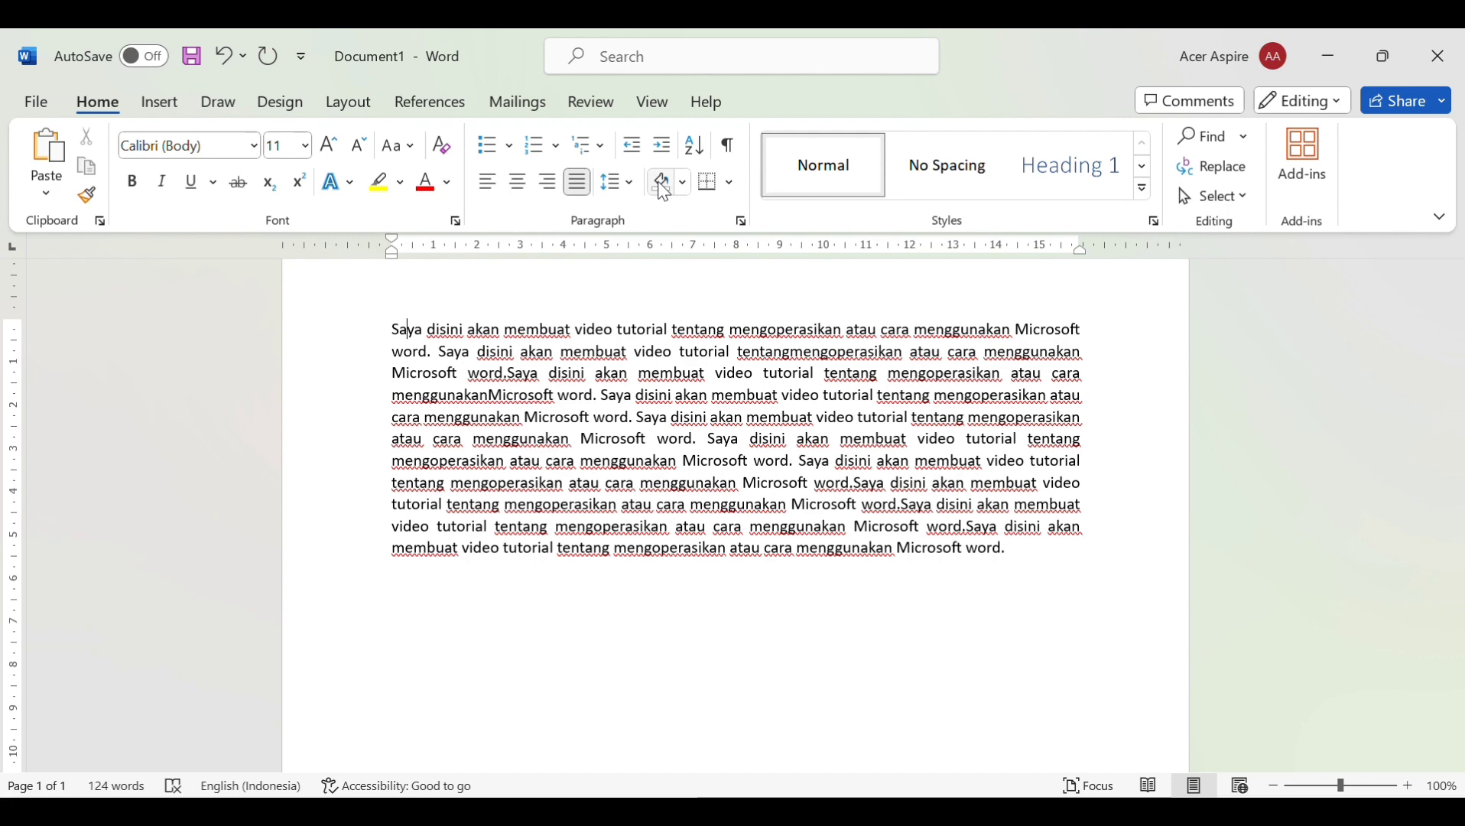
Give the paragraph black shading and a bottom border
click(686, 182)
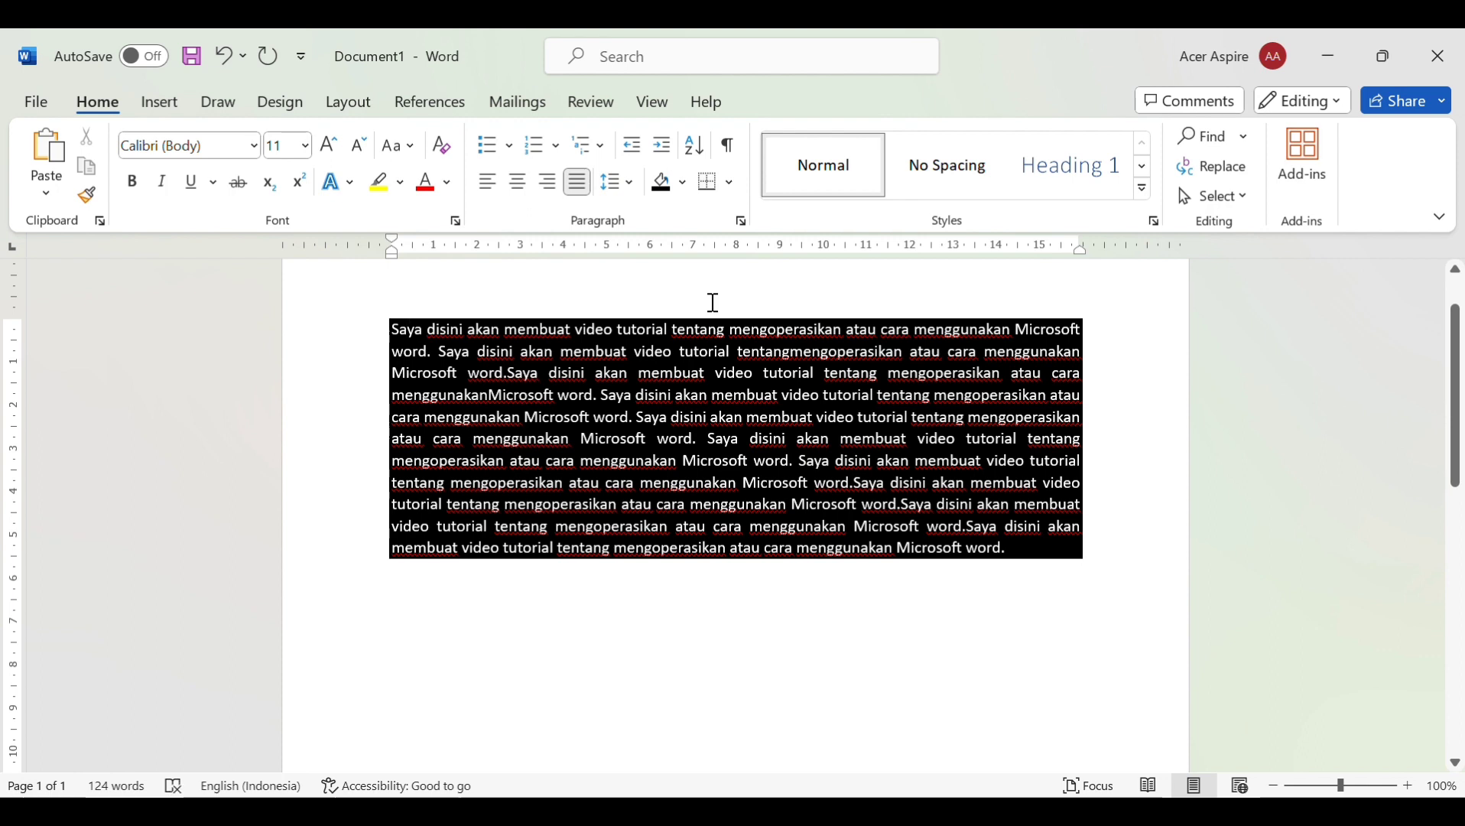
click(712, 191)
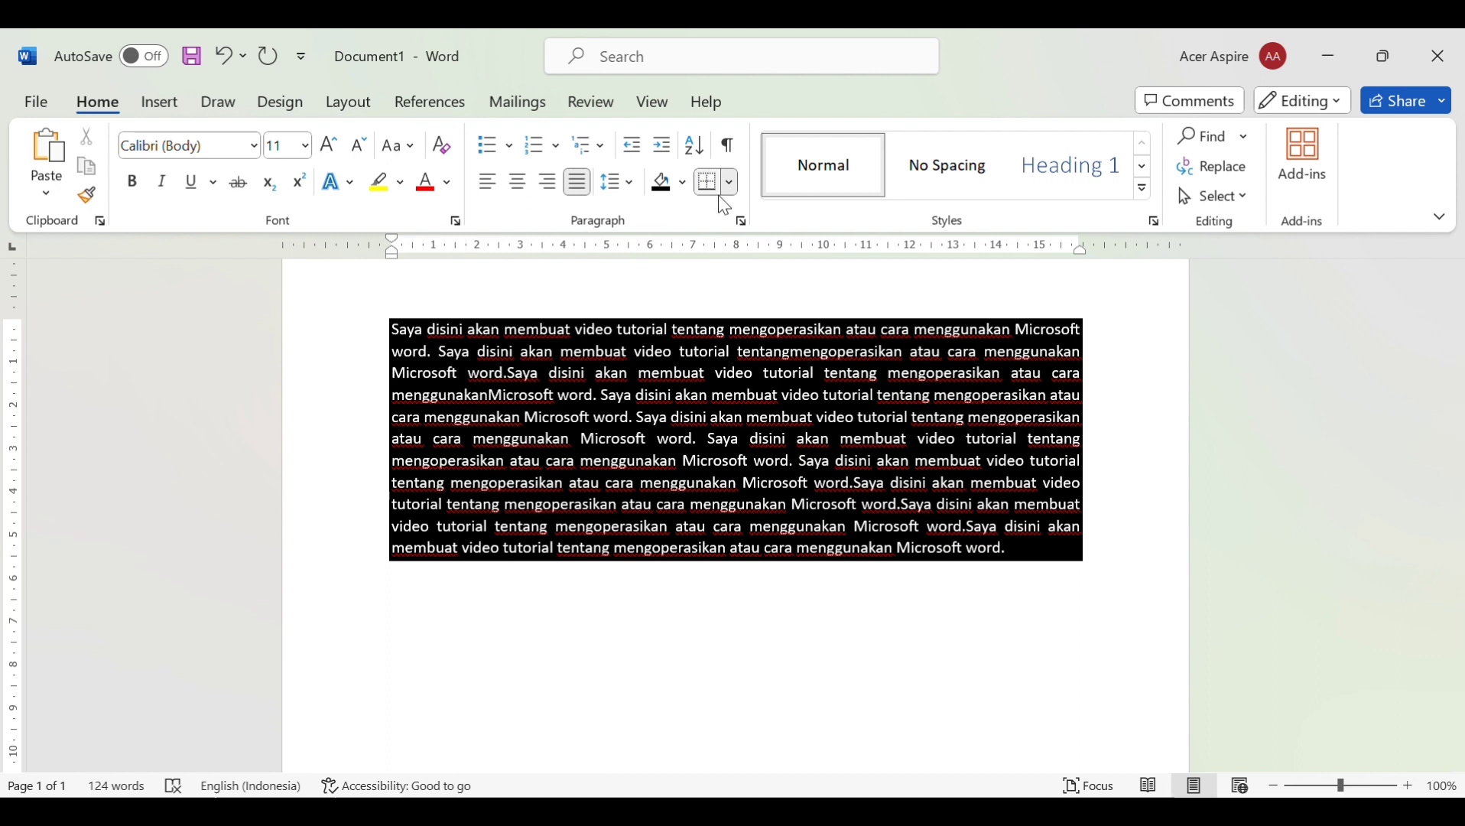
click(729, 181)
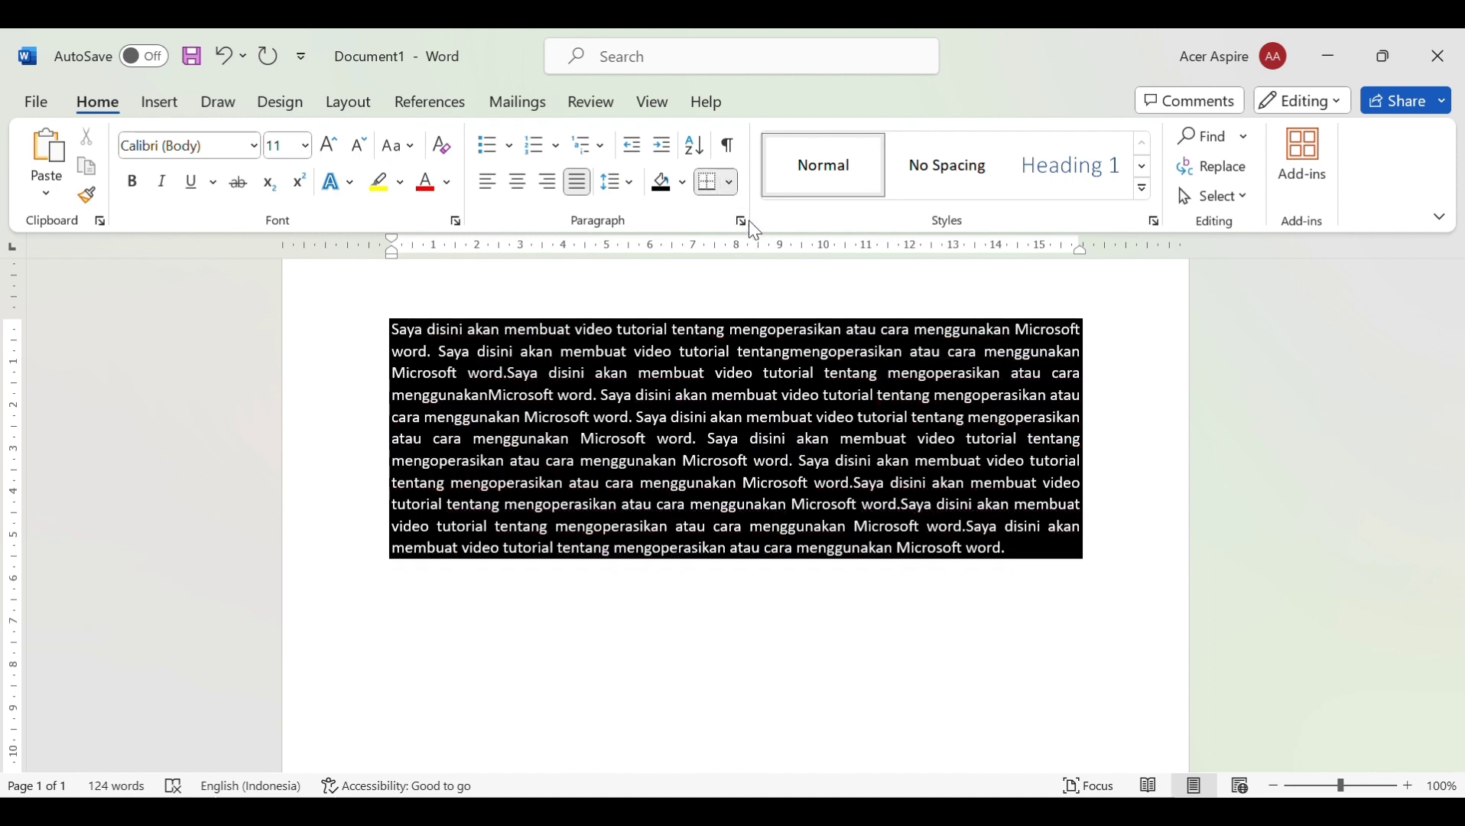
Change the shading to light grey, add a bottom border, and box the first line with Outside Borders
click(728, 184)
click(683, 184)
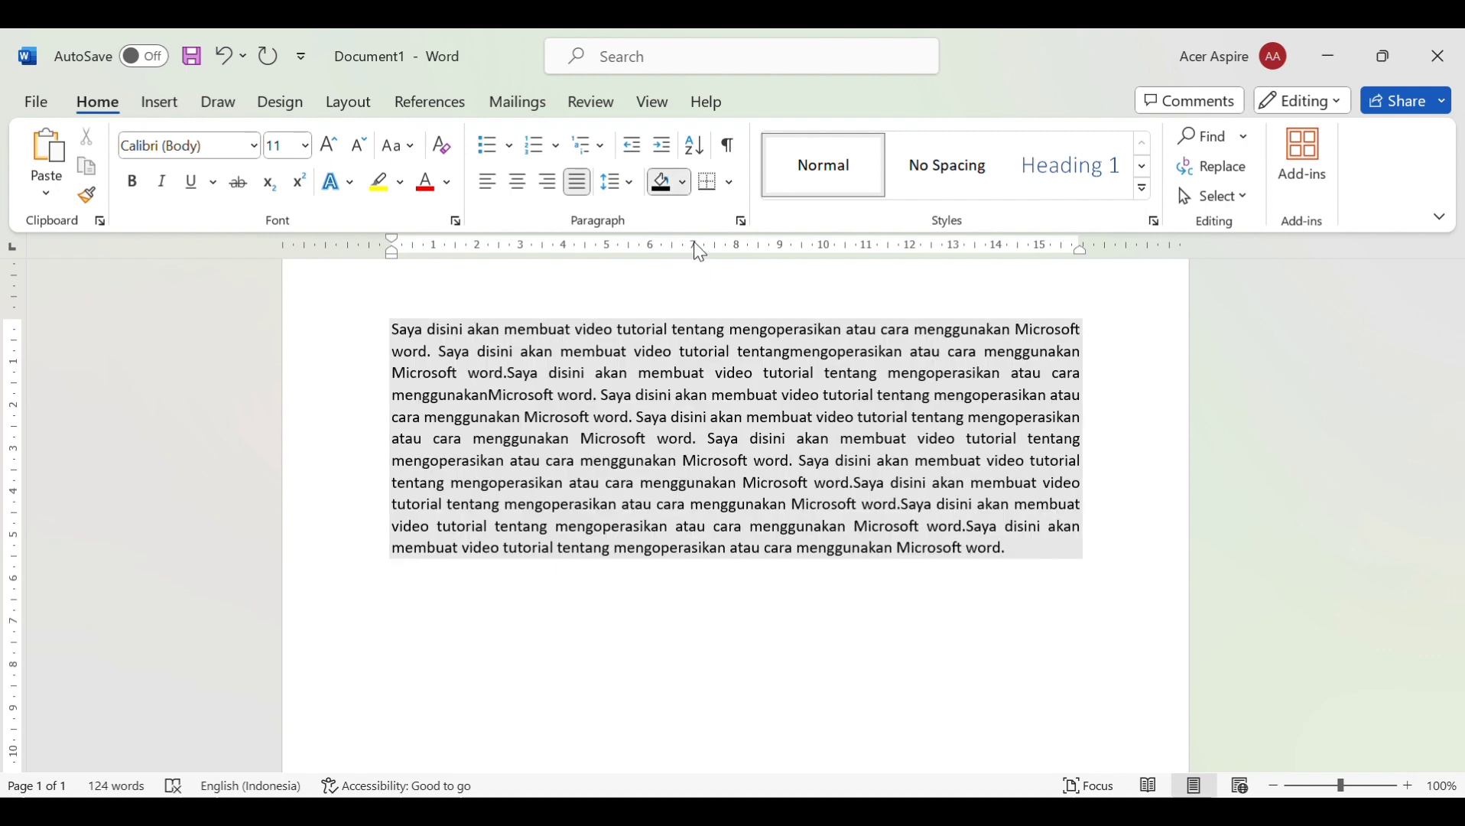
click(700, 253)
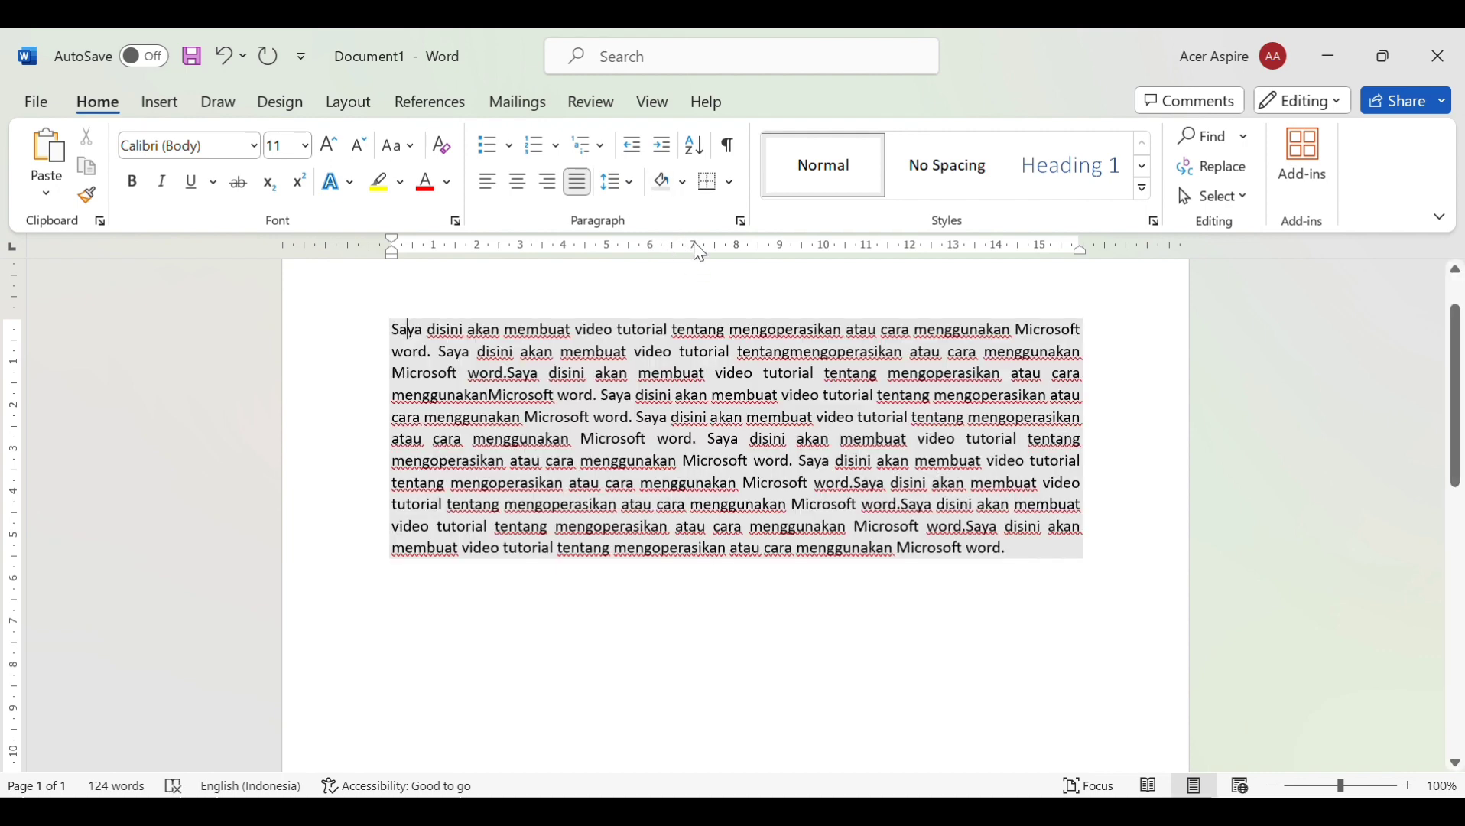
click(710, 183)
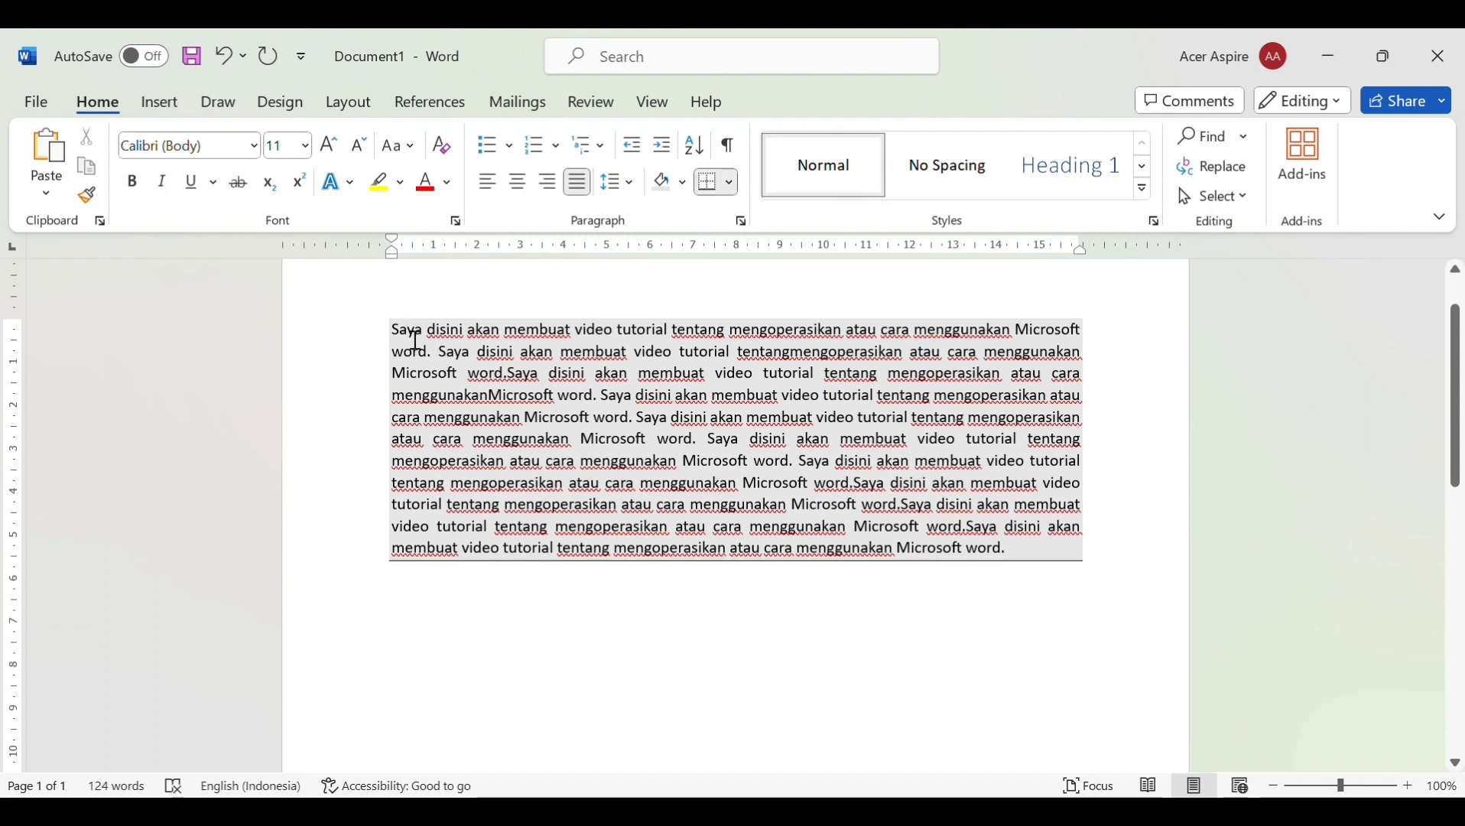
drag(415, 340, 1076, 327)
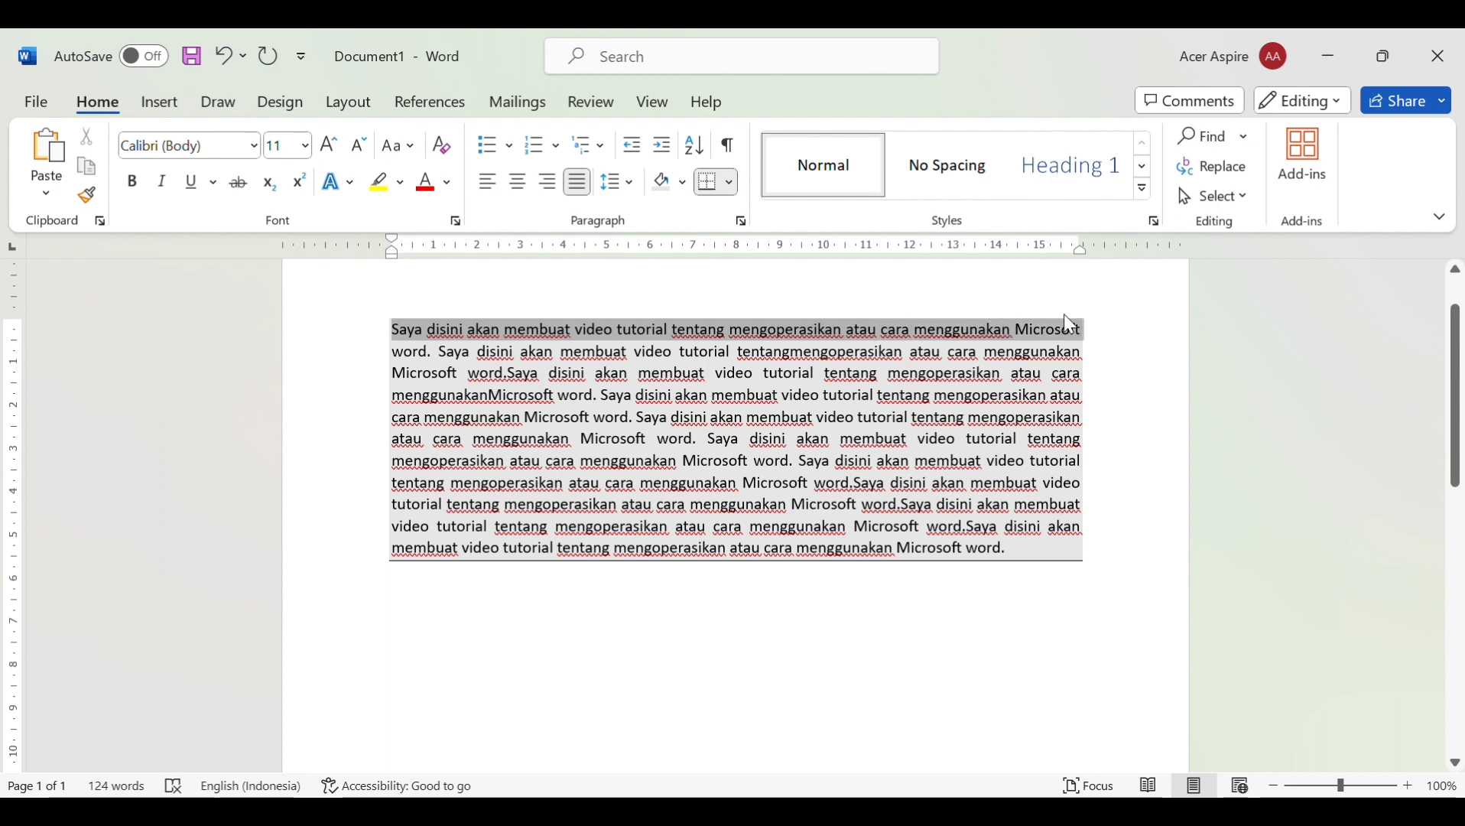
click(737, 184)
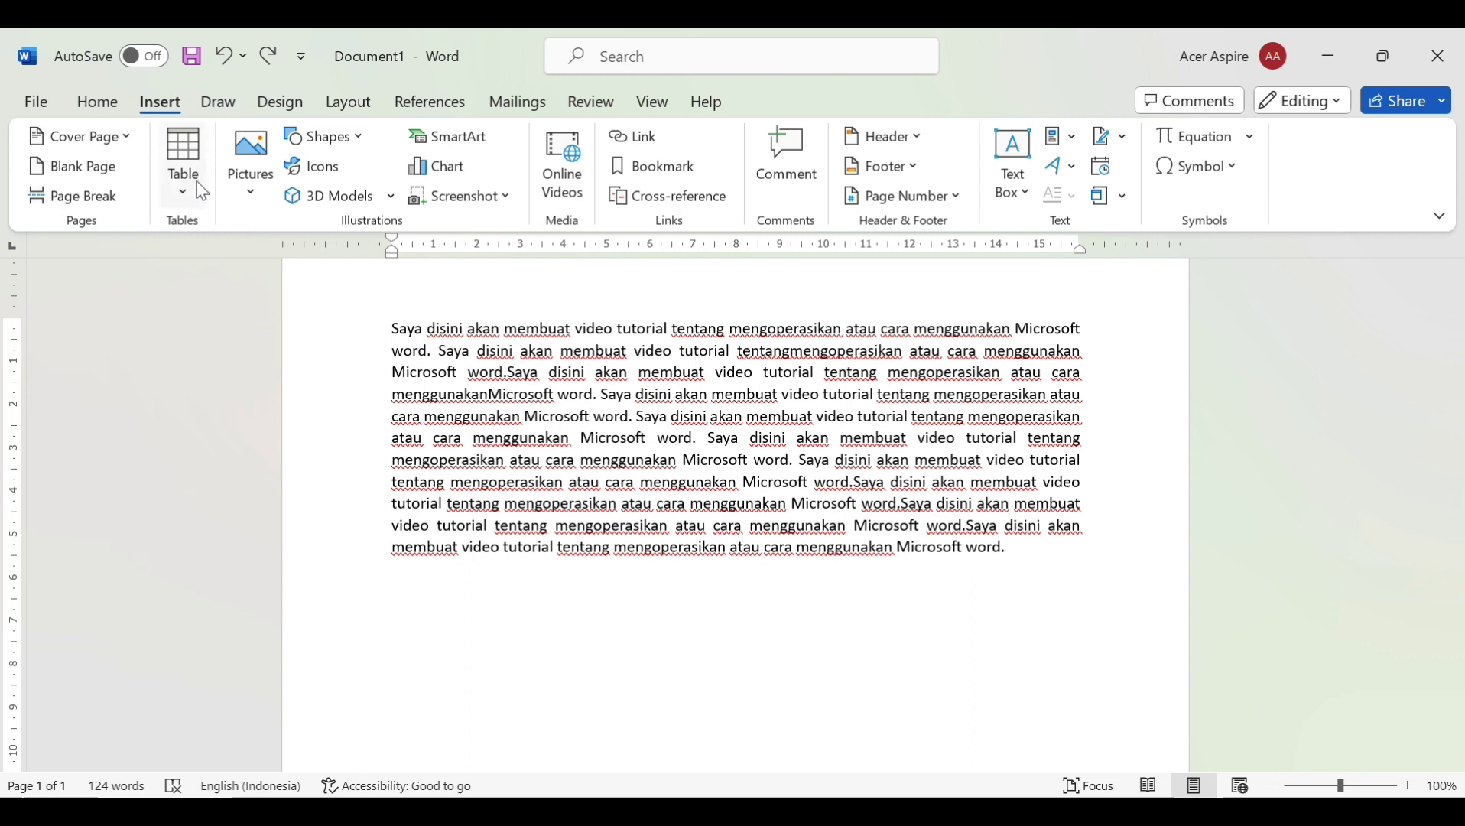
Insert a 4x4 table below the paragraph, then insert the logo picture
click(201, 190)
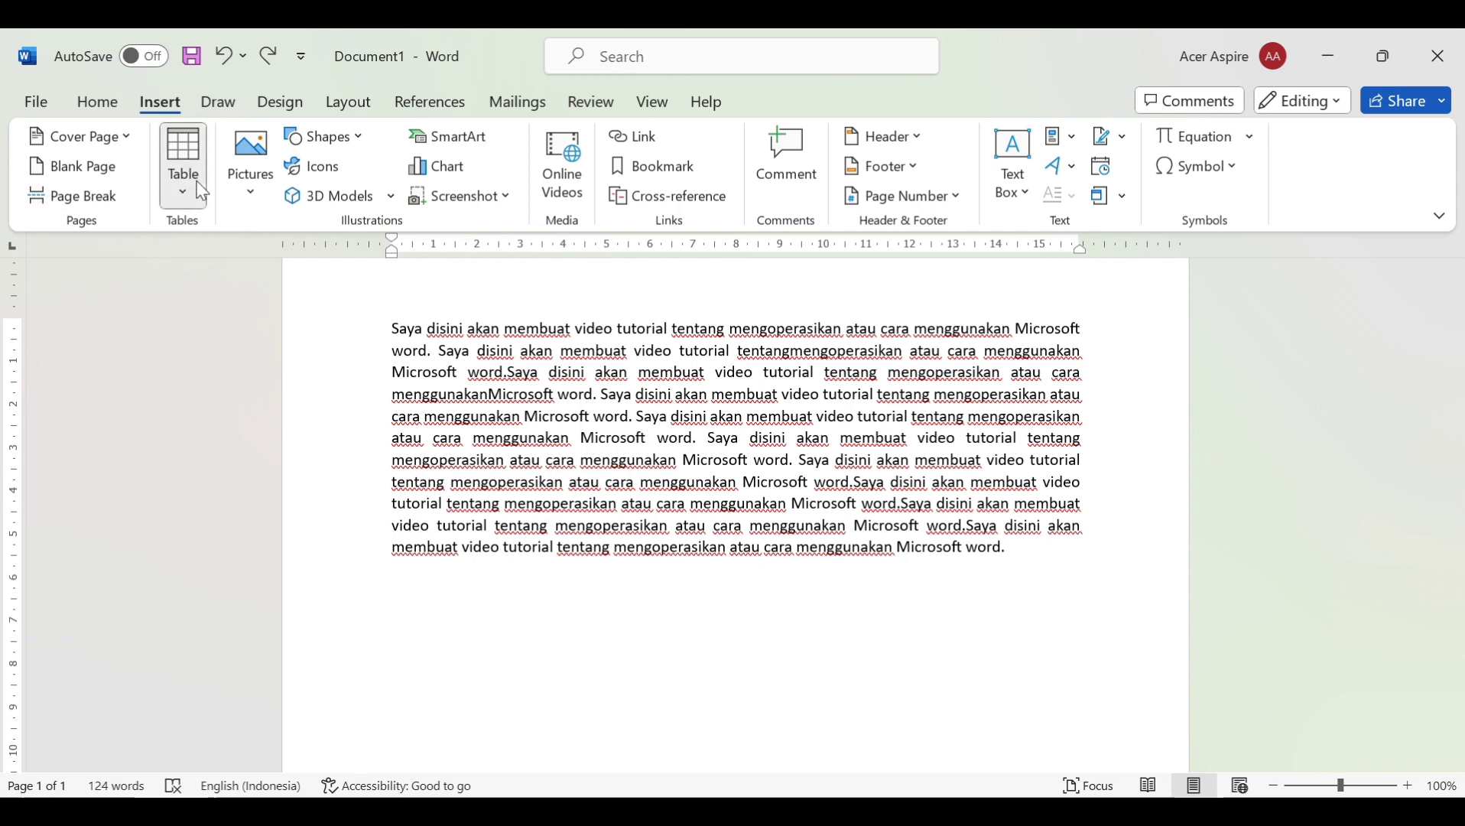
click(180, 260)
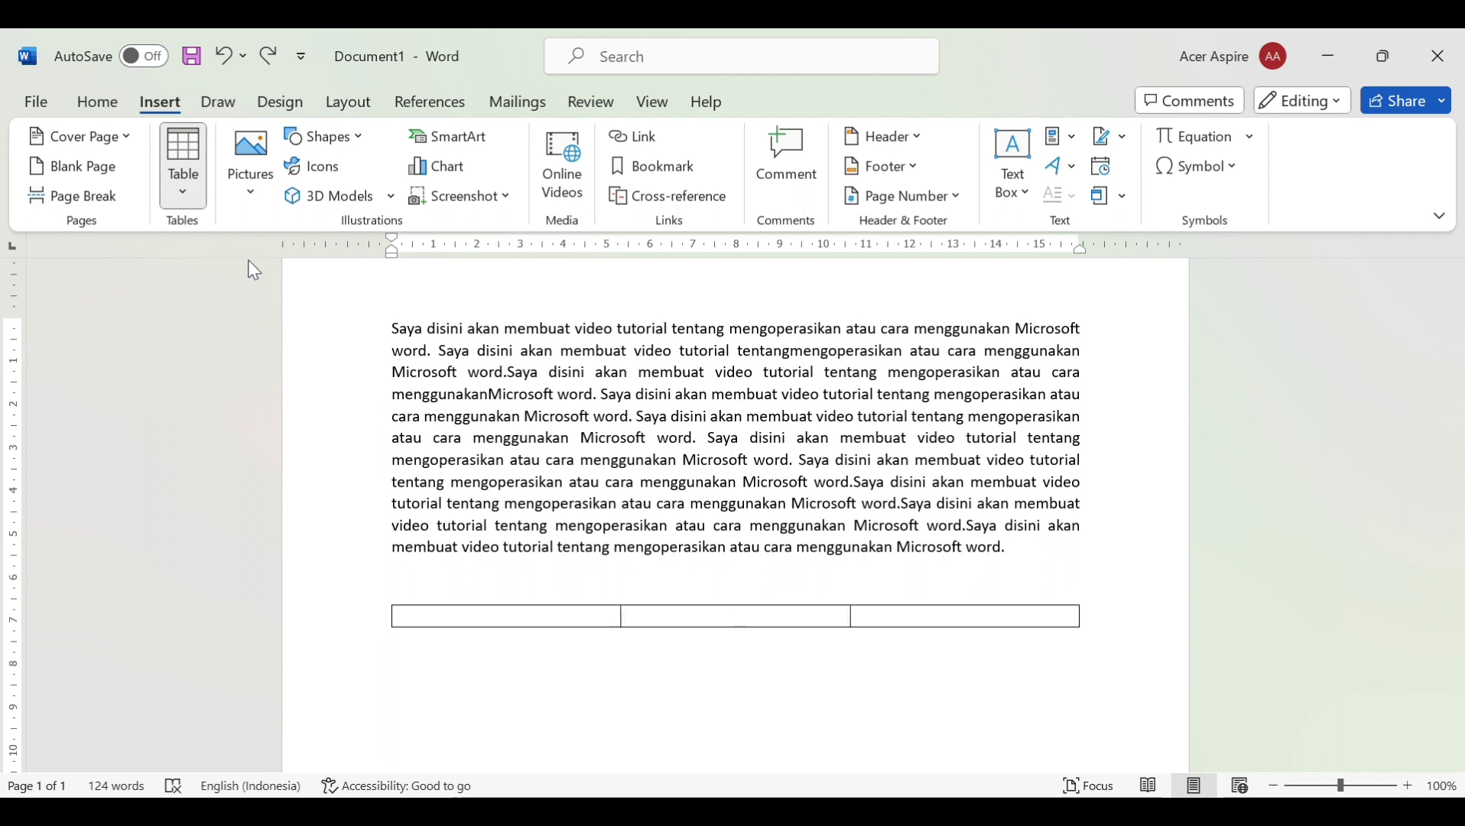
click(237, 317)
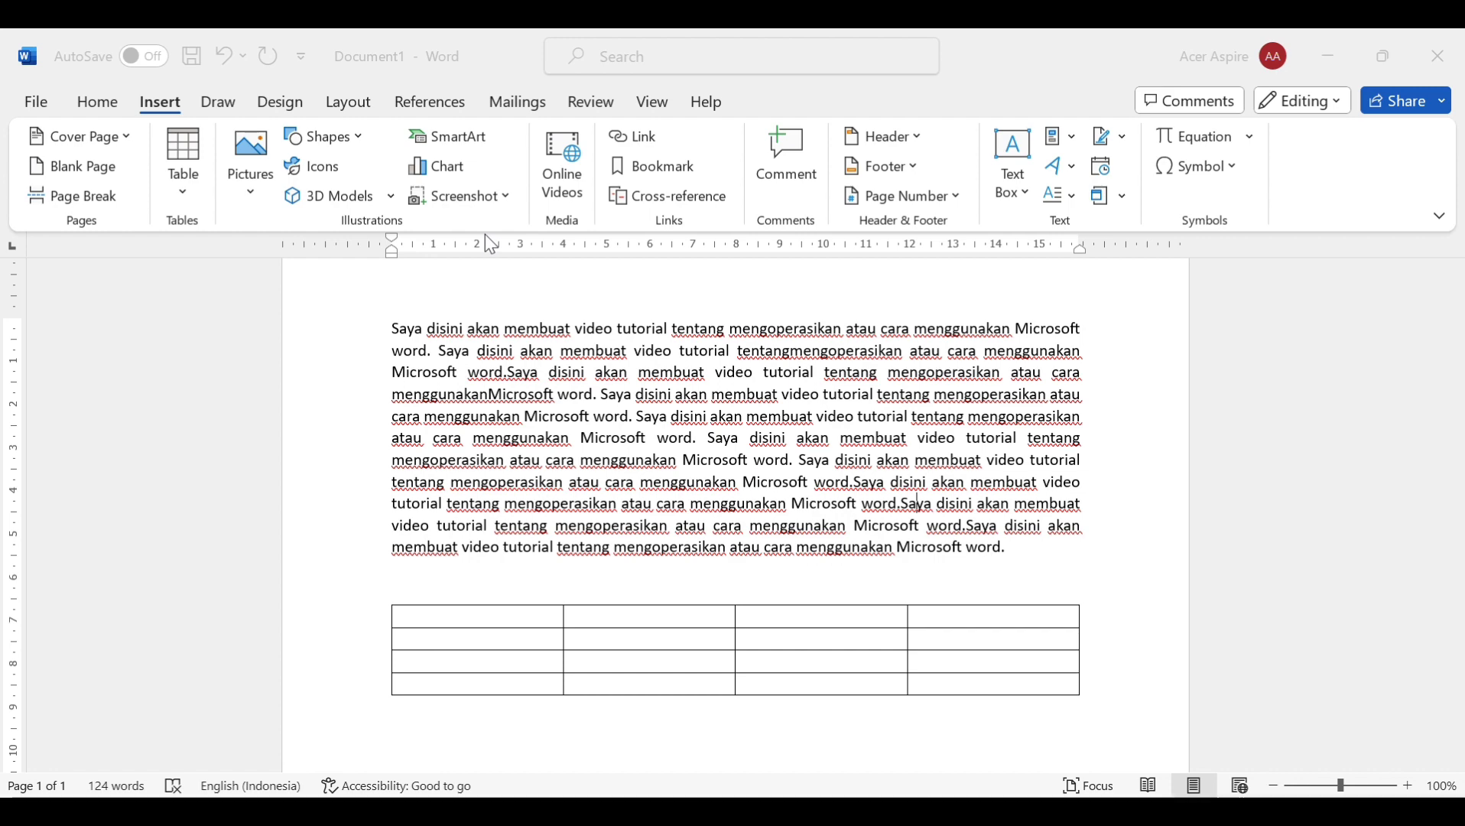
click(534, 541)
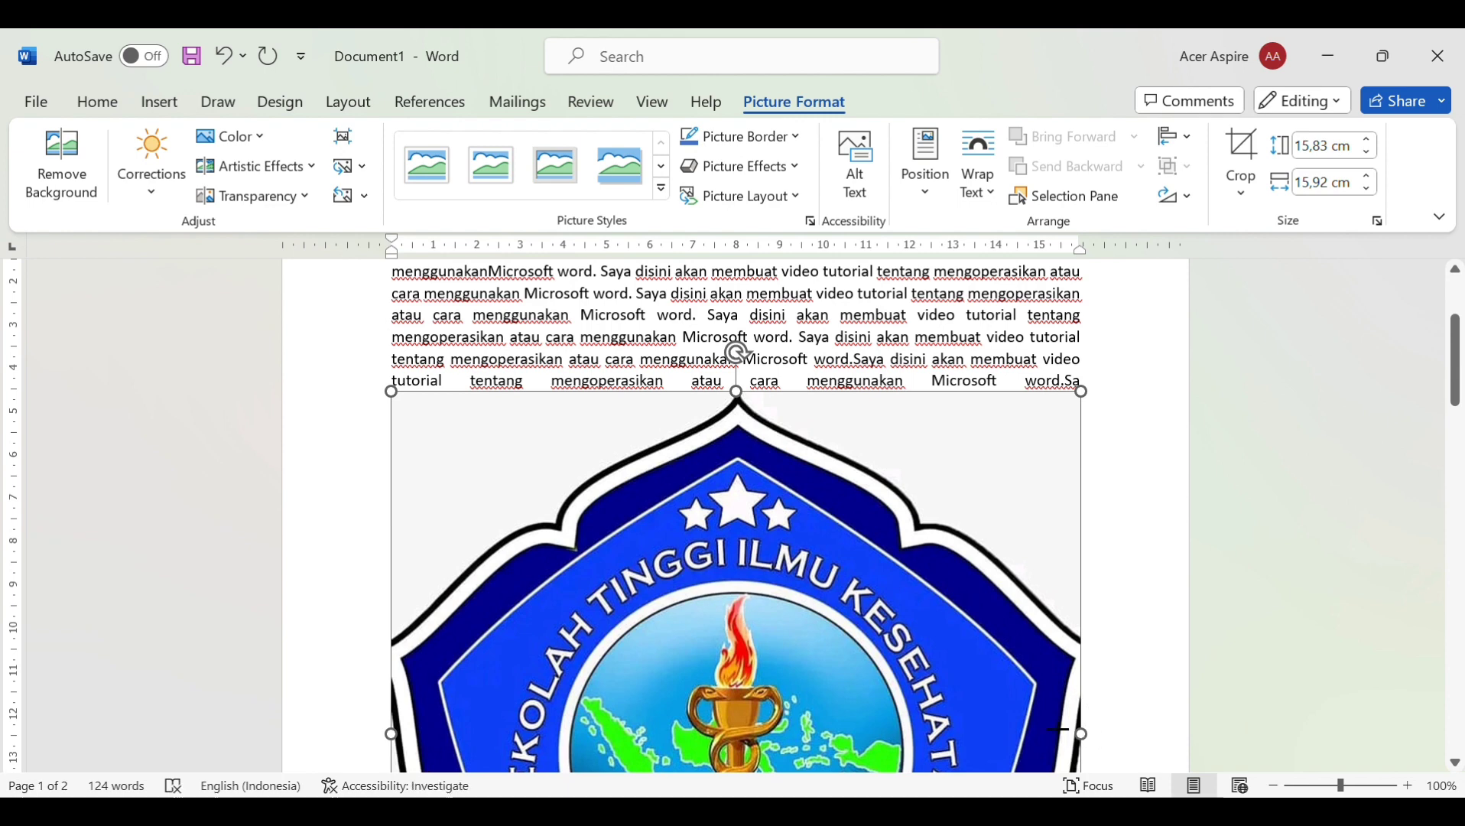
Shrink the logo with its side and bottom handles to 4,27 cm by 5,08 cm, then deselect it
drag(1088, 734, 949, 639)
scroll(950, 639, down, 2)
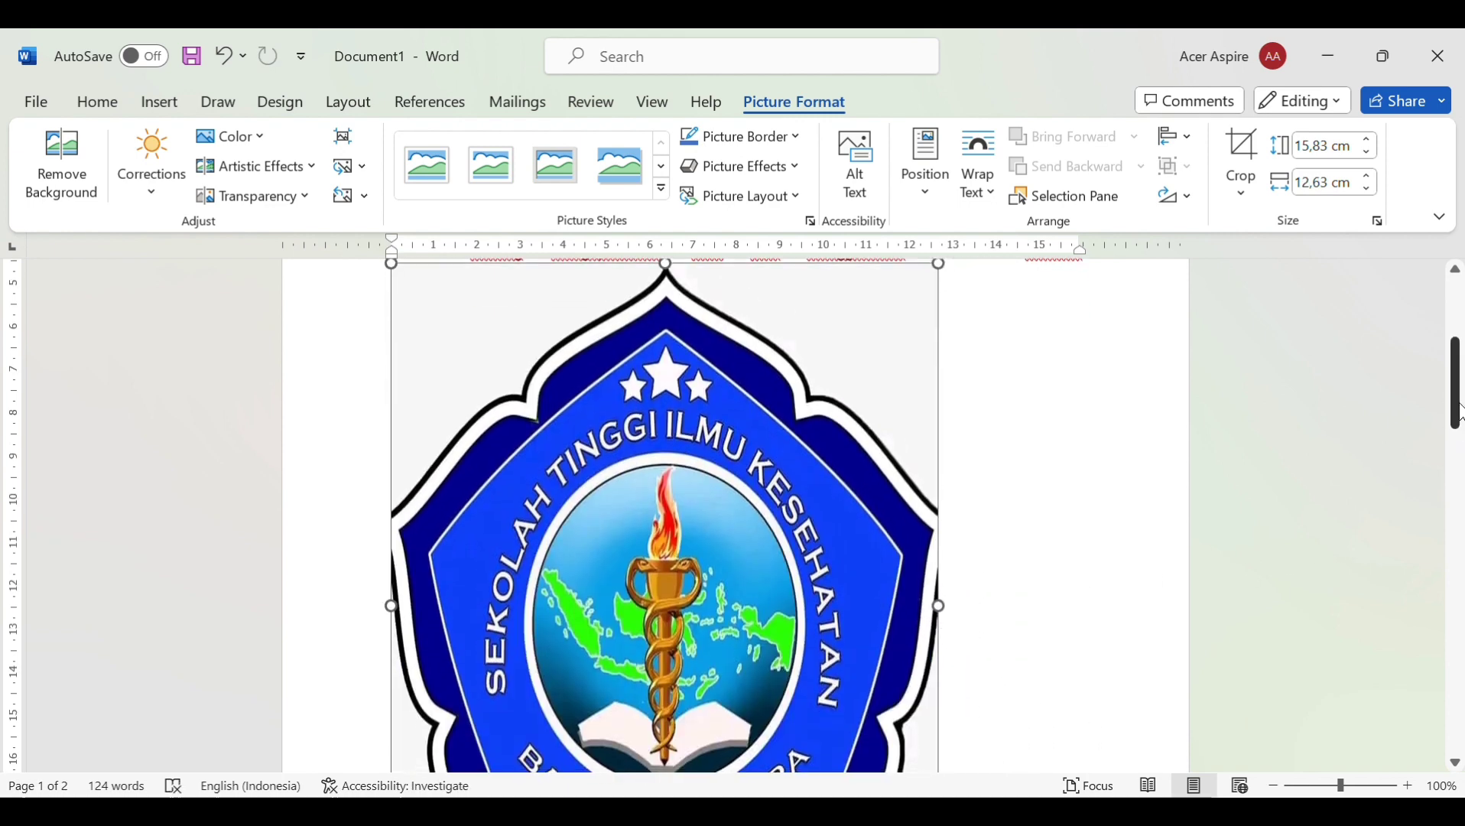
scroll(1461, 434, down, 4)
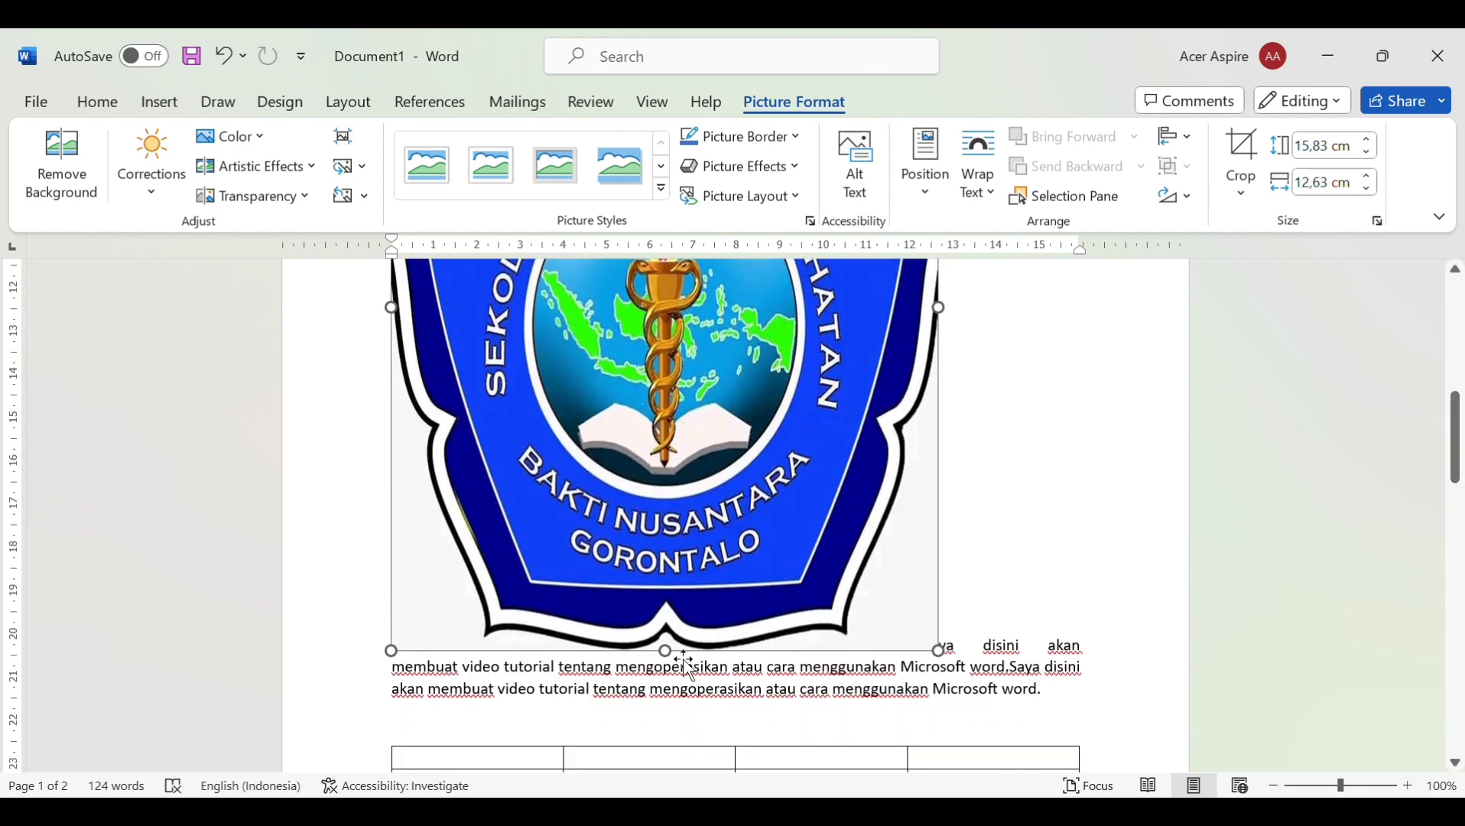
scroll(683, 663, down, 4)
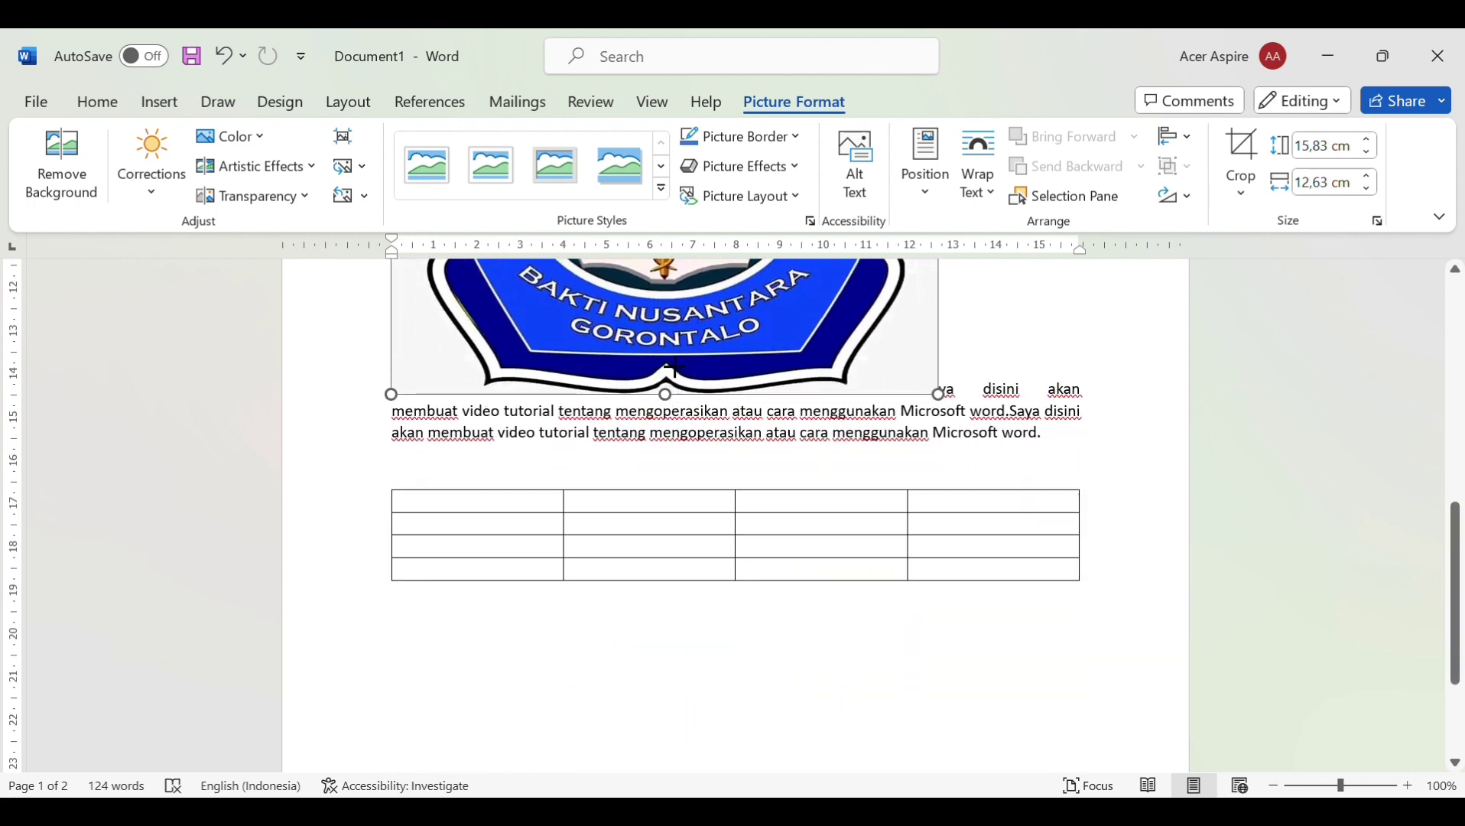
drag(675, 369, 664, 263)
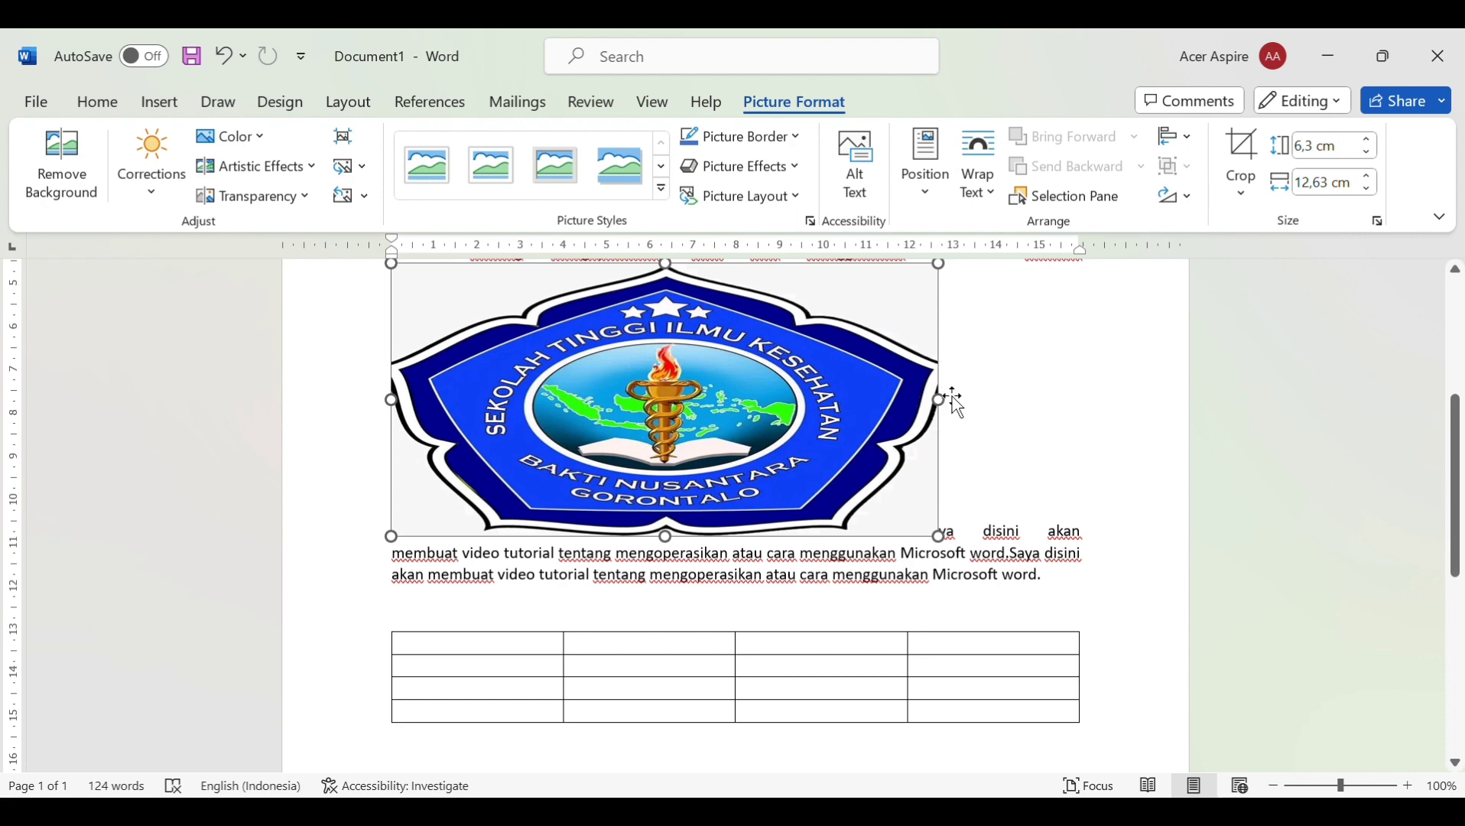
drag(952, 401, 725, 404)
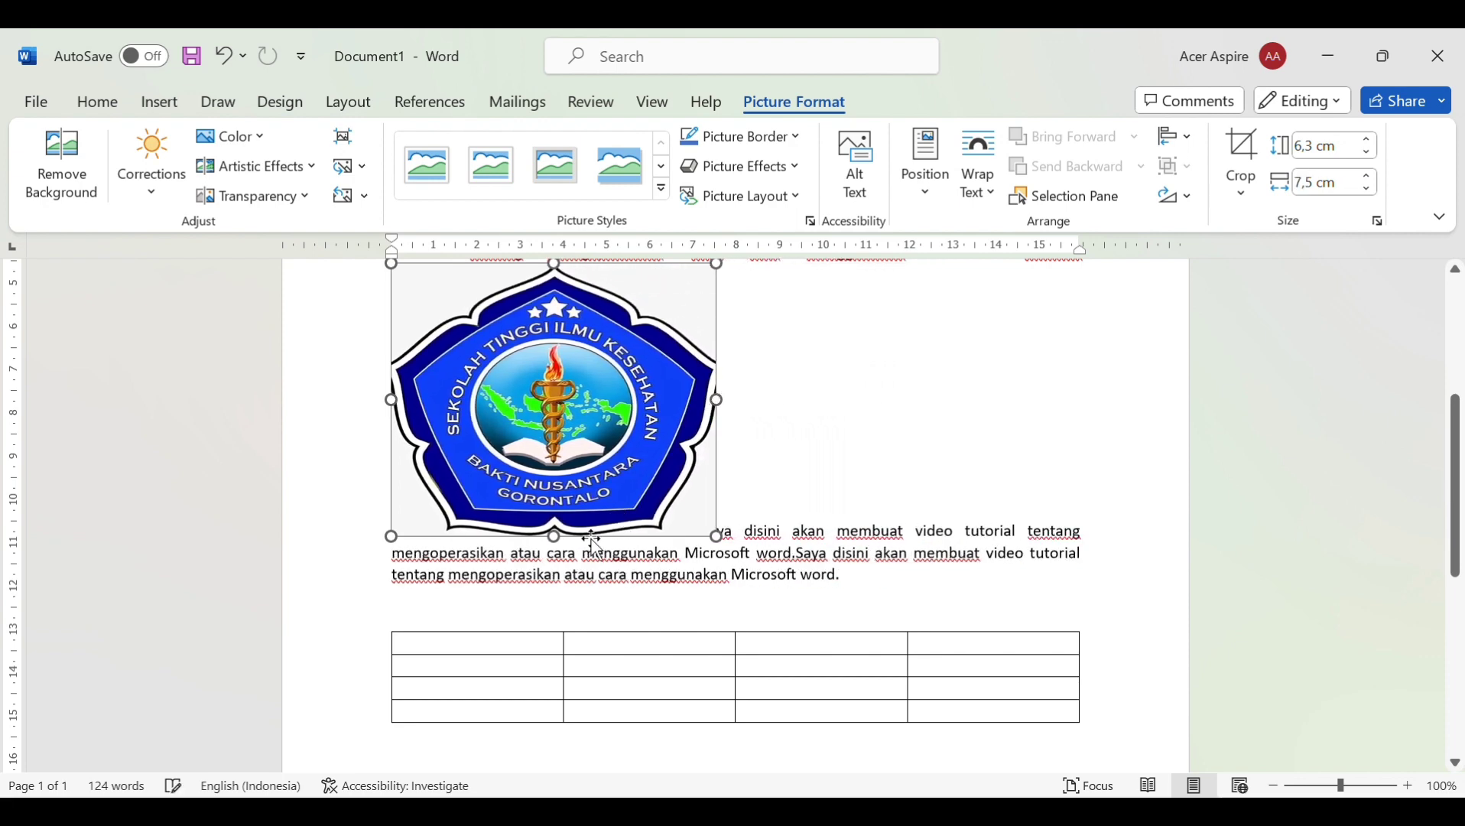
drag(555, 543, 575, 466)
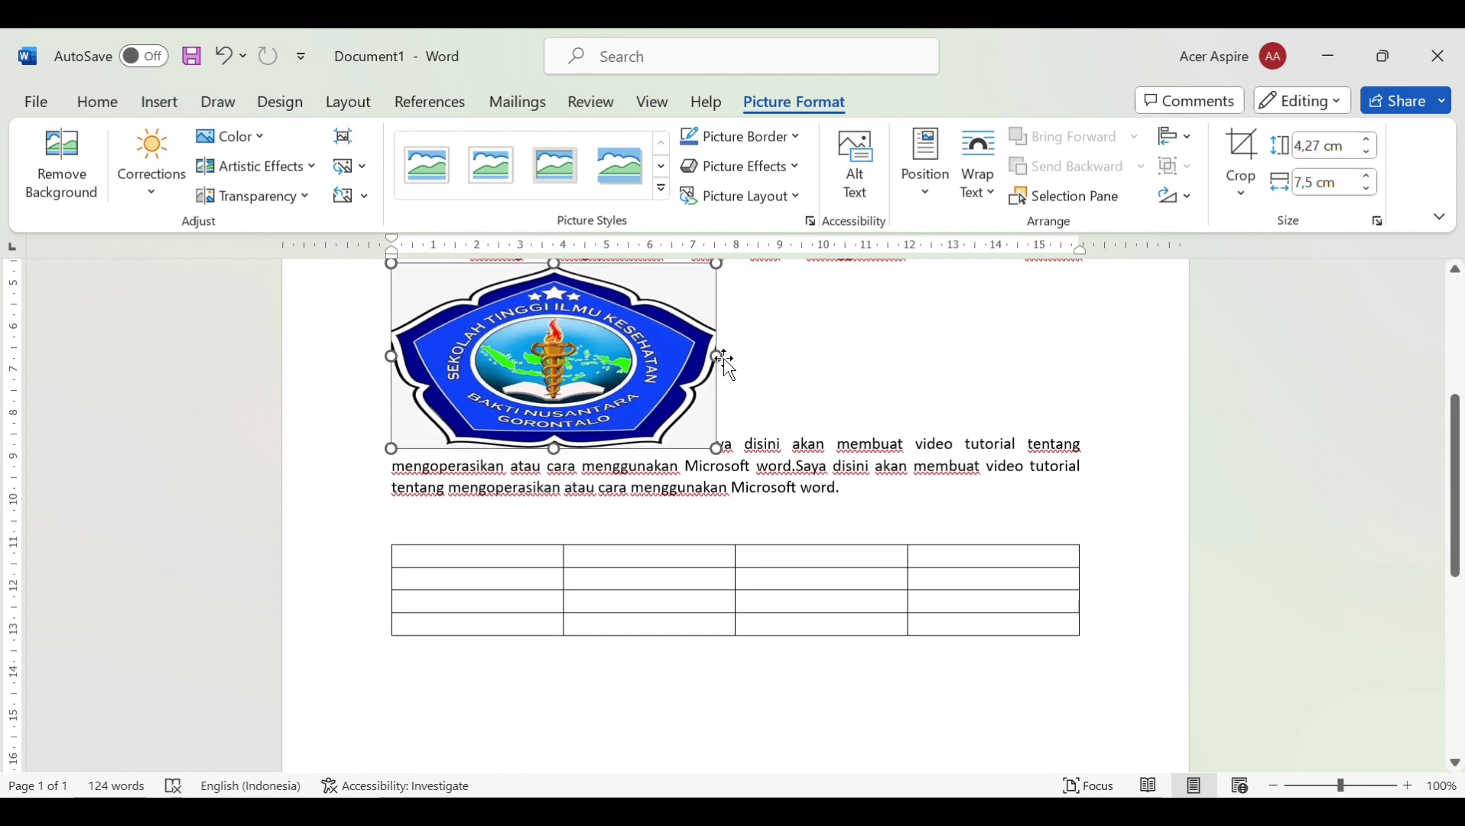
drag(723, 358, 624, 384)
click(712, 375)
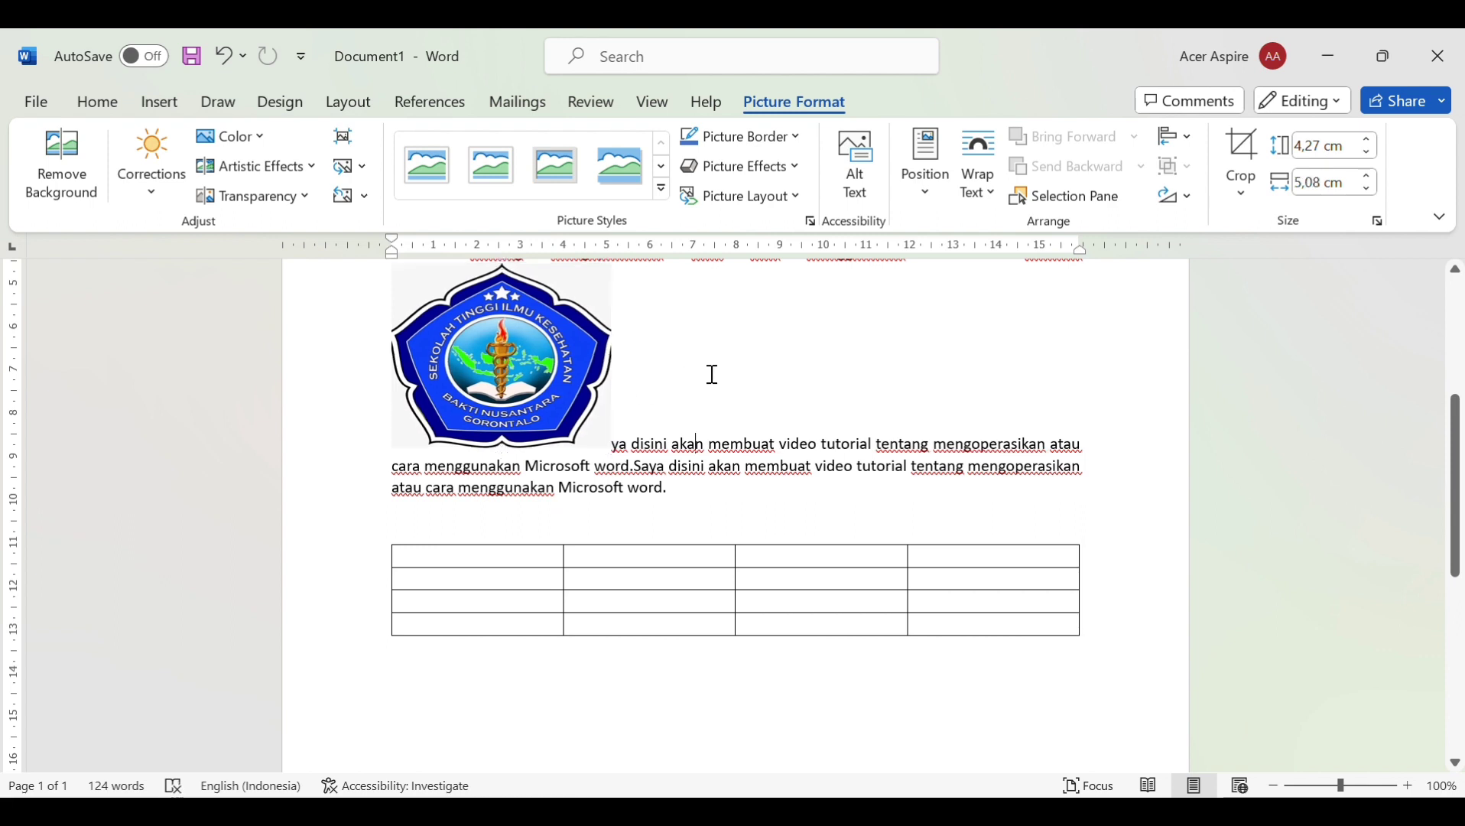
On the Draw tab, draw a black pen stroke below the table, then erase it with the Eraser
click(277, 102)
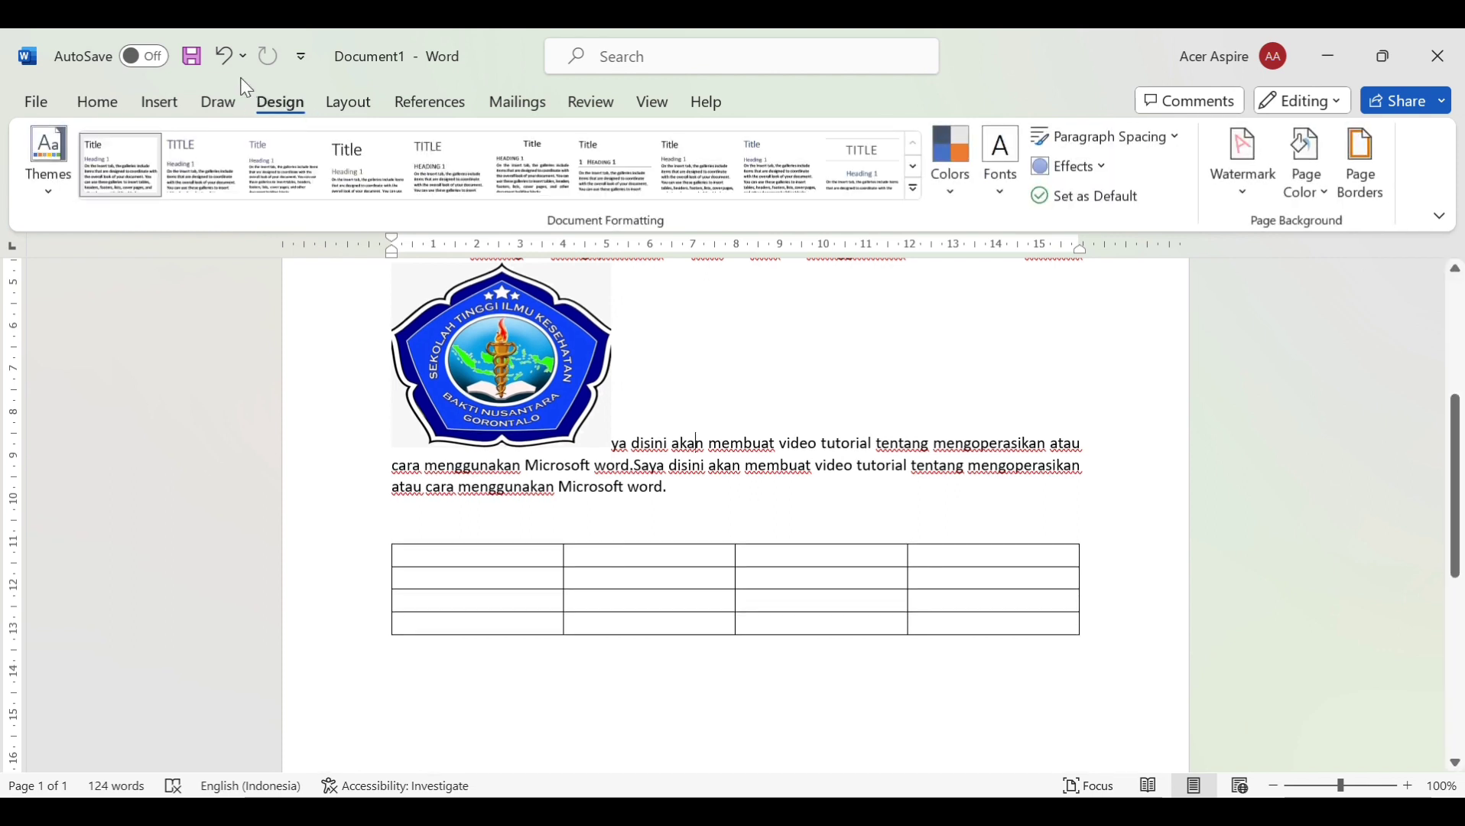
click(223, 108)
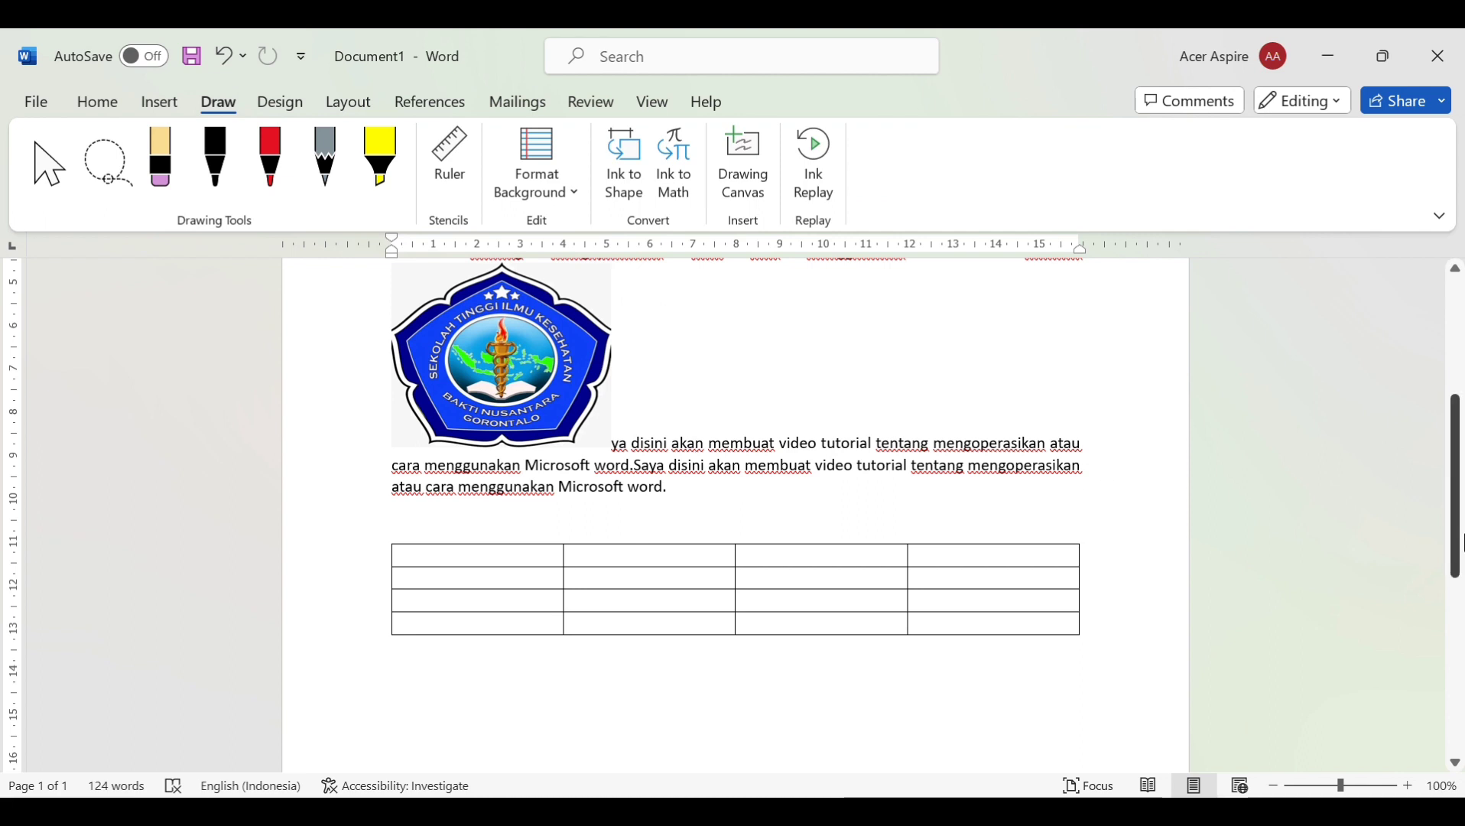
drag(1462, 543, 1460, 609)
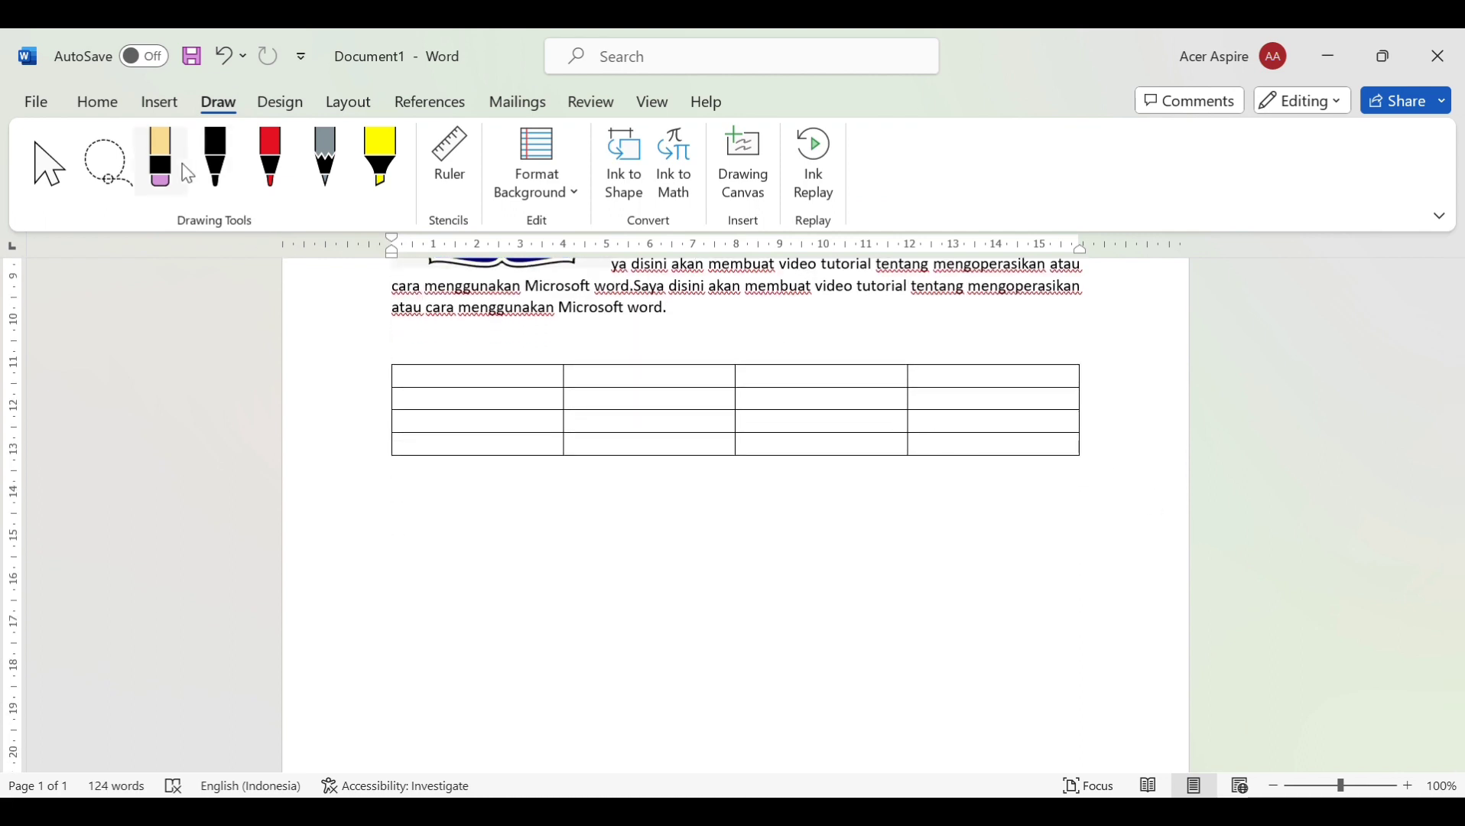
click(211, 175)
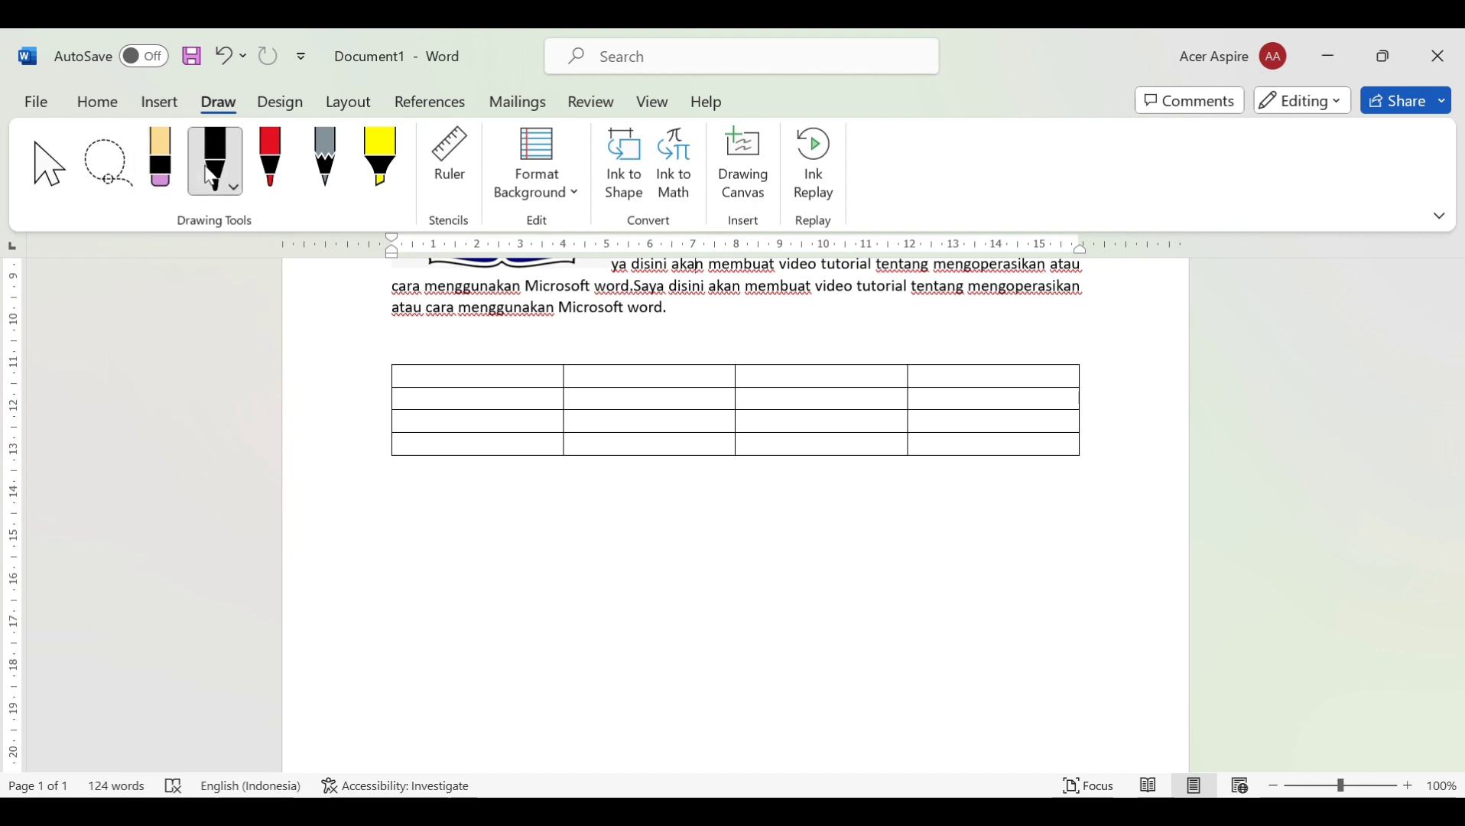
mouse_move(396, 548)
mouse_down()
mouse_move(527, 545)
mouse_move(420, 538)
mouse_up()
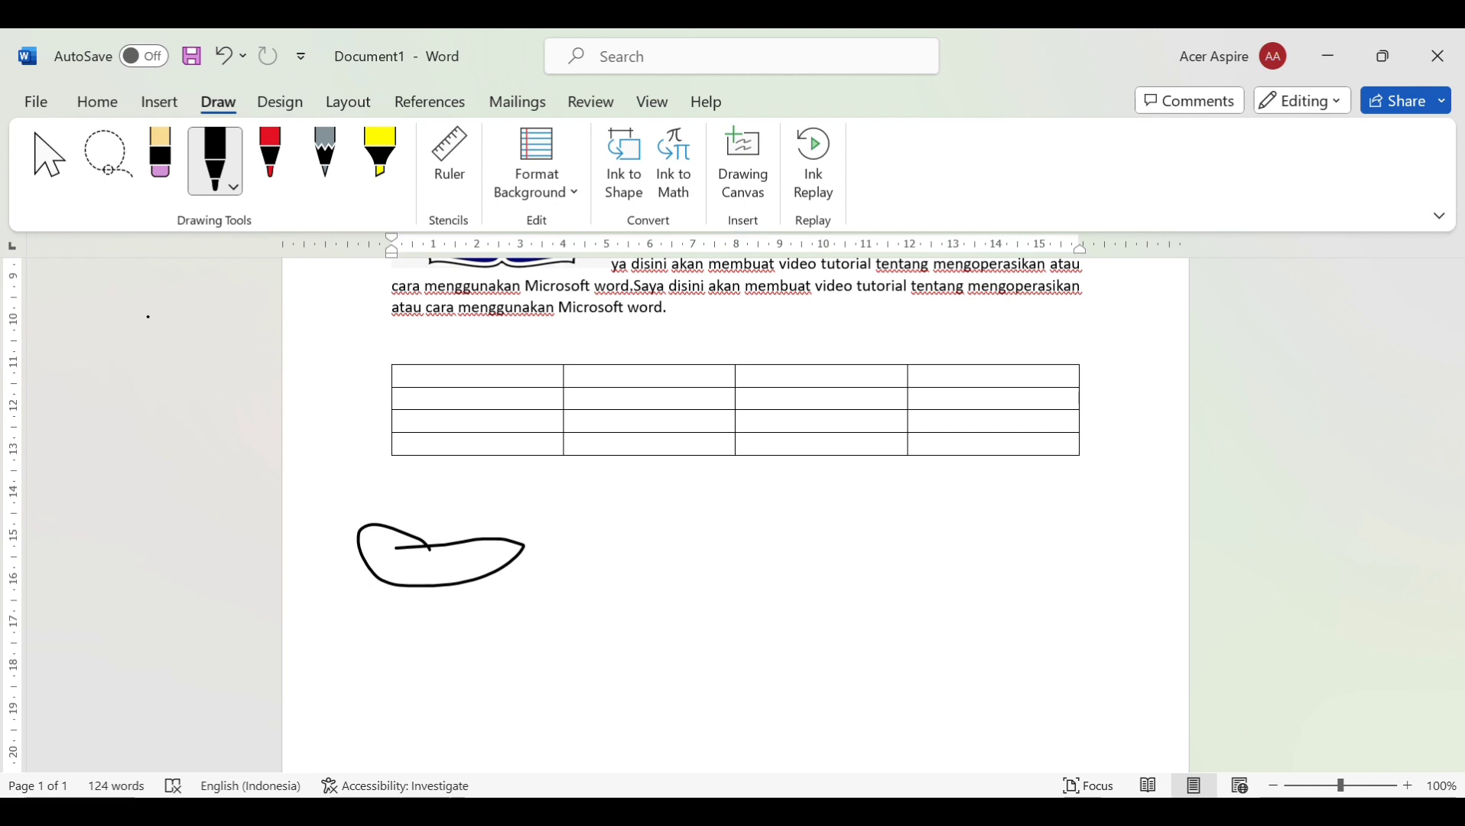
click(162, 171)
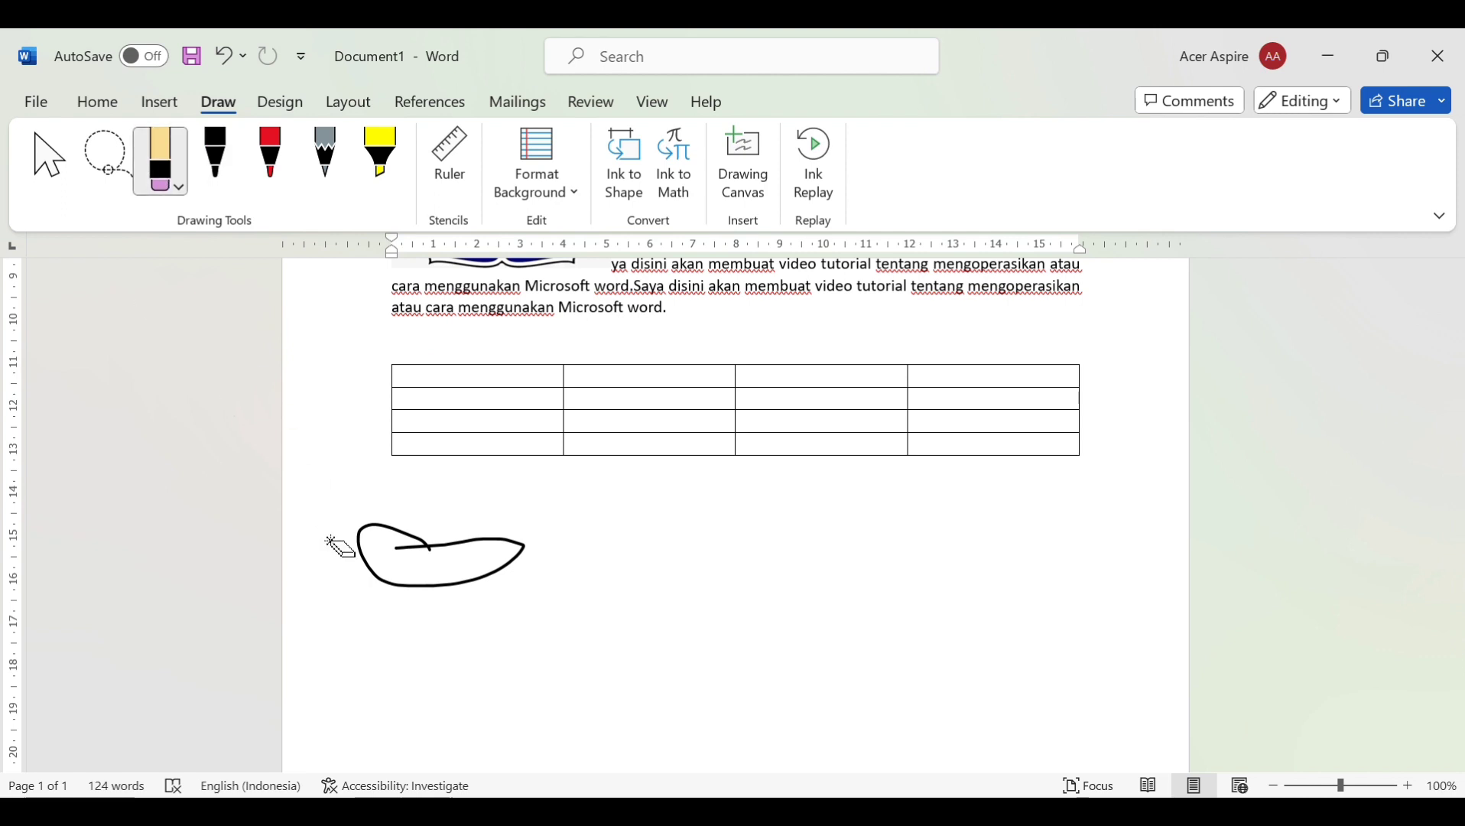
drag(376, 579, 441, 614)
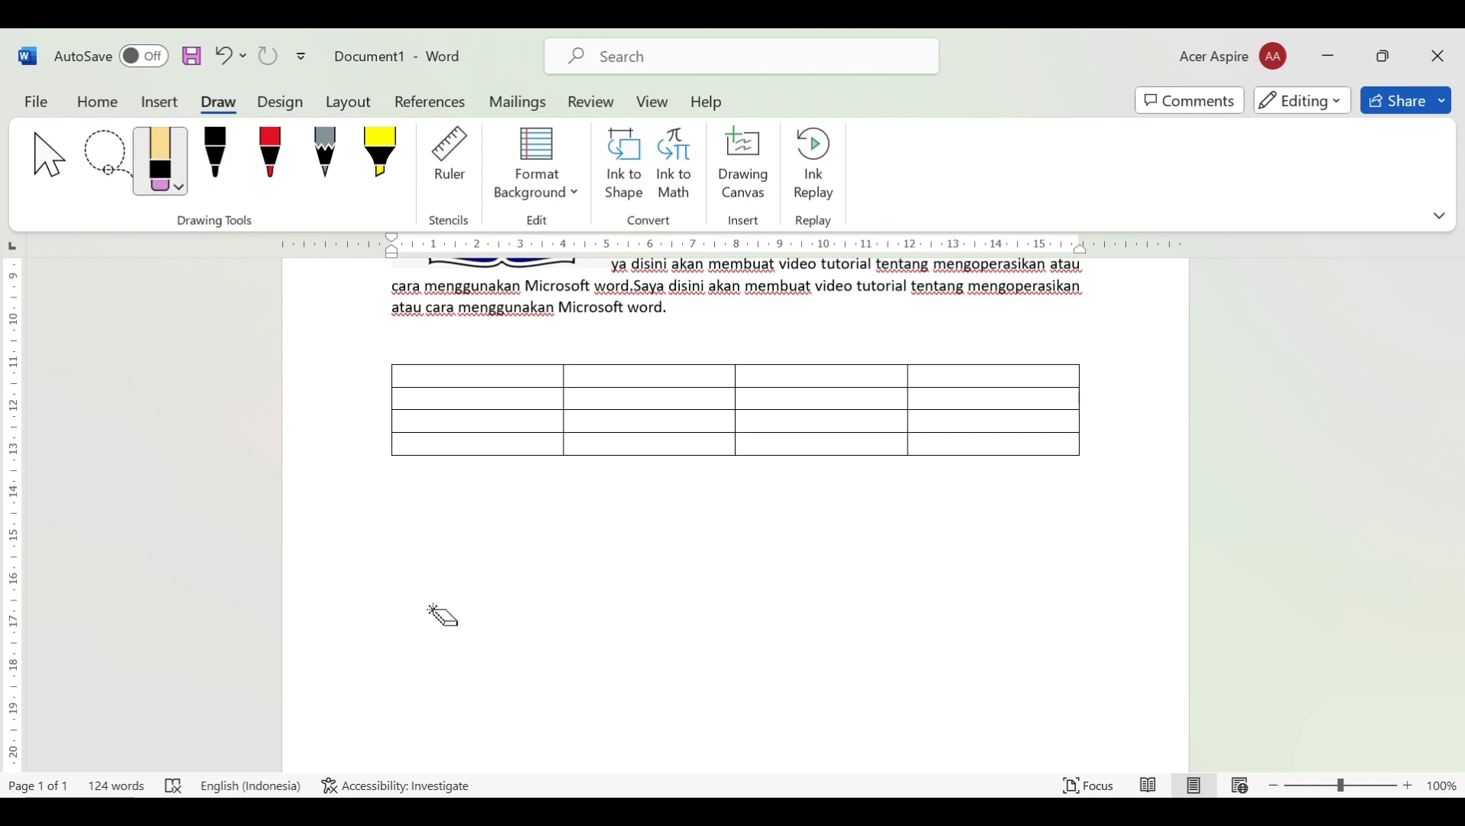
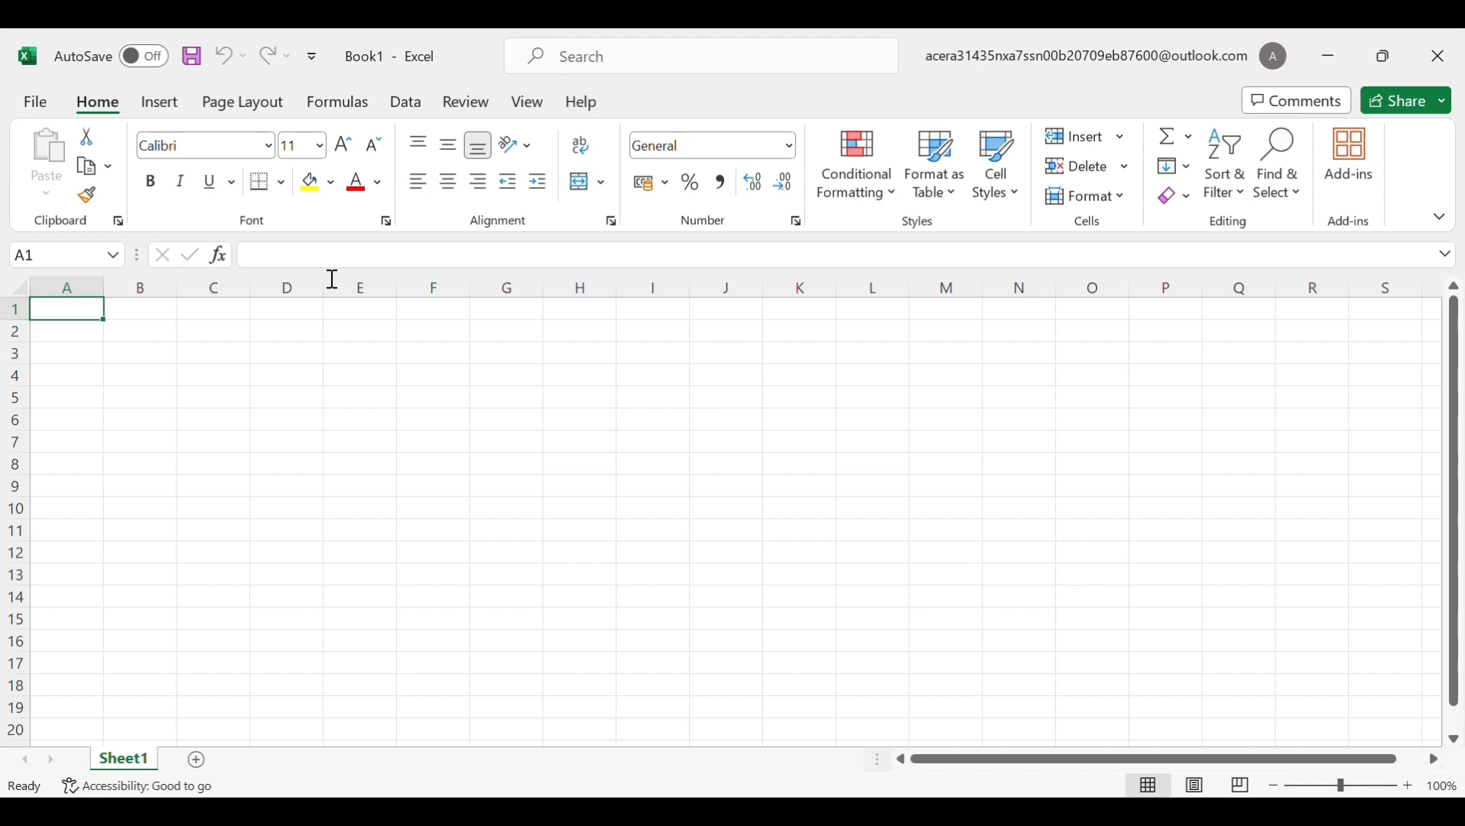
Enter the headers NO, NAMA SISWA, IPA and IPS in A1:D1
text(NO)
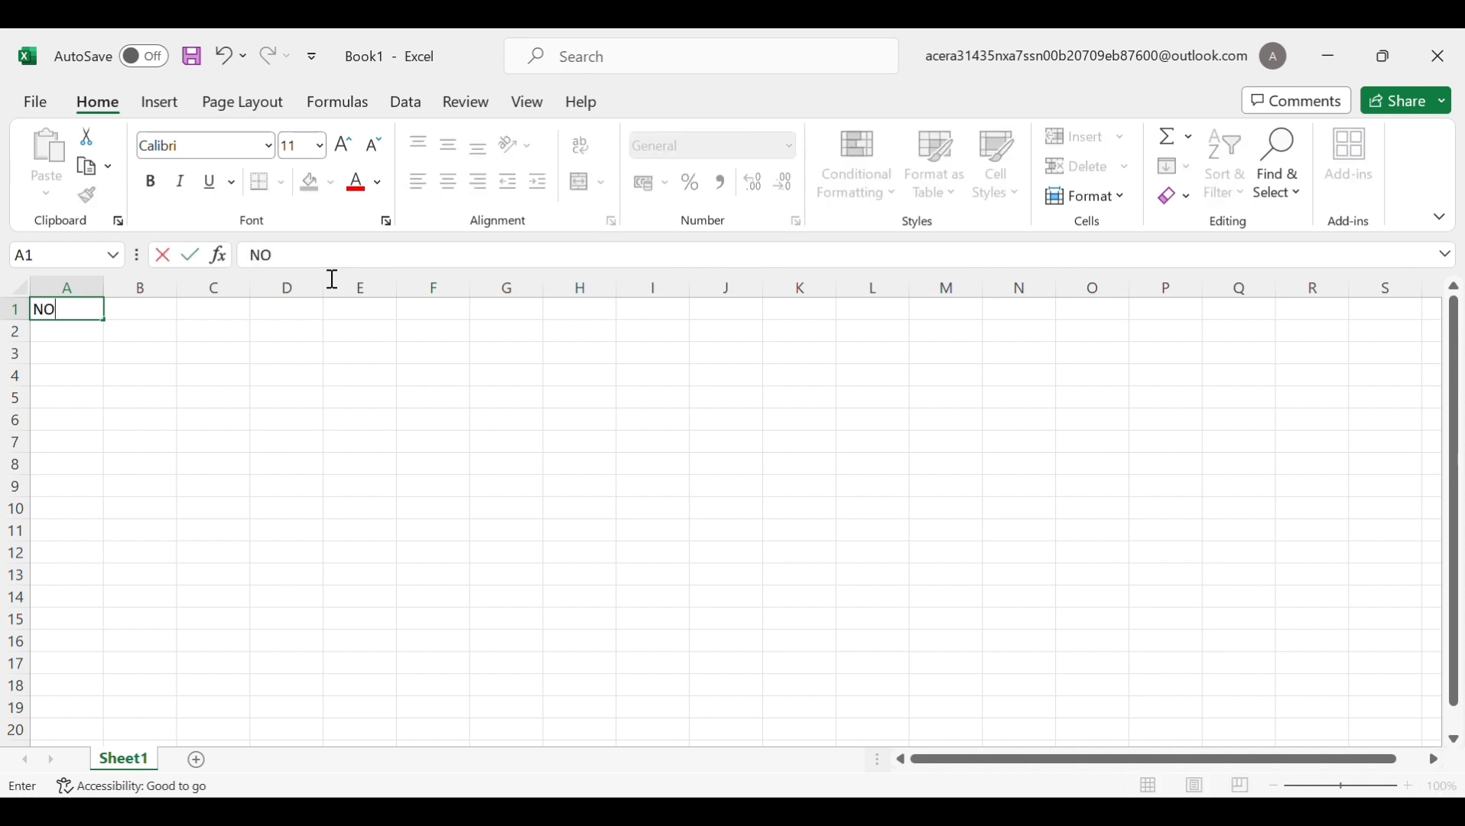
key(Tab)
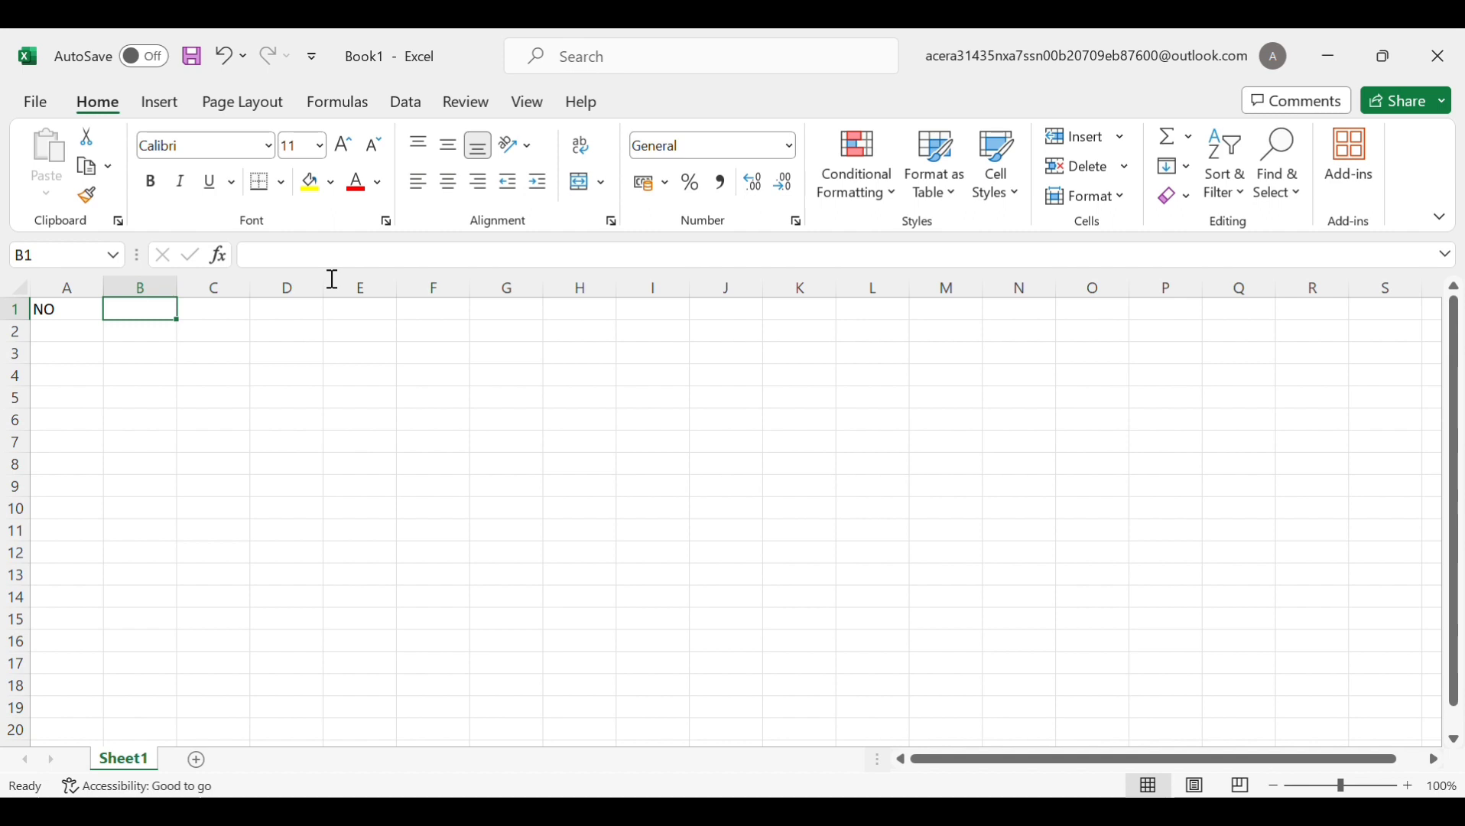
text(NAM)
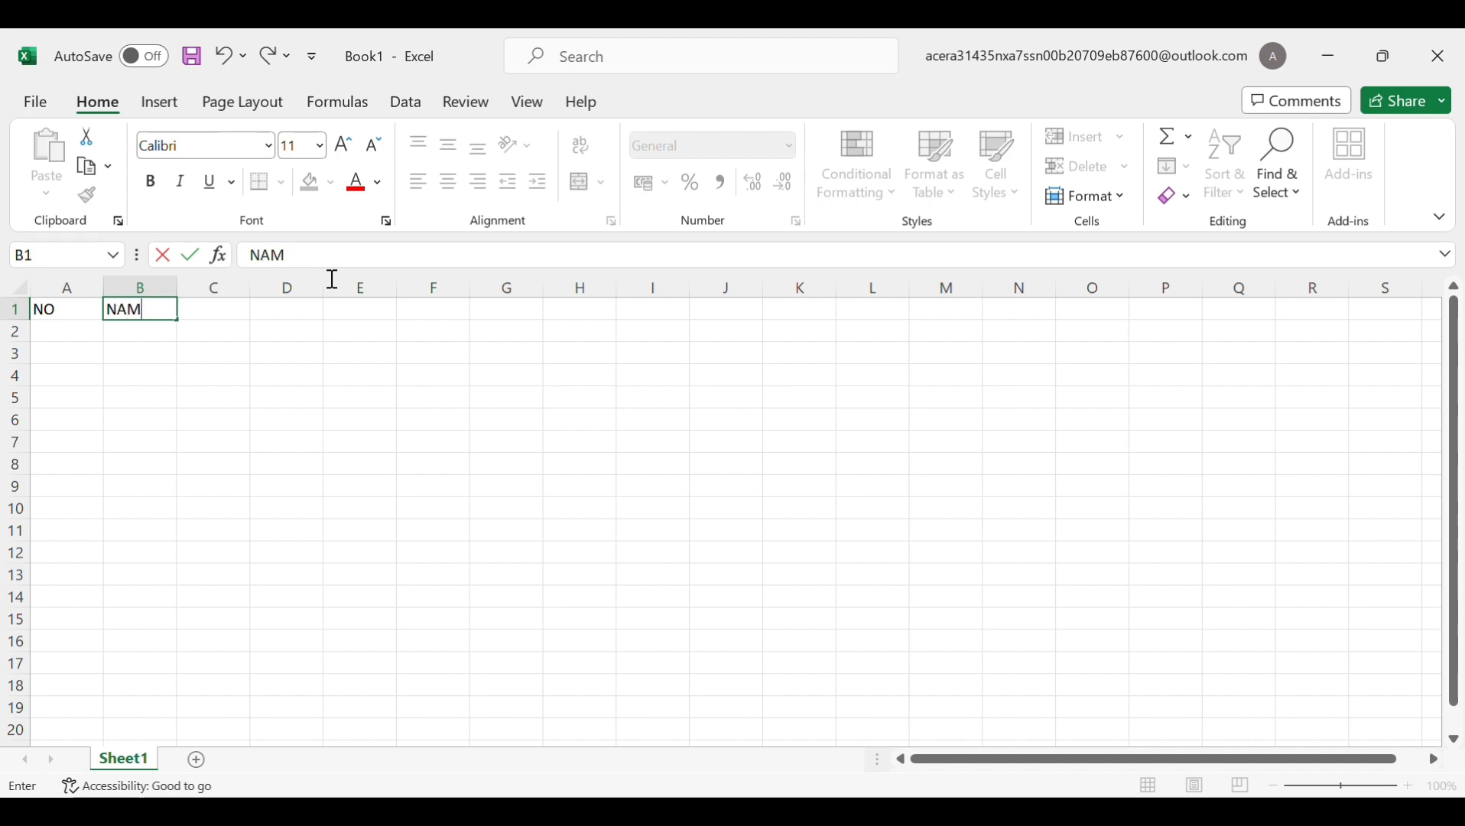
text(A SISWA)
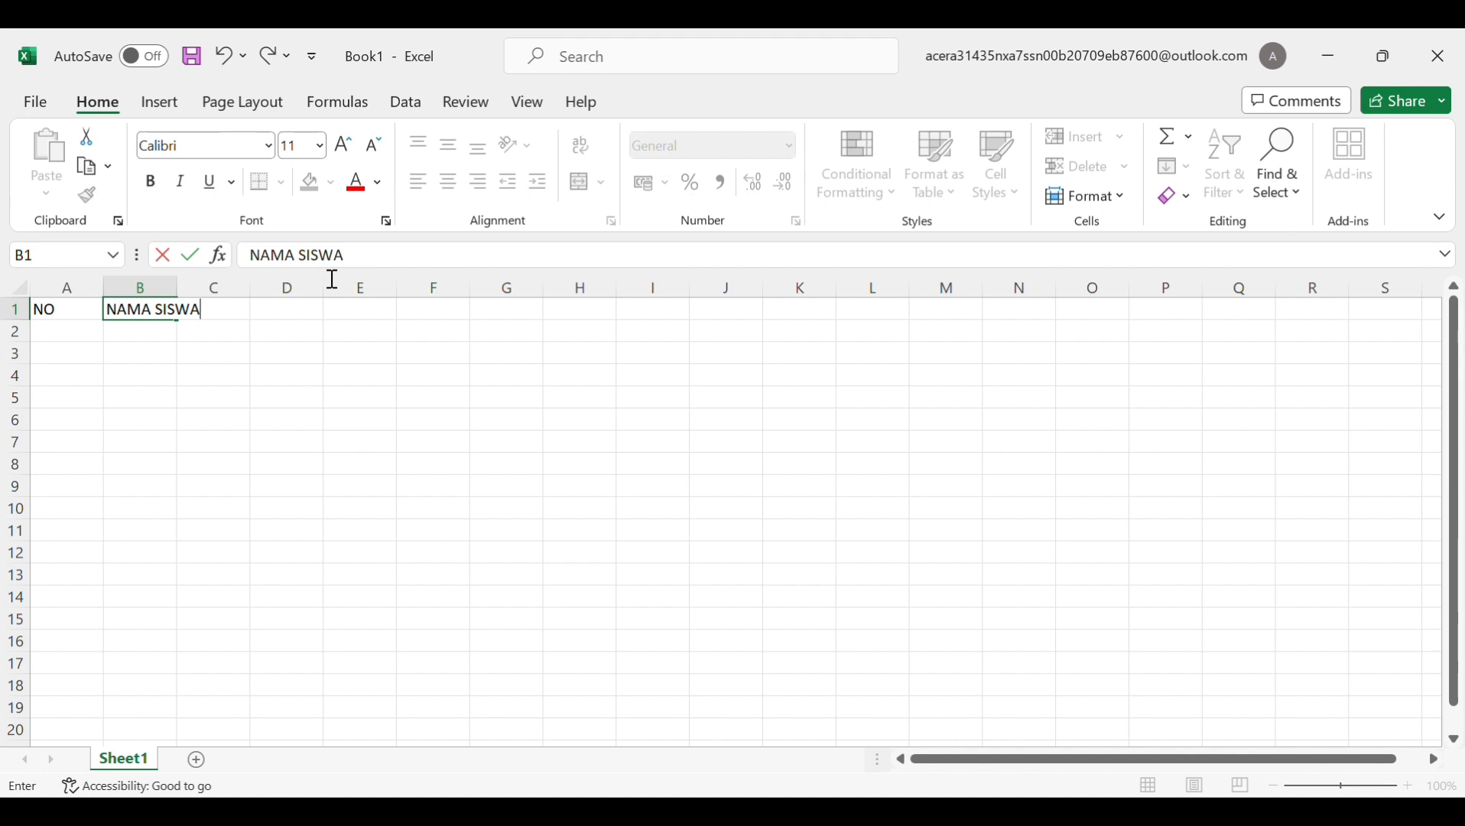
key(Tab)
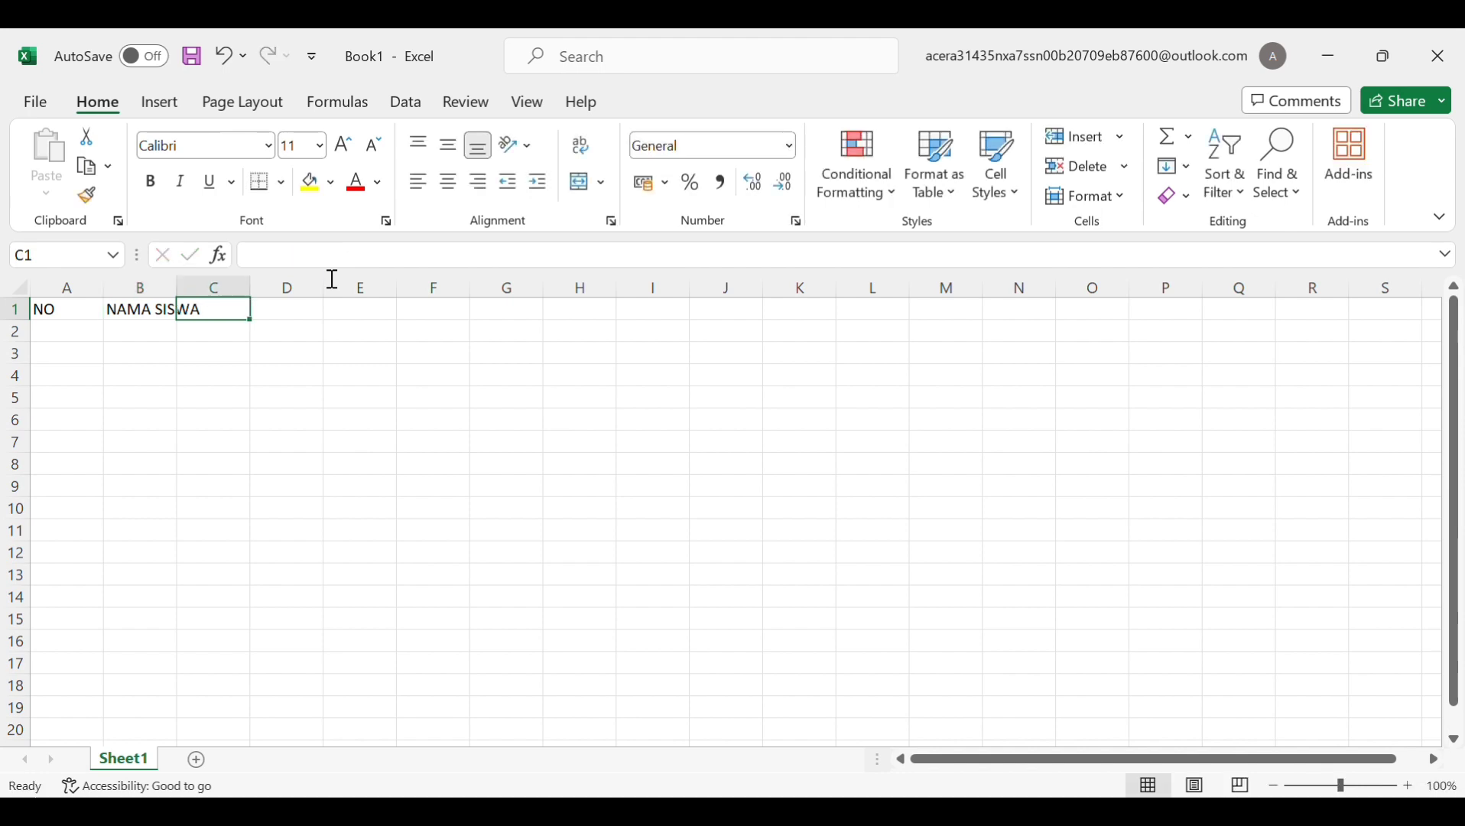
text(IPA)
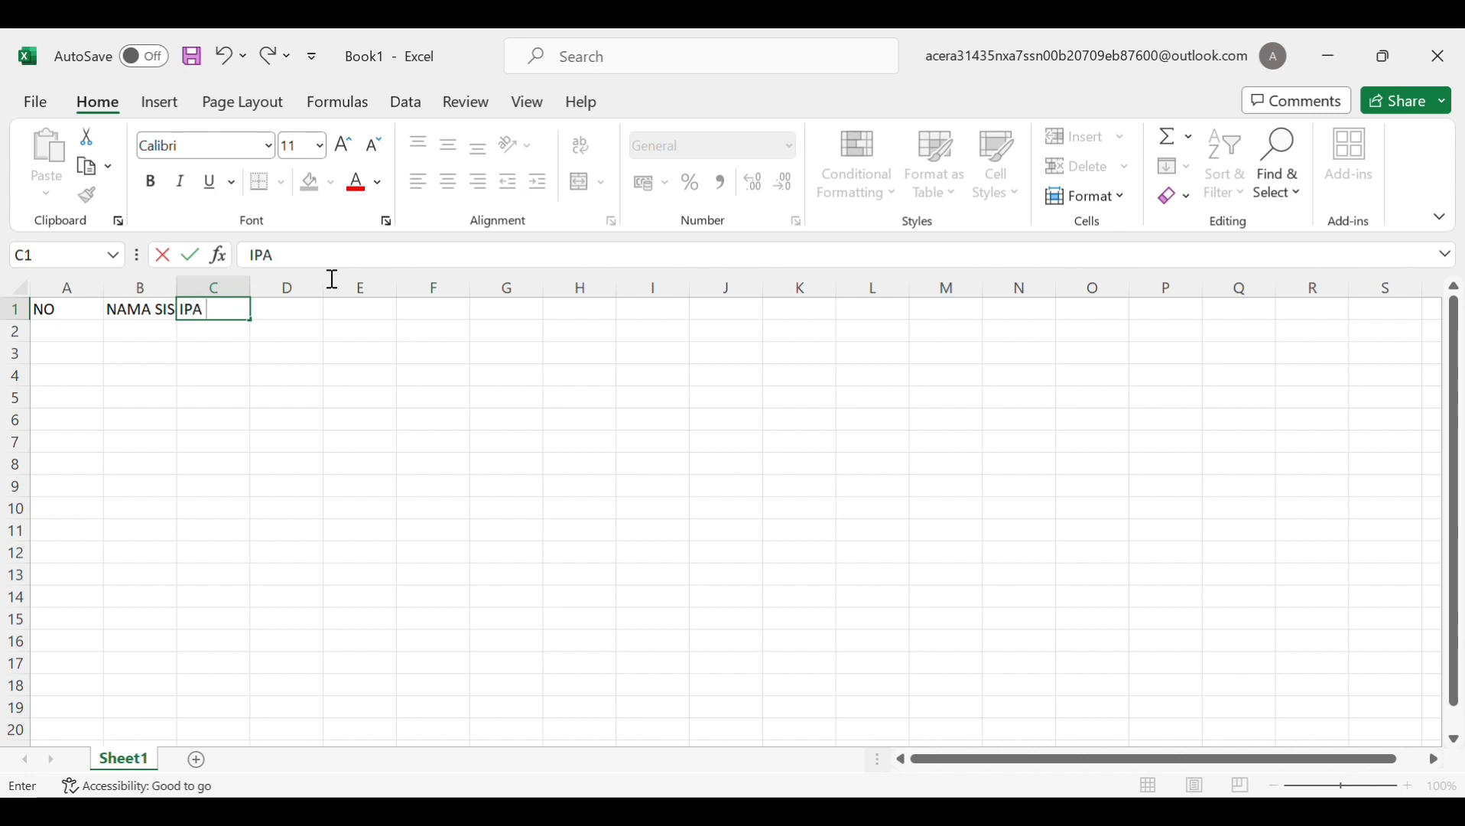
key(Tab)
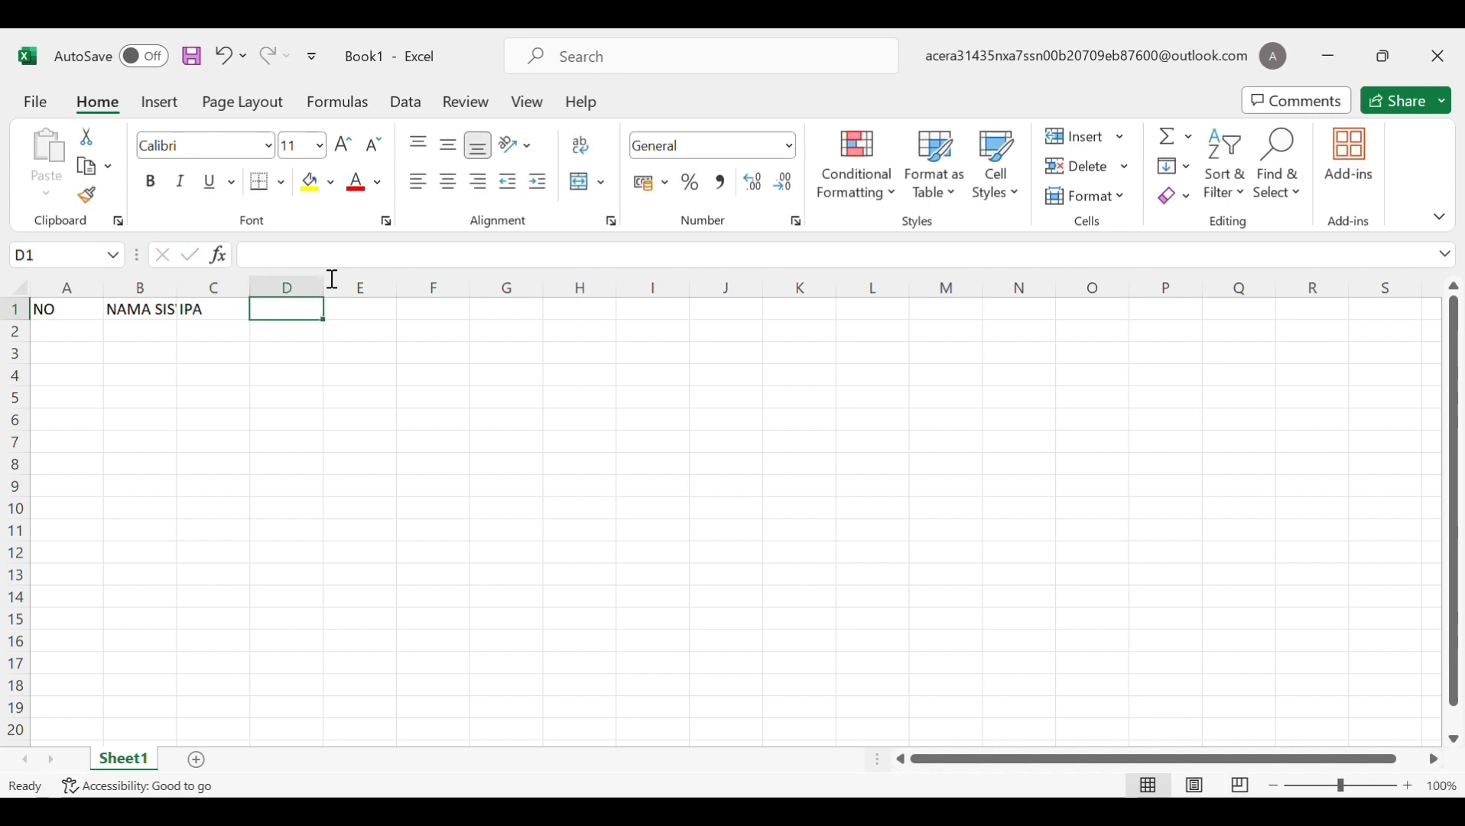
text(IP)
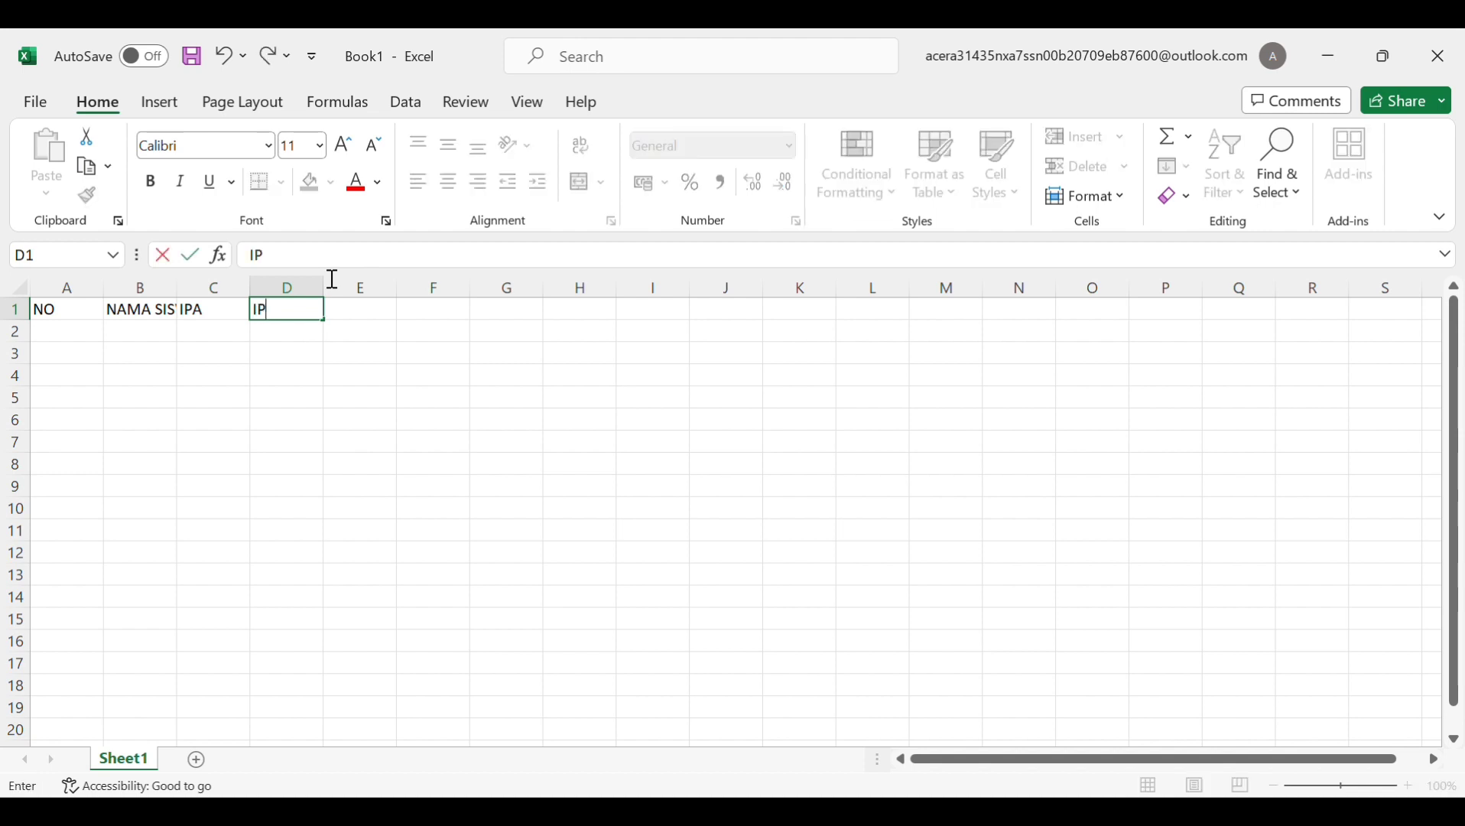
text(S)
key(Tab)
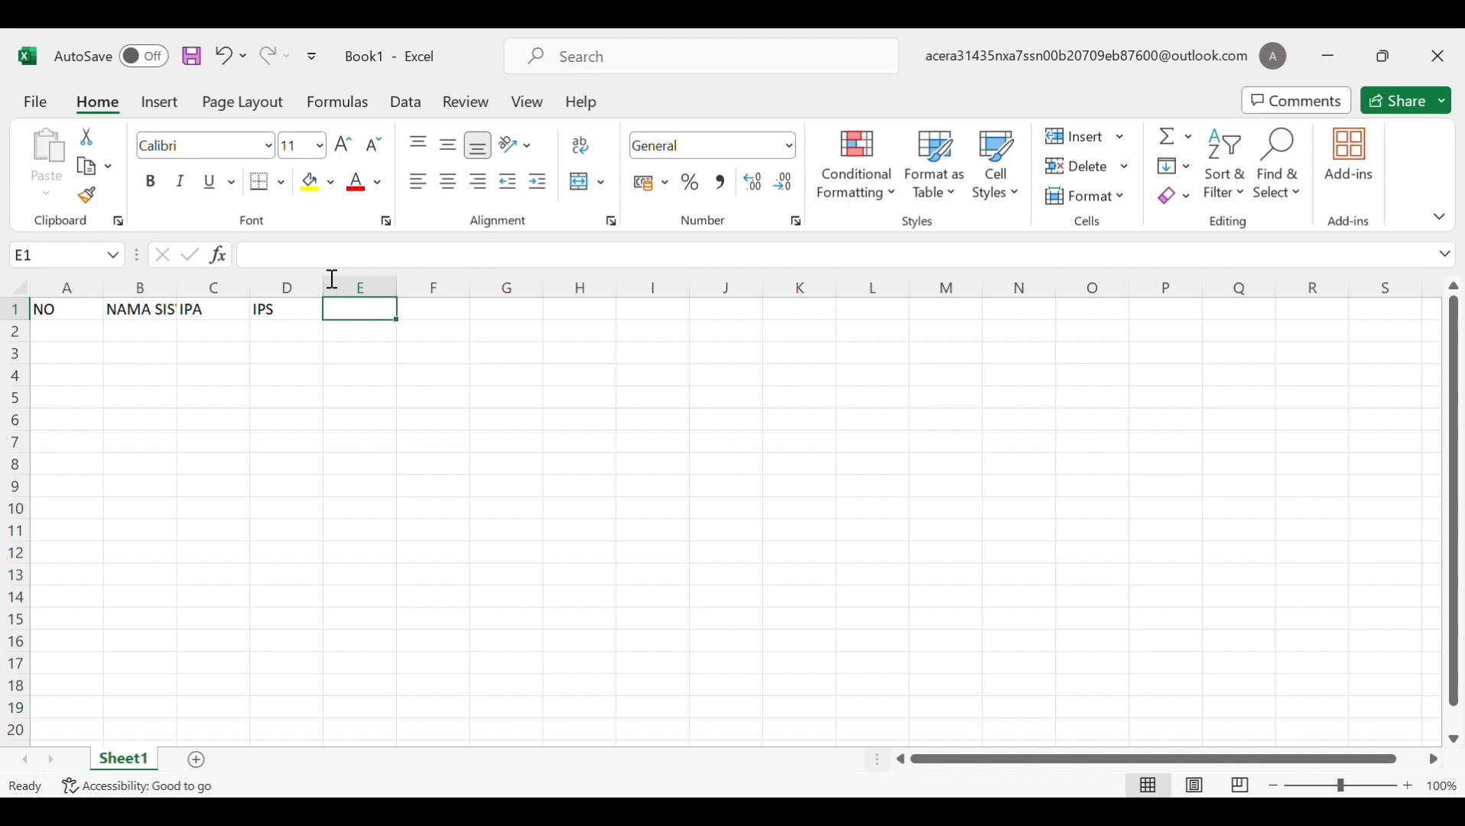
Enter the headers AGAMA, RATA-RATA and KETERANGAN in E1:G1
text(AGAMA)
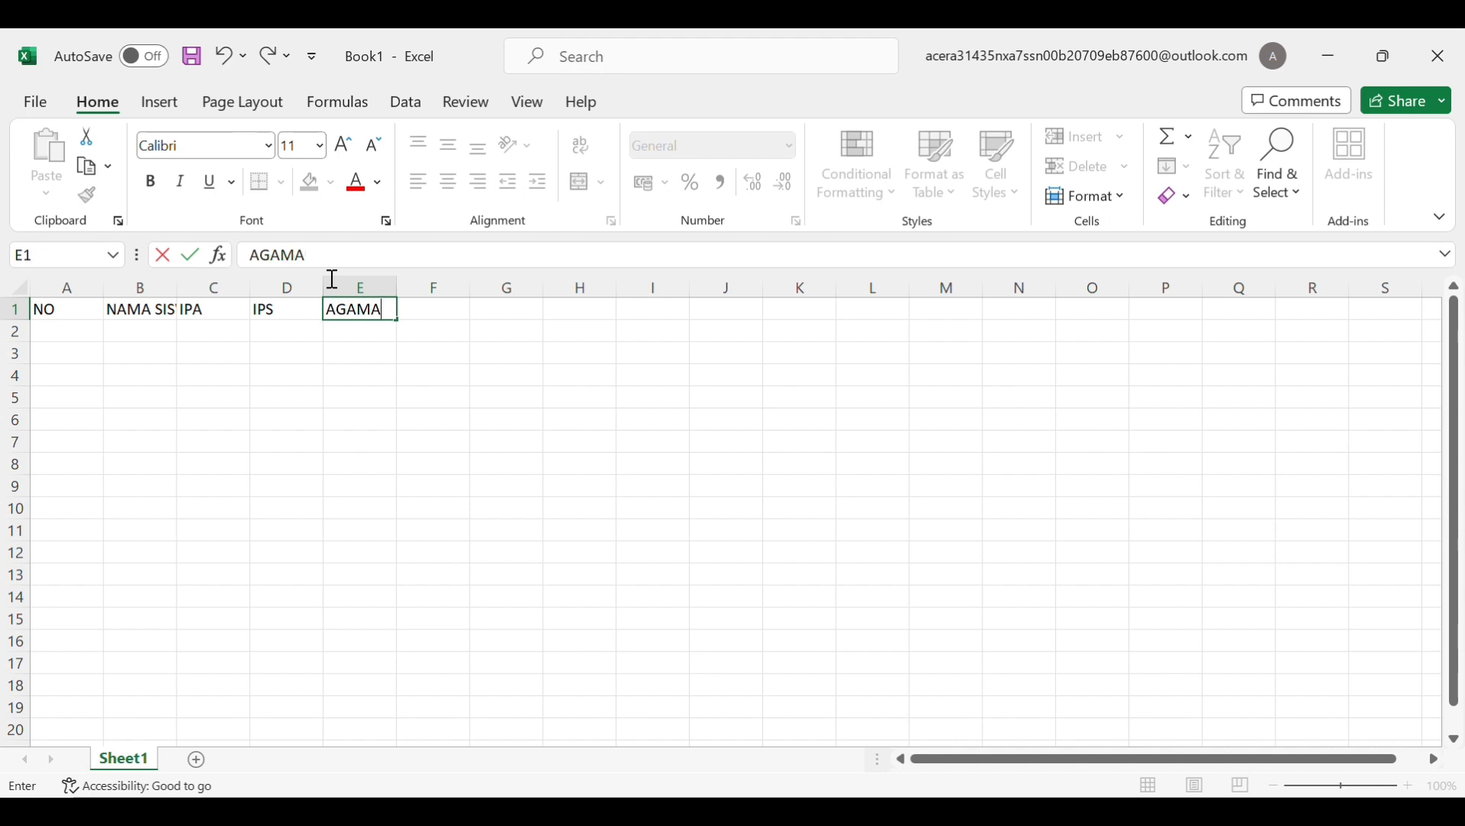
key(Tab)
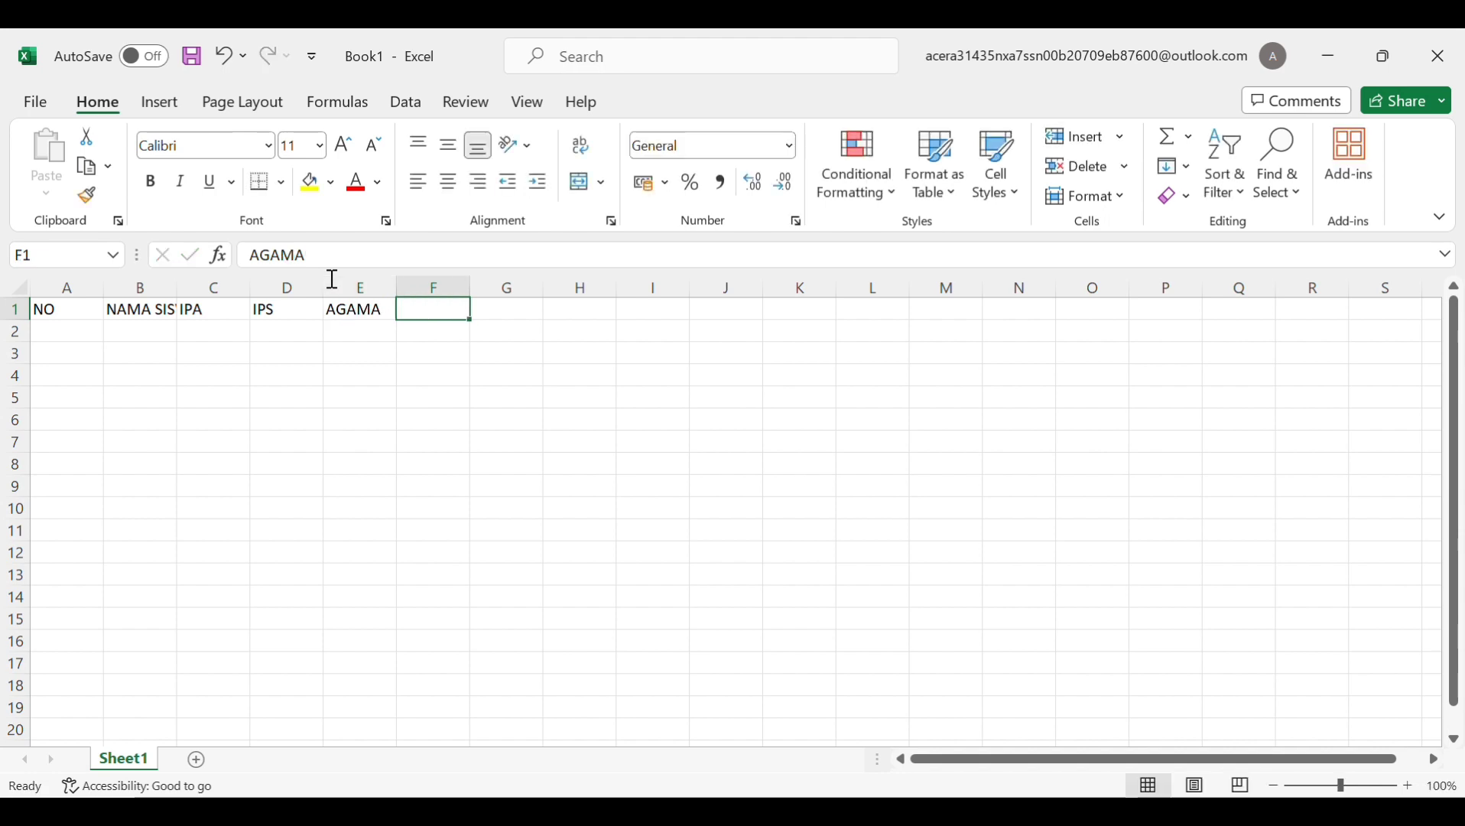
text(RATA)
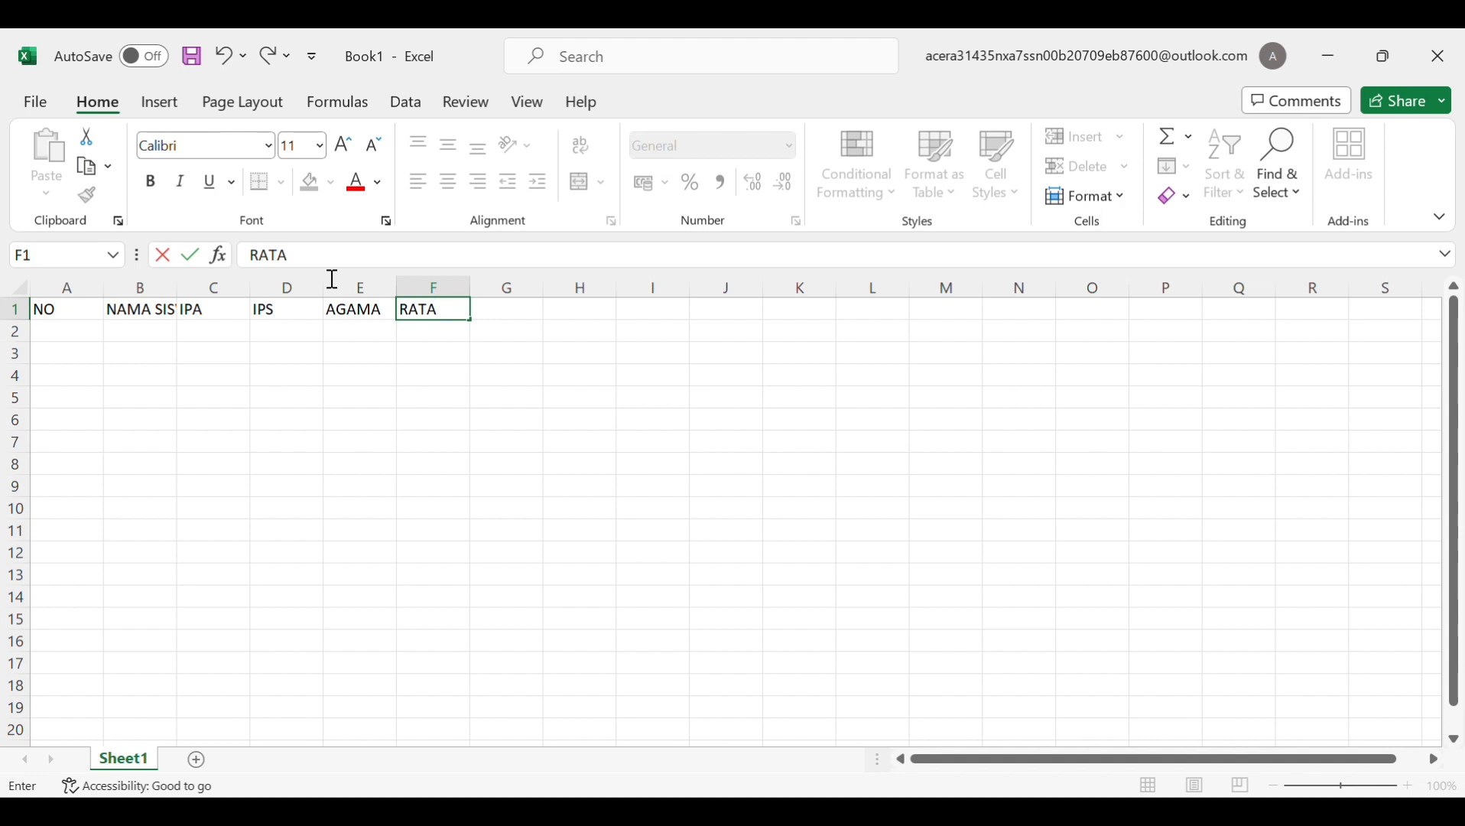
text(-RATA)
key(Tab)
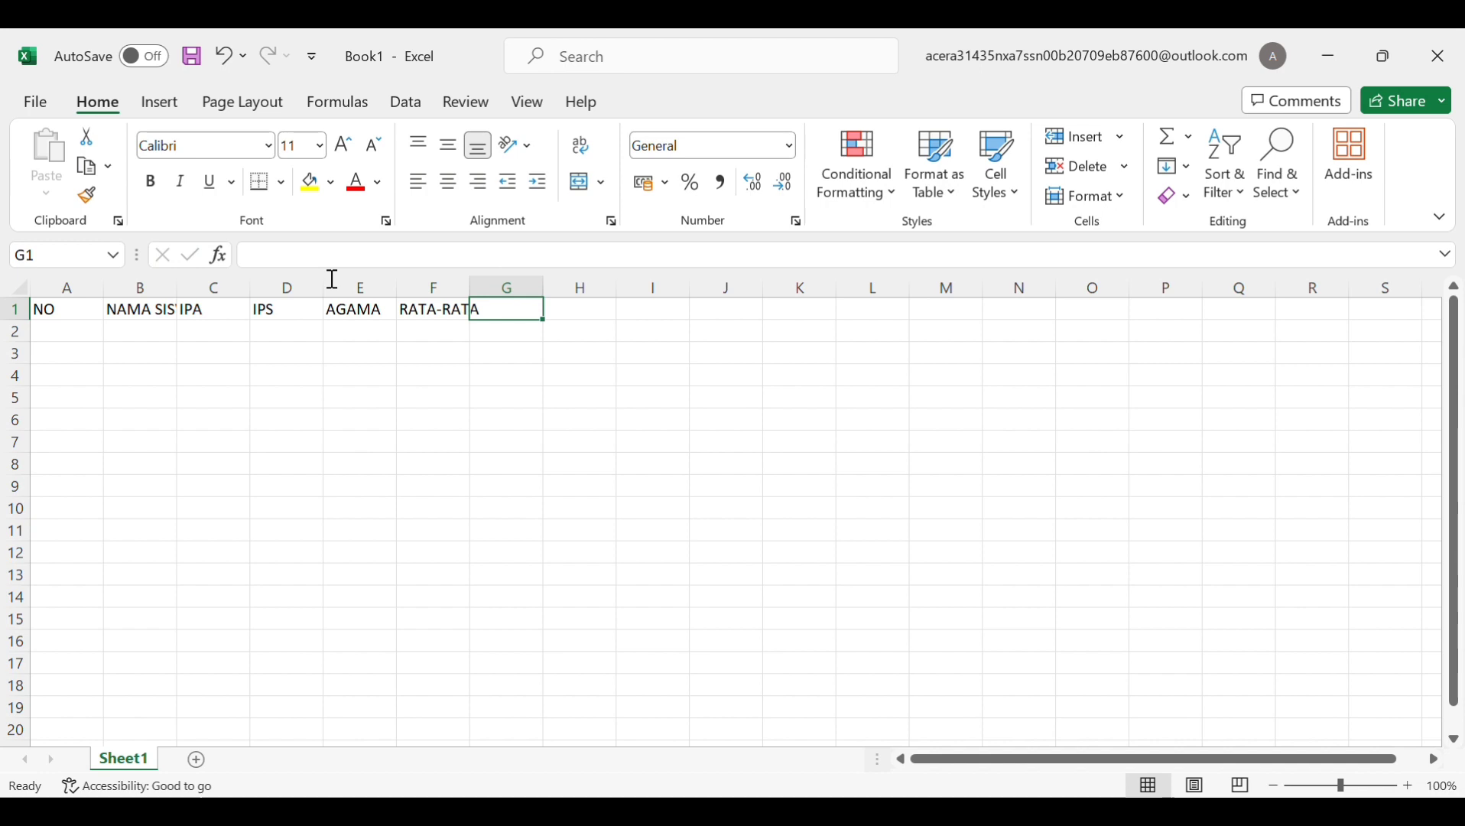
text(KETERANGAN)
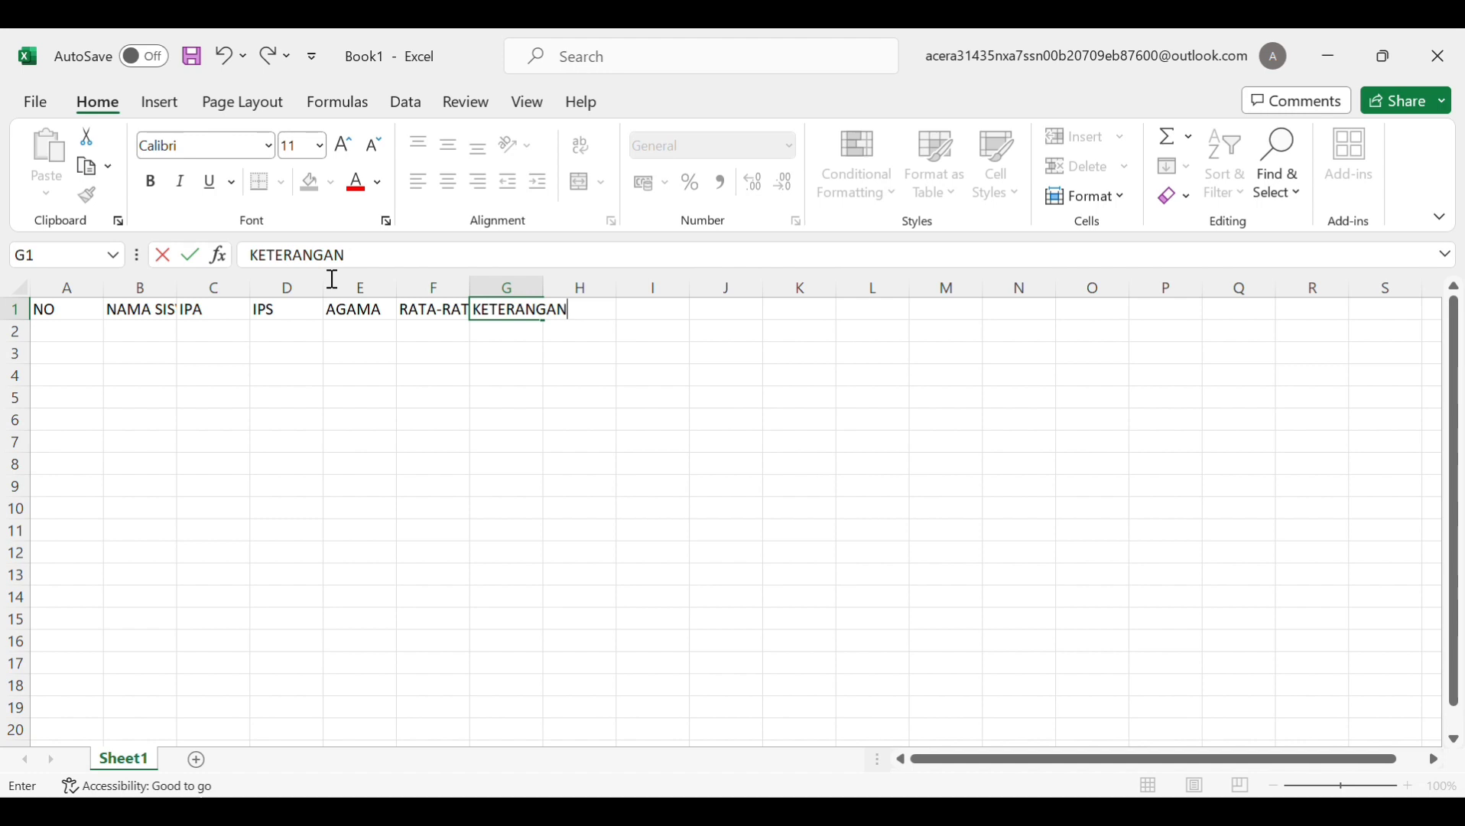
key(Return)
click(70, 344)
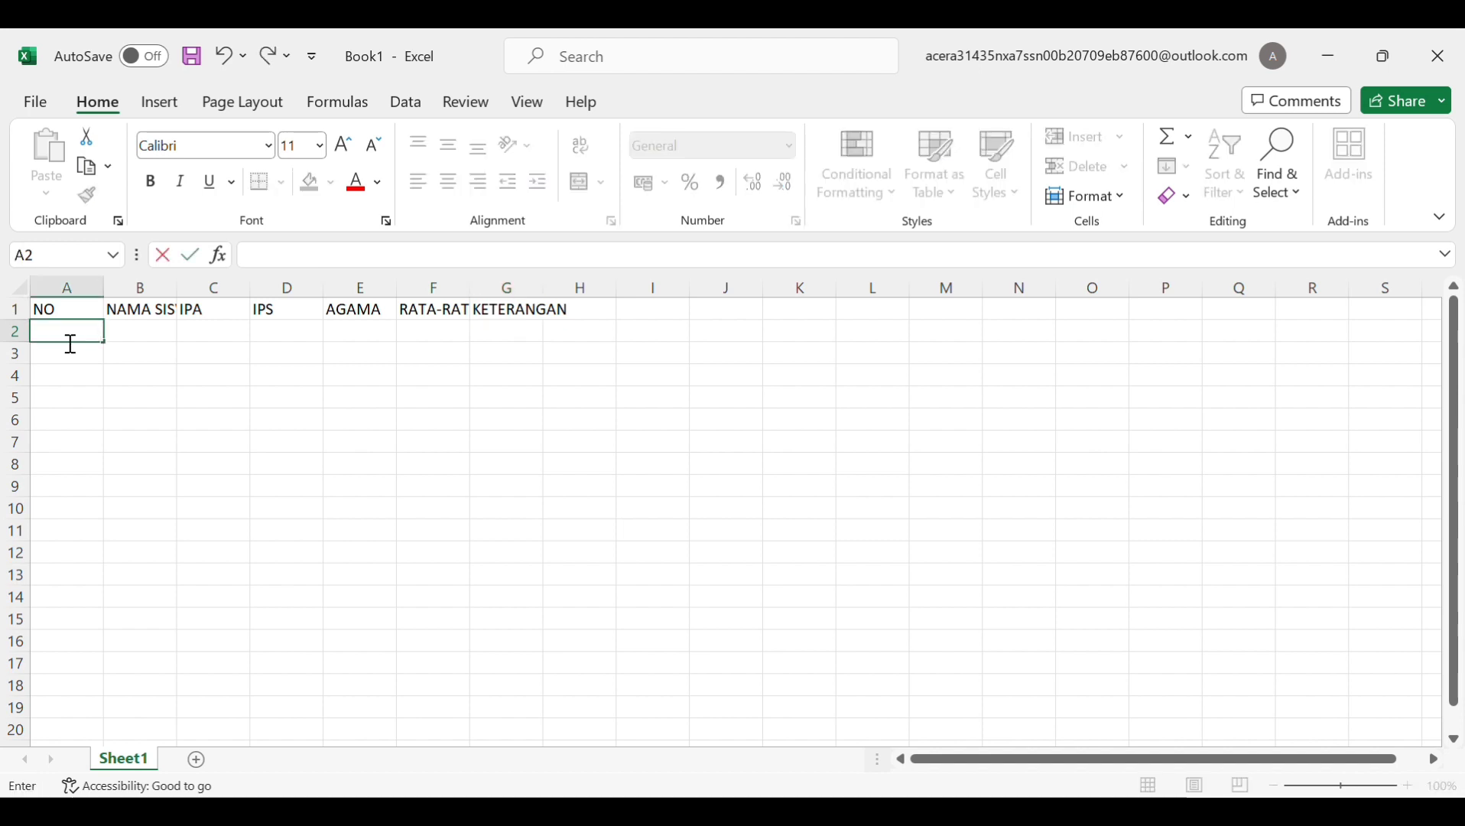
Put 1 in A2 and =A2+1 in A3, then fill it down to A11
text(1)
key(Return)
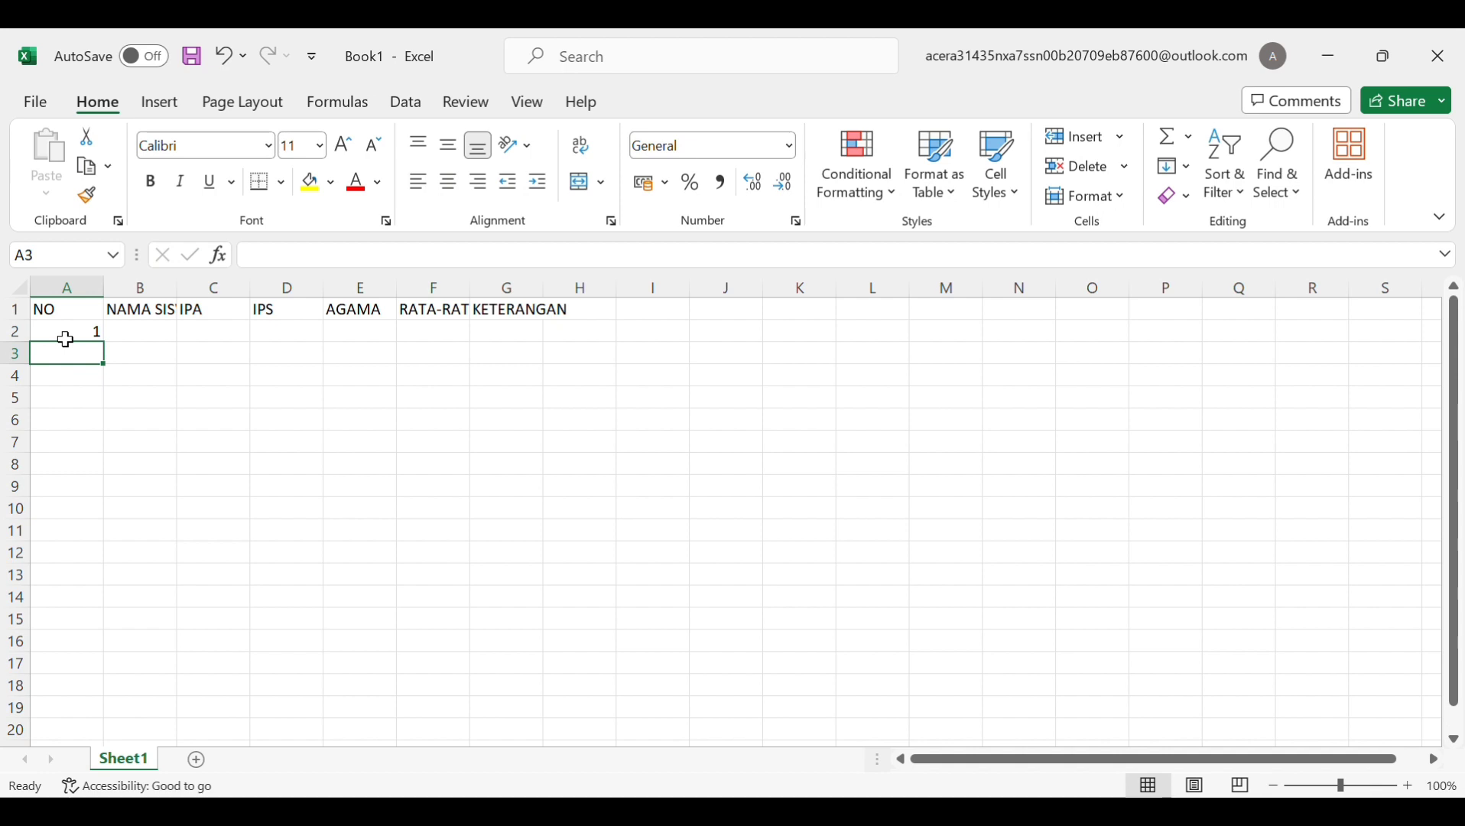
text(=)
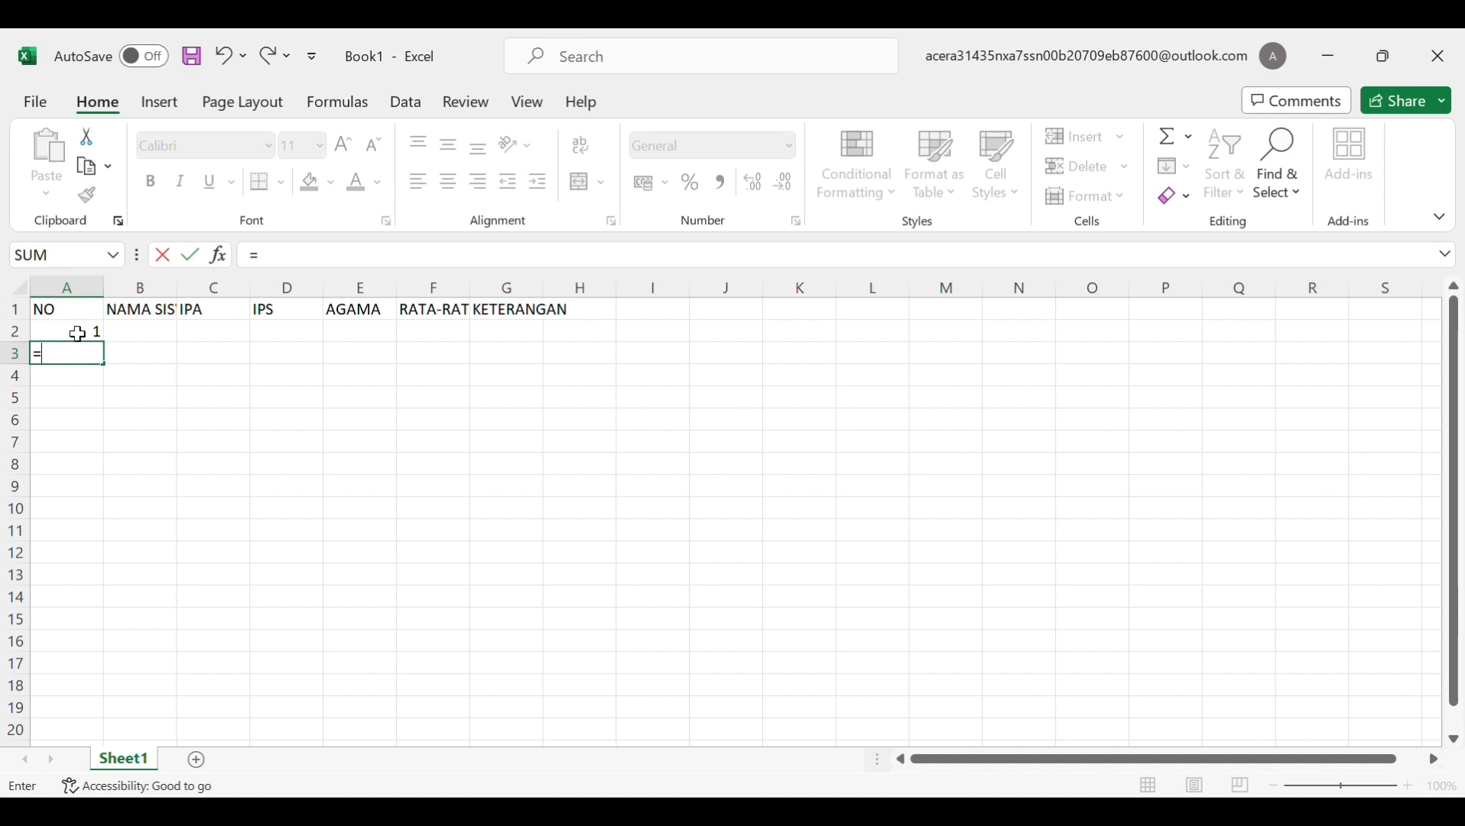
click(78, 333)
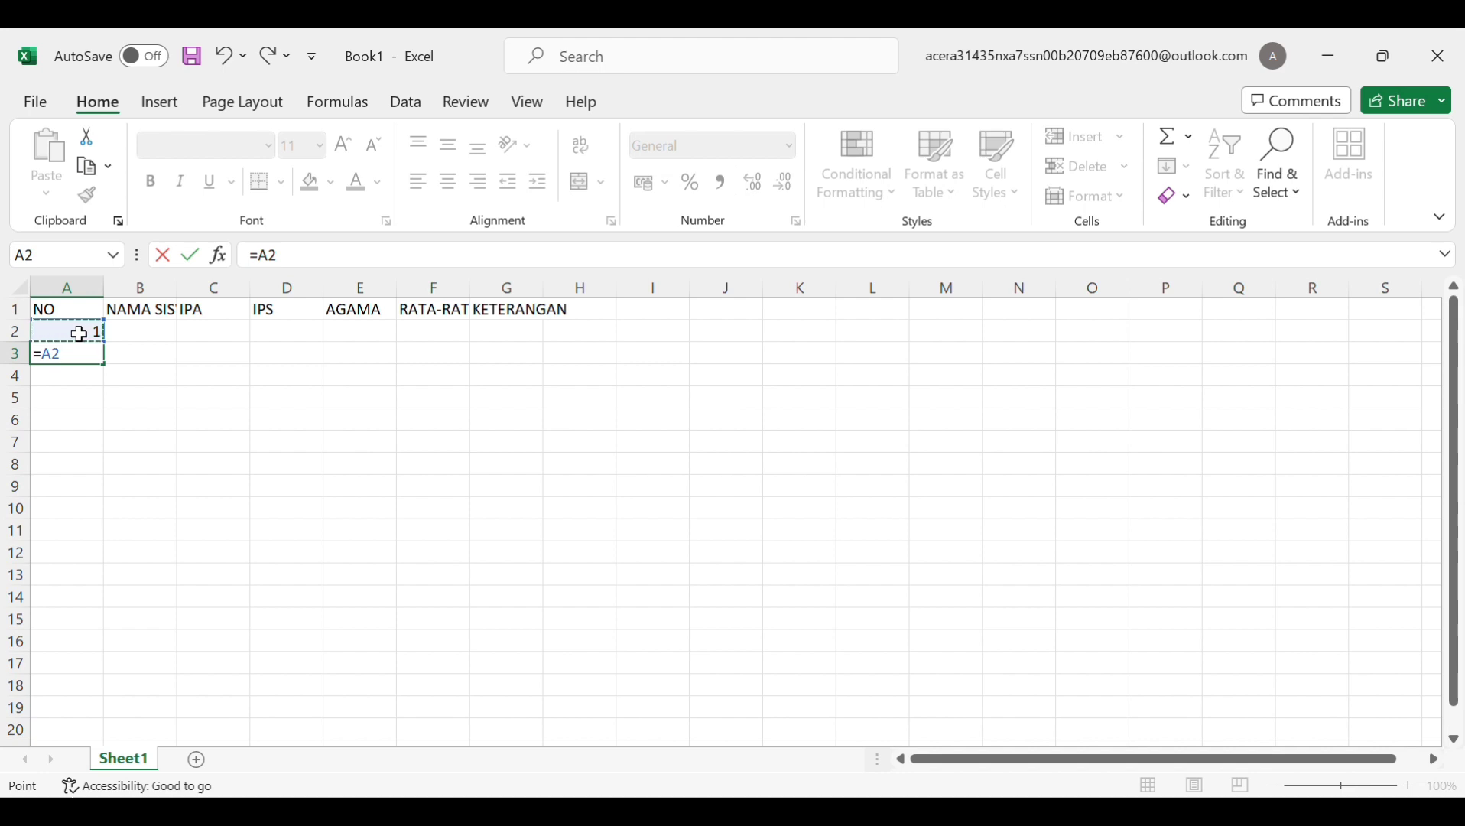
text(+1)
key(ctrl+Return)
drag(114, 374, 111, 523)
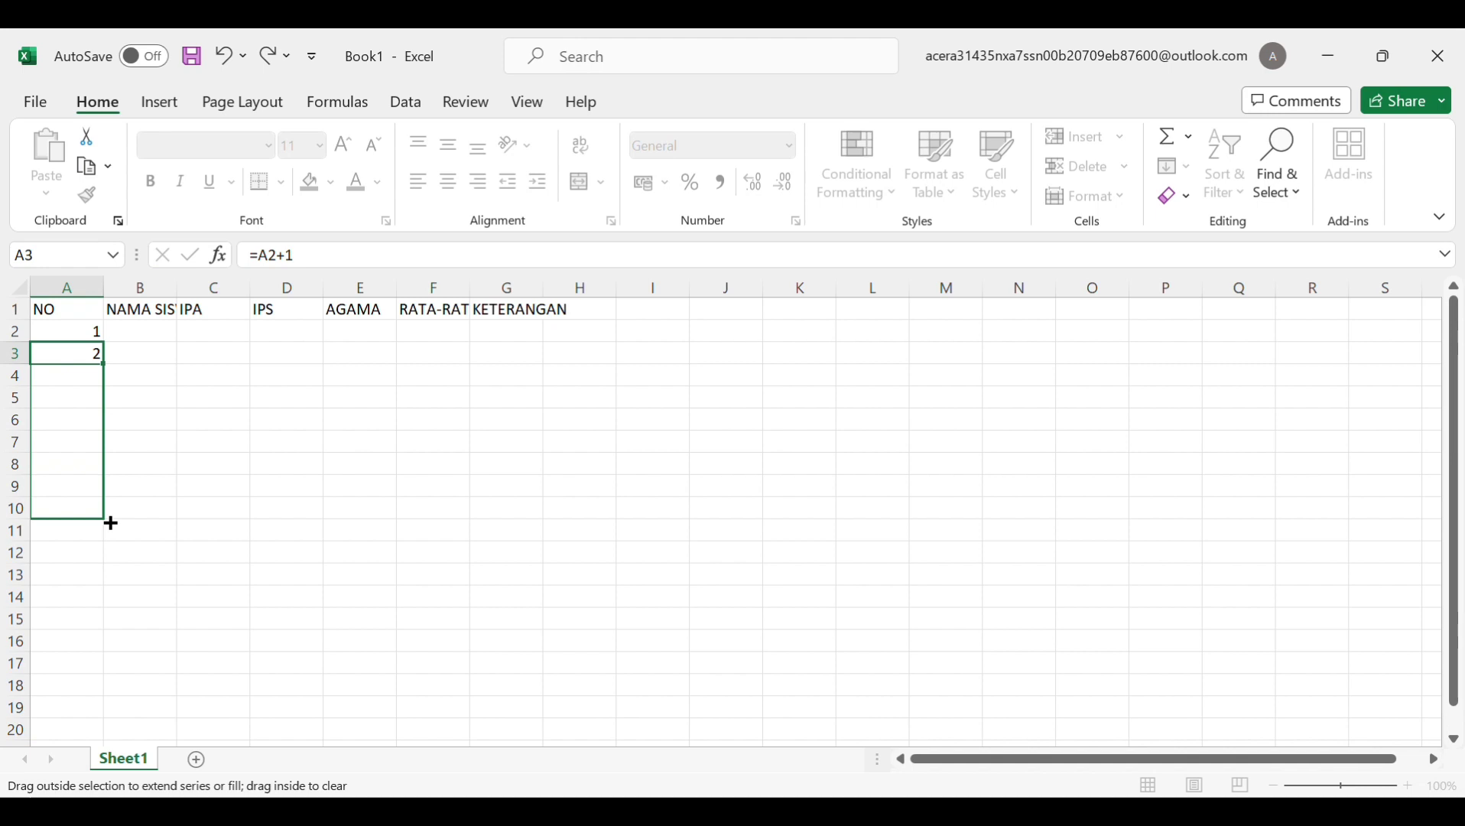
drag(111, 523, 115, 546)
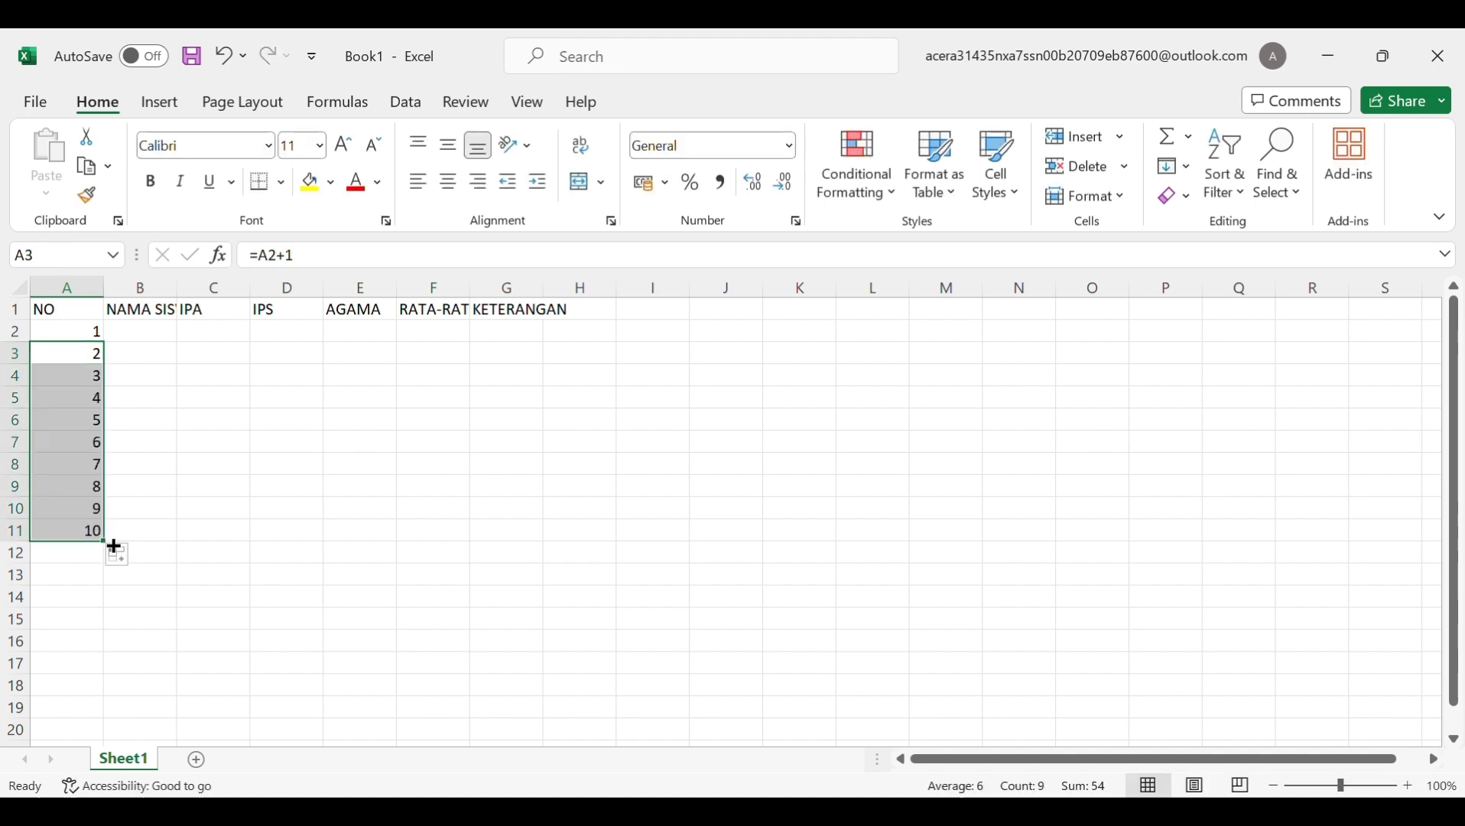
click(134, 344)
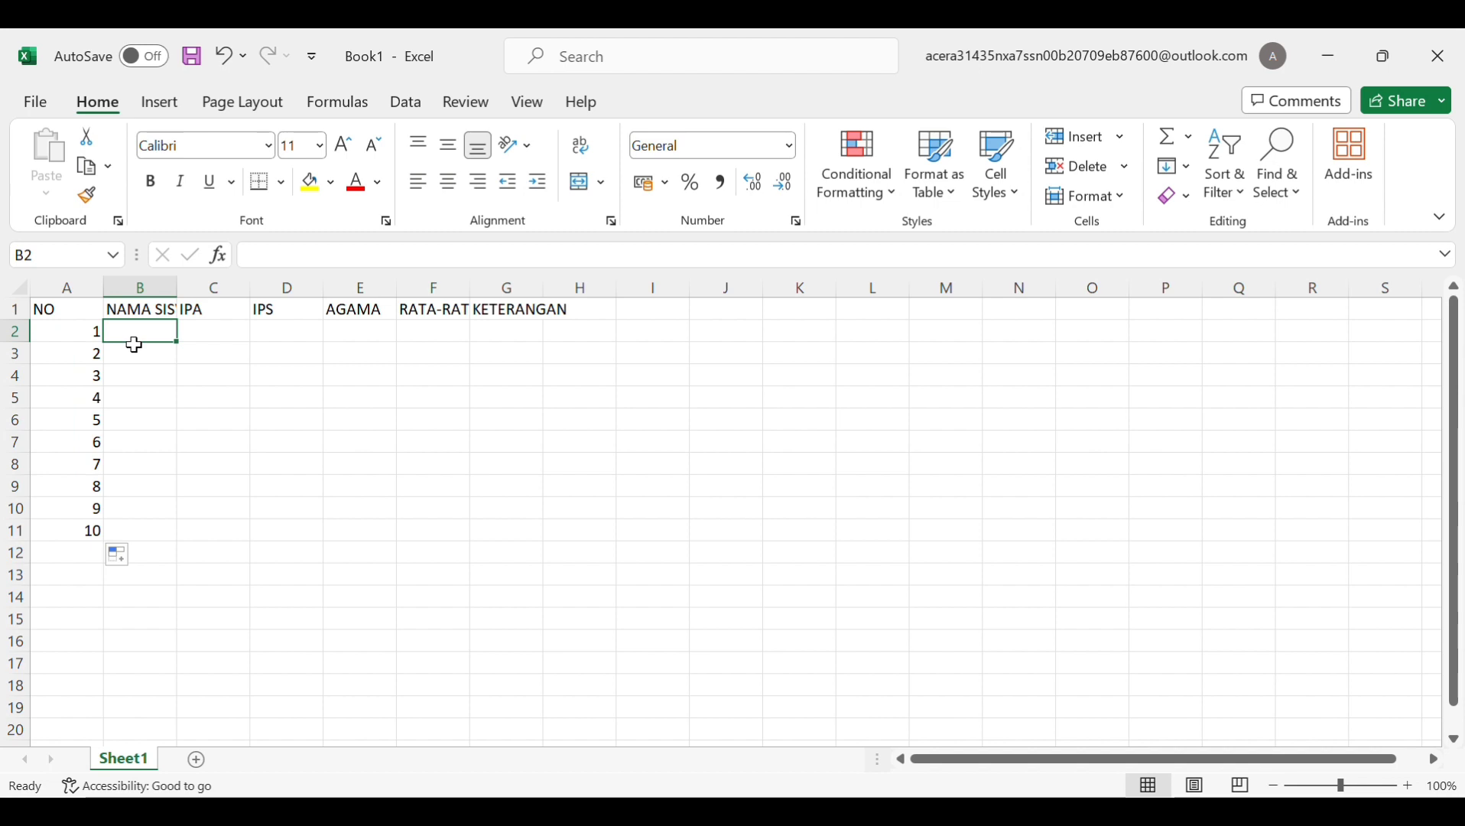
Enter SISWA 1 in B2 and fill the series down to SISWA 10 in B11
text(N)
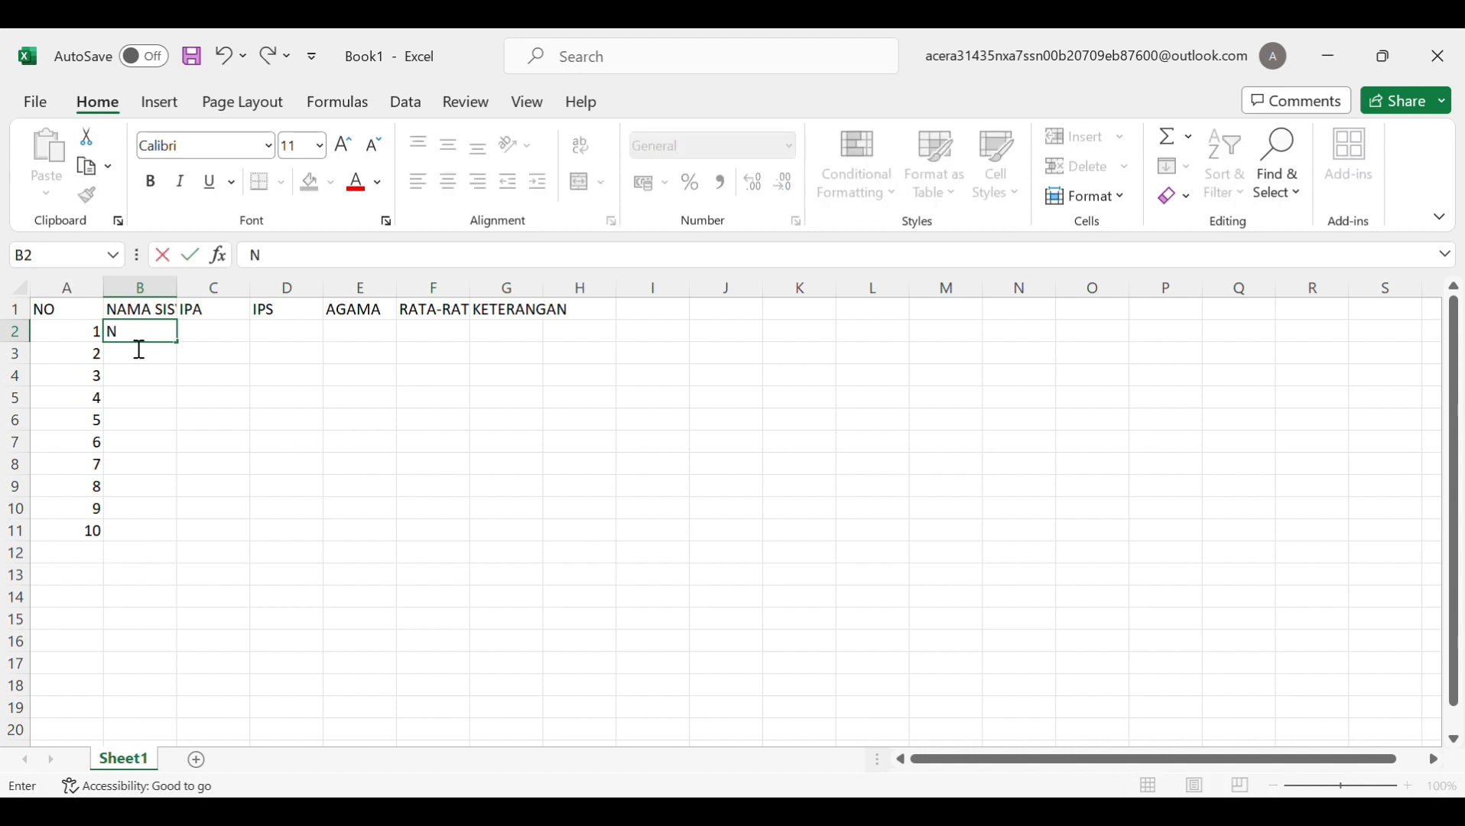
key(BackSpace)
text(SISWA 1)
key(ctrl+Return)
drag(184, 352, 176, 544)
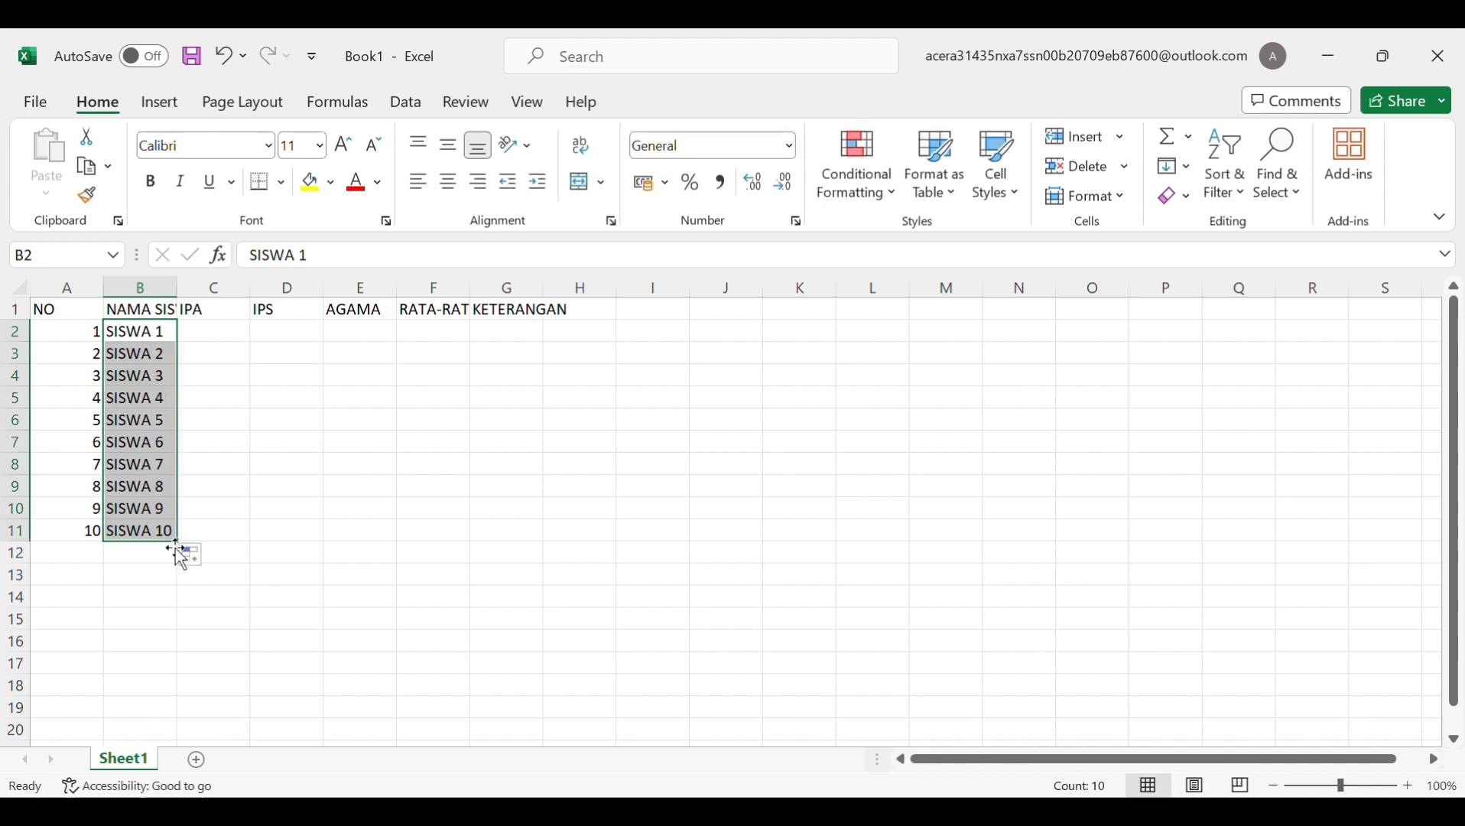
click(229, 334)
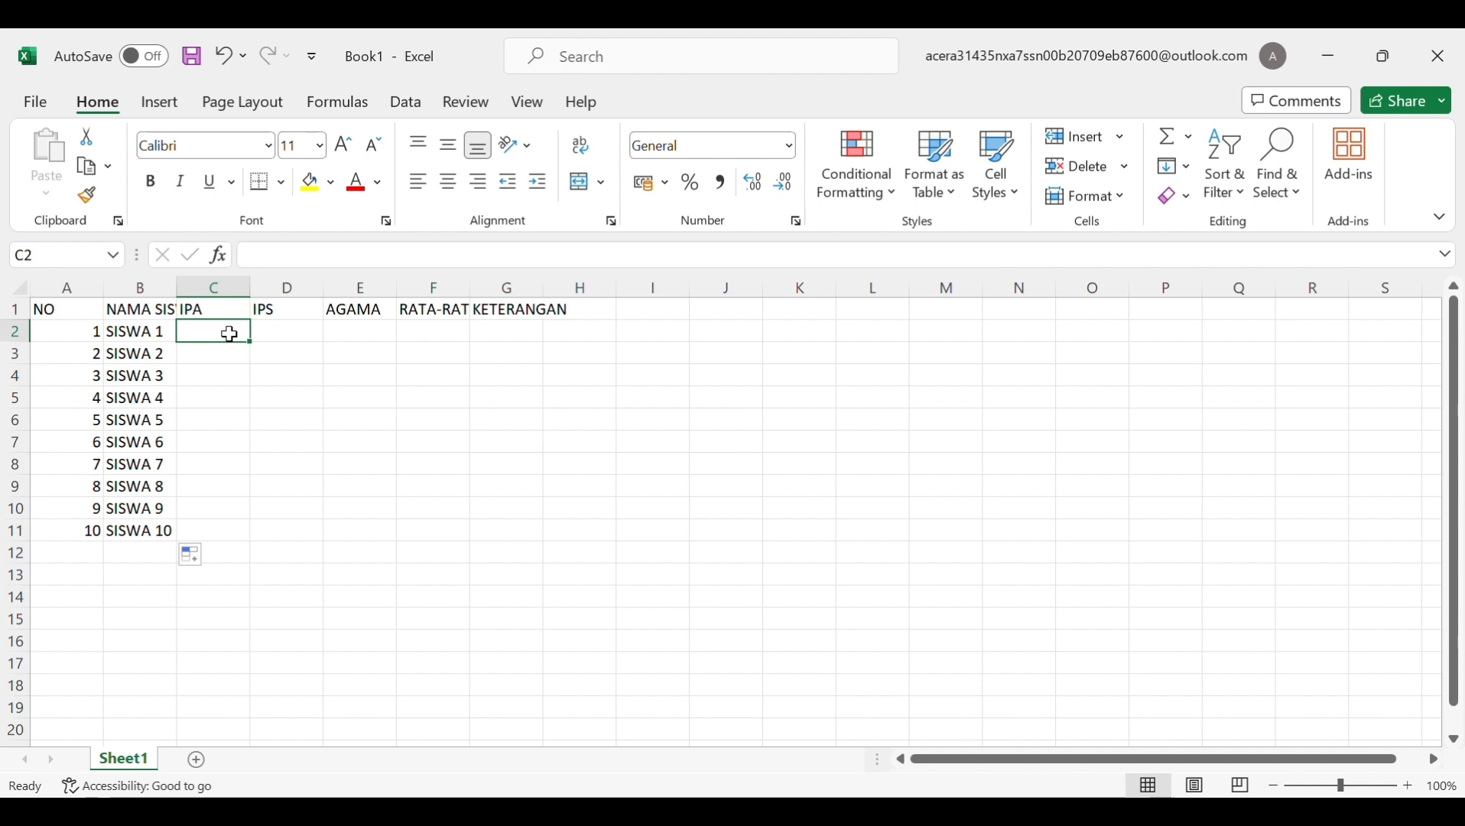
Enter IPA scores 80, 75, 85, 90, 65 and 80 for SISWA 1–6
text(80)
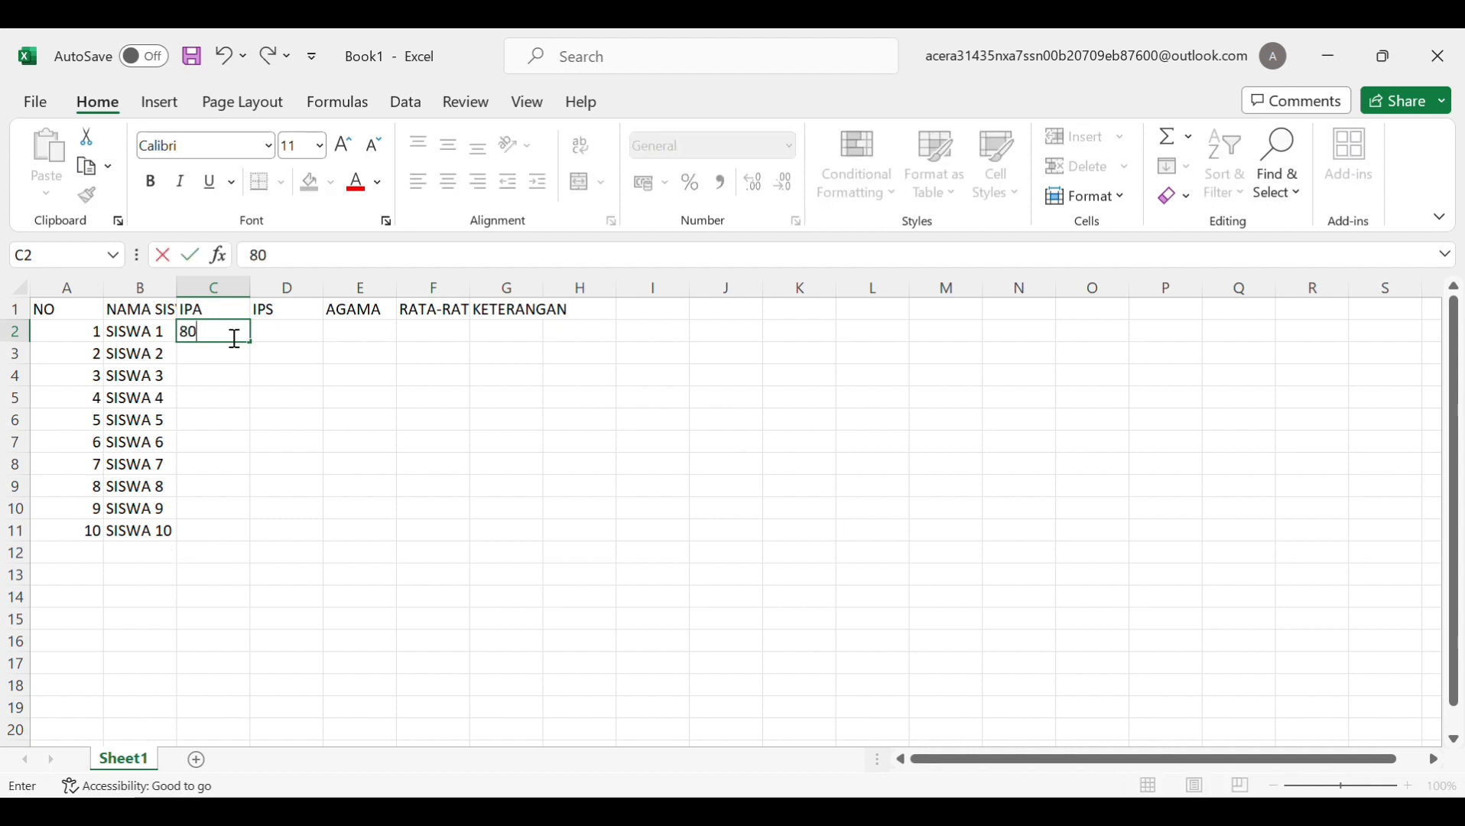
key(Return)
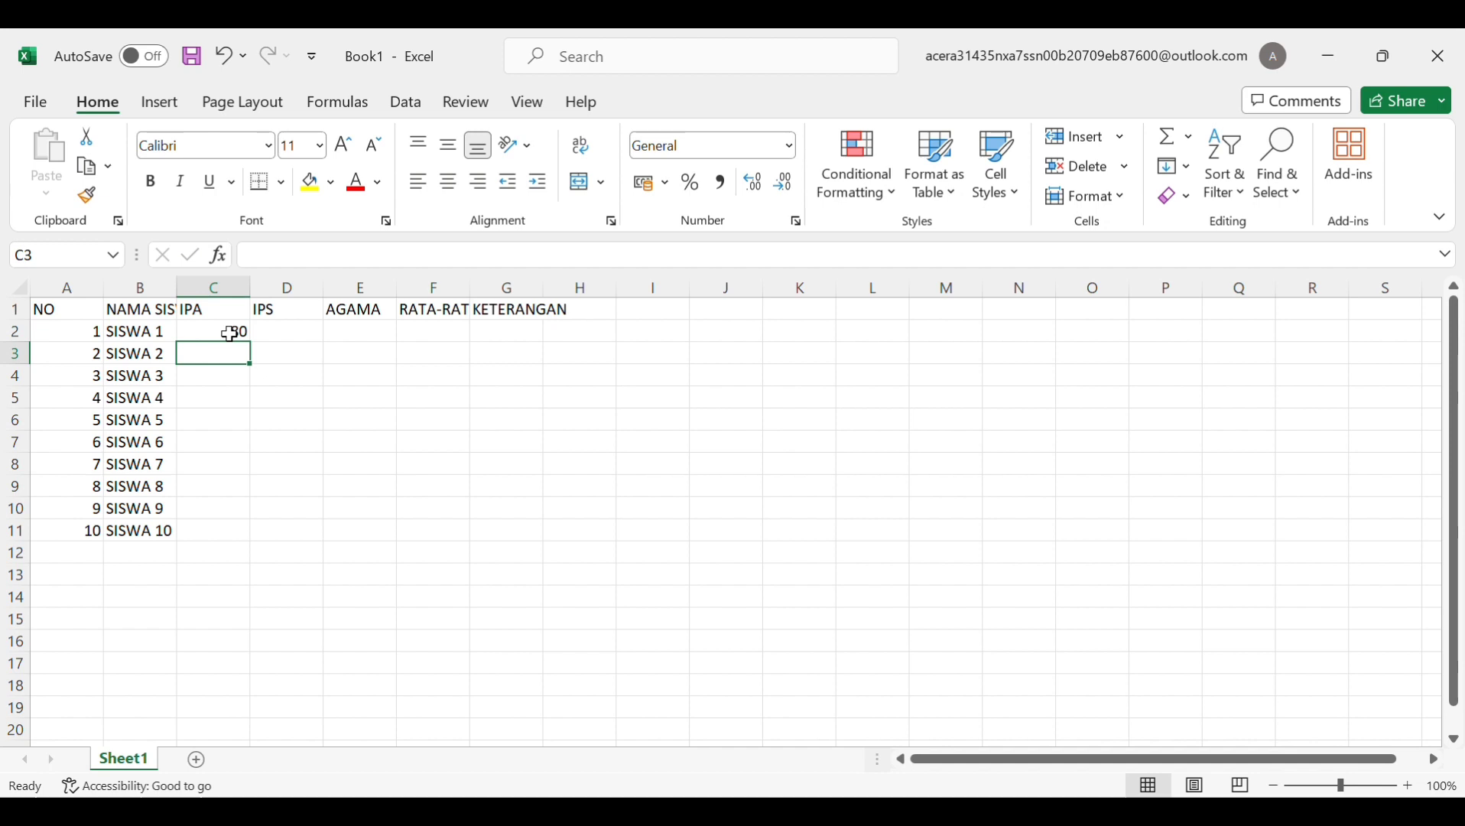
text(75)
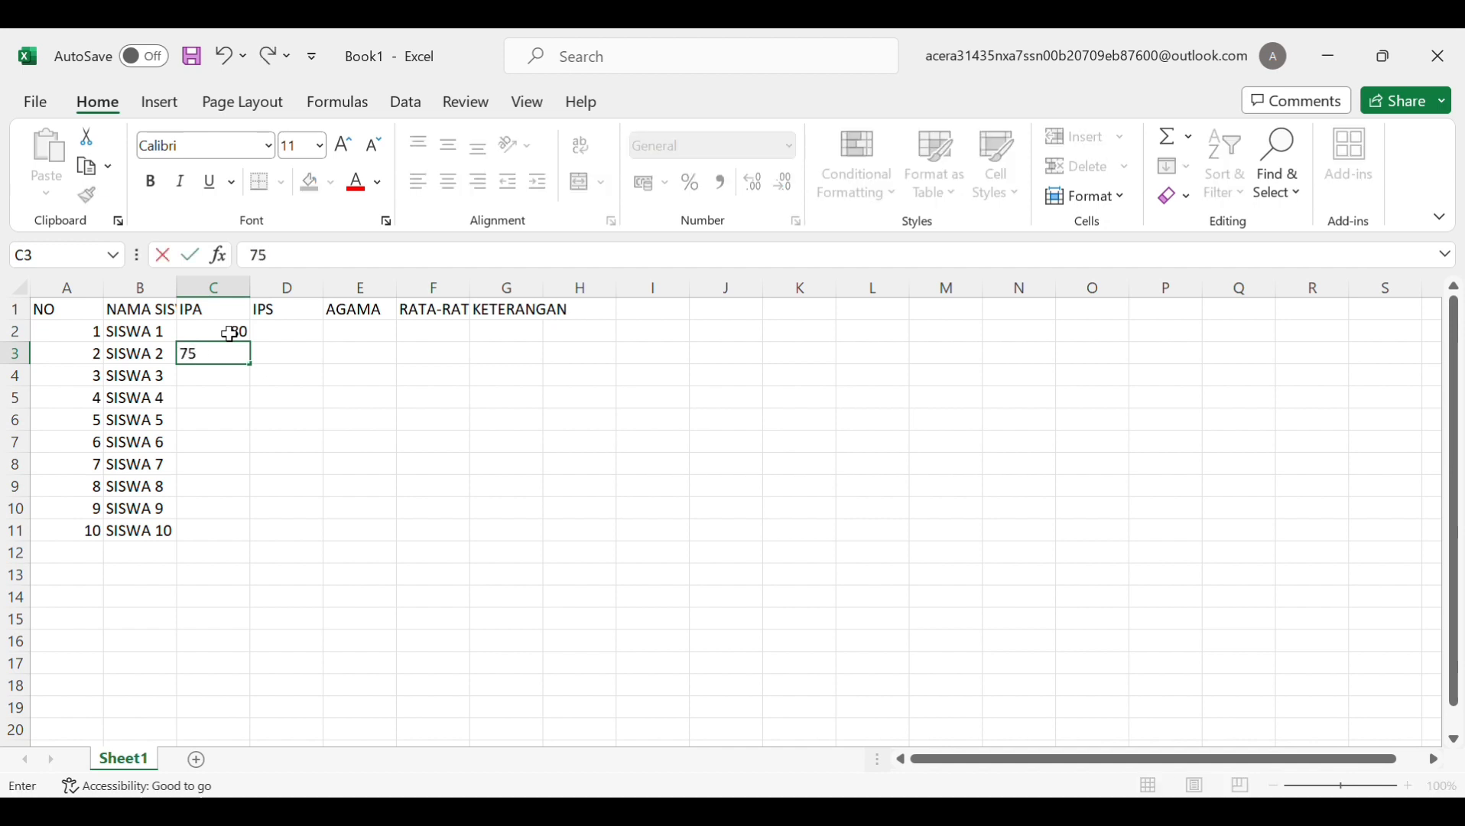
key(Return)
text(85)
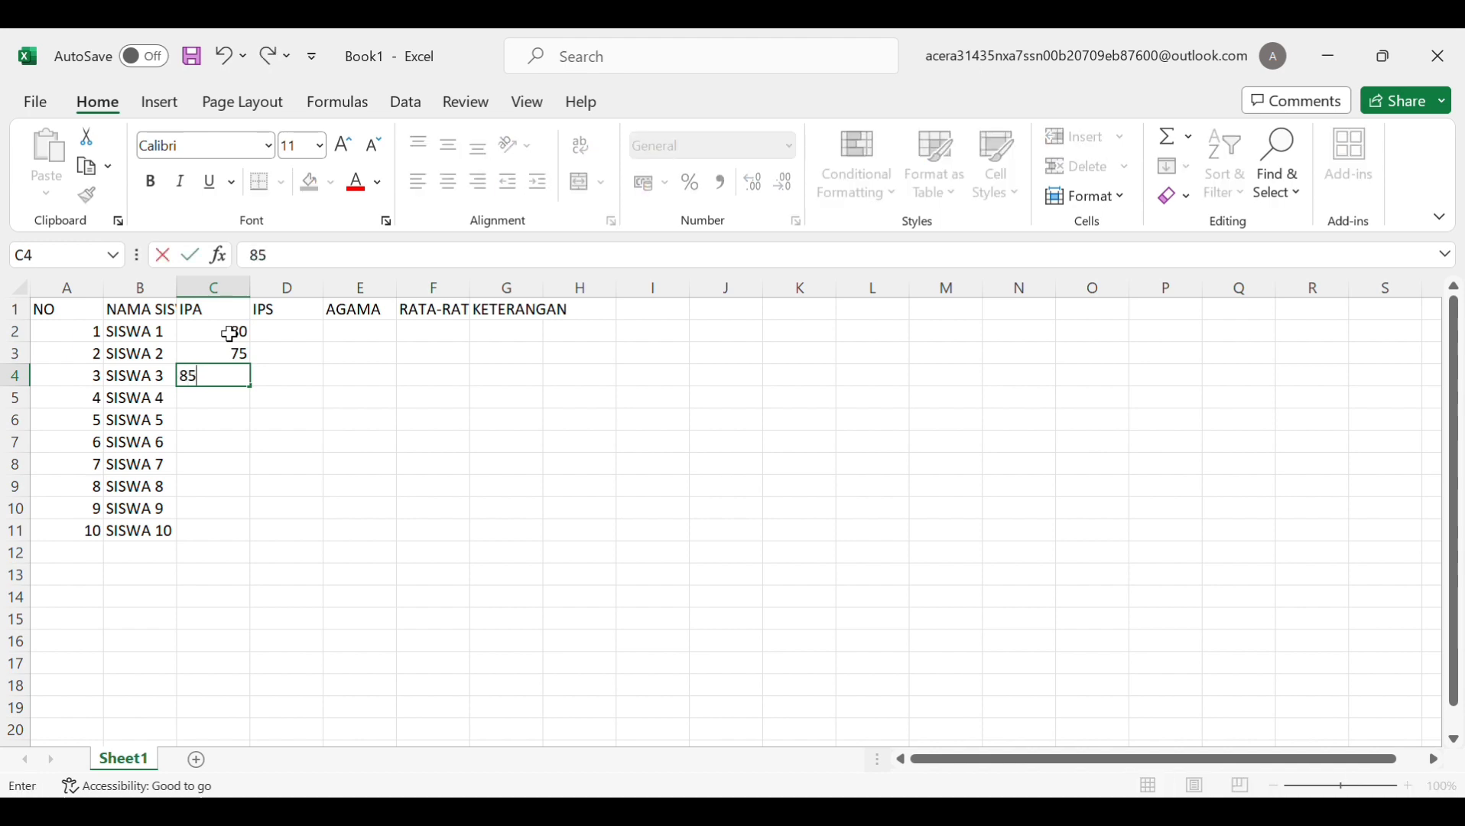
key(ctrl+Return)
key(Return)
text(90)
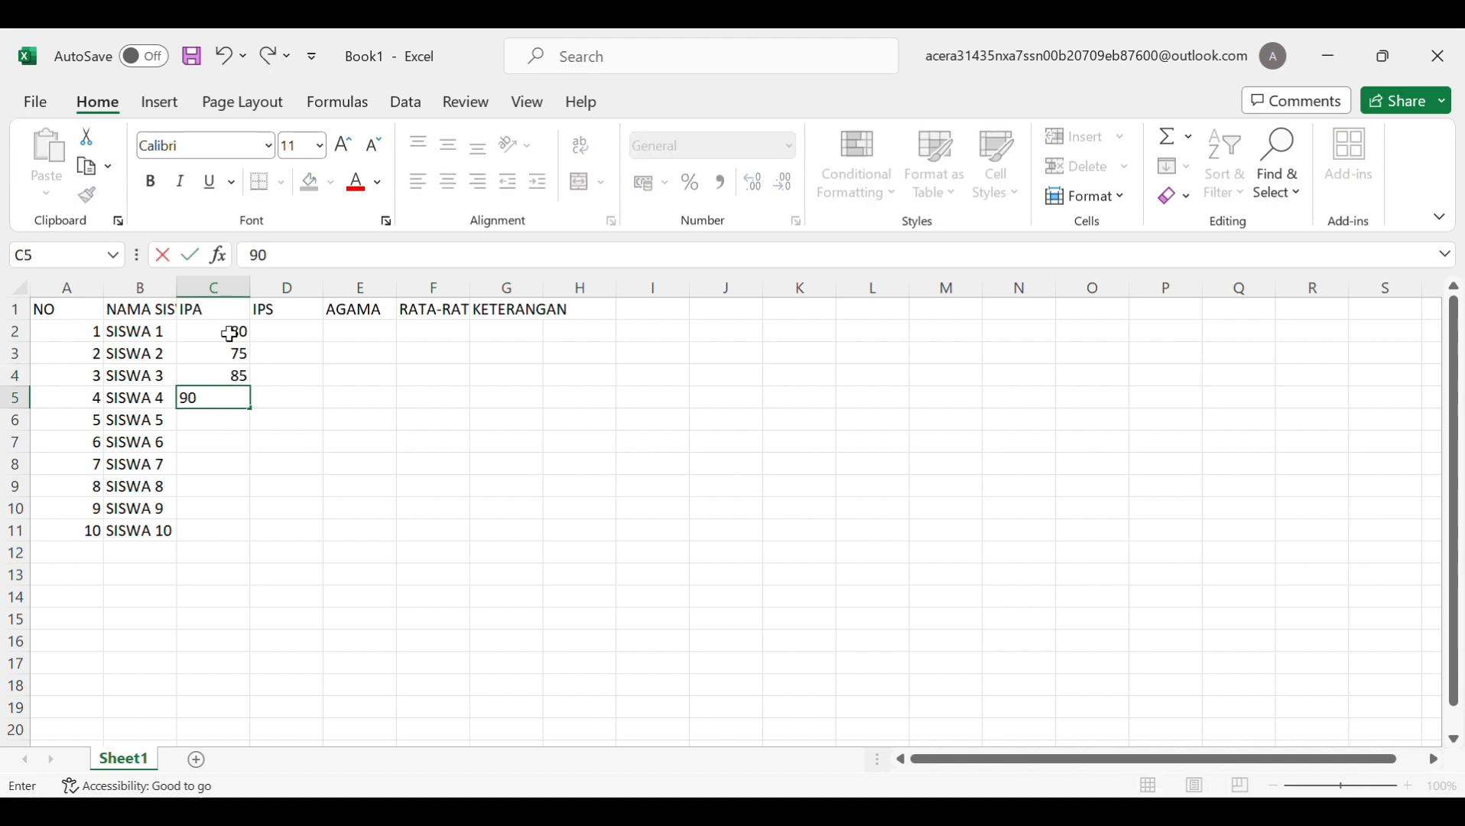
key(Return)
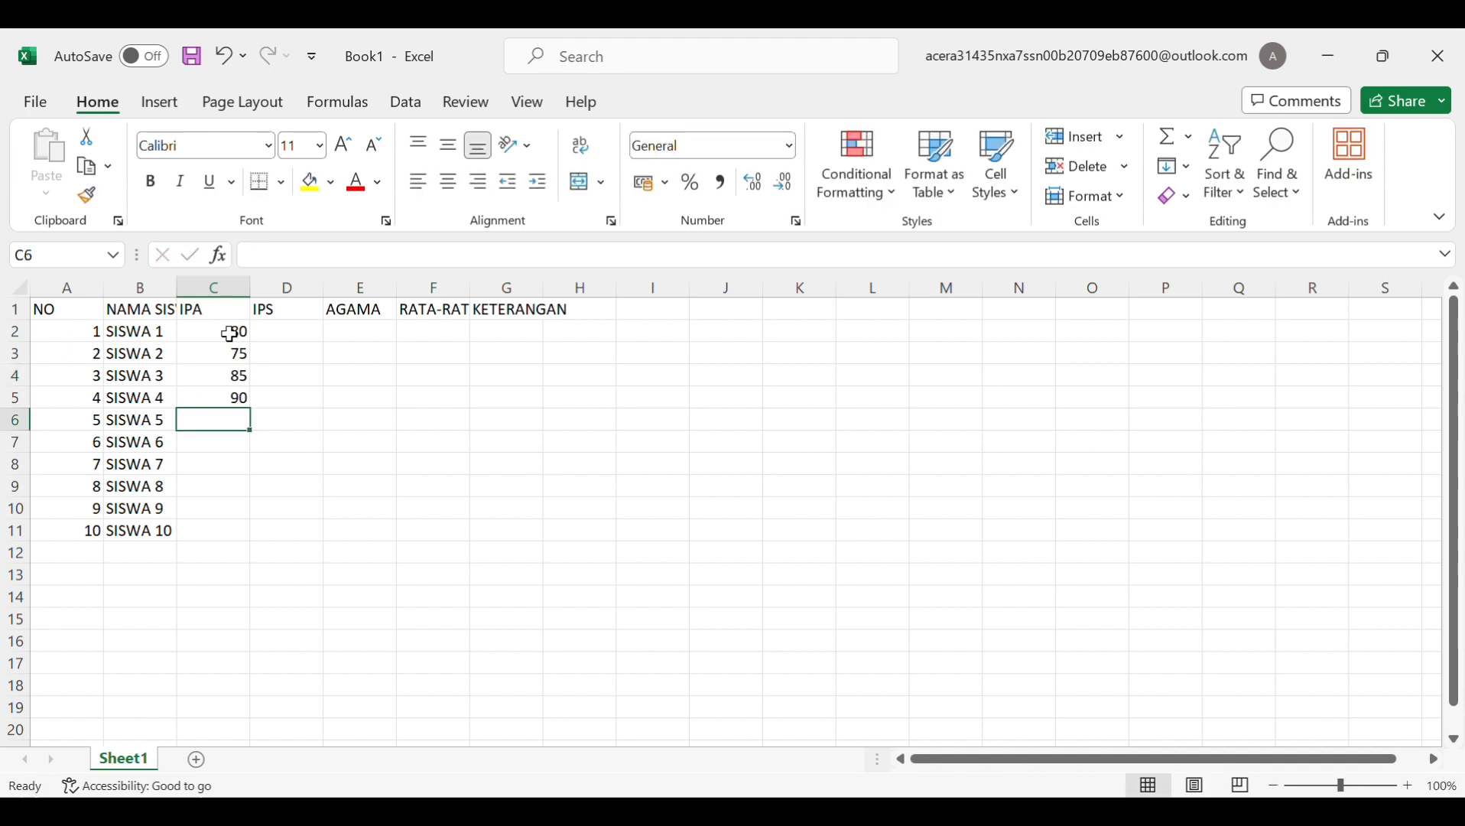
text(65)
key(Return)
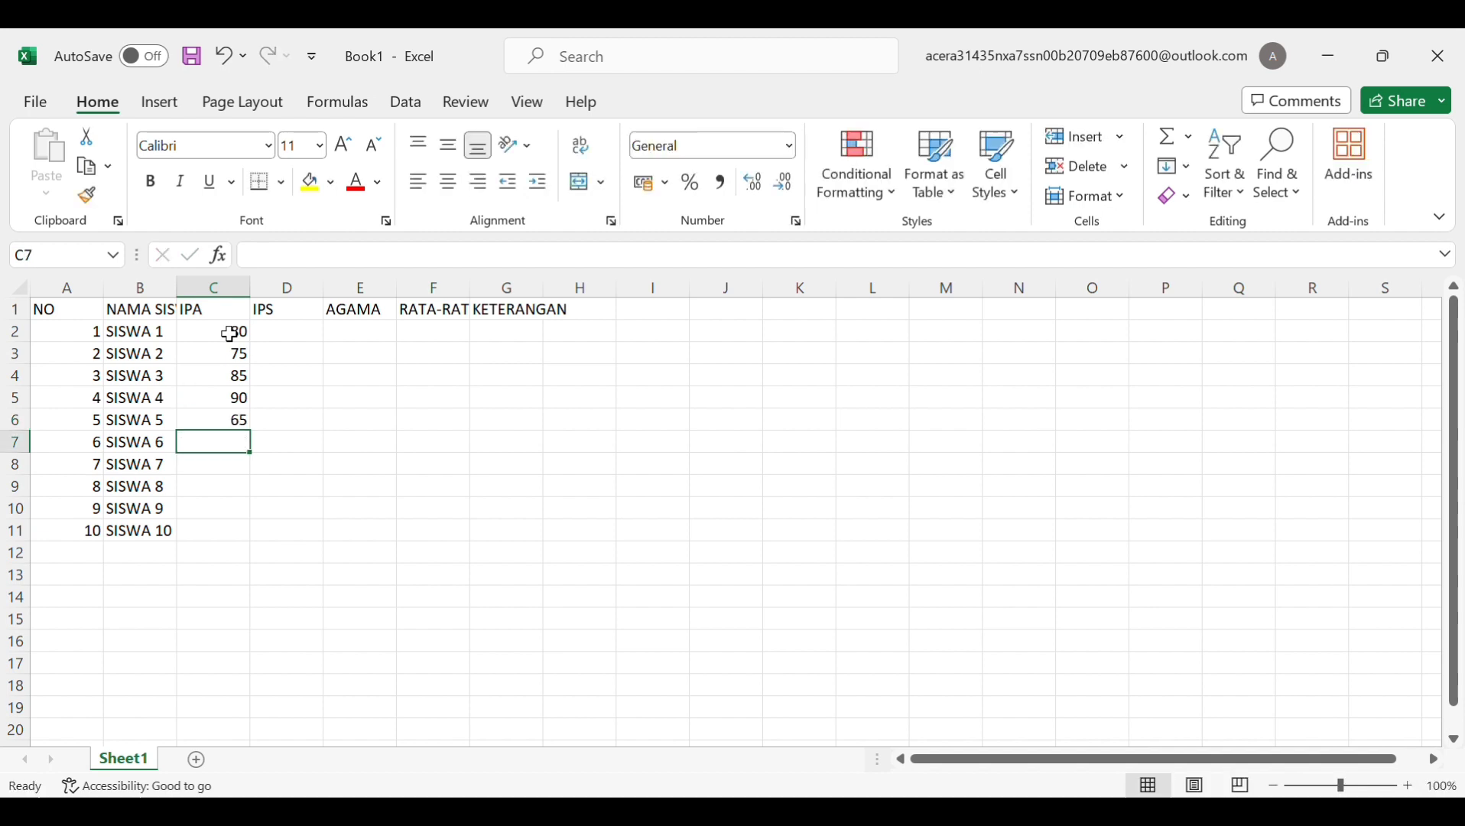
text(80)
key(Return)
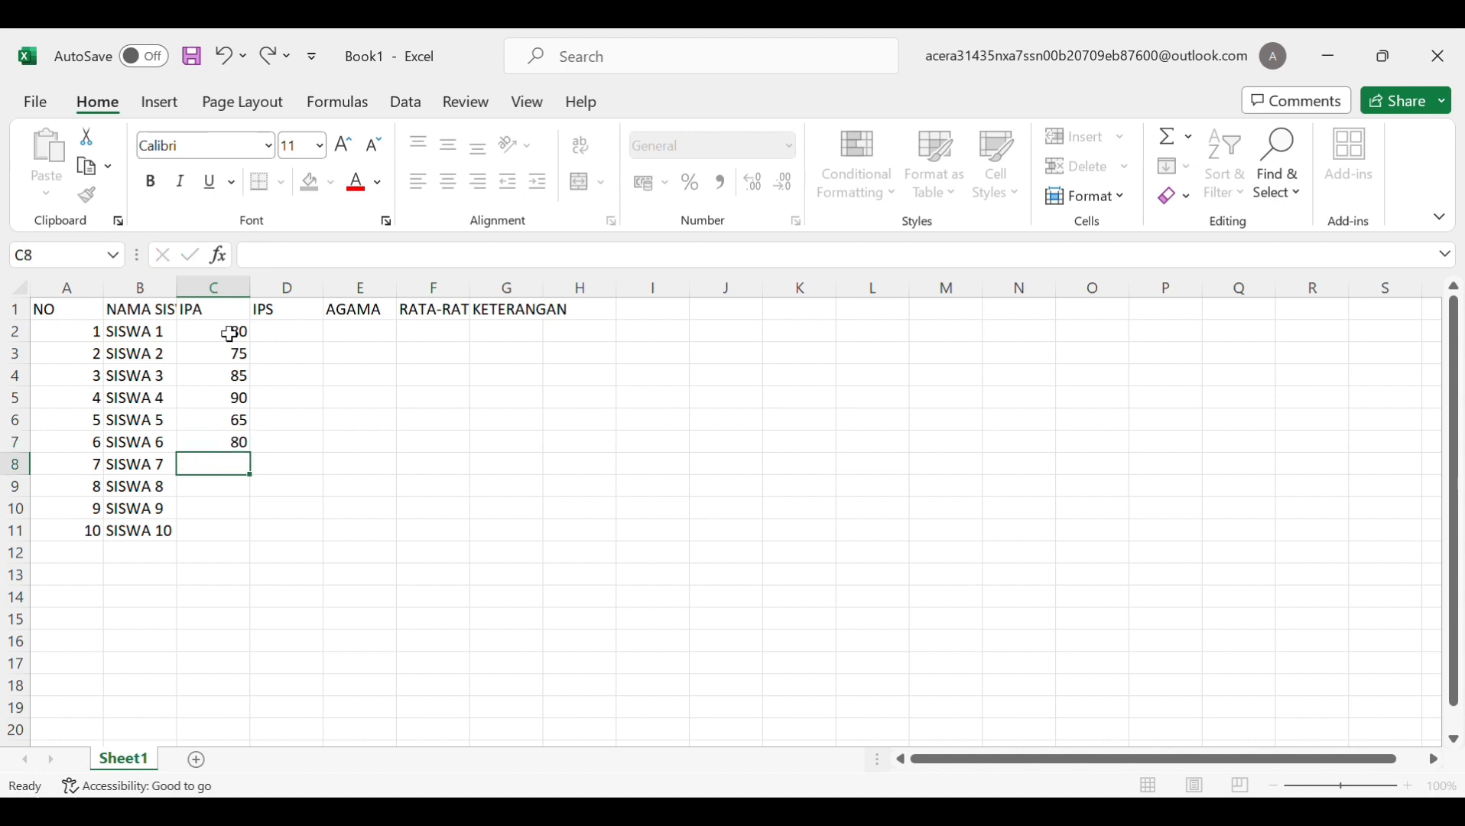
Enter IPA scores 77, 70, 60 and 50 for SISWA 7–10
text(77)
key(Return)
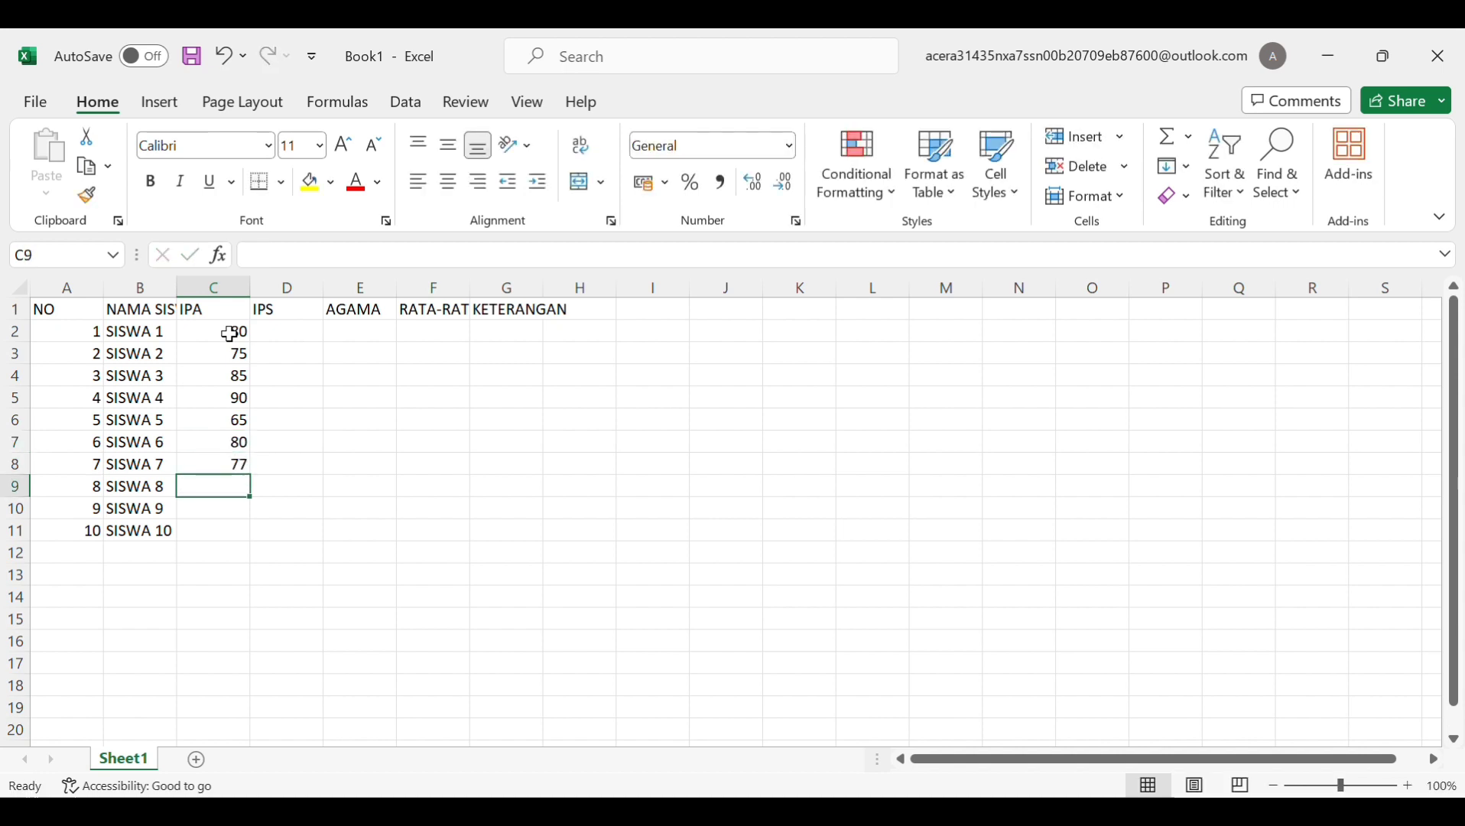
text(8)
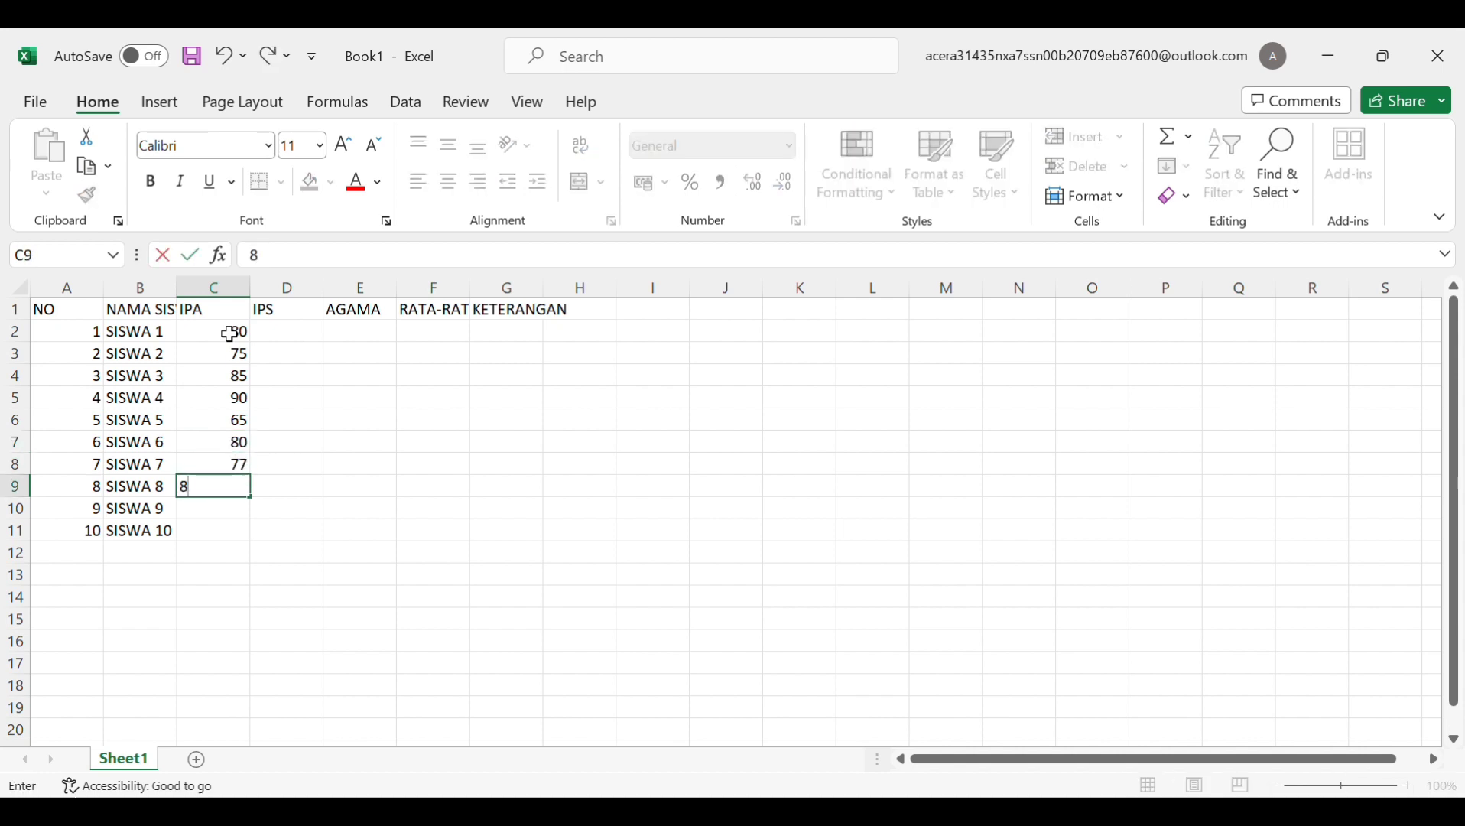
key(BackSpace)
text(6)
text(8)
key(BackSpace)
key(BackSpace)
text(70)
key(Return)
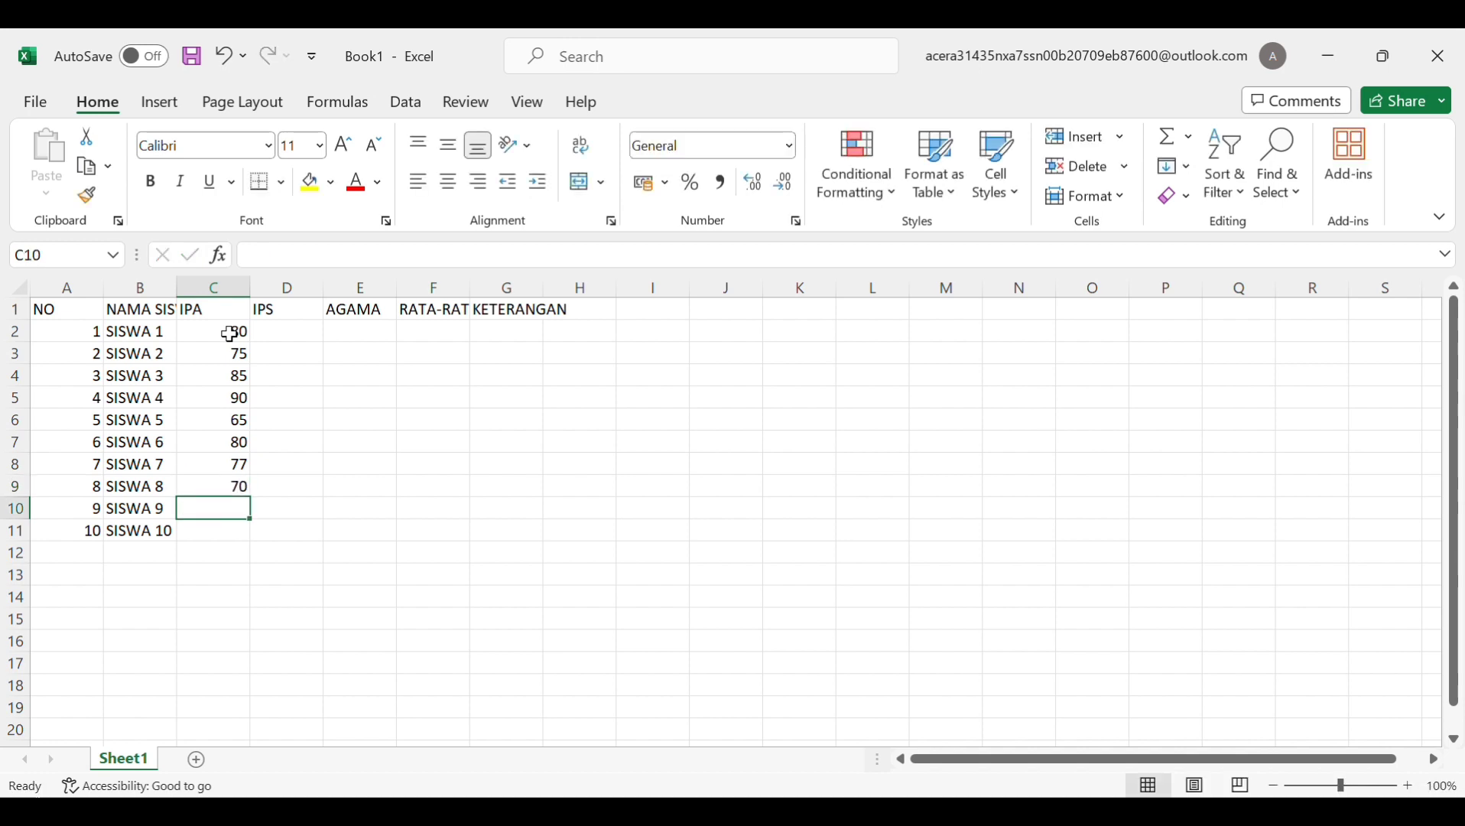
text(60)
key(Return)
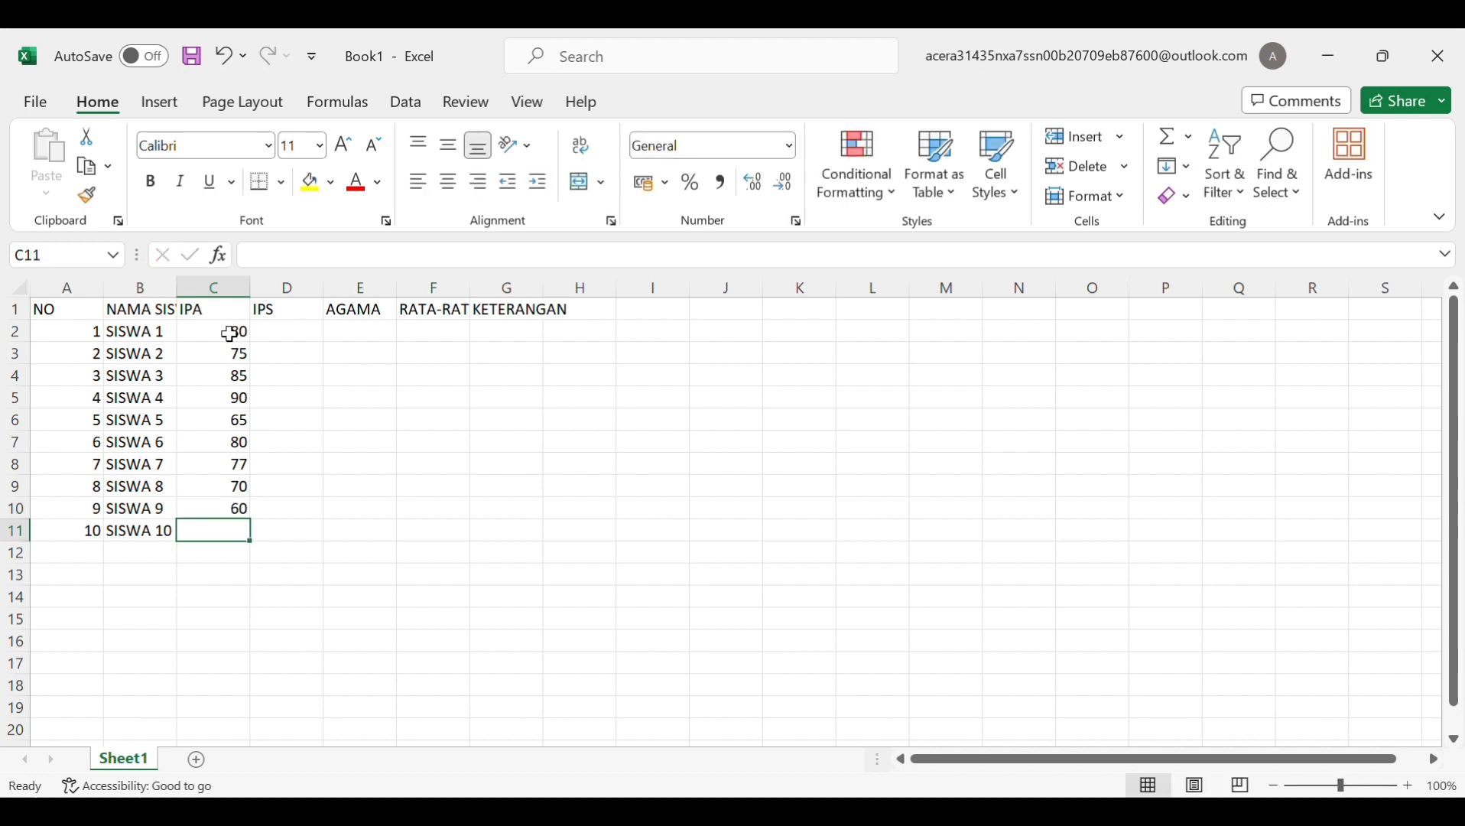
text(50)
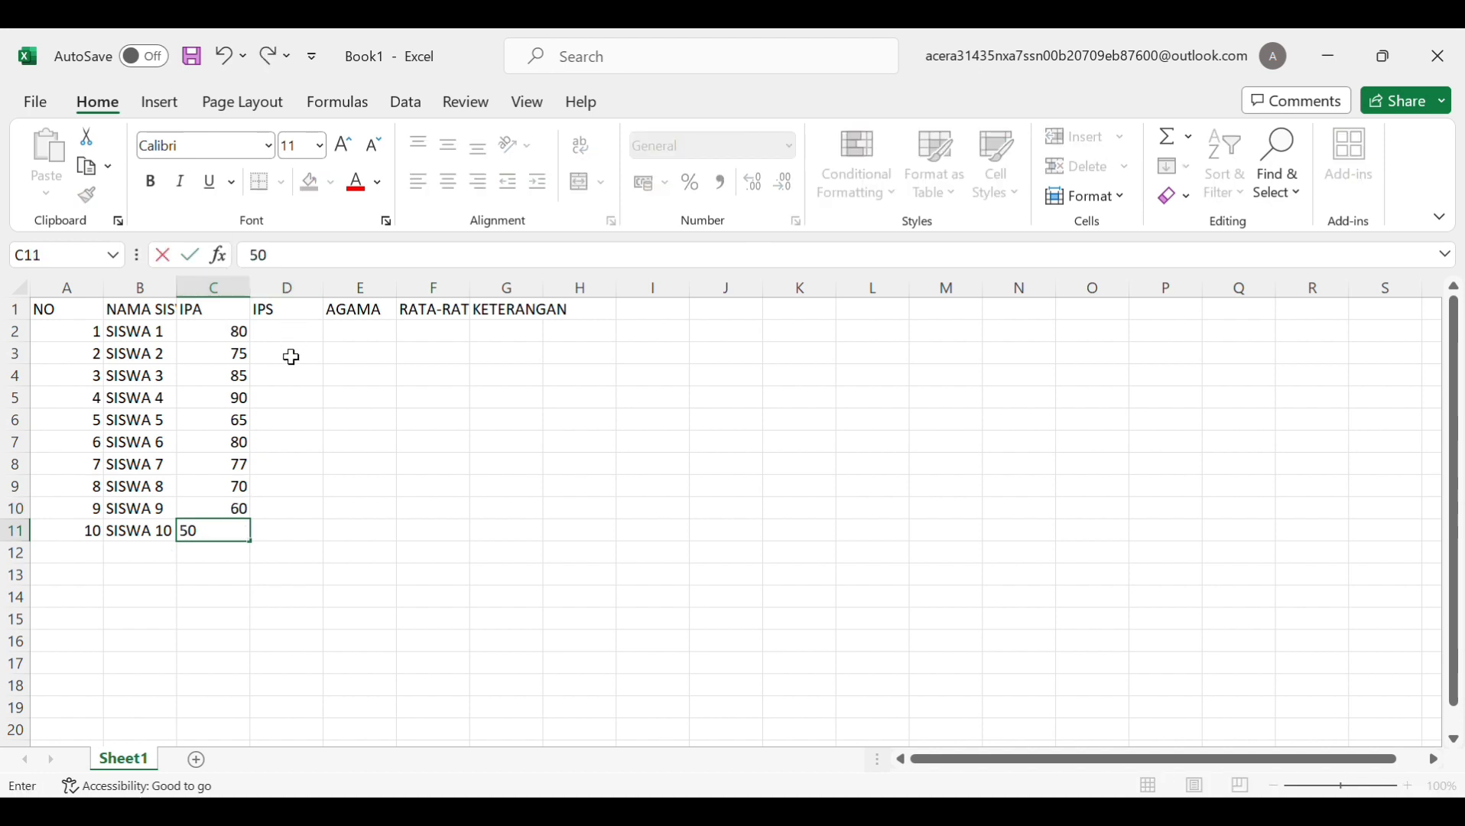
Enter IPS scores 75, 80, 90, 75, 95 and 65 in D2:D7
click(289, 334)
text(75)
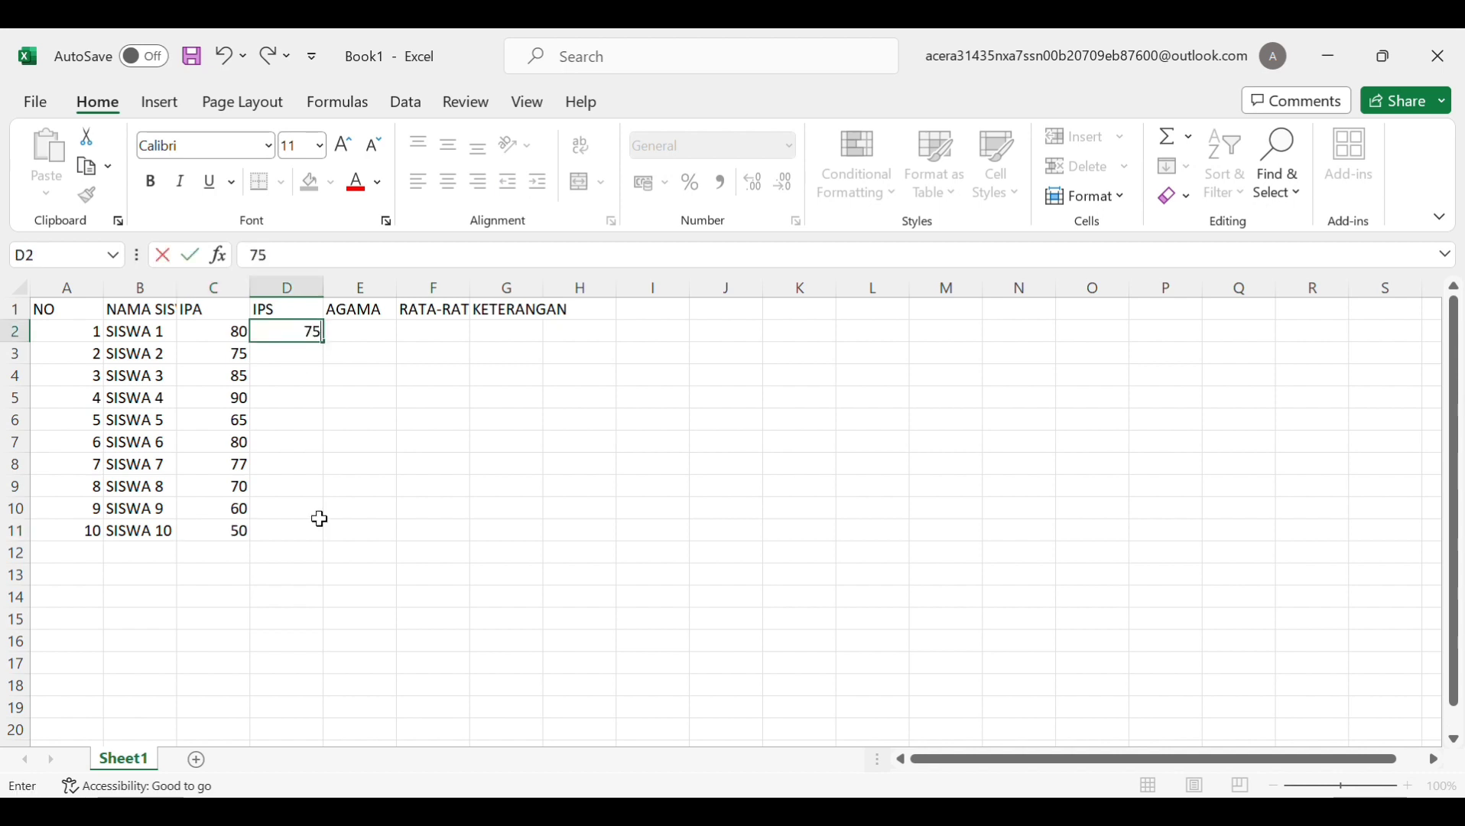
key(Return)
text(80)
key(Return)
text(90)
key(Return)
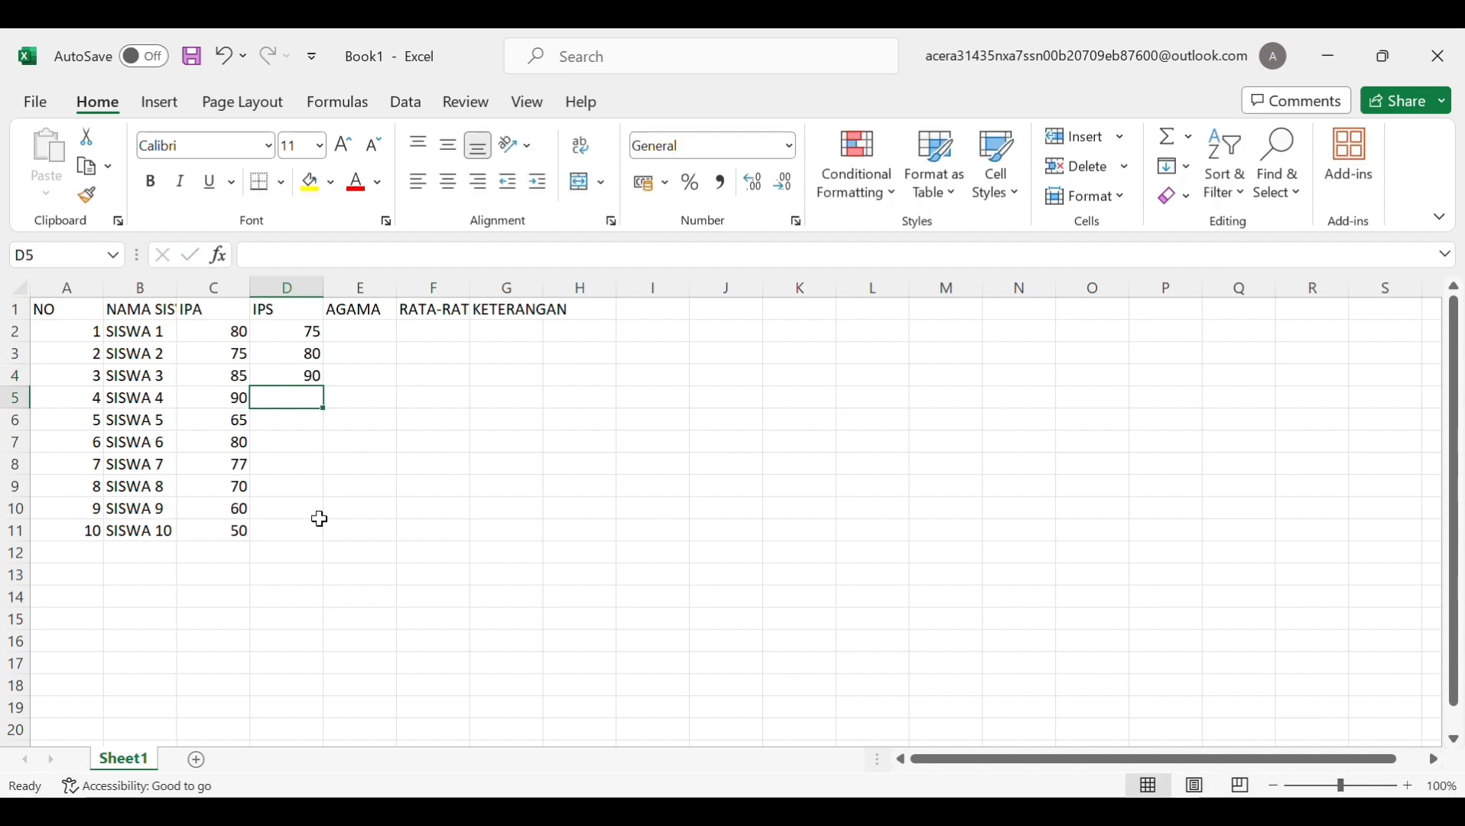
text(75)
key(Return)
text(9)
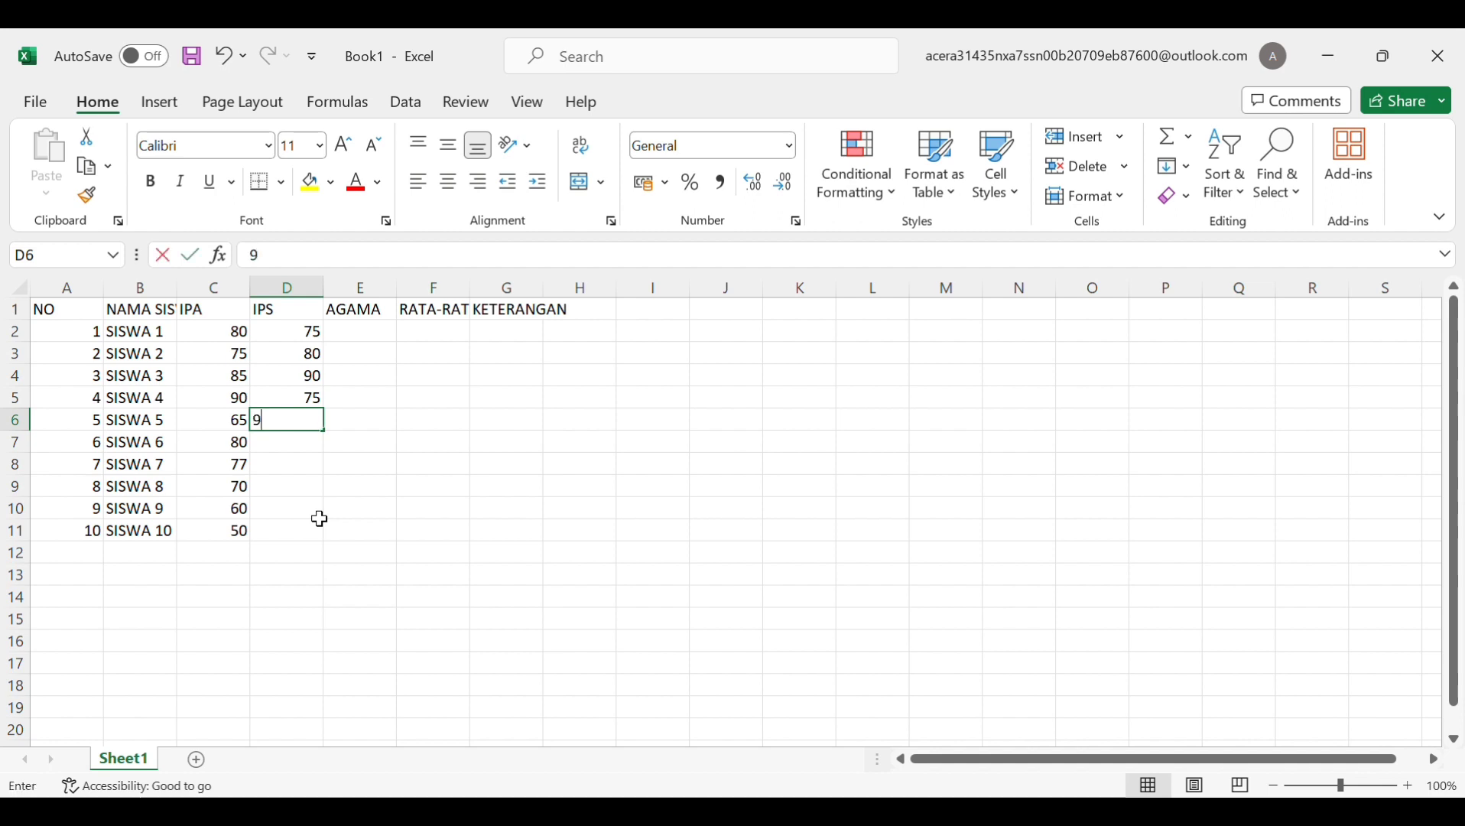
text(5)
key(Return)
text(65)
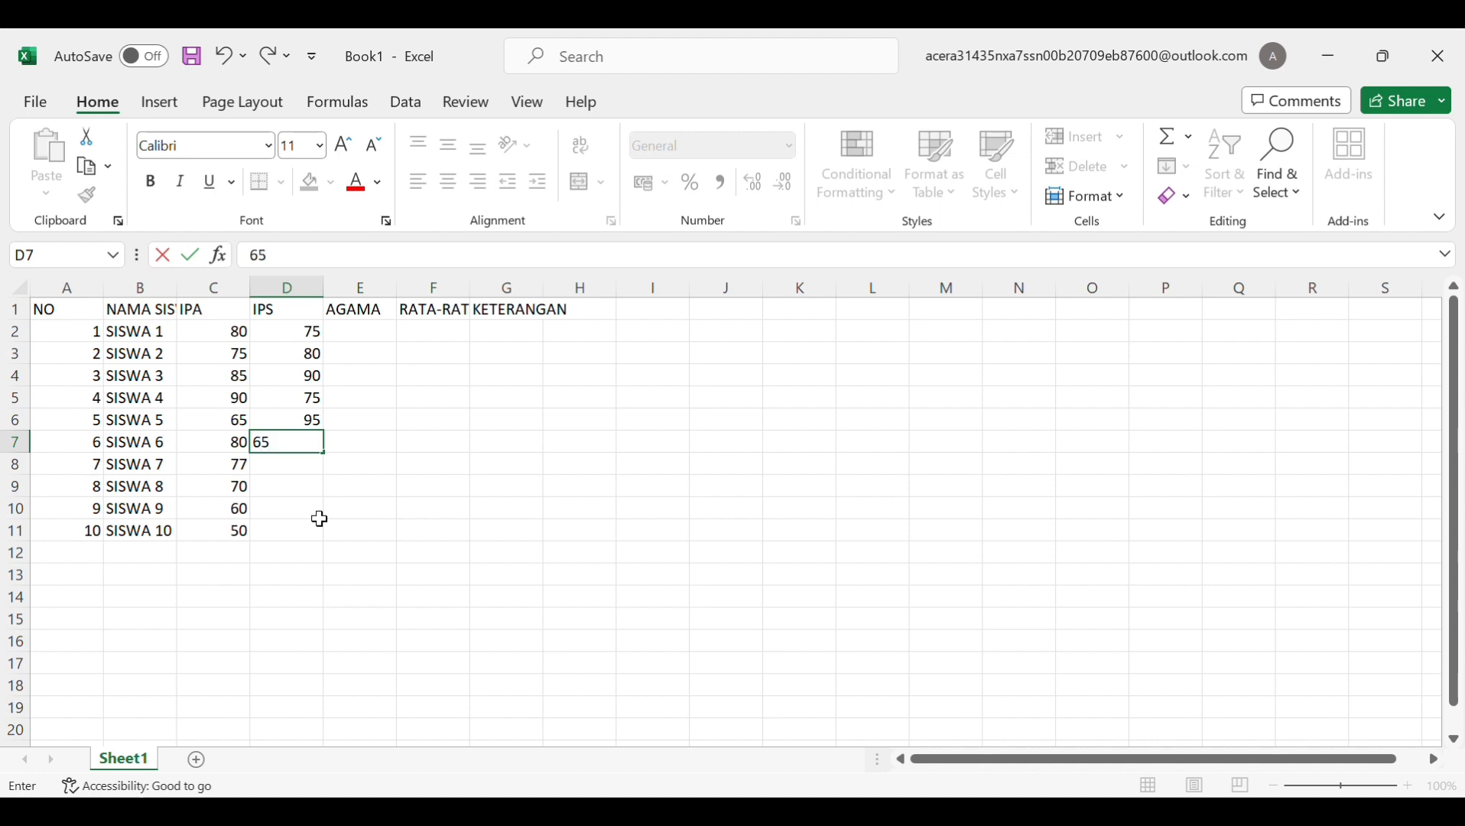
key(Return)
Enter IPS scores 96, 98, 65 and 77 for SISWA 7–10
text(9)
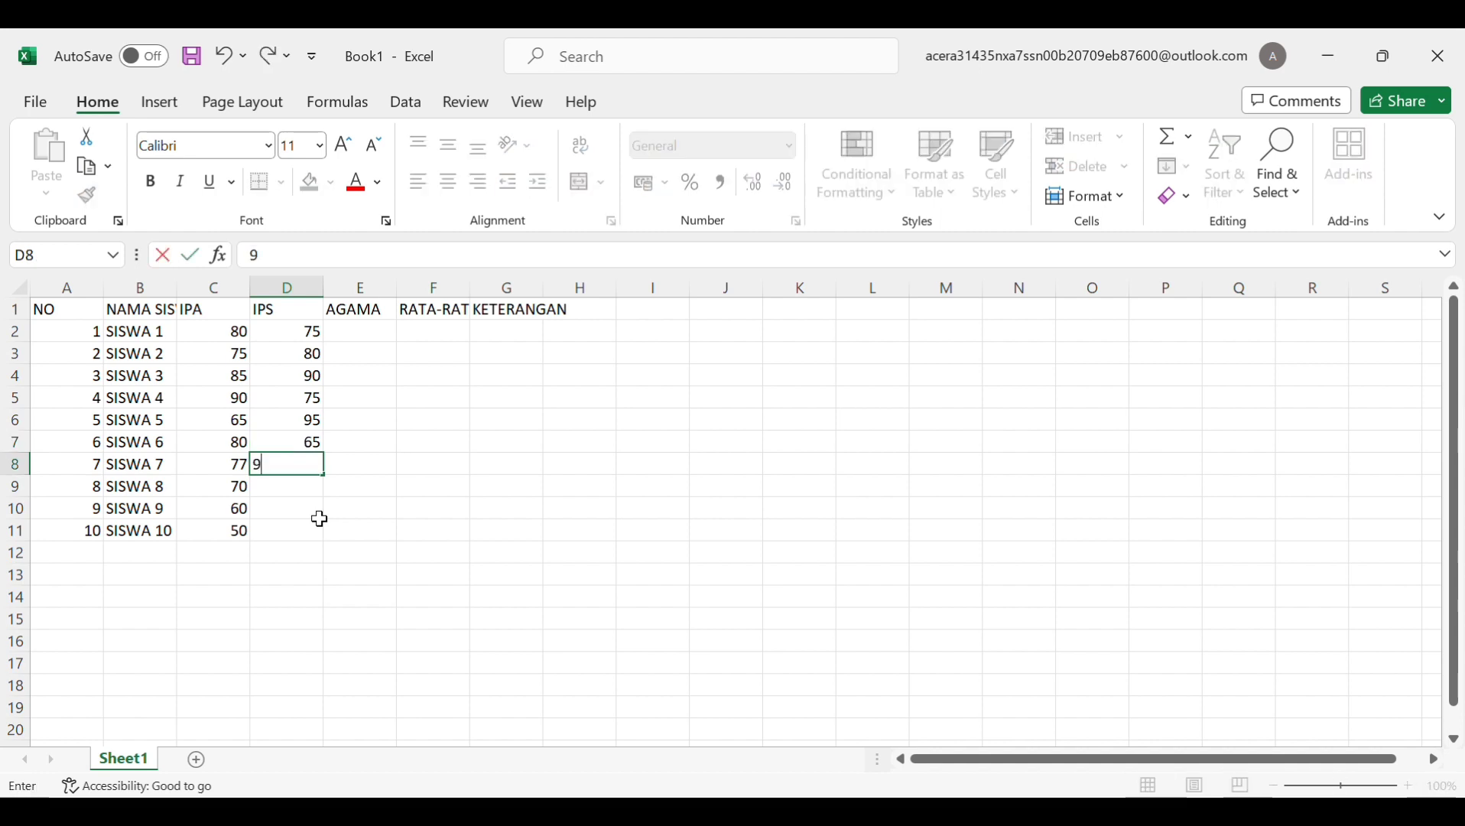
text(7)
key(BackSpace)
text(6)
key(Return)
text(98)
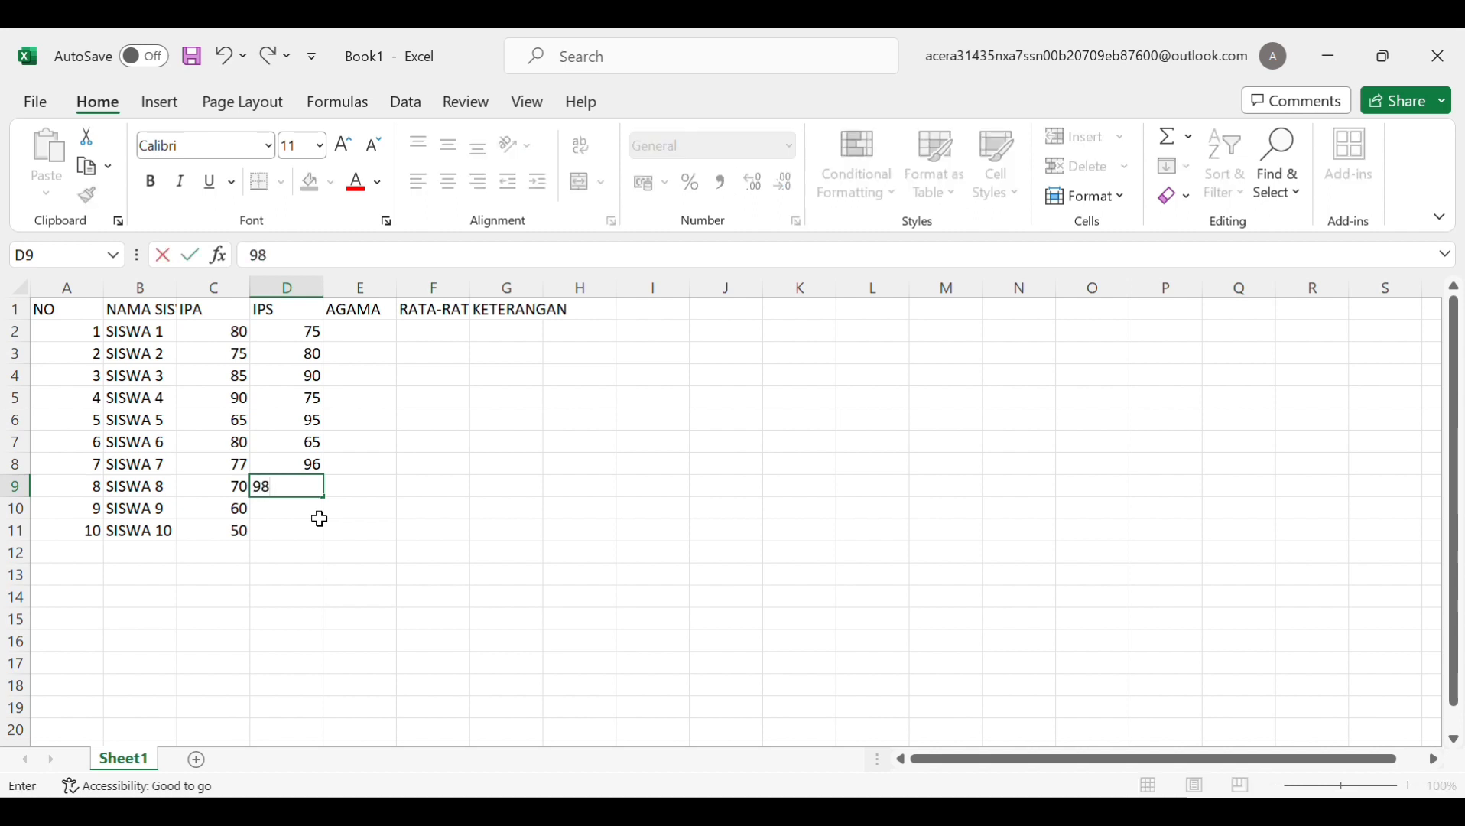
key(Return)
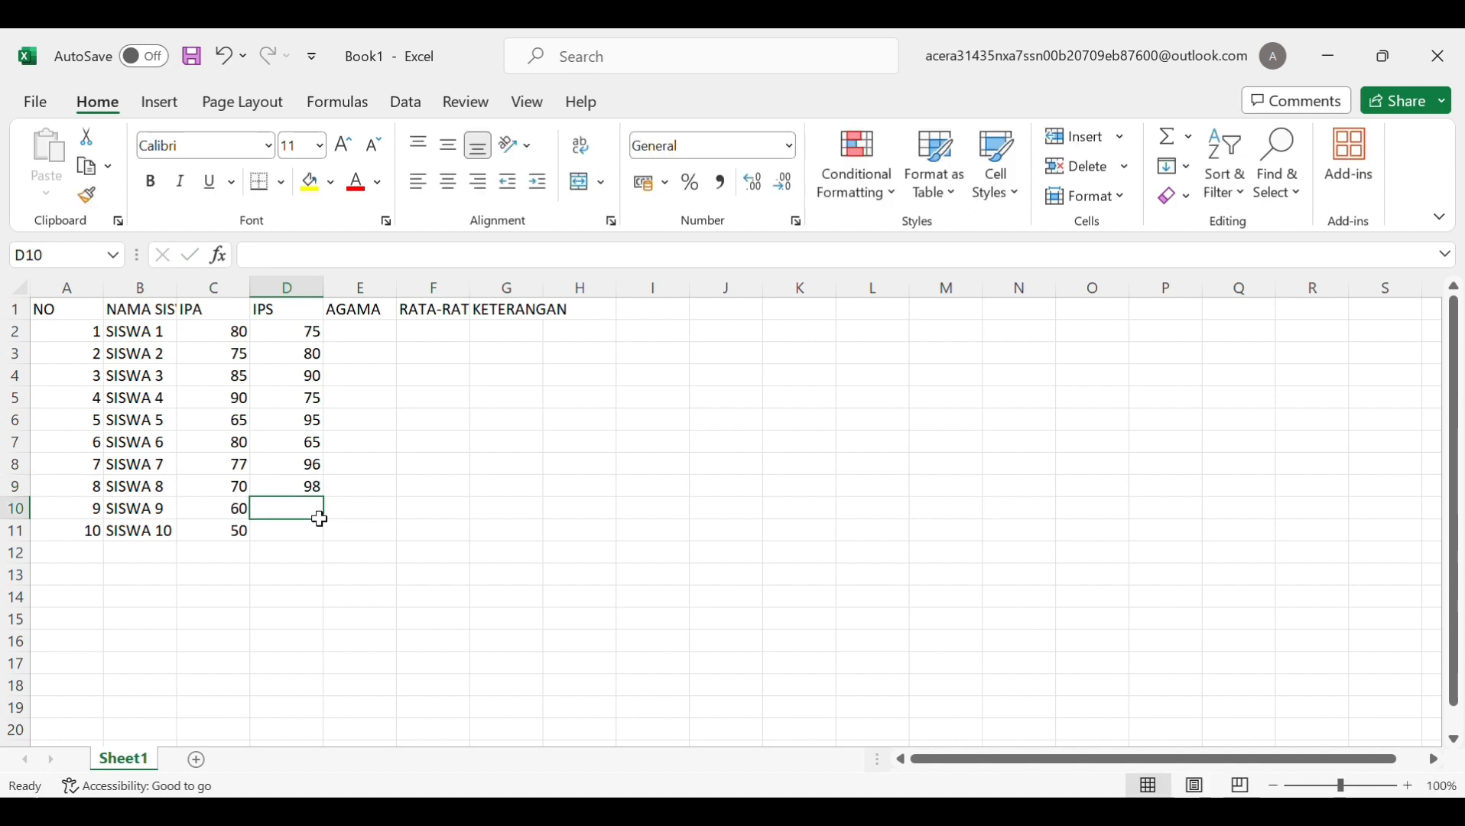
text(65)
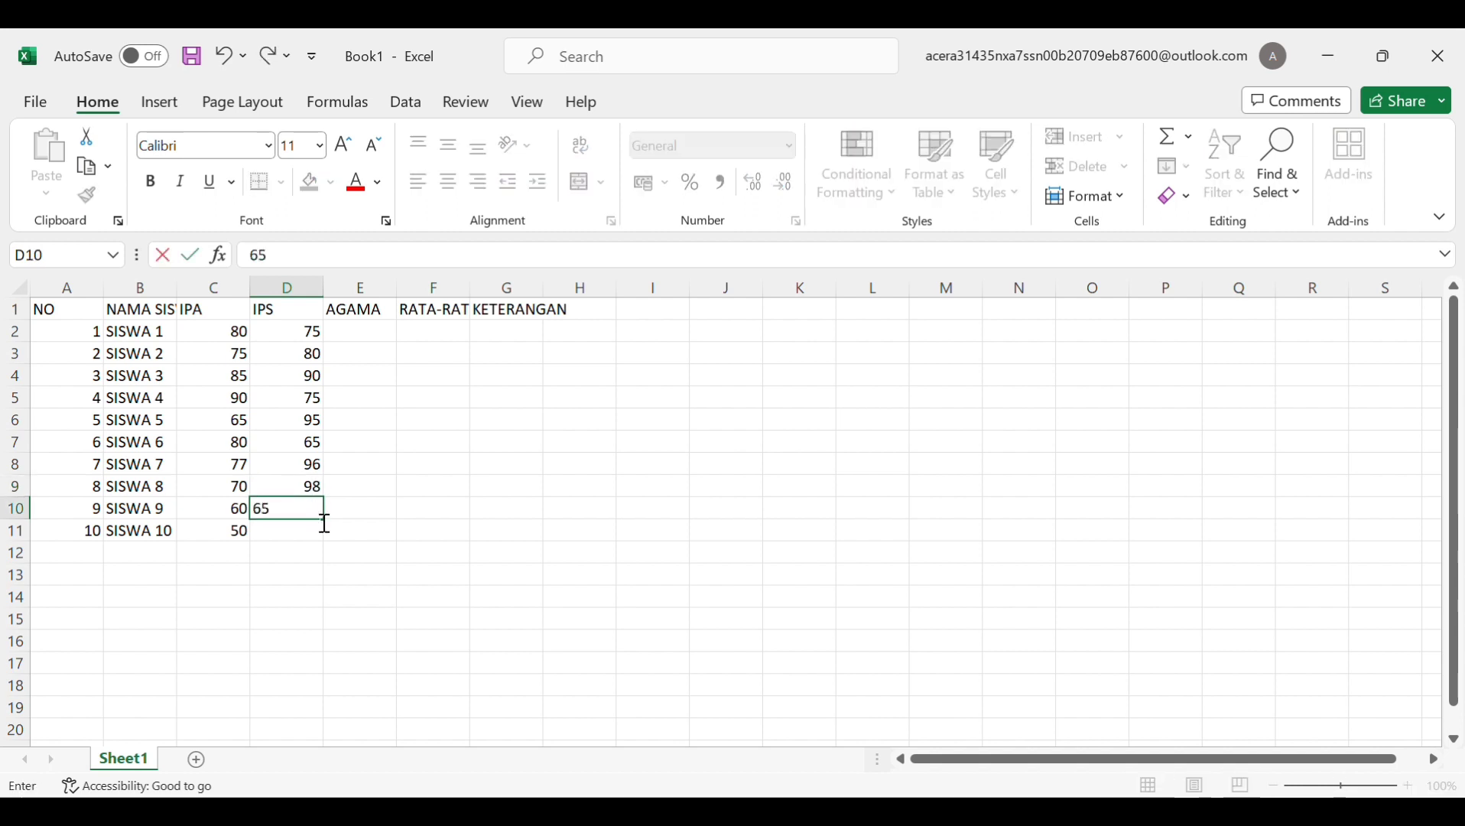
key(Return)
text(77)
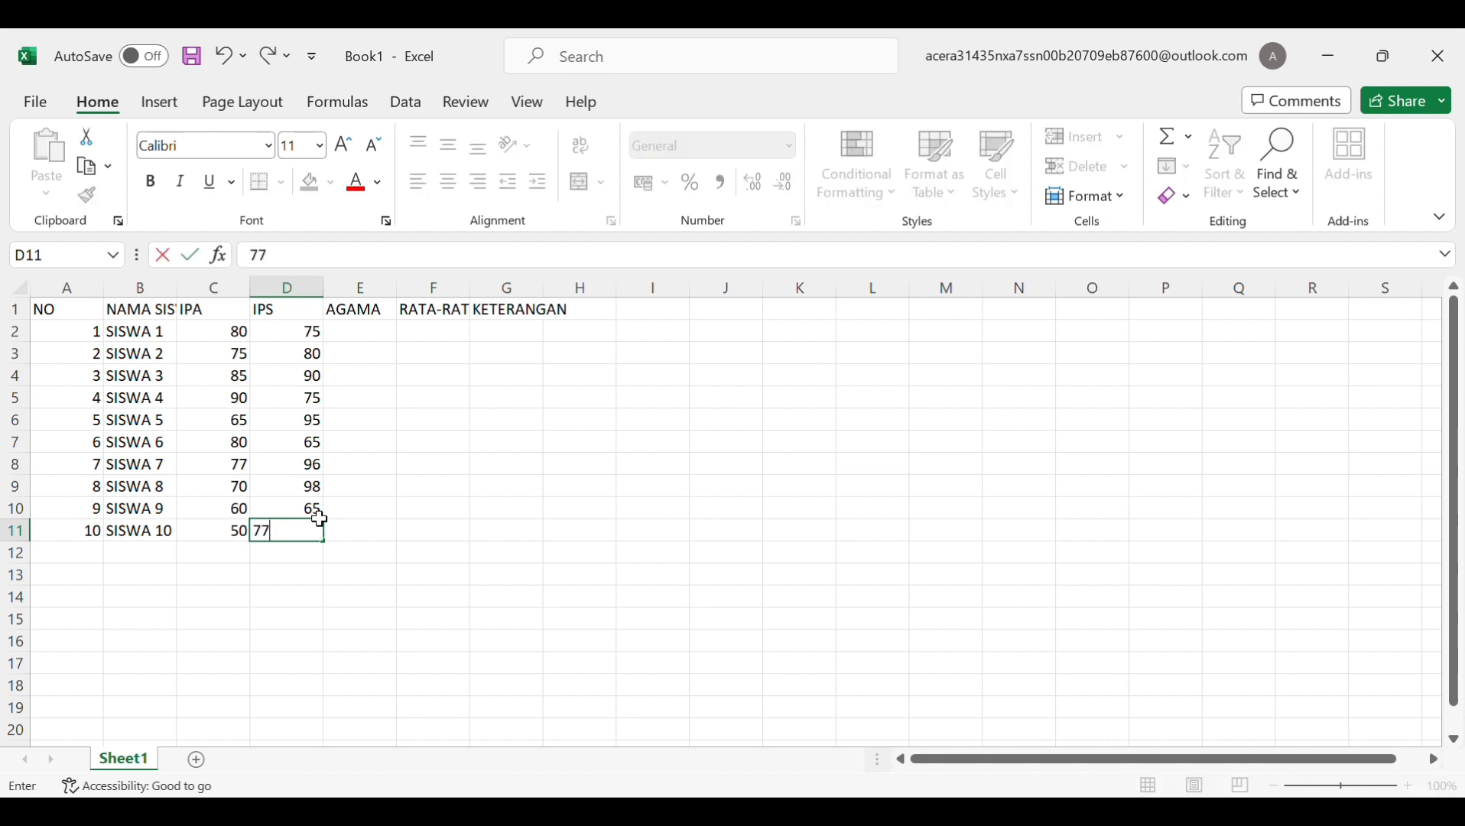
Enter AGAMA scores 80, 90, 75, 65, 80 and 98 in E2:E7
click(374, 336)
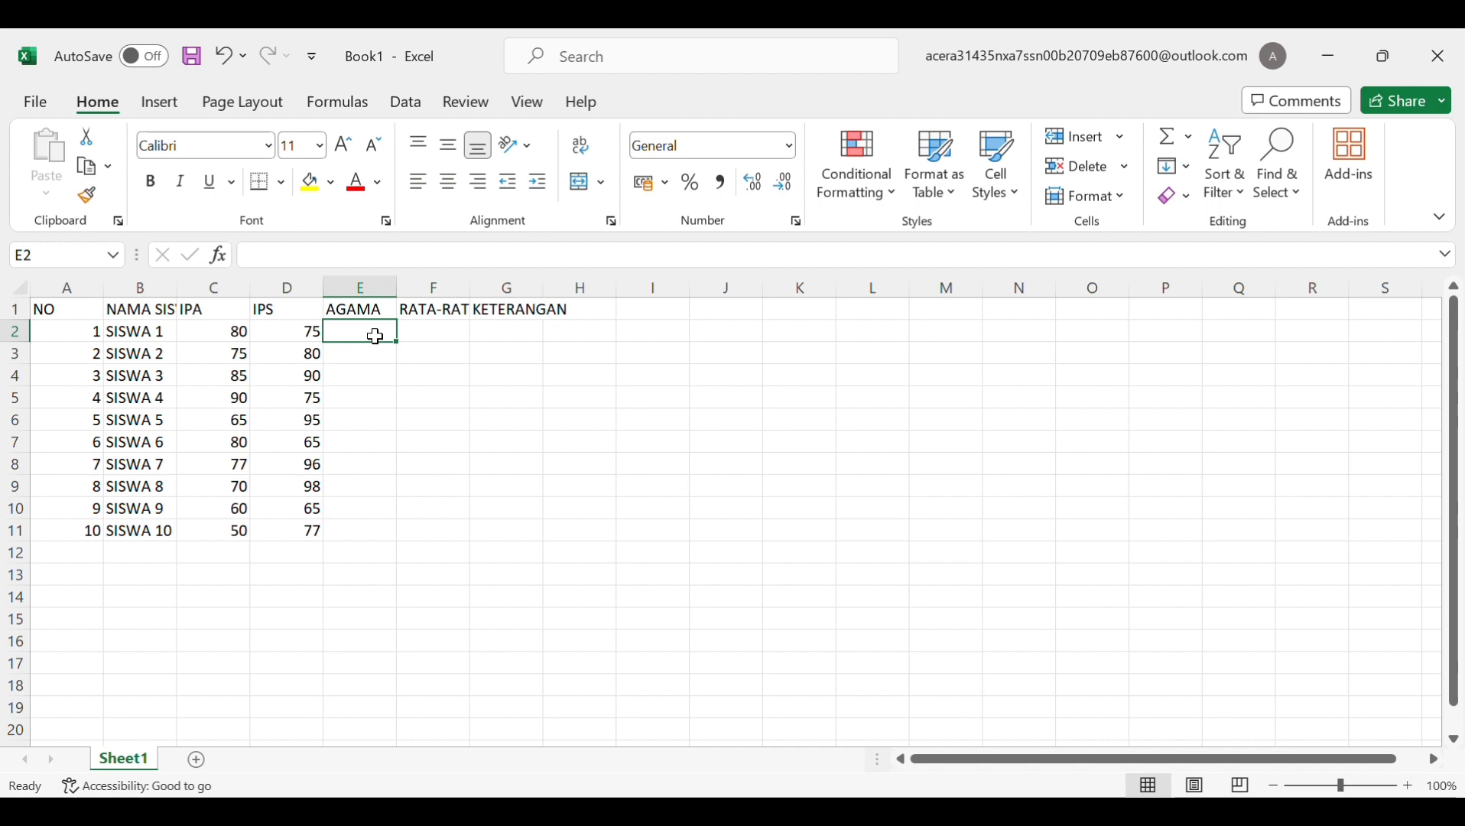
text(80)
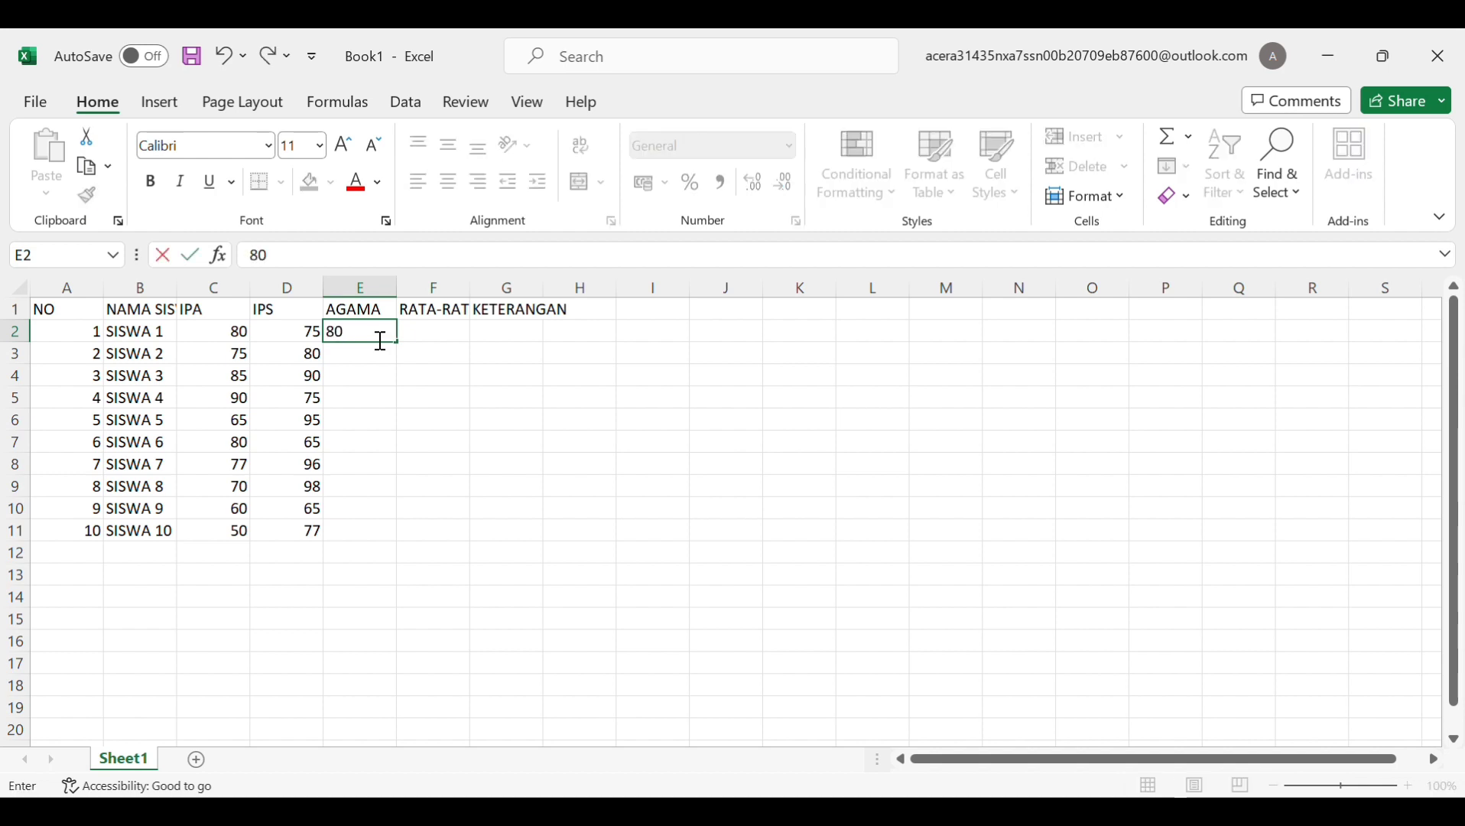
key(Return)
text(90)
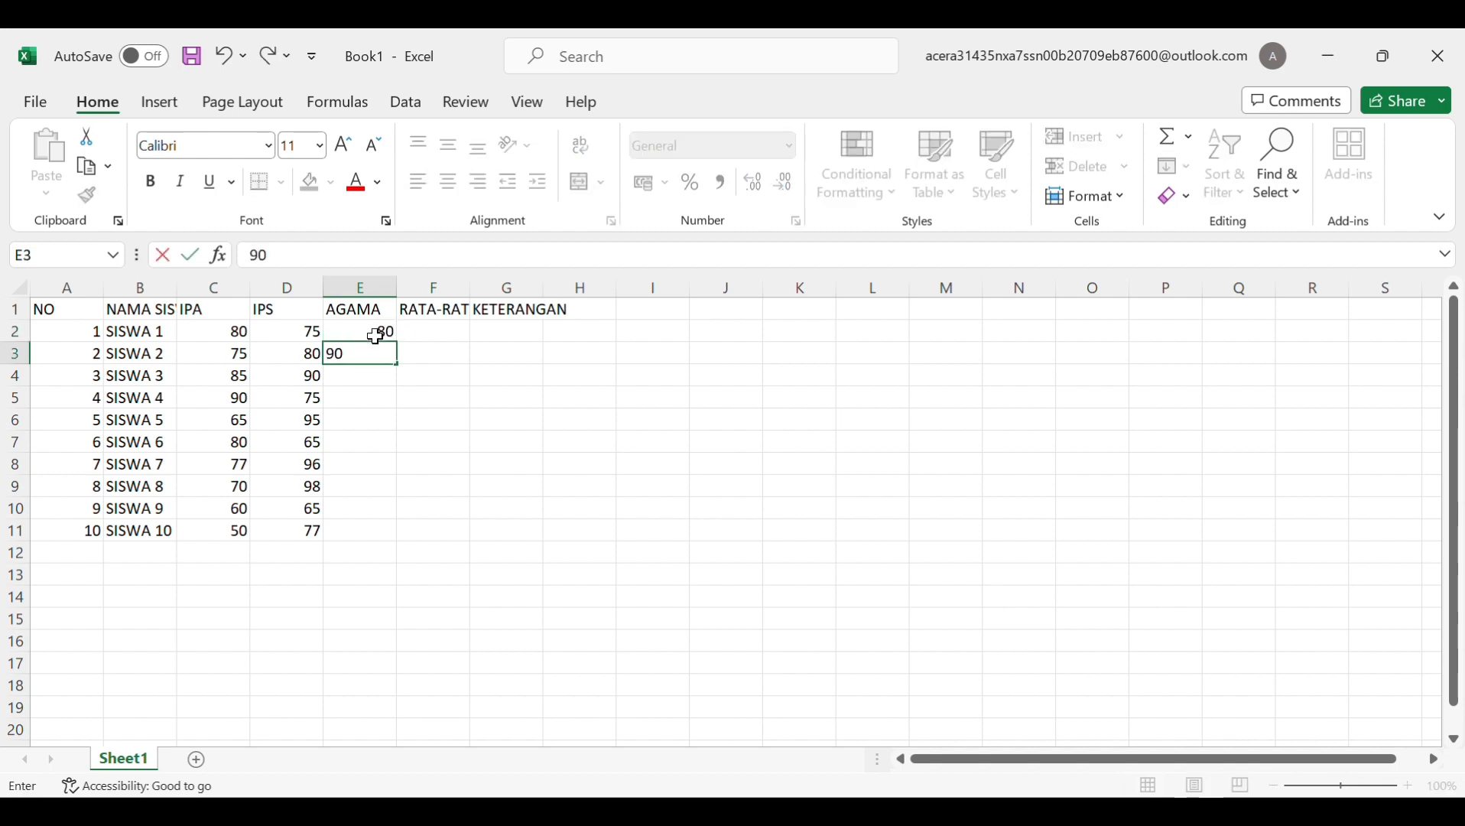
key(Return)
text(75)
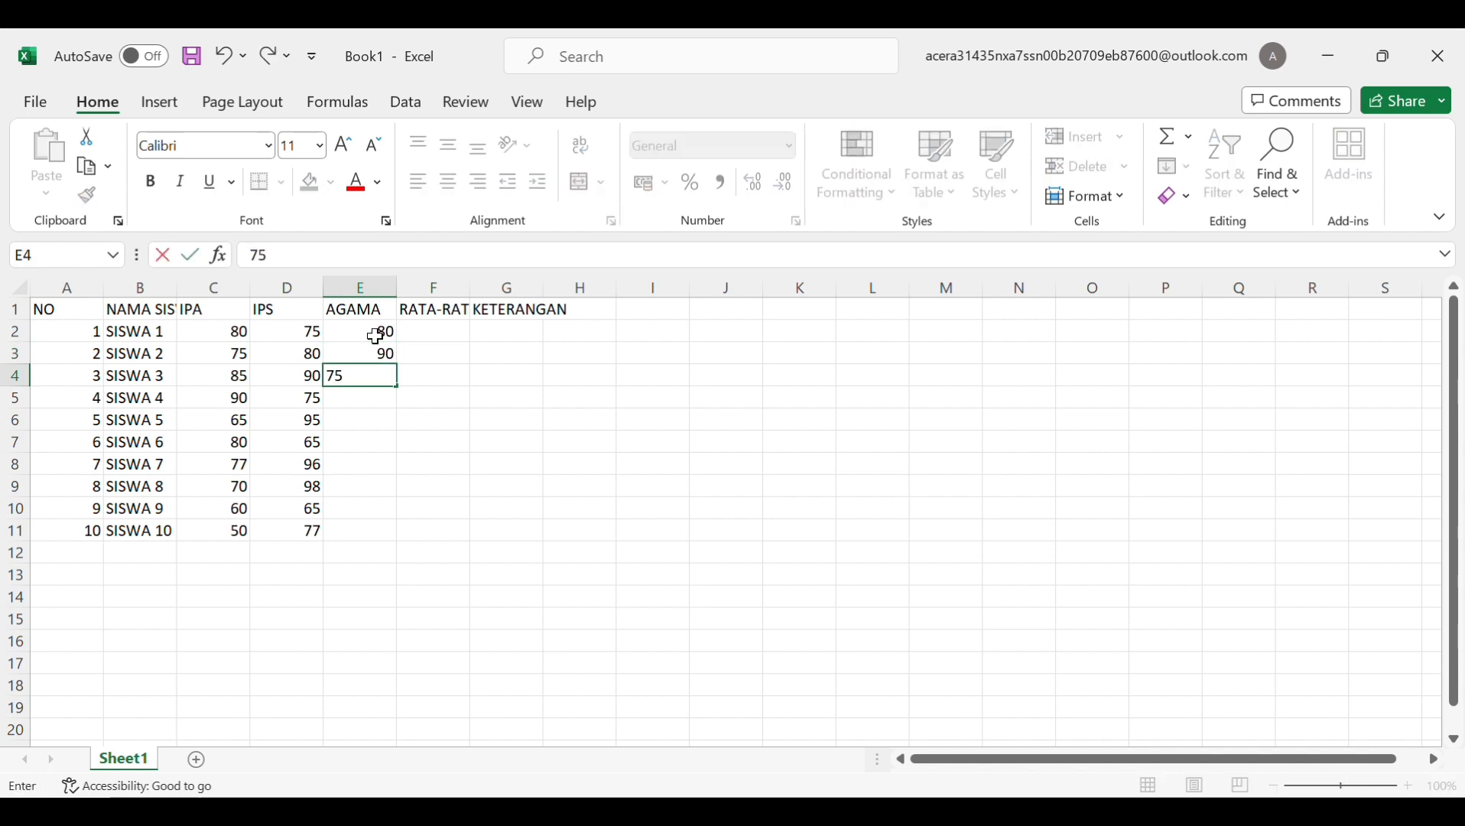
key(Return)
text(65)
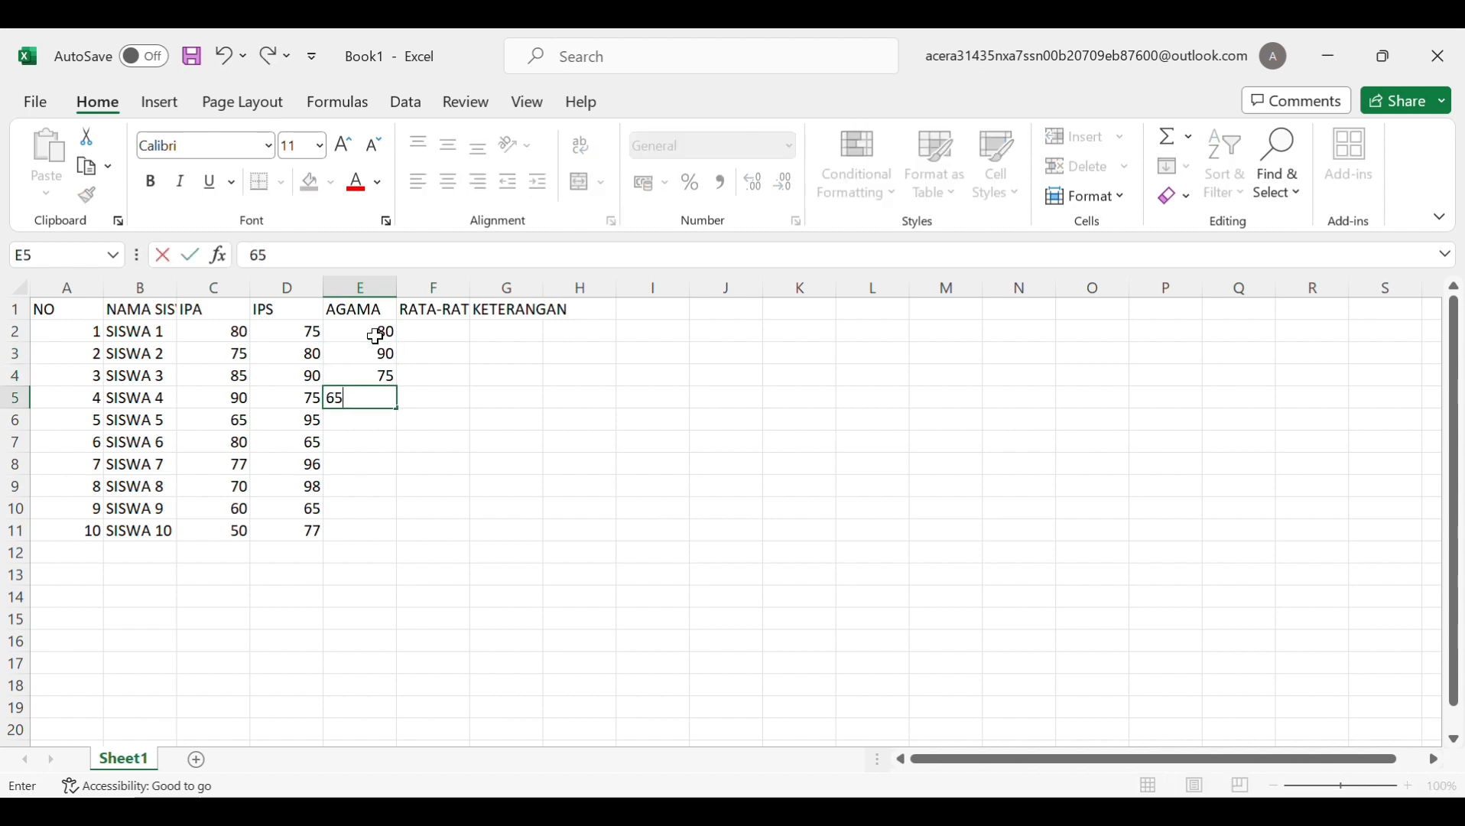
key(Return)
text(80)
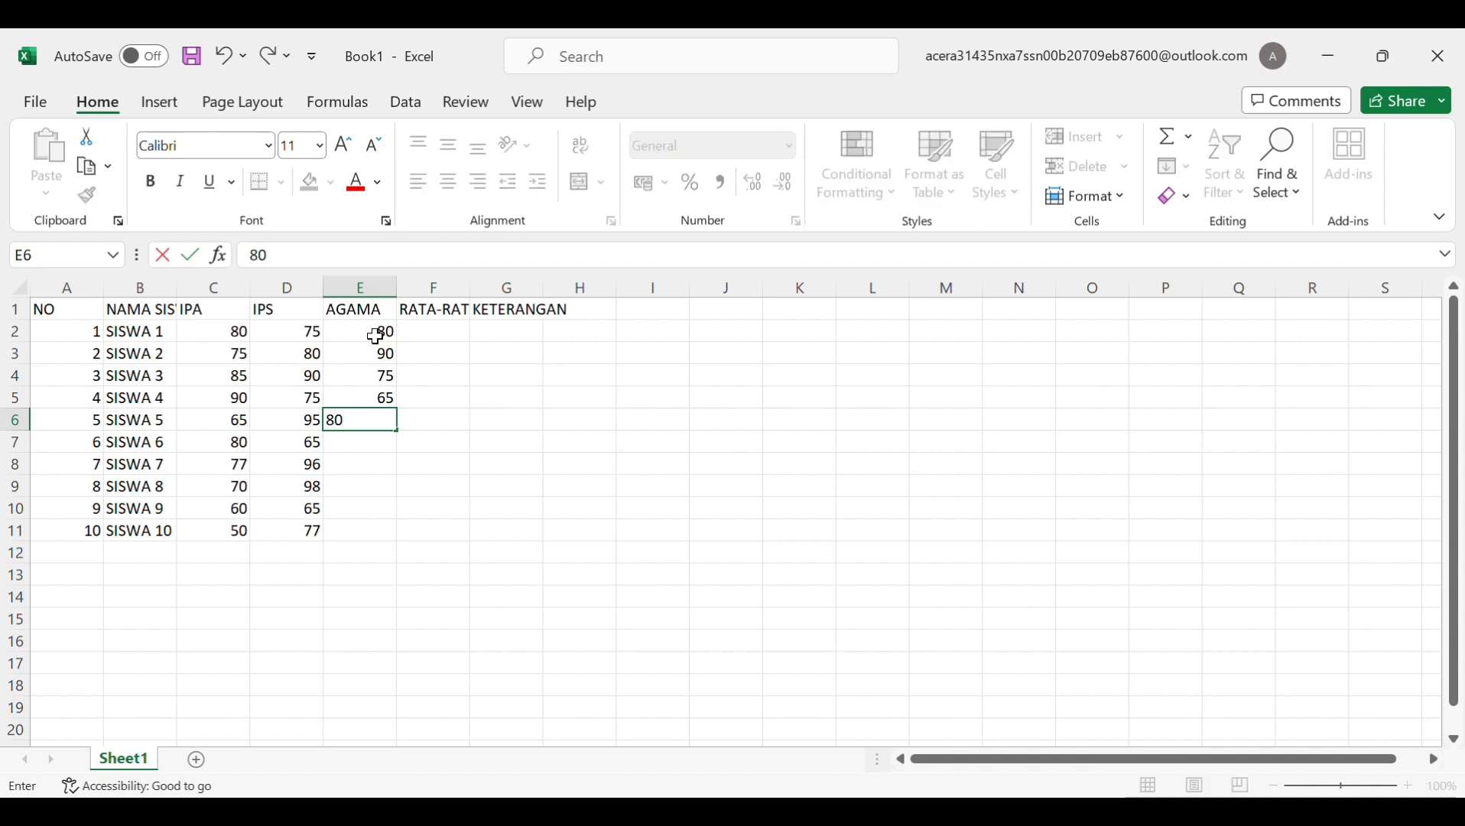
key(Return)
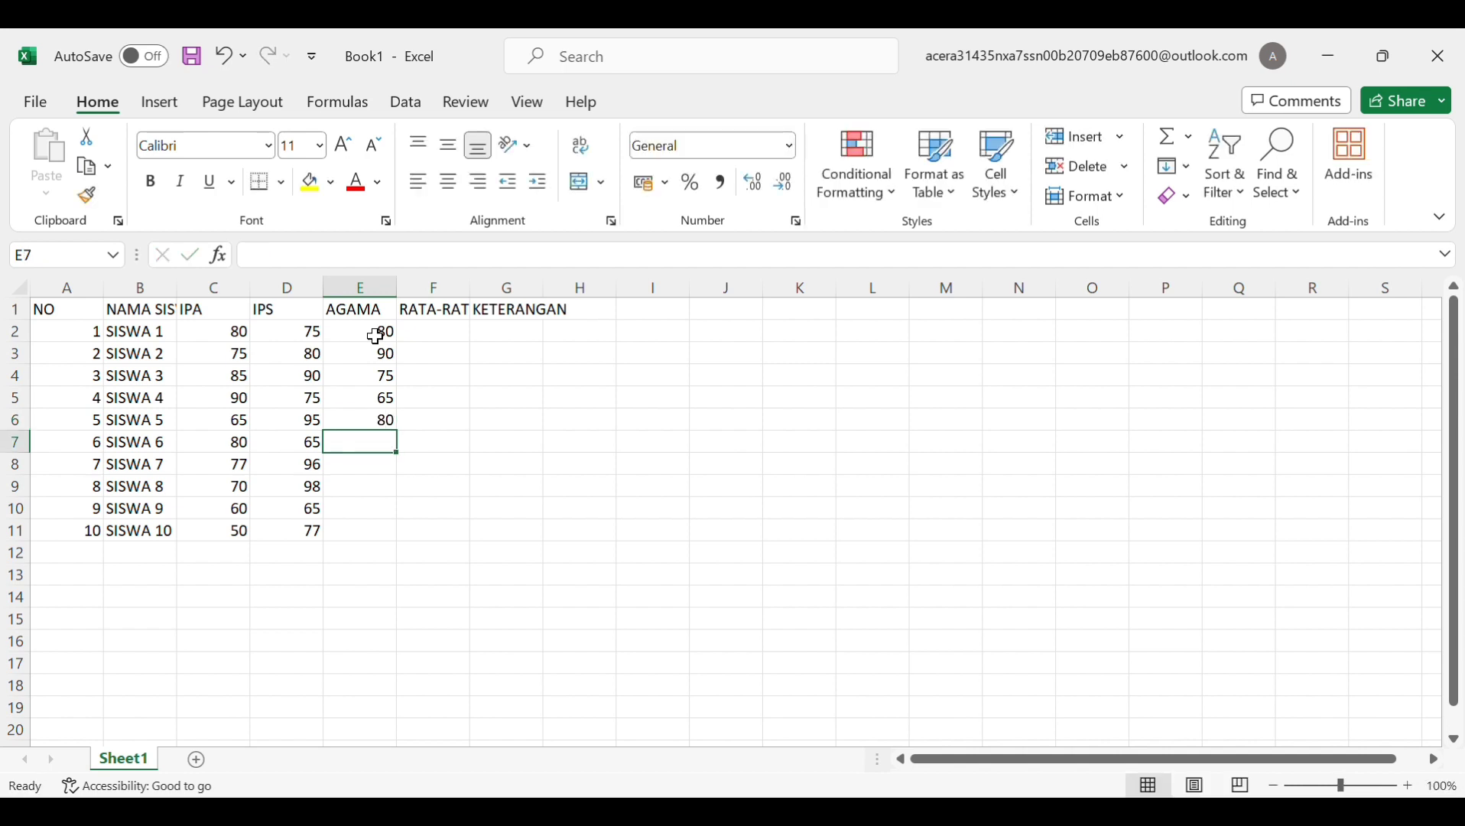
text(98)
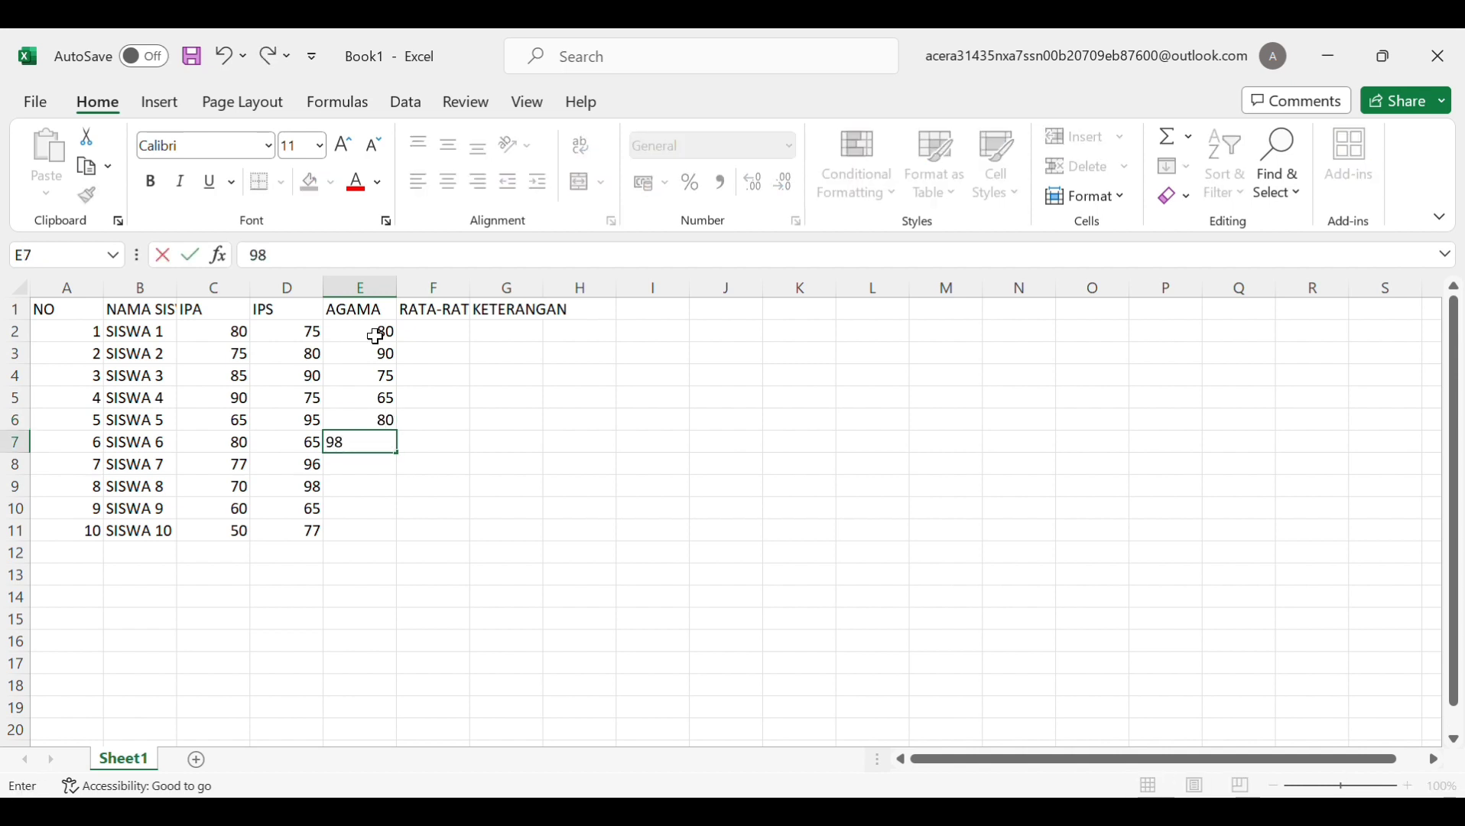
key(Return)
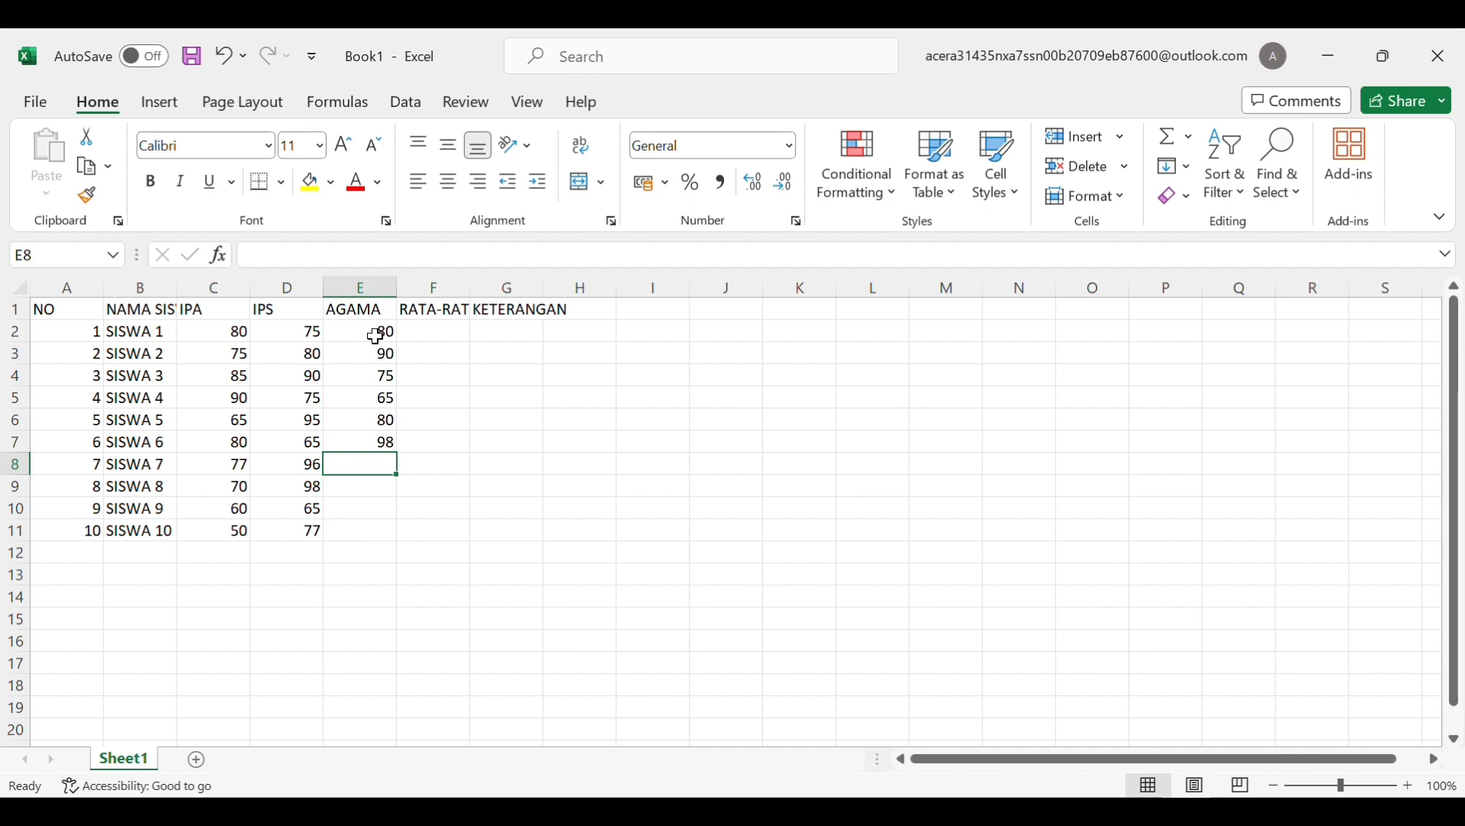
Enter AGAMA scores 75, 90, 98 and 77 for SISWA 7–10
text(75)
key(Return)
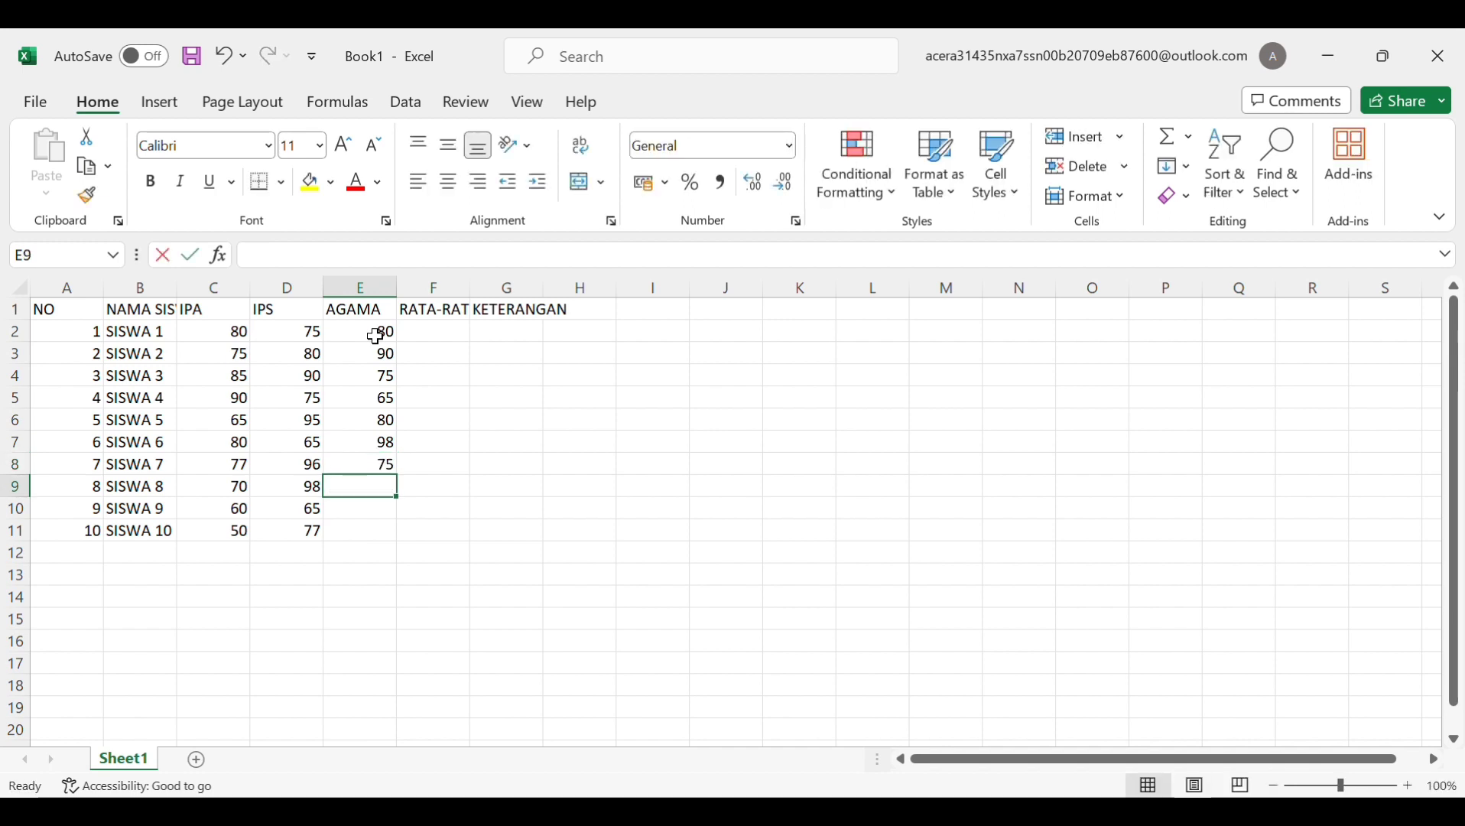
text(90)
key(Return)
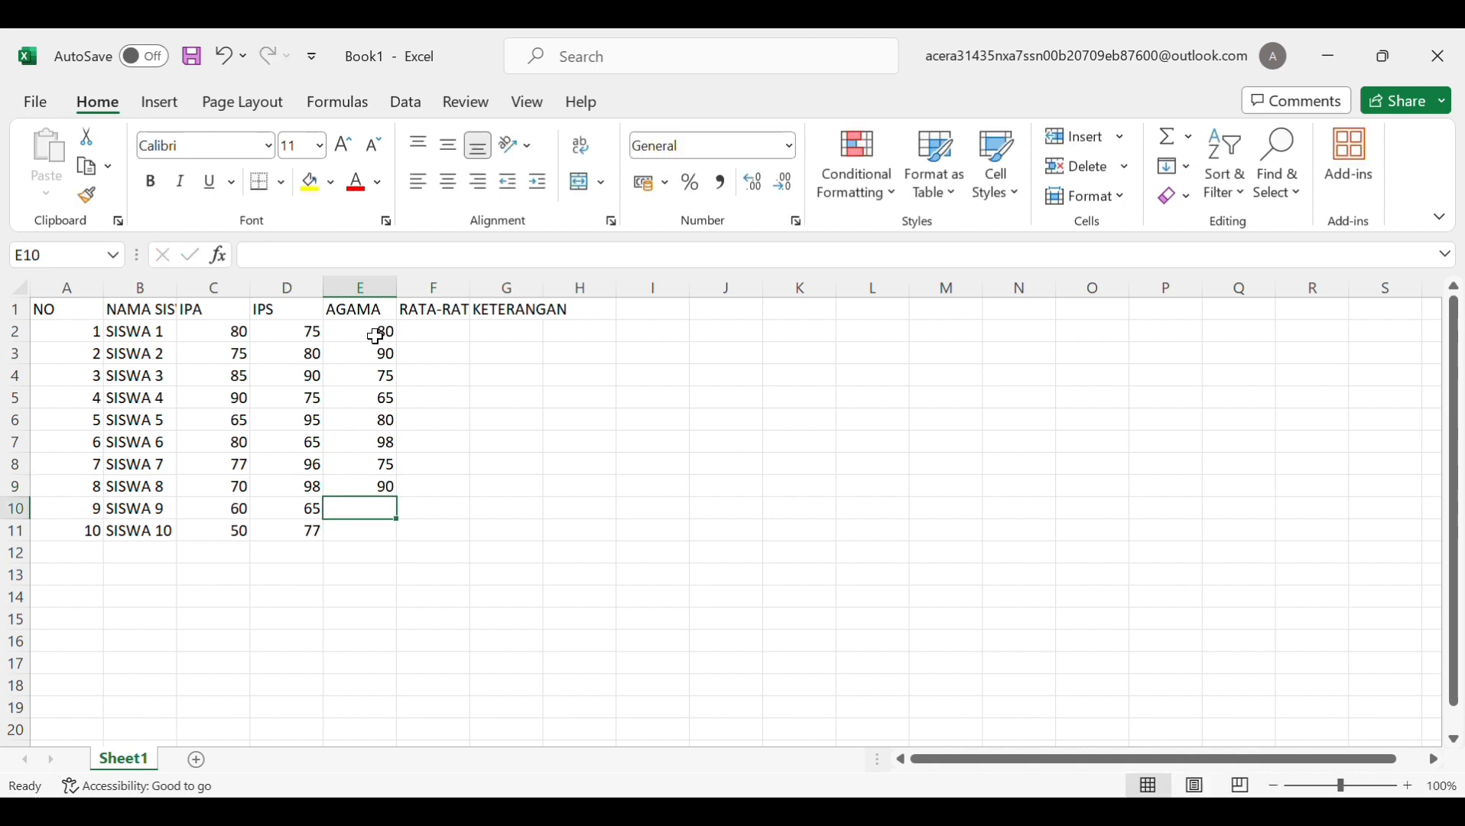
text(98)
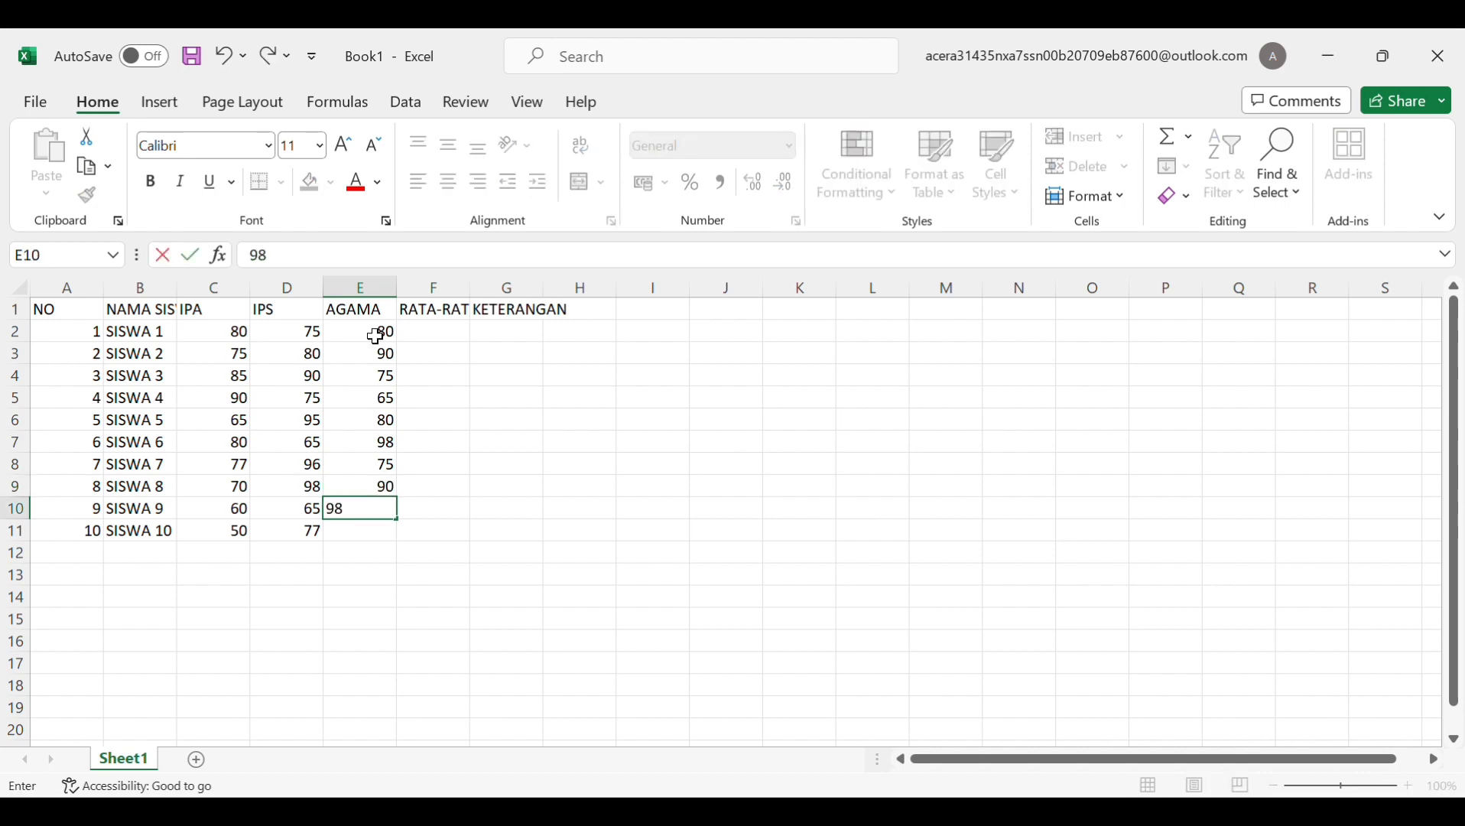
key(Return)
text(77)
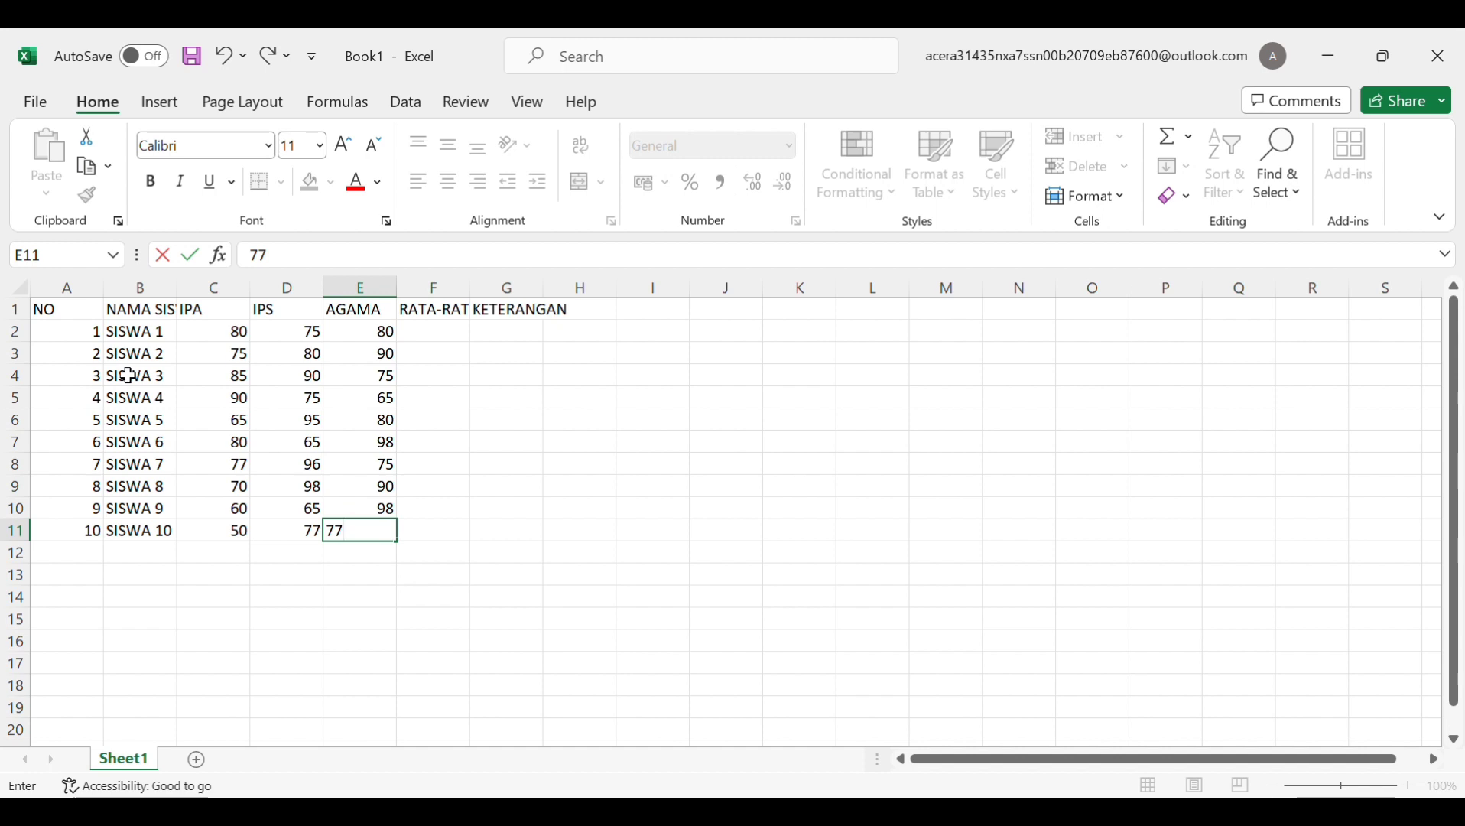
click(113, 317)
Narrow column A to fit NO and widen columns B and C
click(100, 318)
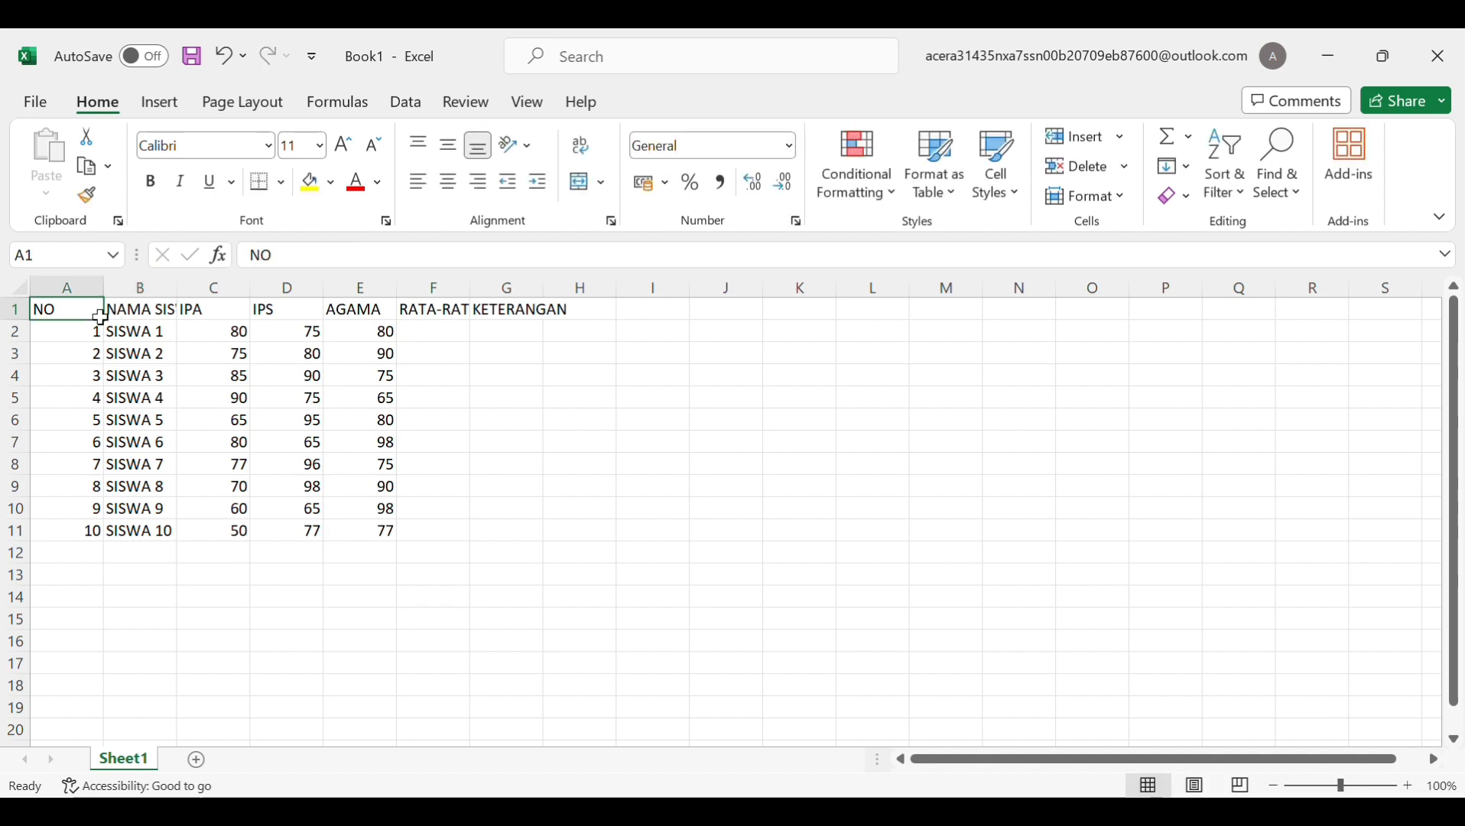
drag(104, 318, 73, 315)
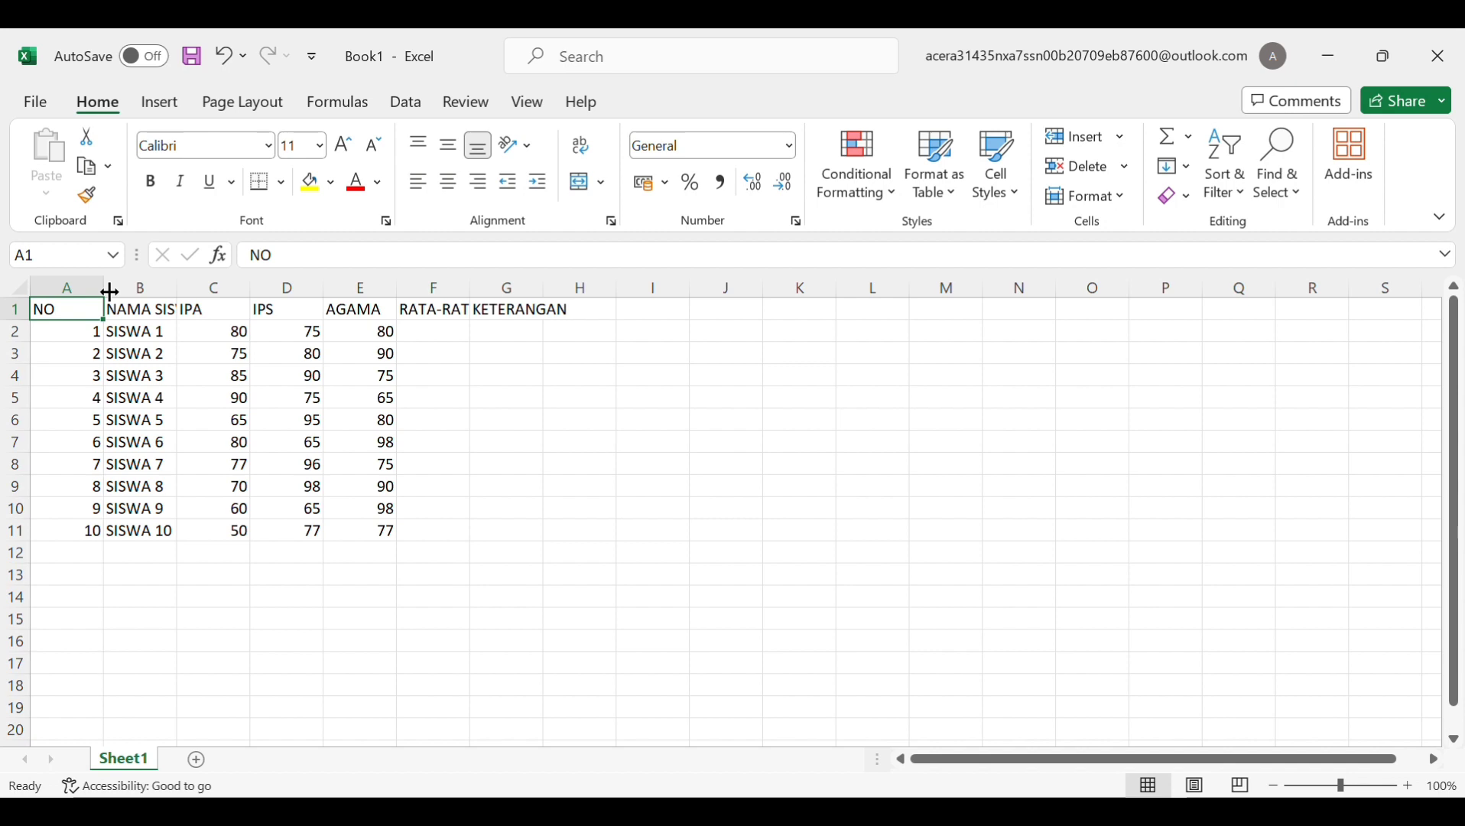
drag(112, 293, 68, 293)
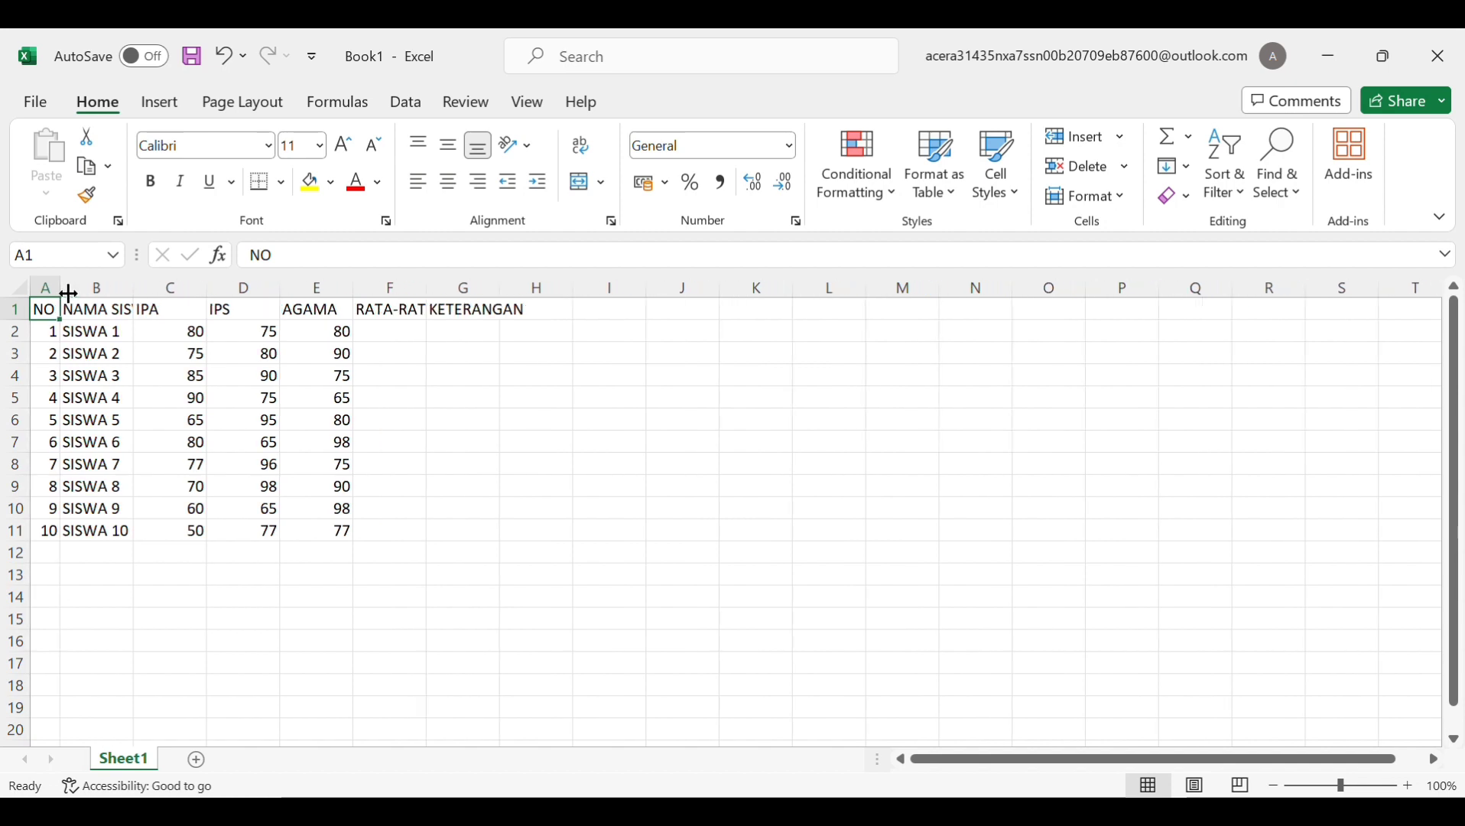
drag(145, 296, 508, 298)
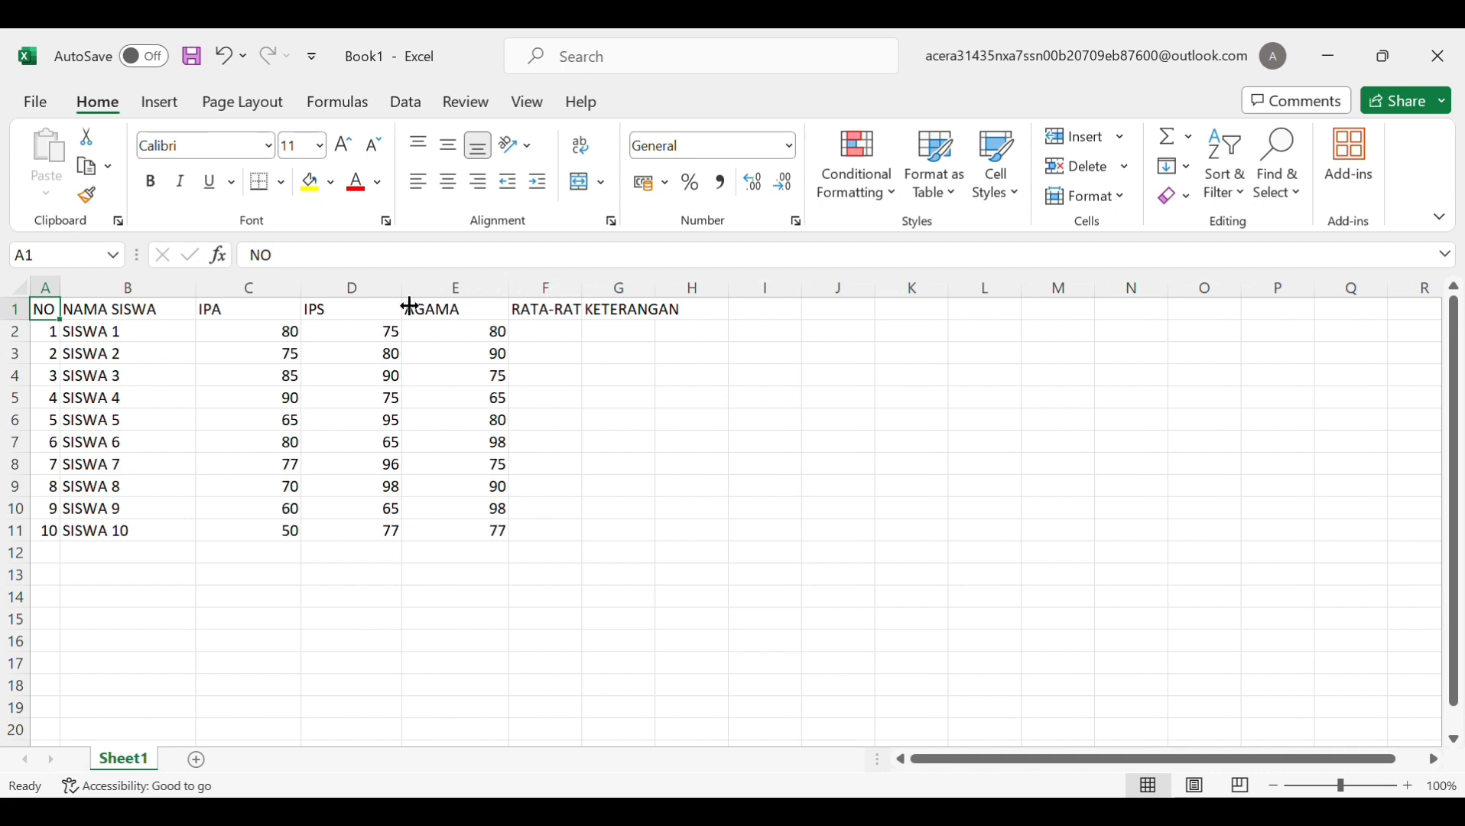
drag(409, 306, 420, 305)
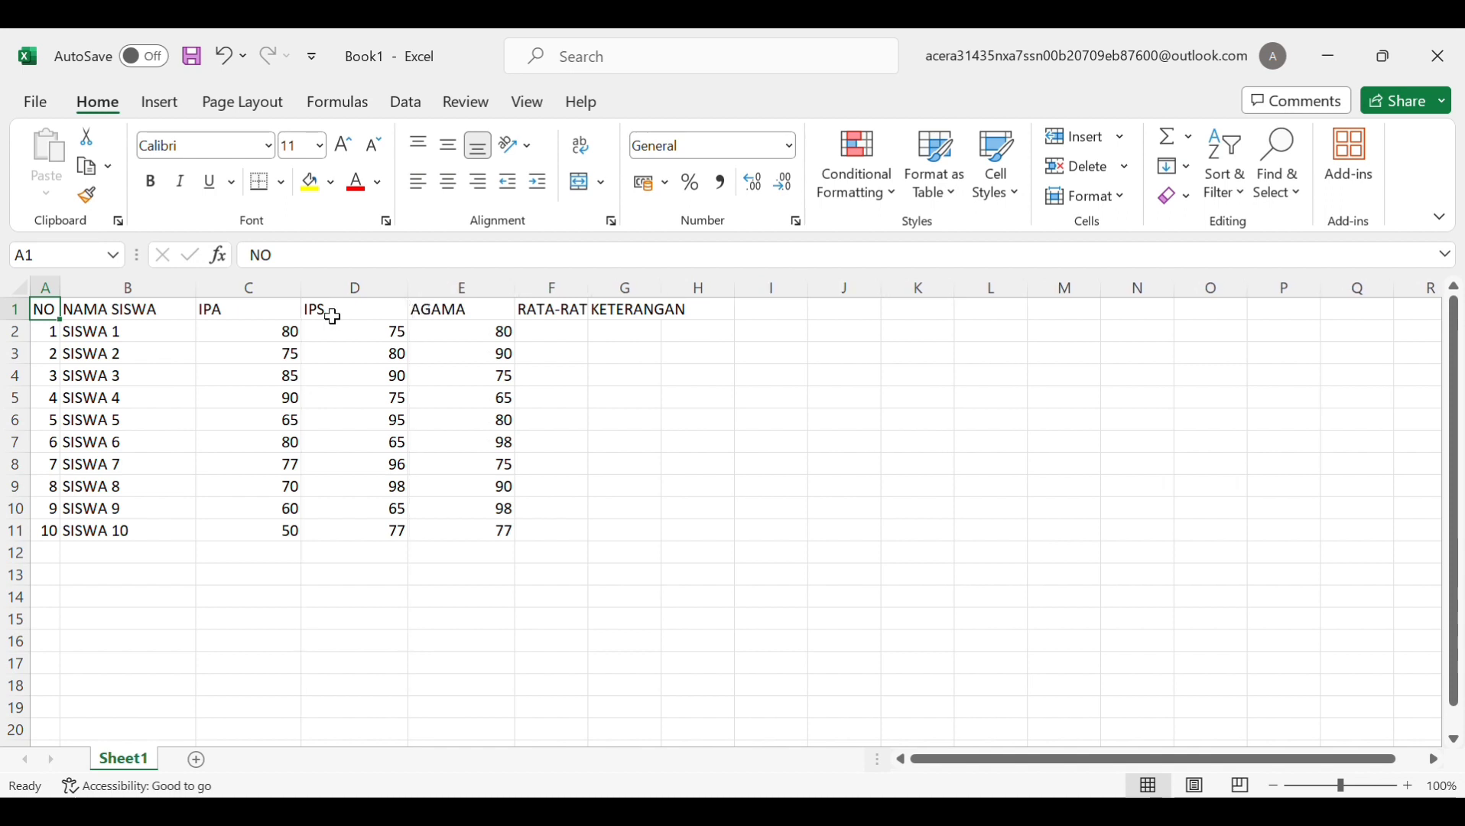
drag(311, 302, 310, 299)
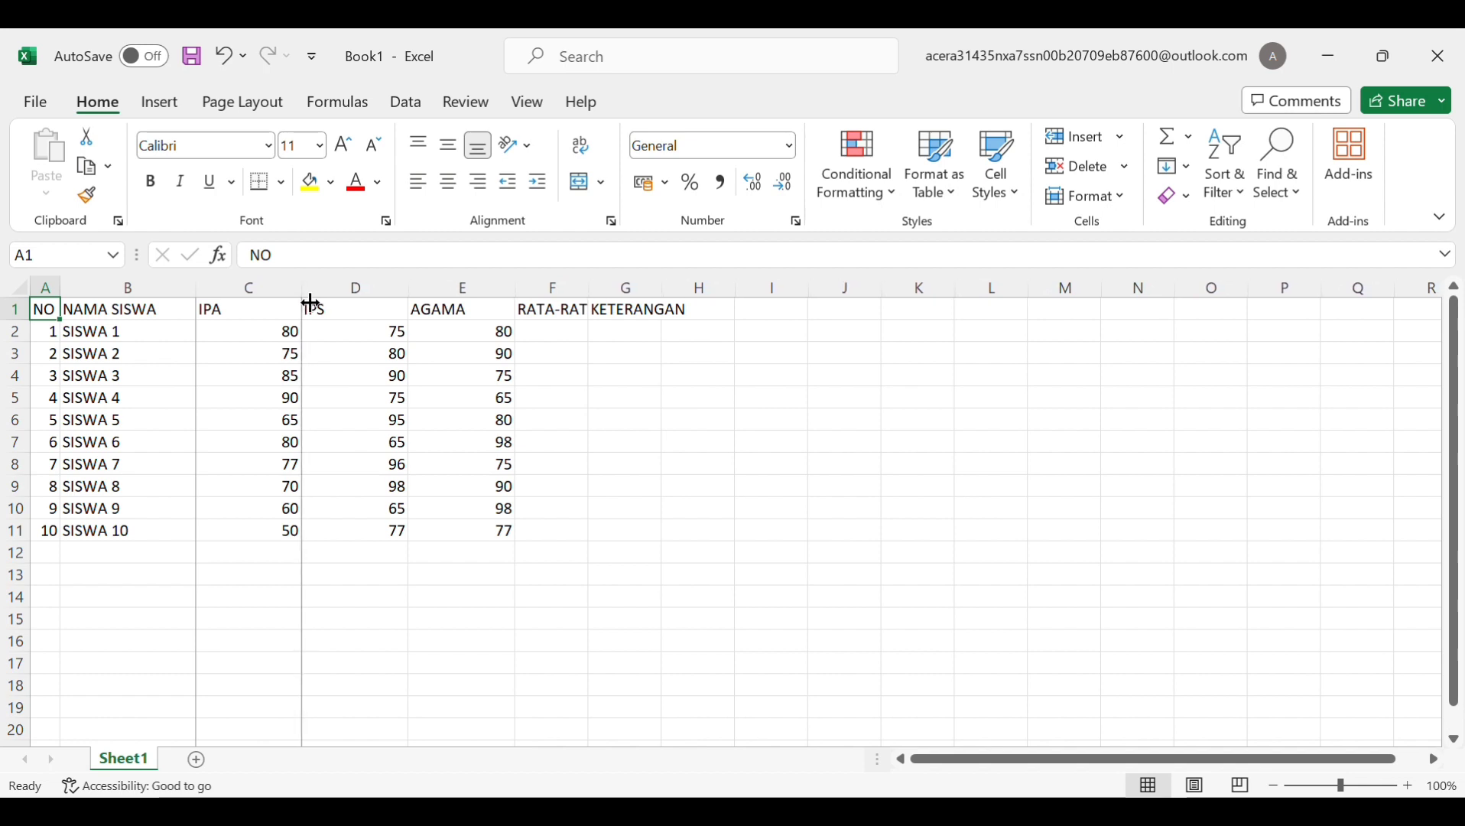
drag(311, 303, 309, 307)
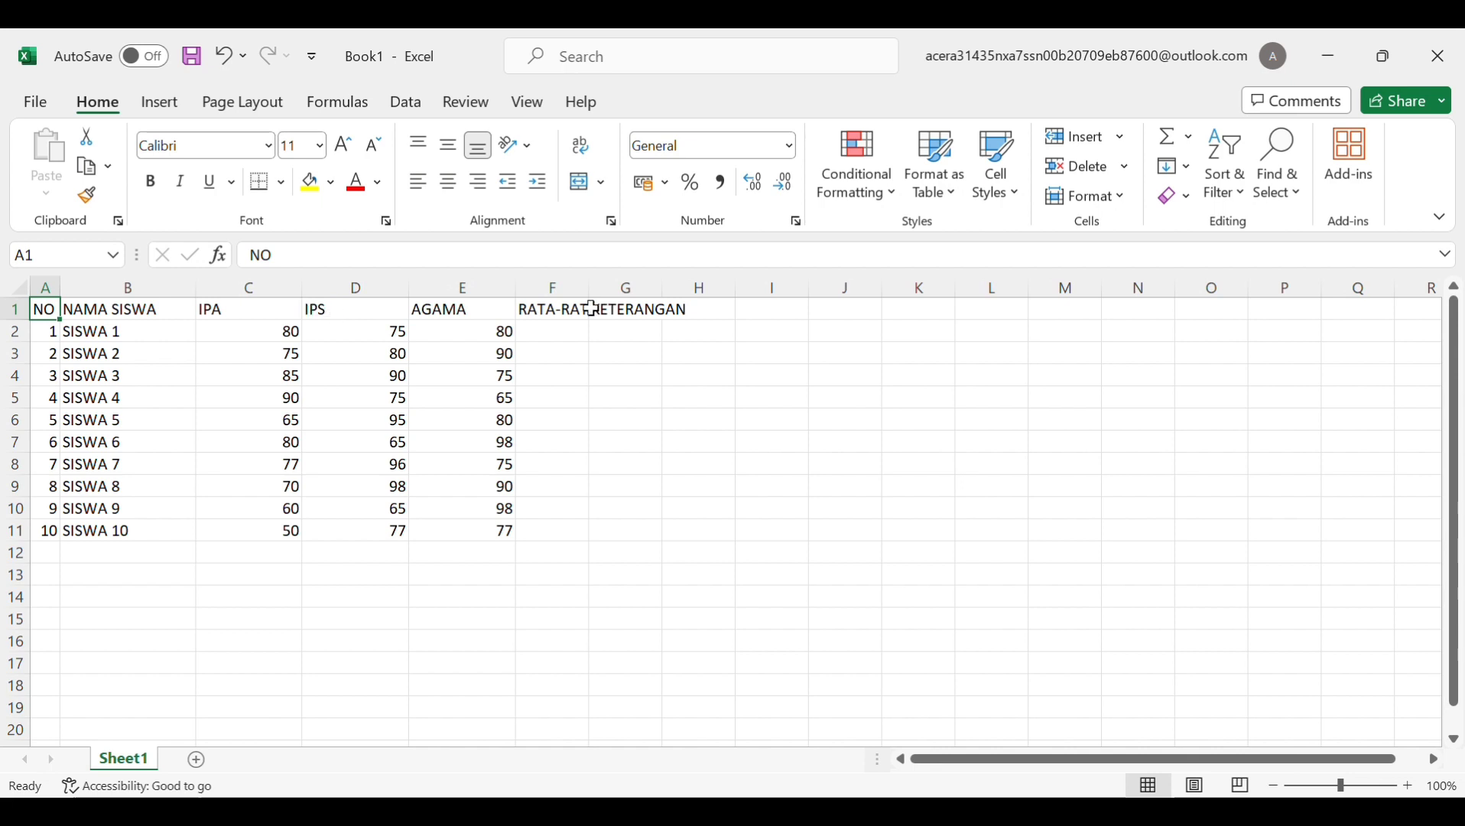
Resize columns F and G so RATA-RATA and KETERANGAN show in full
drag(594, 306, 710, 306)
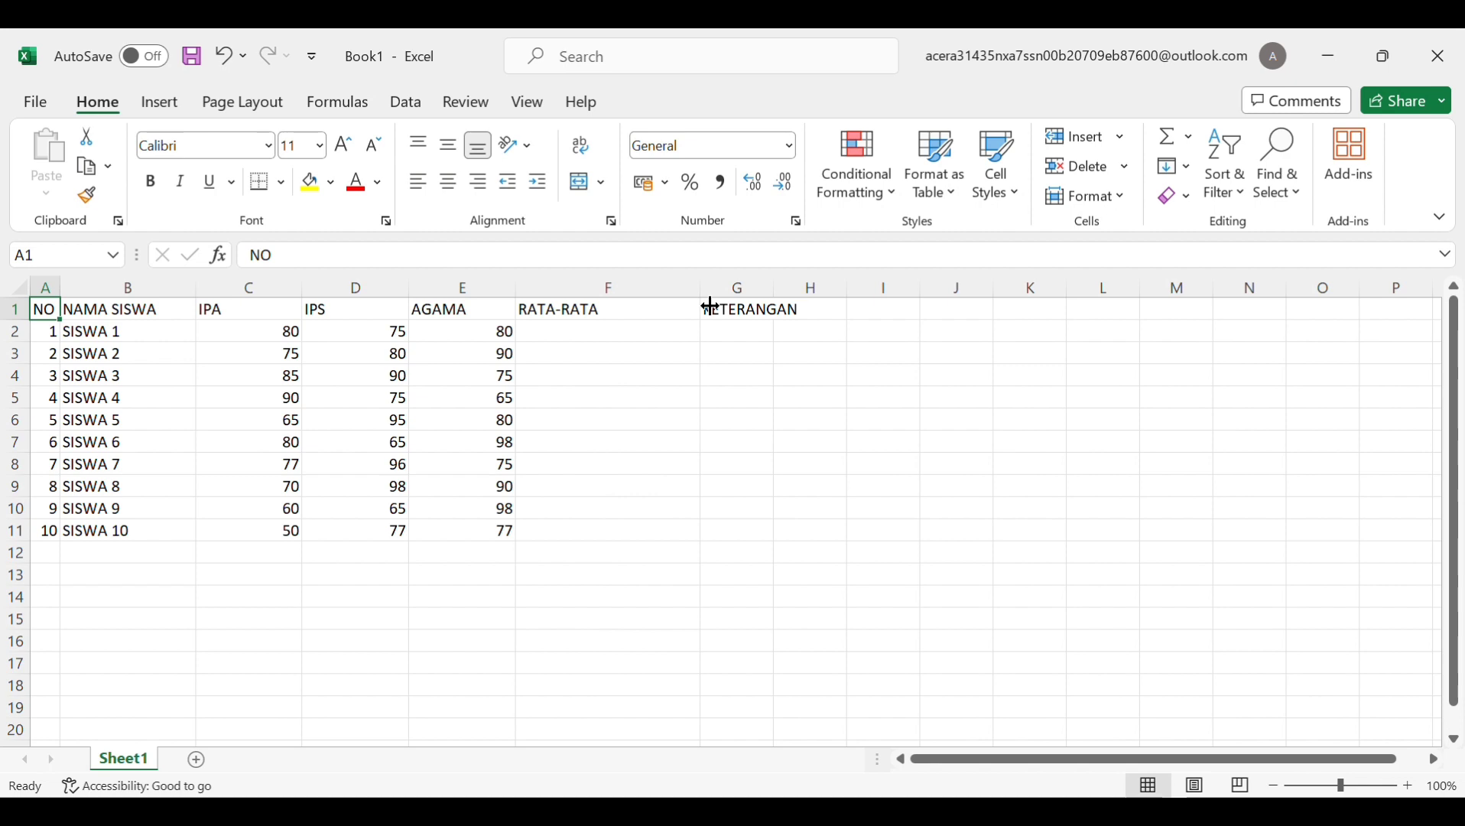
drag(710, 305, 631, 306)
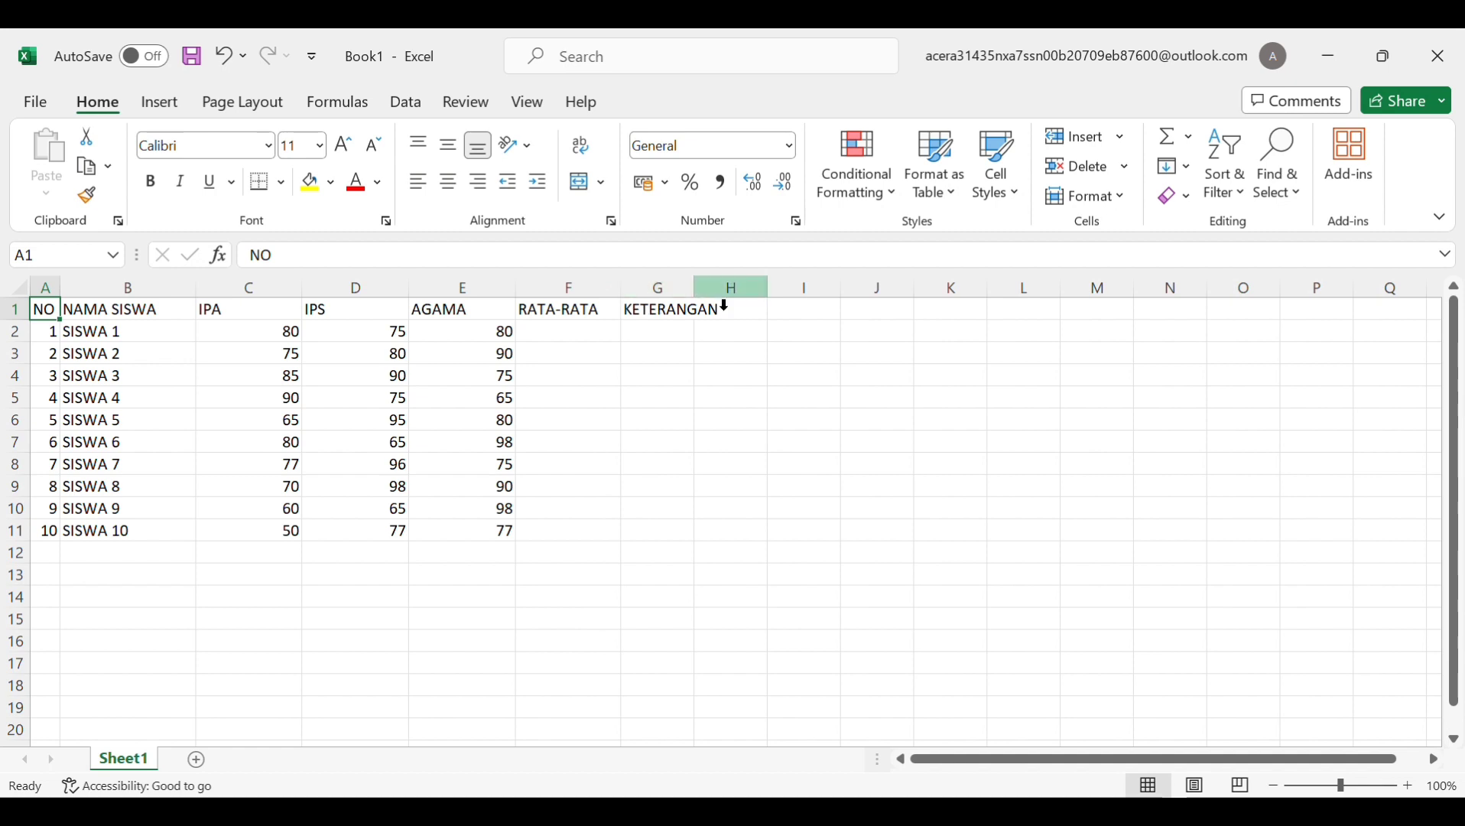
drag(696, 304, 814, 298)
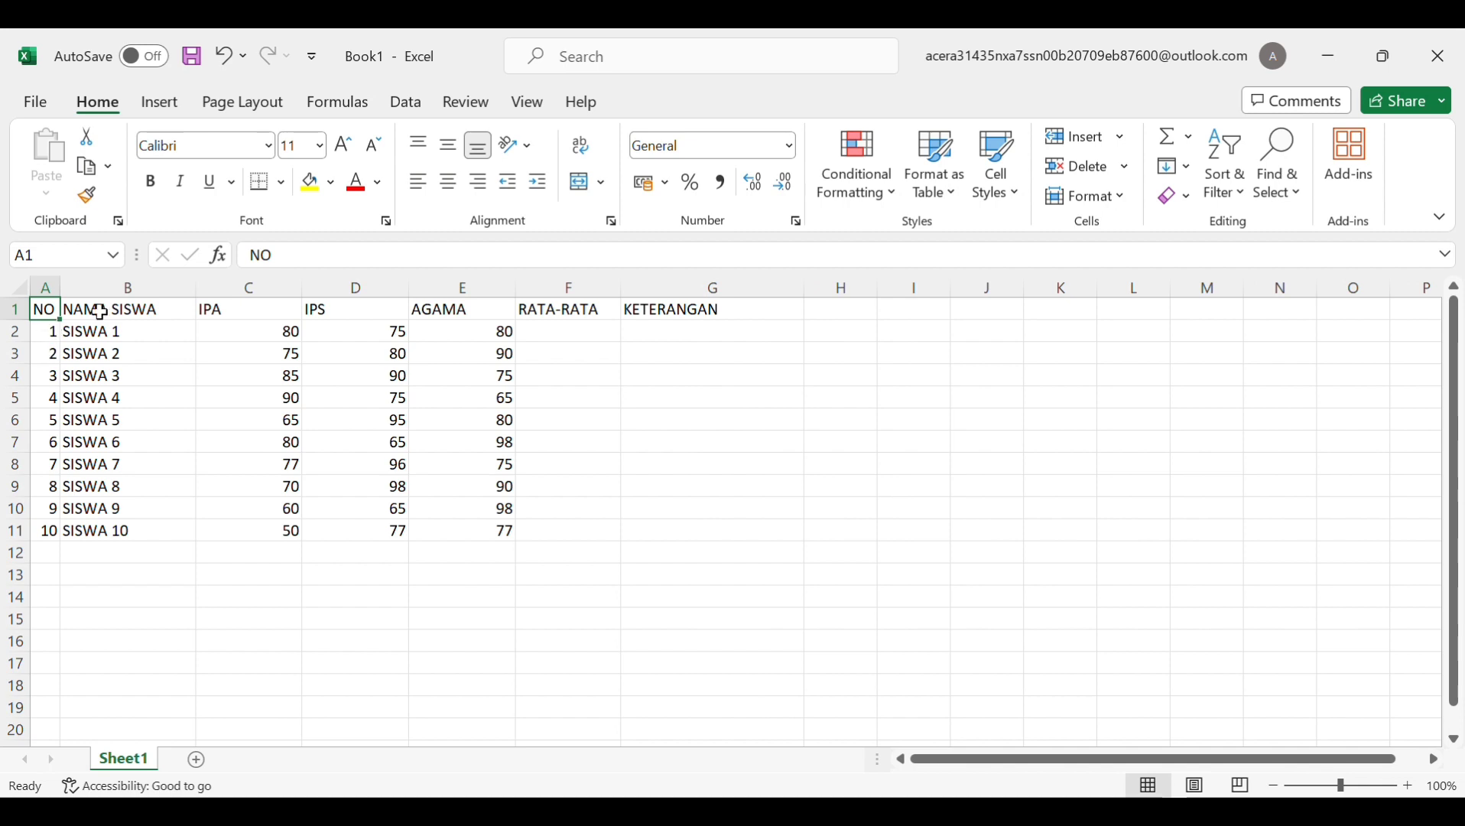
mouse_move(66, 317)
mouse_down()
mouse_move(340, 325)
mouse_move(114, 330)
mouse_move(54, 309)
mouse_move(66, 312)
mouse_up()
Center the NAMA SISWA, IPA, IPS and AGAMA headers horizontally and vertically
click(72, 309)
click(448, 145)
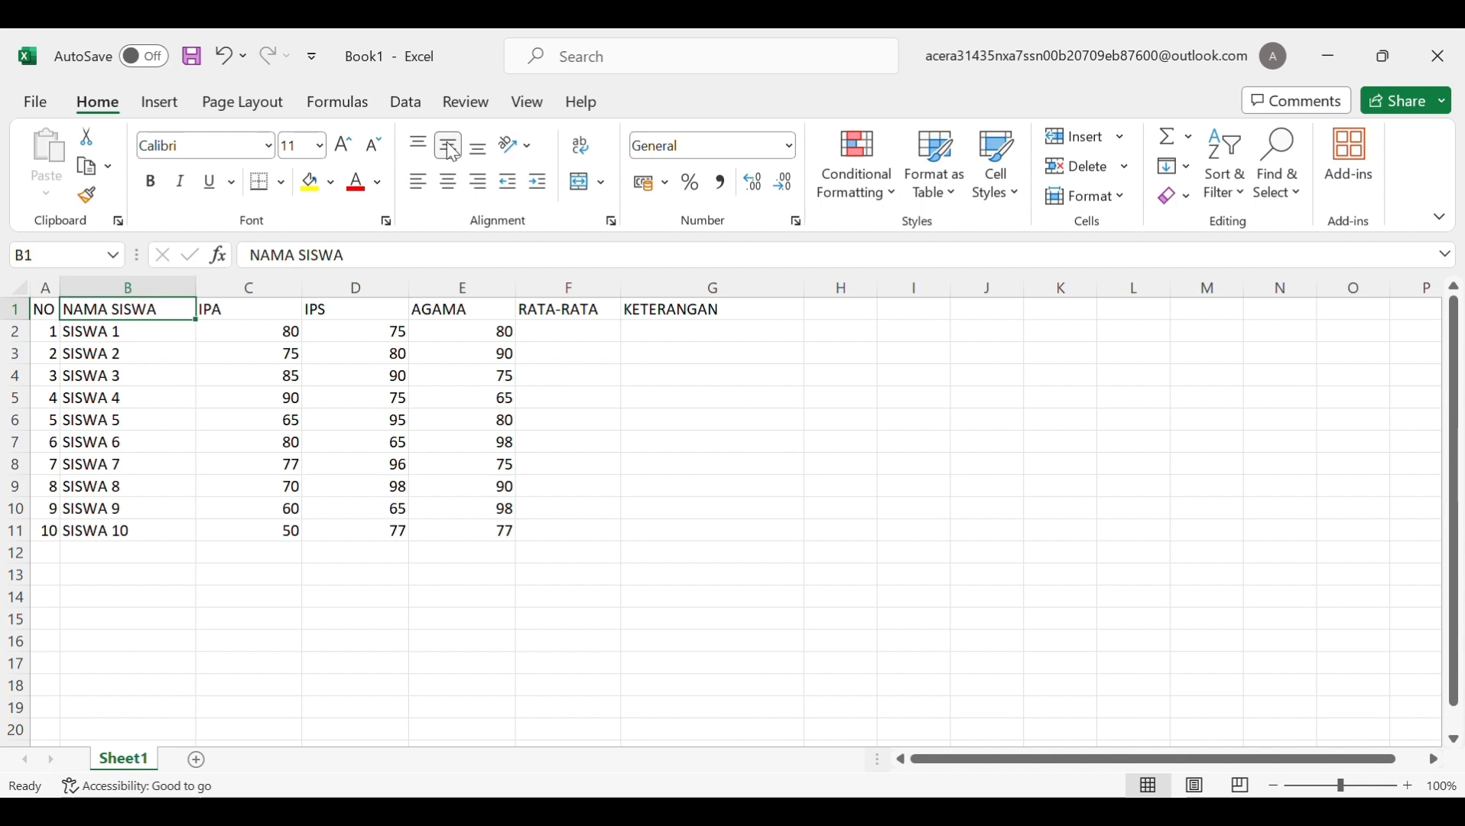
click(448, 181)
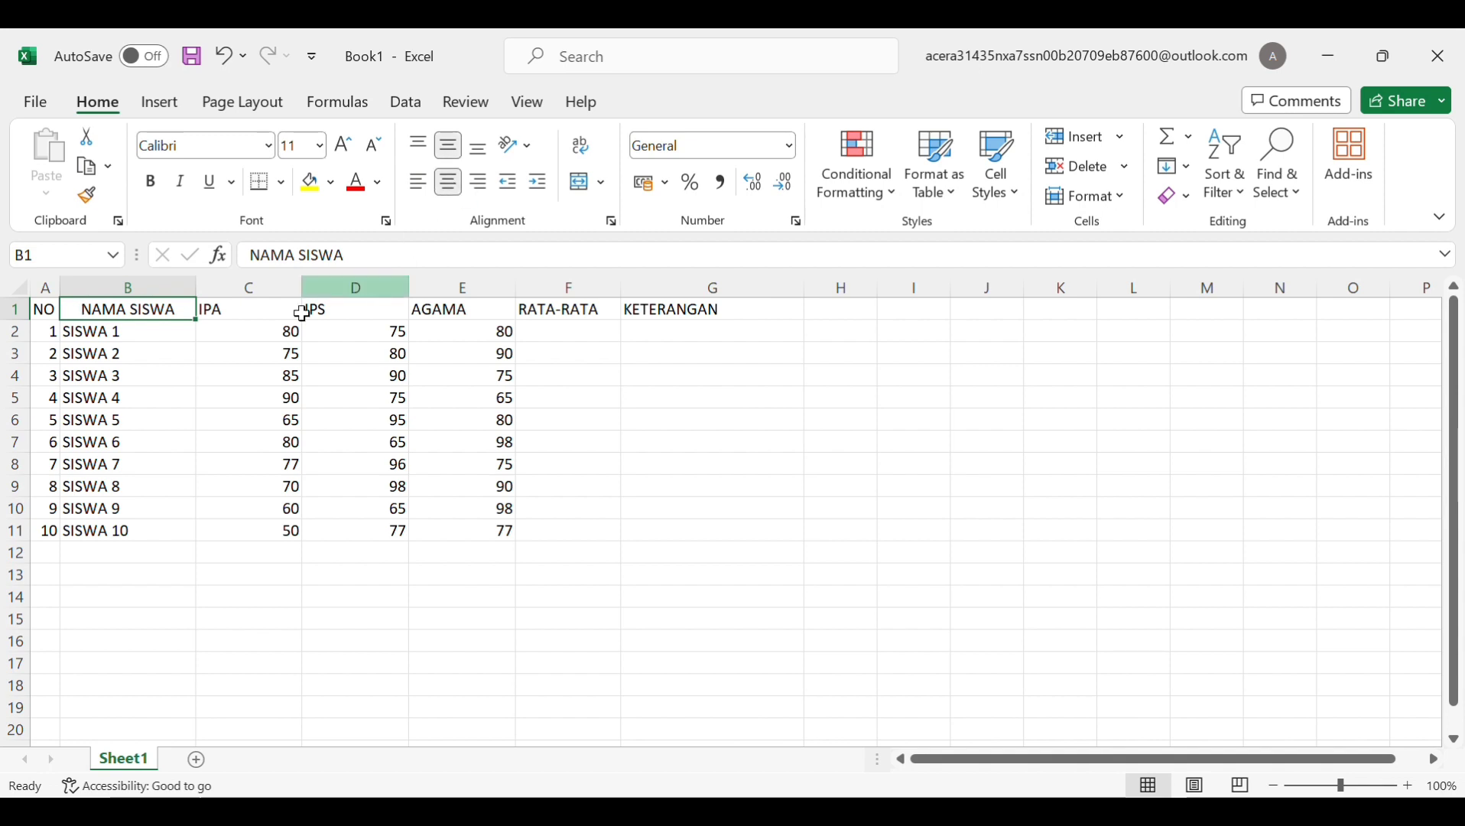
click(262, 310)
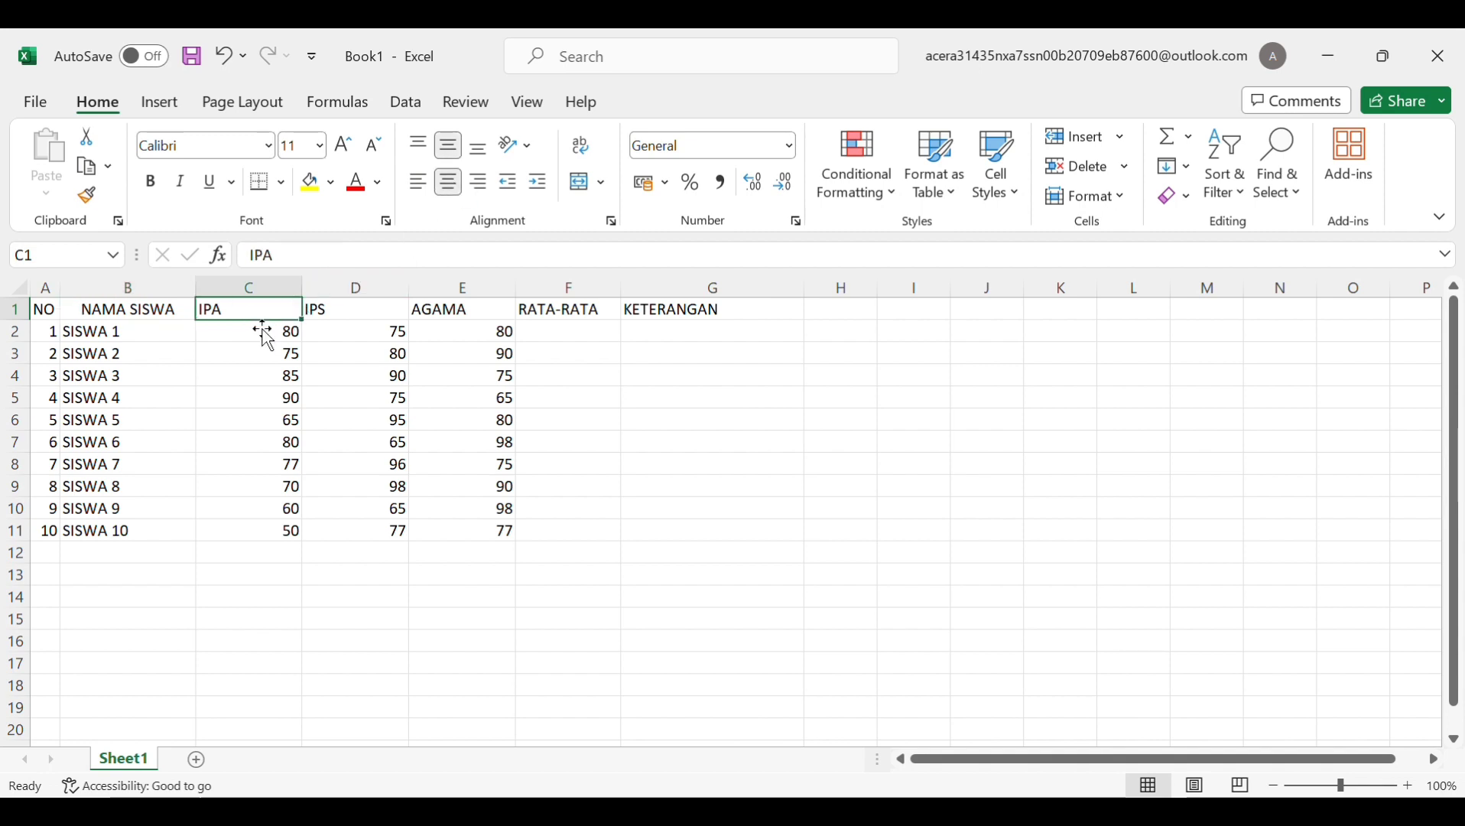
click(448, 183)
click(457, 152)
click(354, 332)
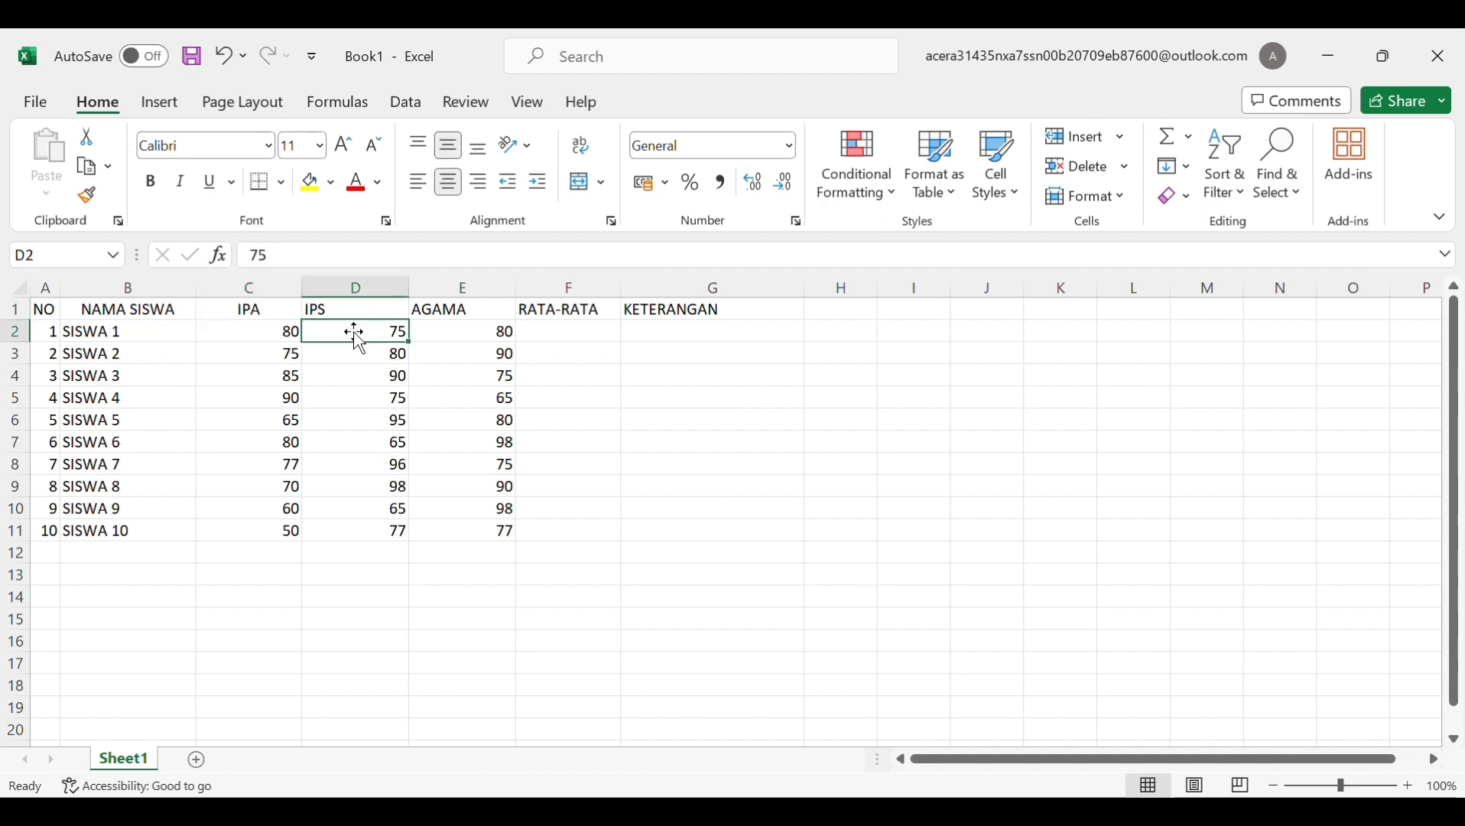
click(354, 316)
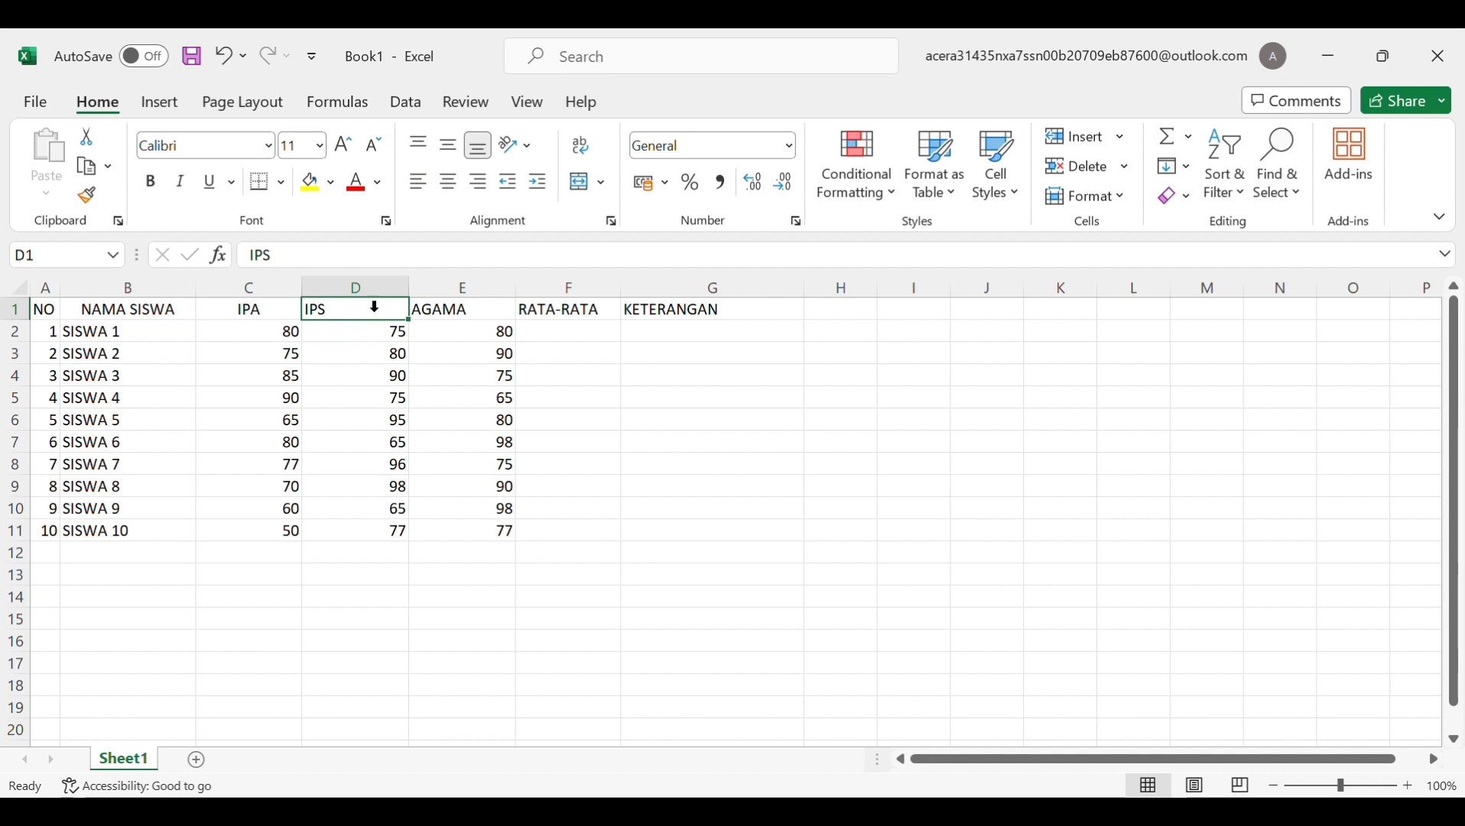
click(462, 191)
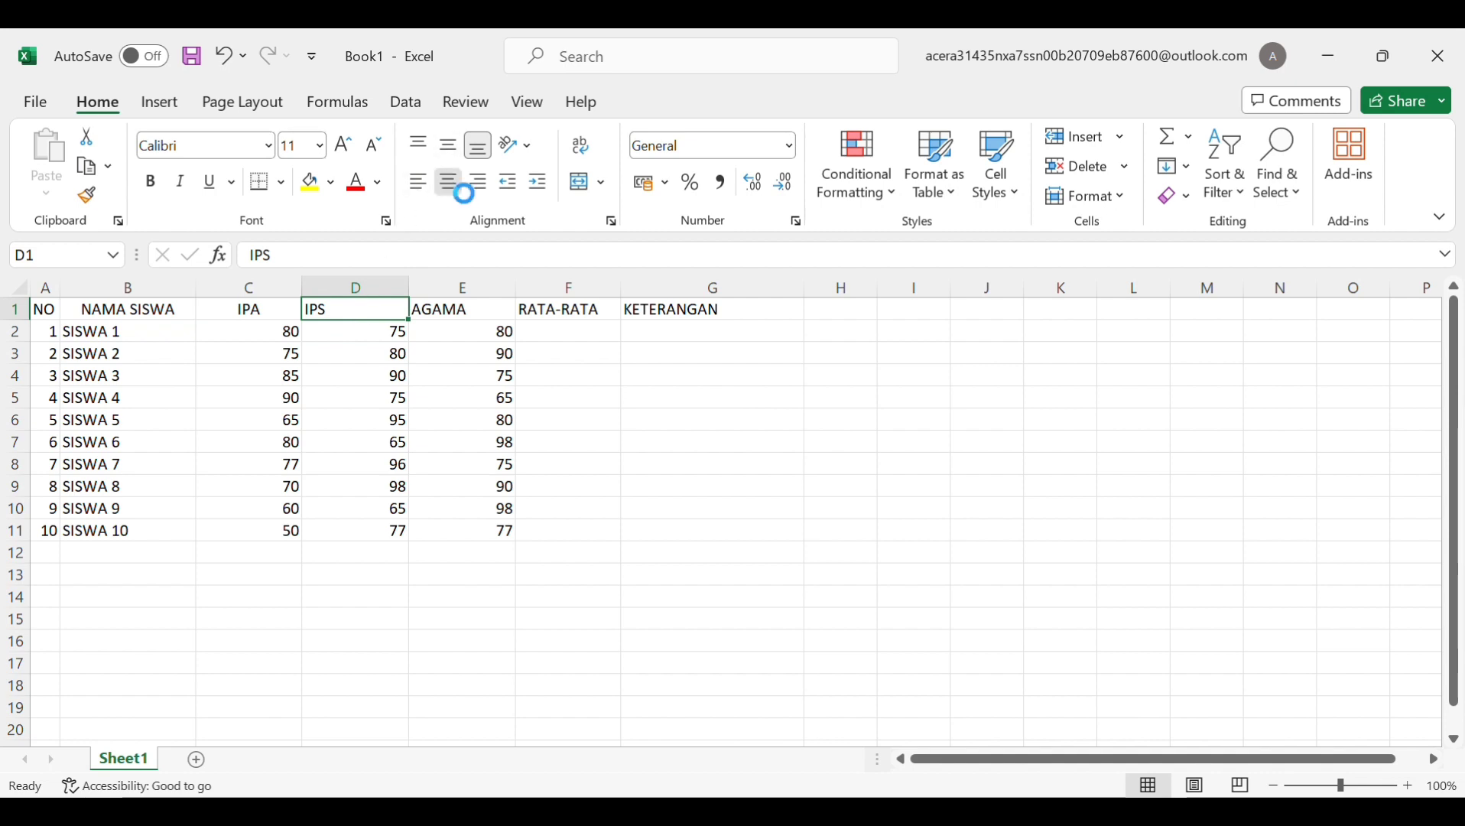
click(451, 147)
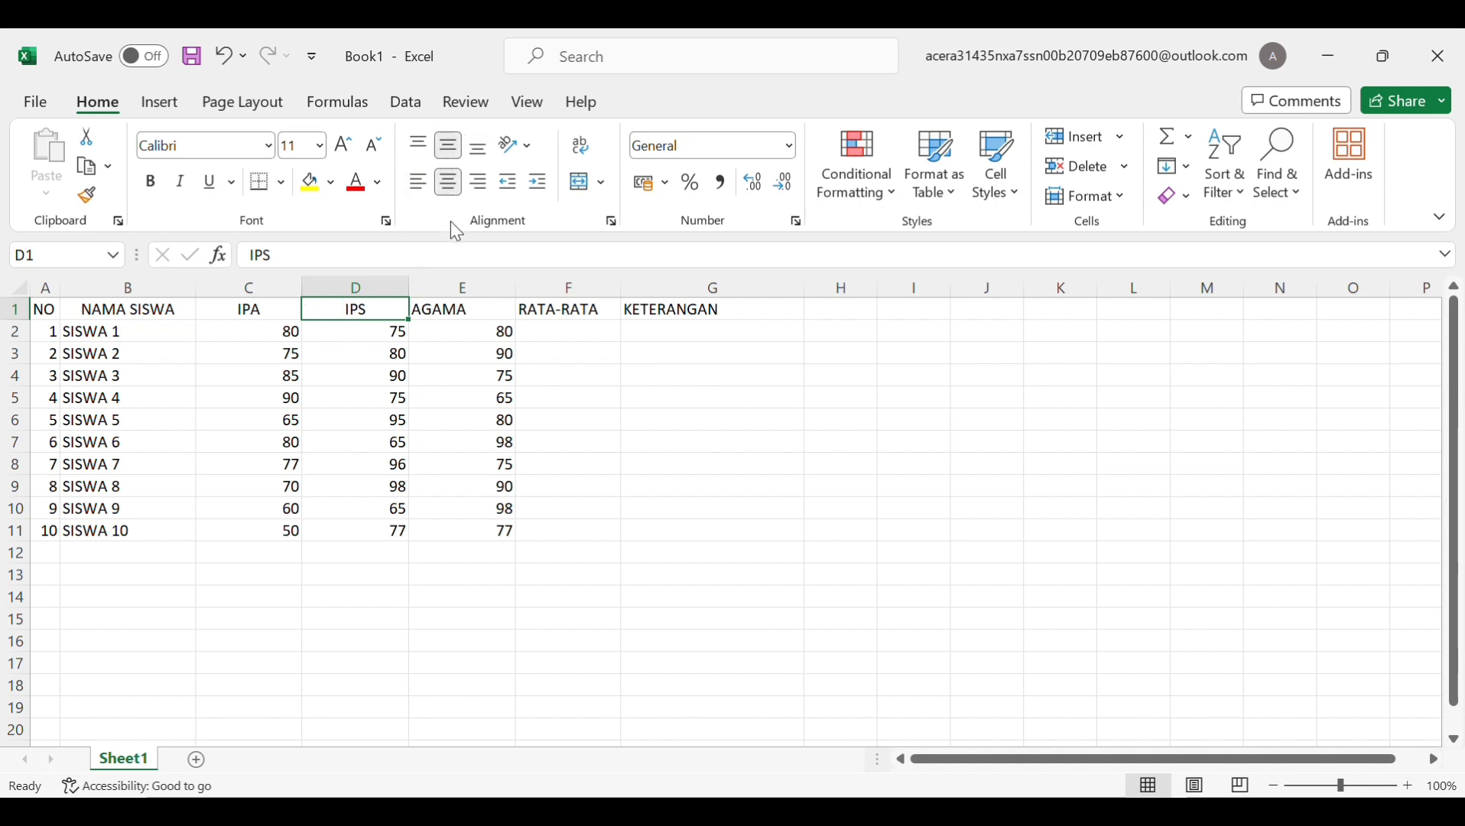
click(462, 314)
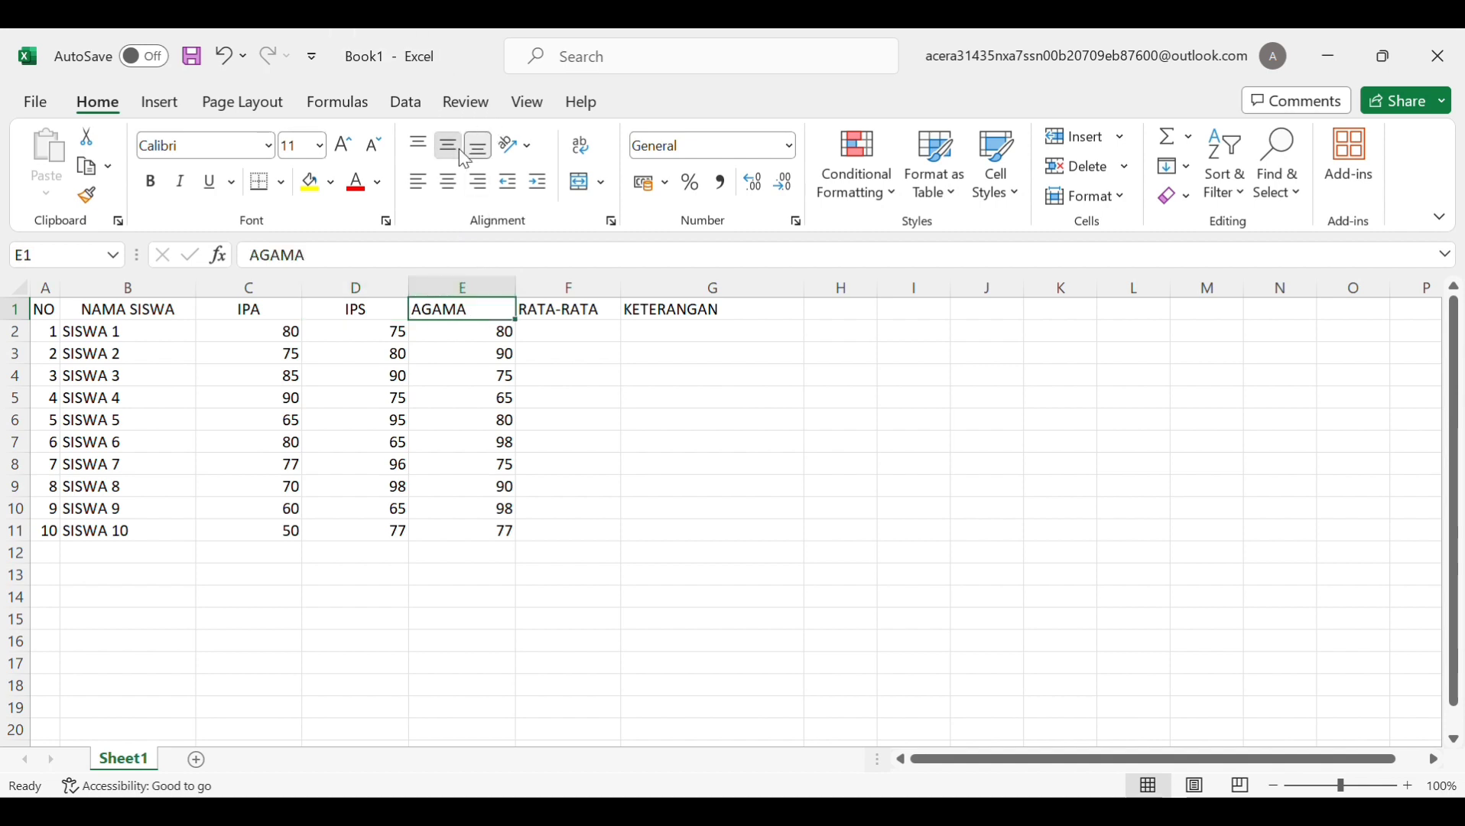
click(450, 185)
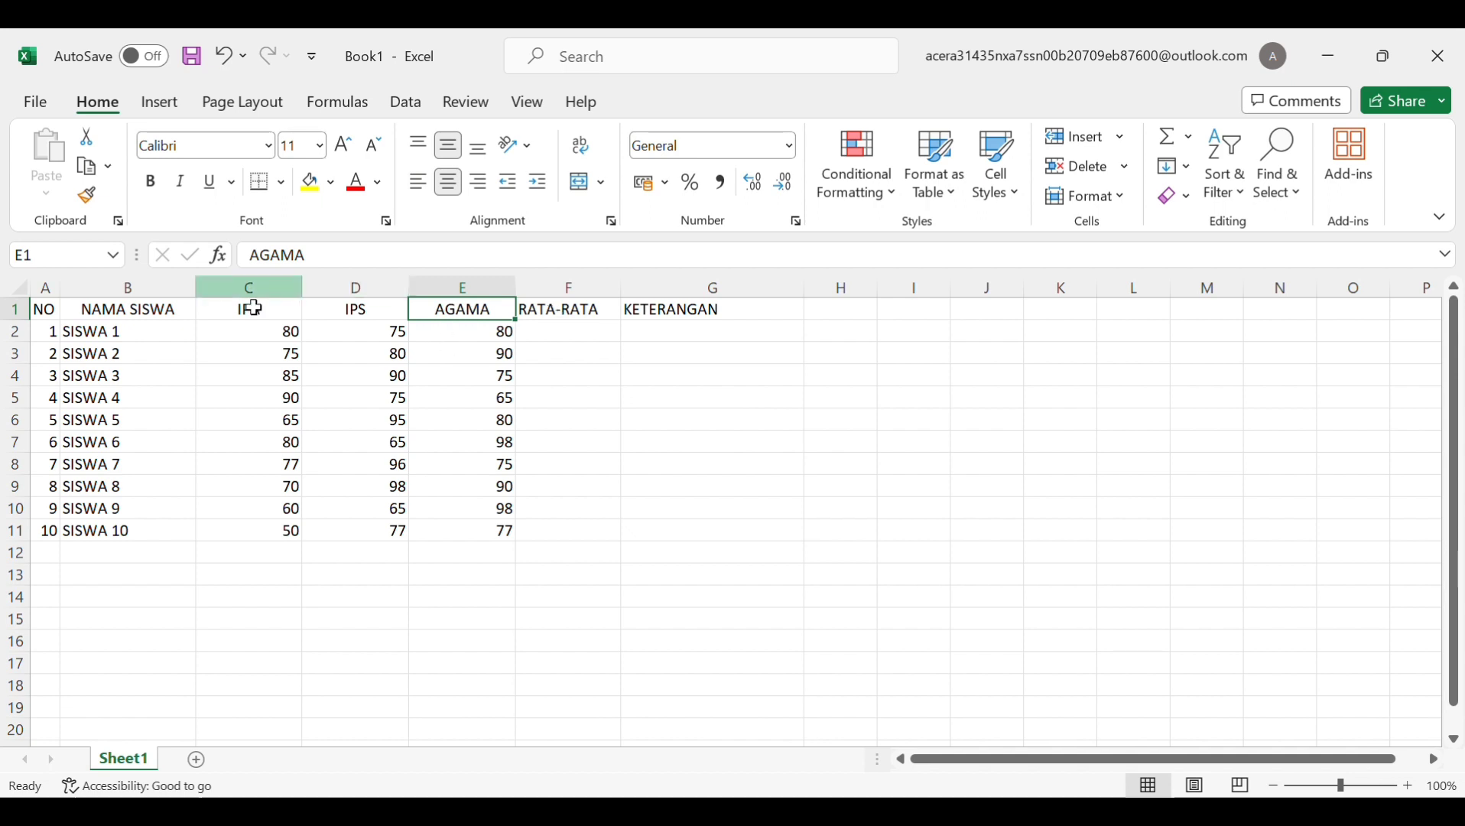
Center all of header row 1 both horizontally and vertically
click(45, 310)
click(42, 314)
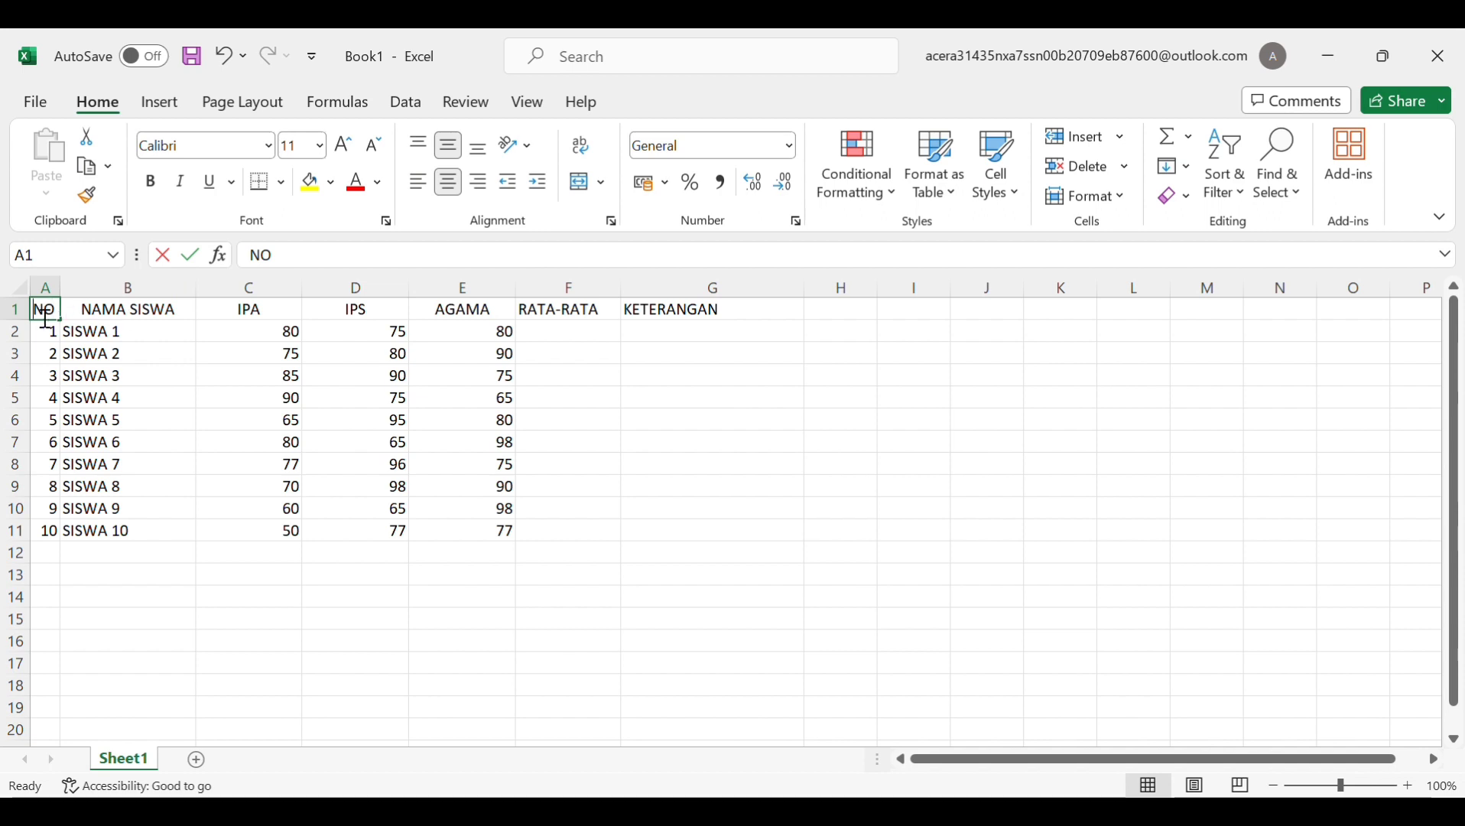
click(25, 313)
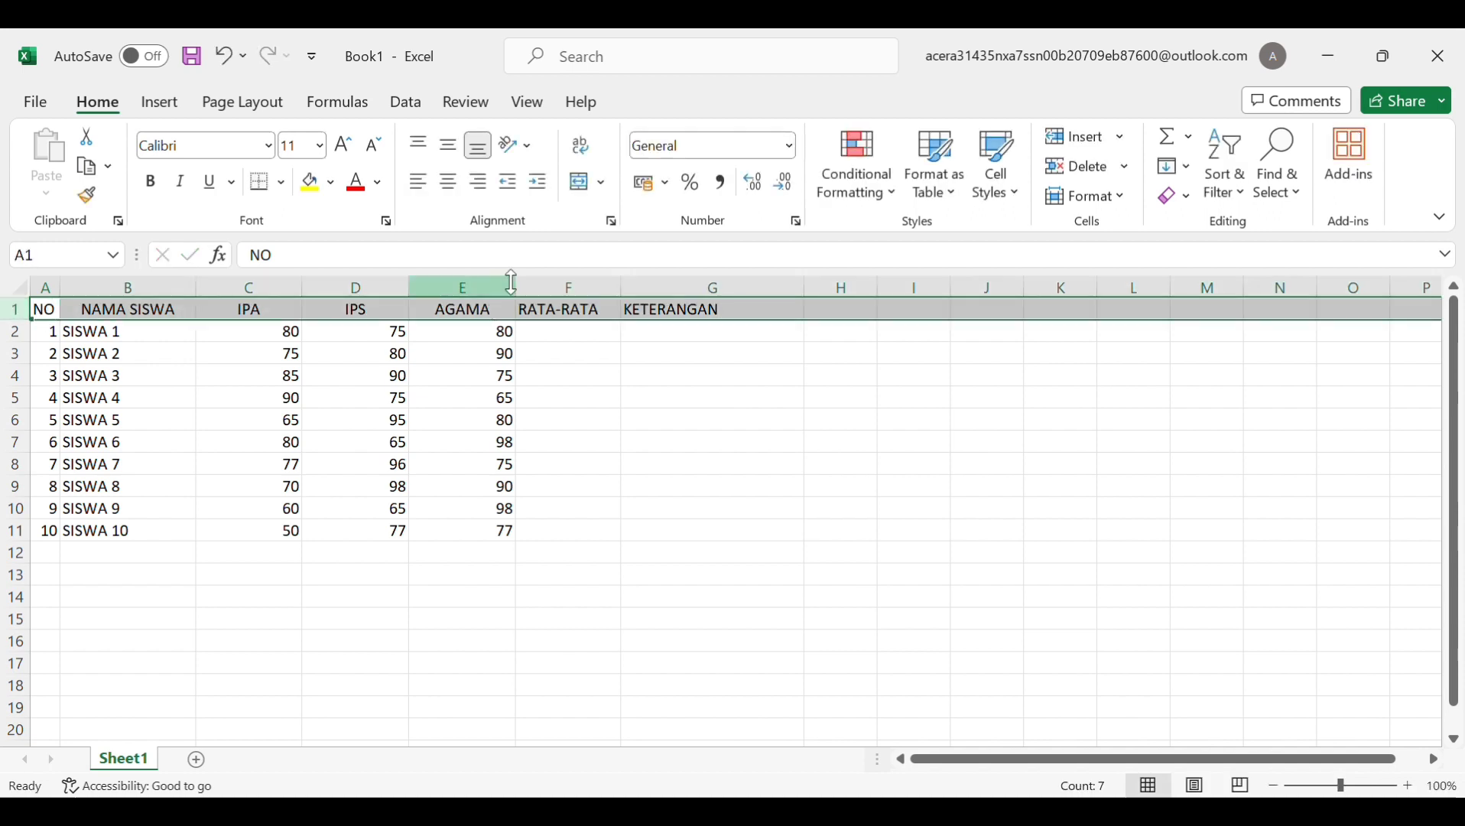
click(451, 152)
click(448, 182)
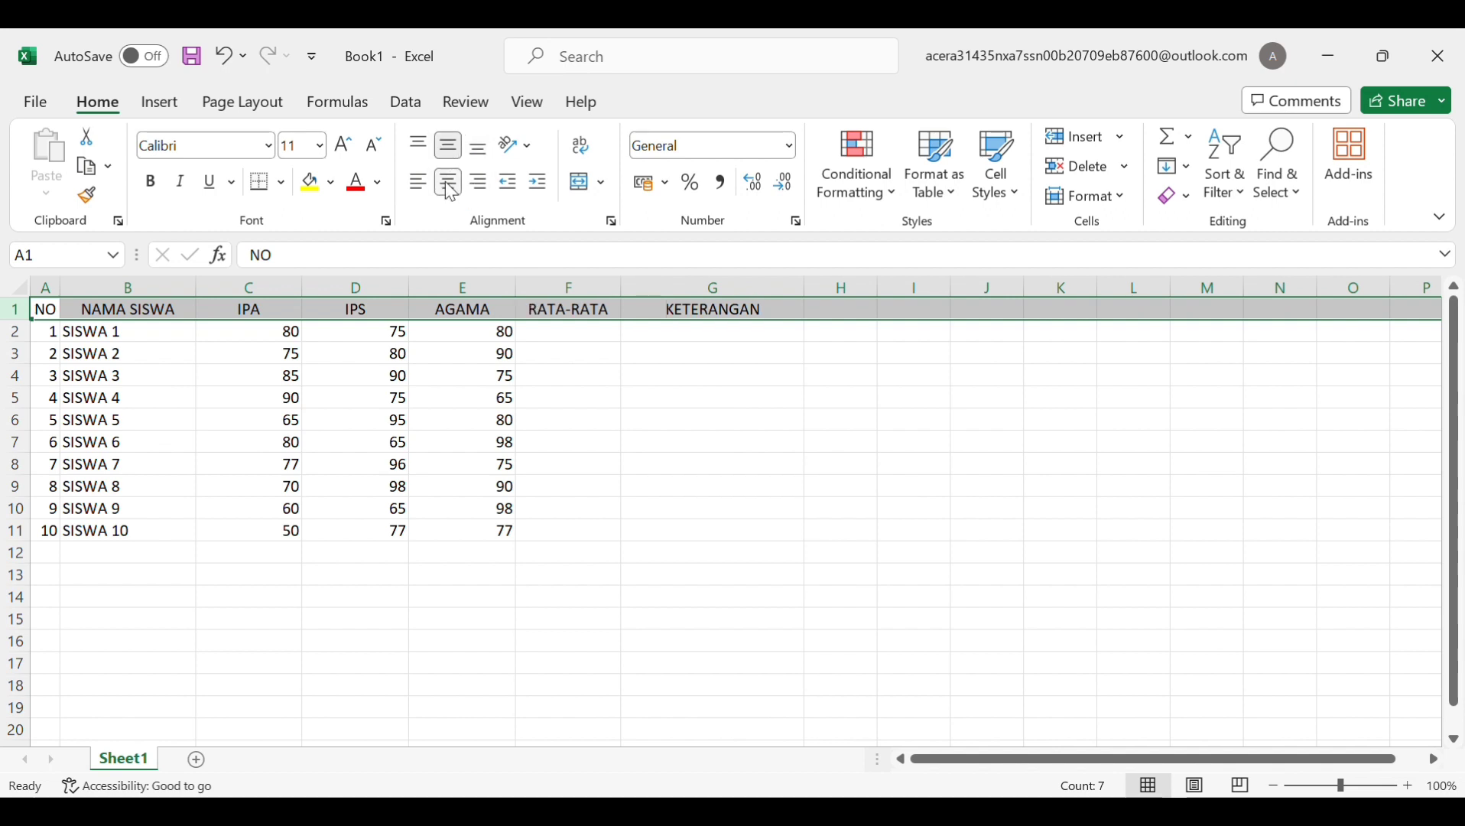
Center the numbers 1–10 in A2:A11
click(42, 336)
drag(42, 336, 59, 541)
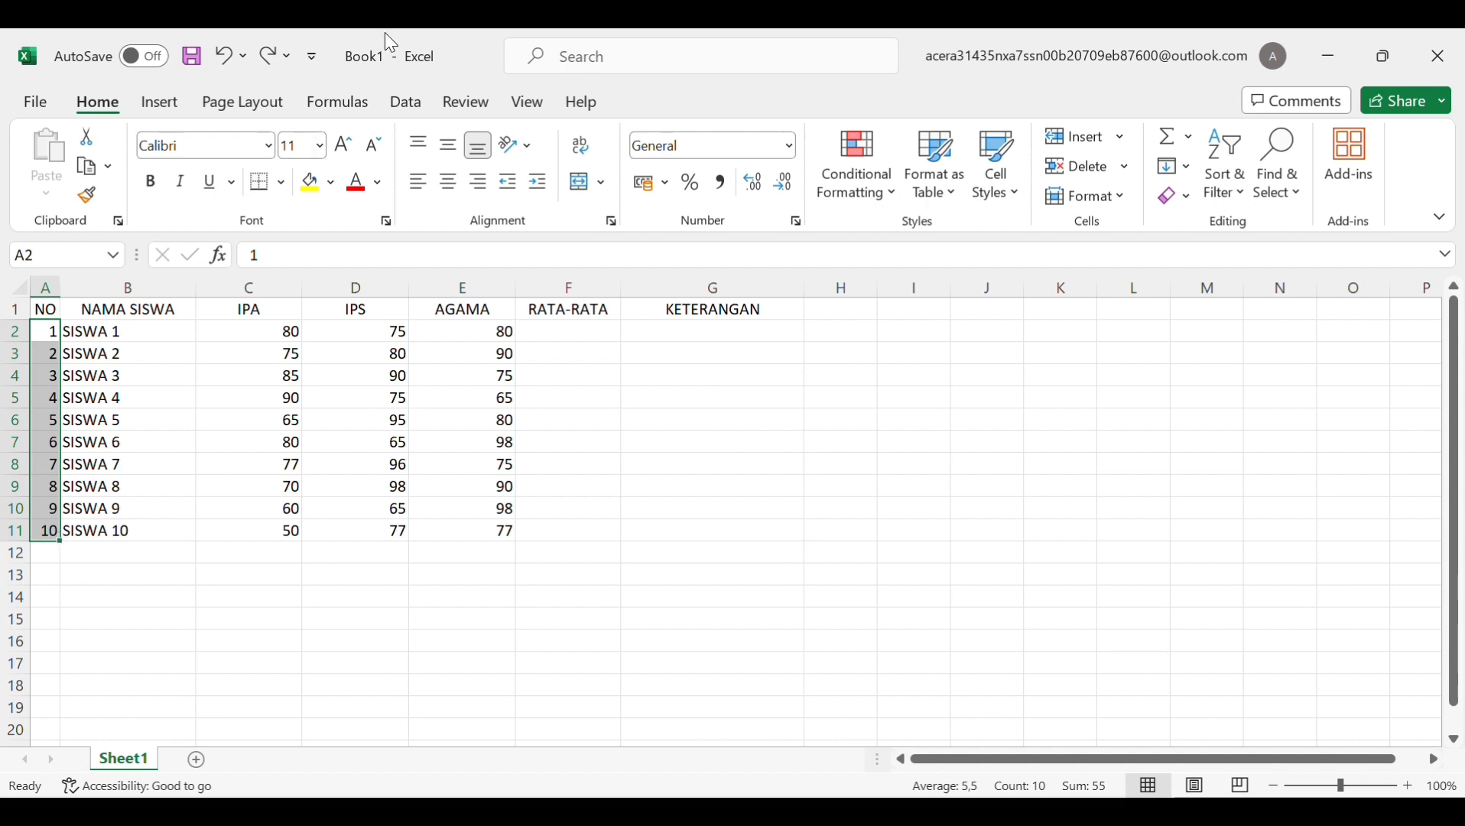
click(452, 183)
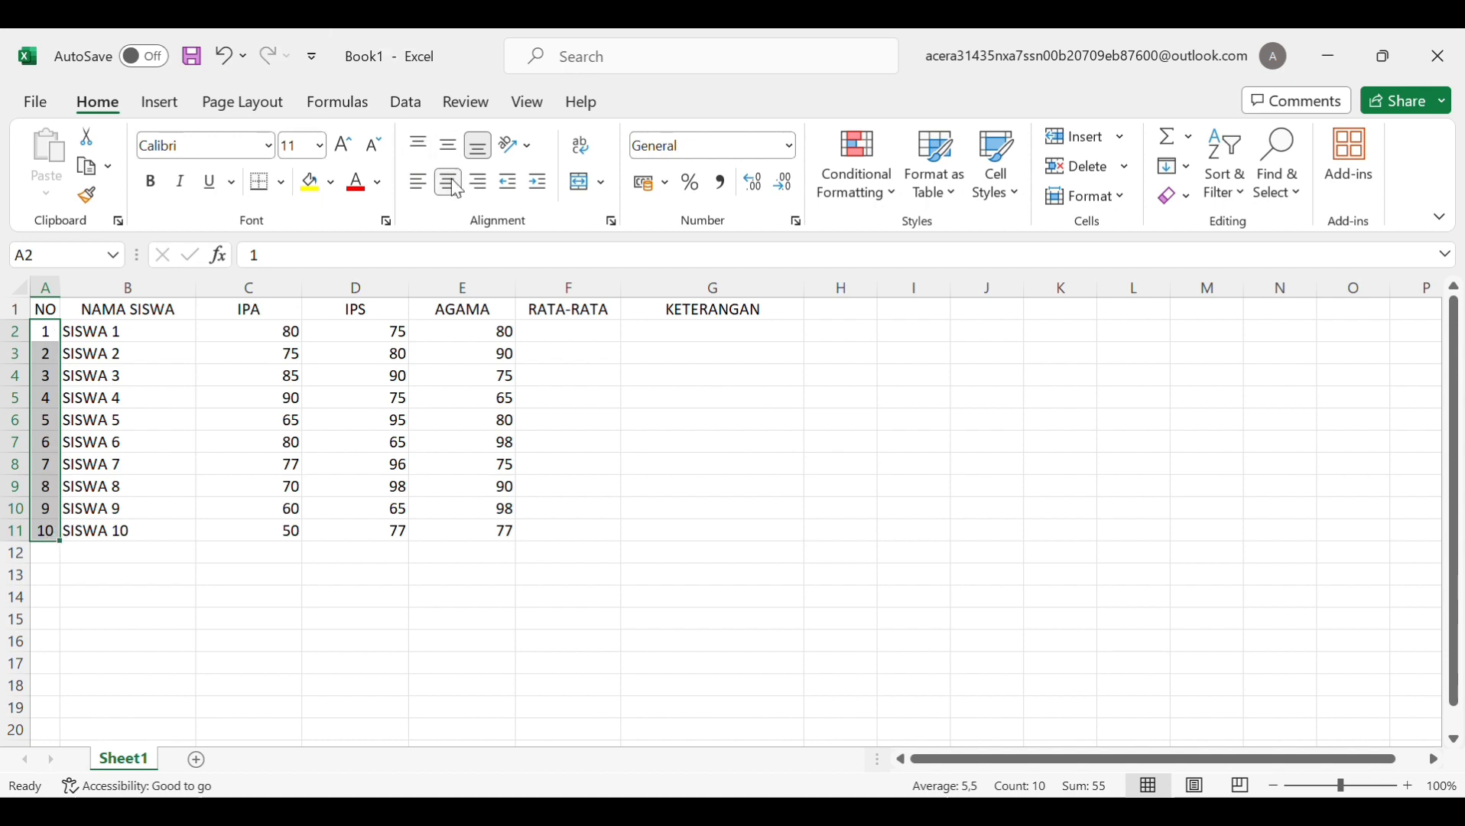
double_click(70, 332)
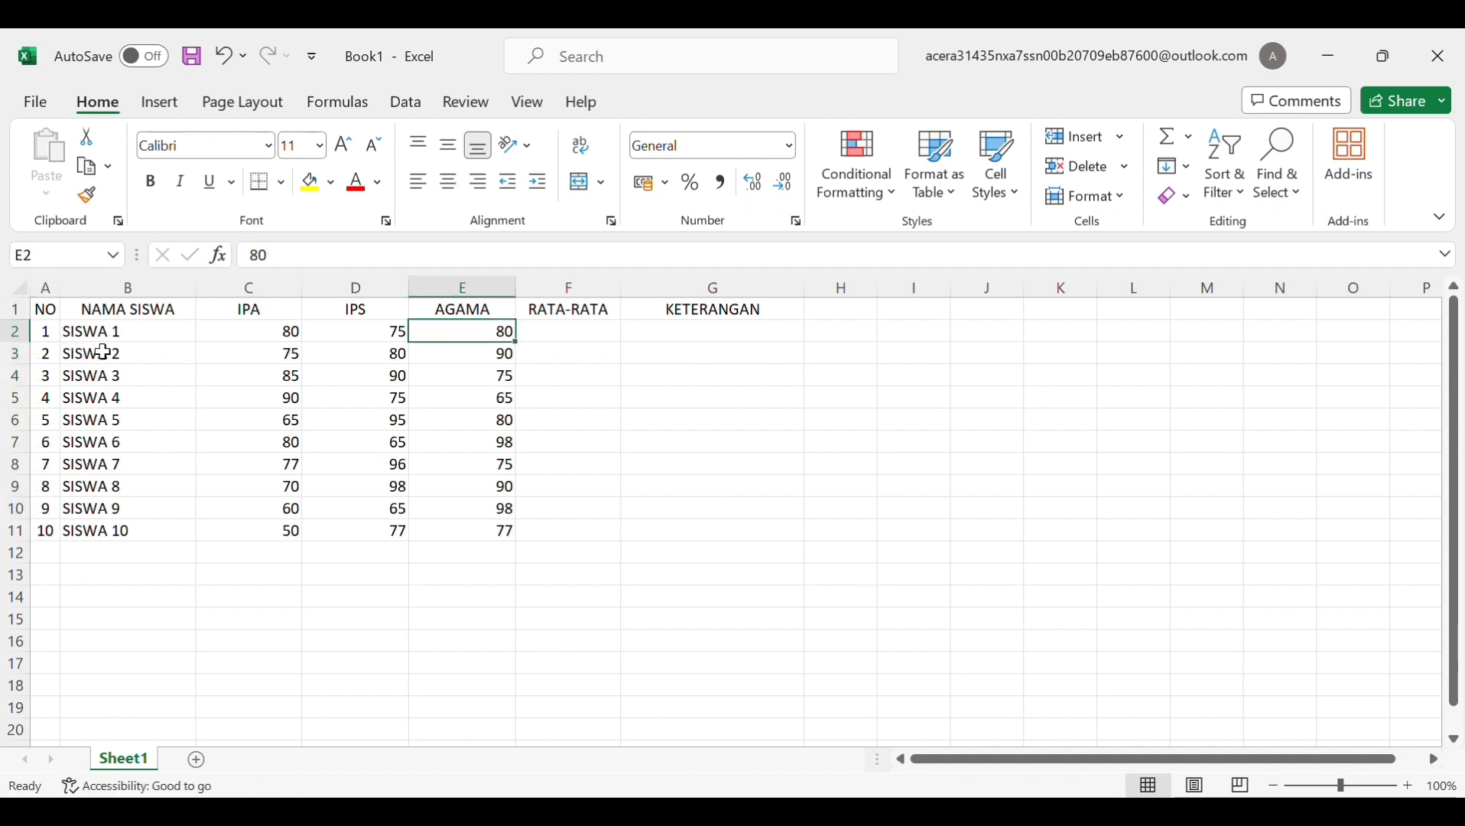
Center the student names SISWA 1–SISWA 10 in B2:B11 horizontally and vertically
click(65, 331)
drag(65, 331, 76, 529)
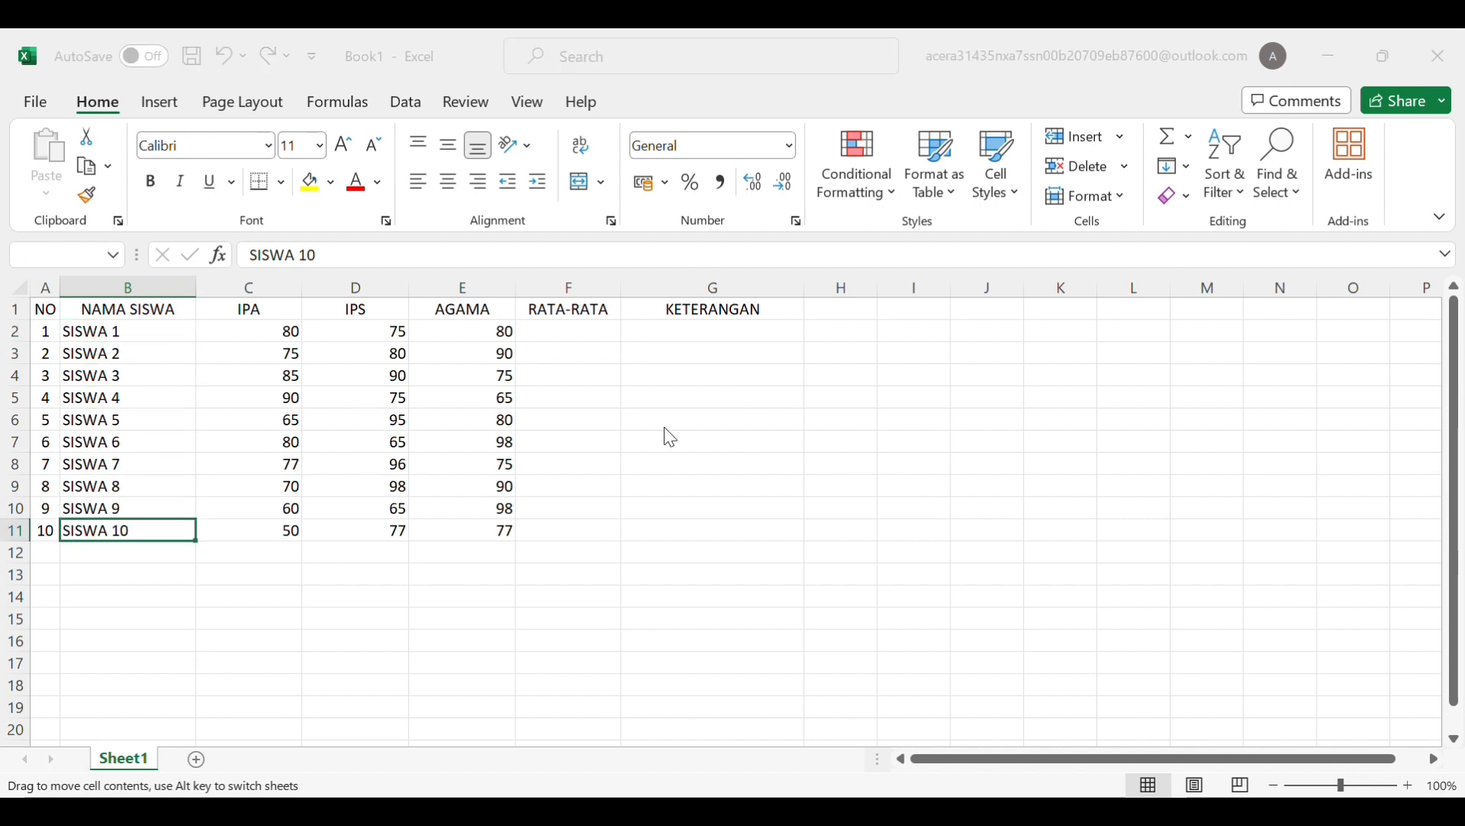
key(Escape)
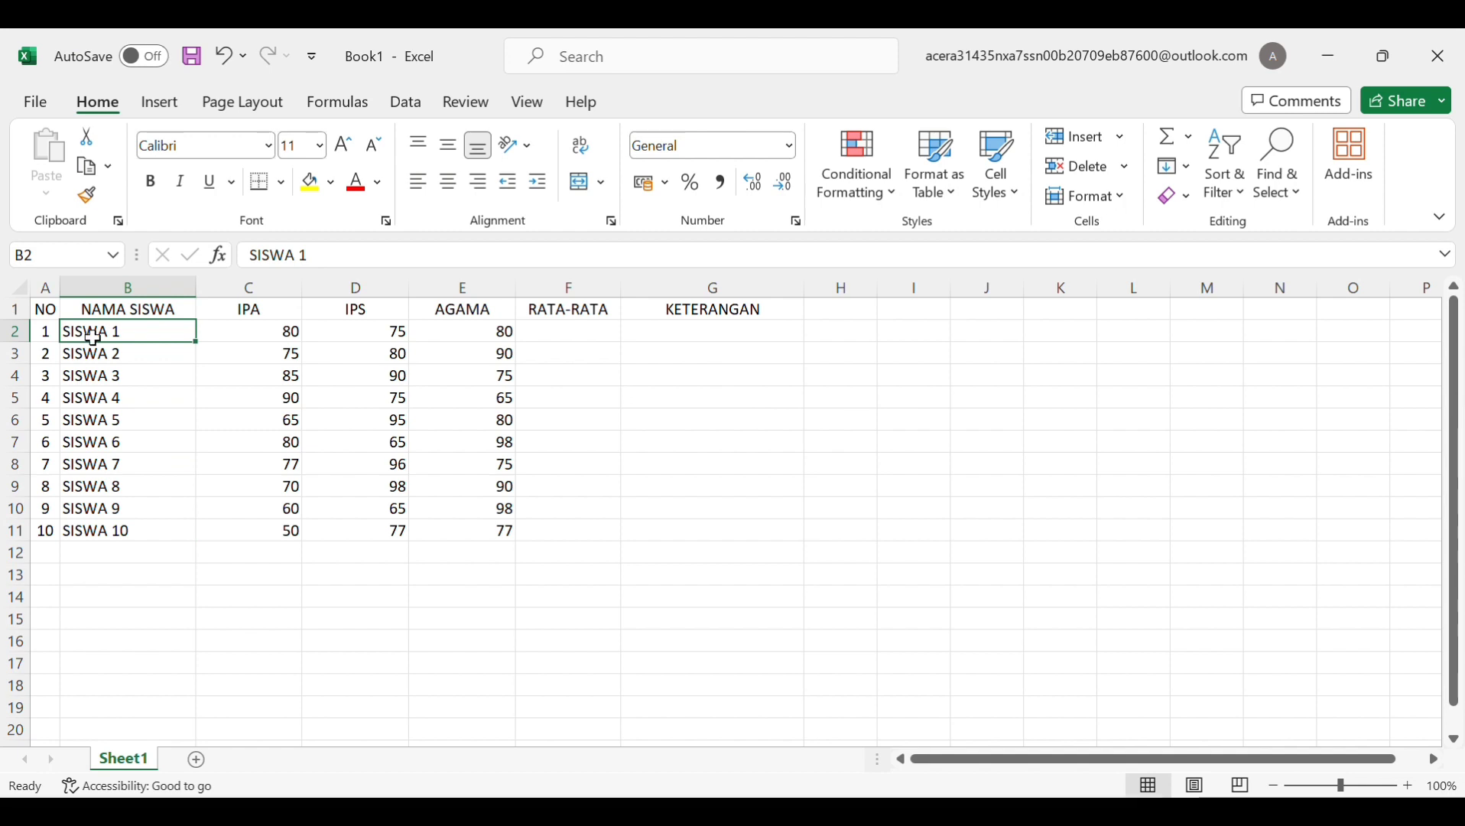
drag(196, 342, 193, 549)
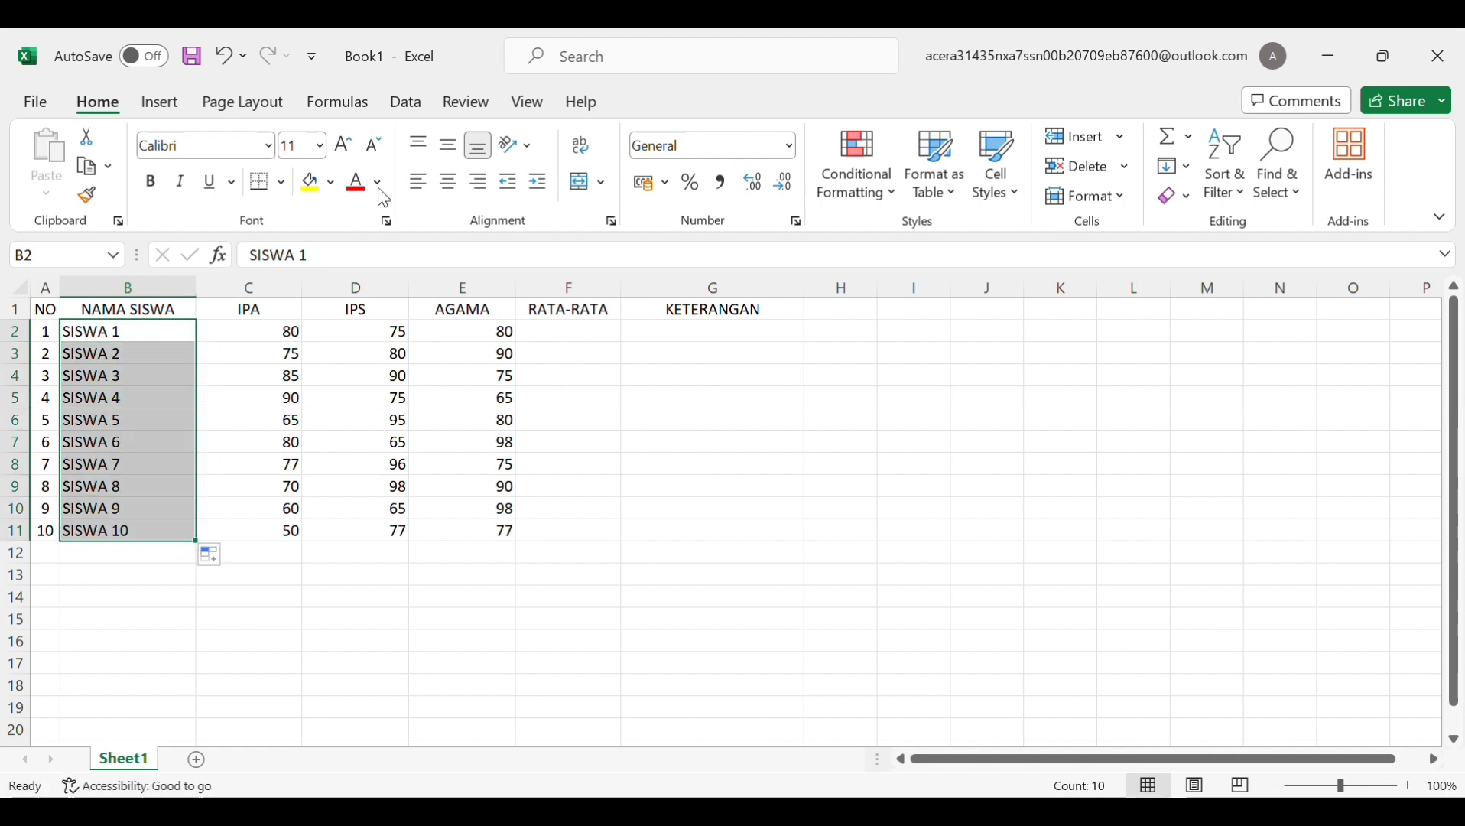
click(450, 183)
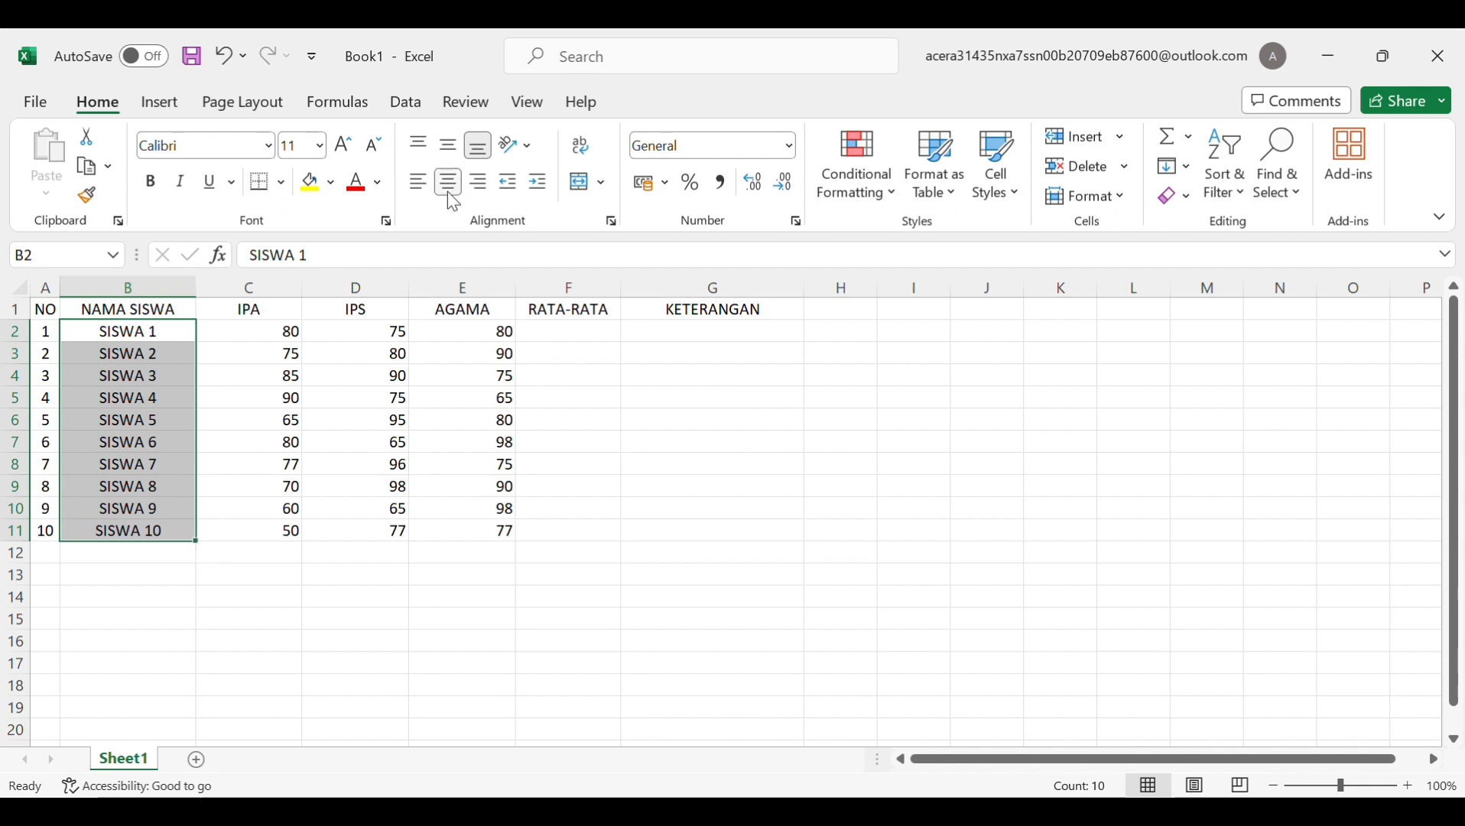
click(456, 145)
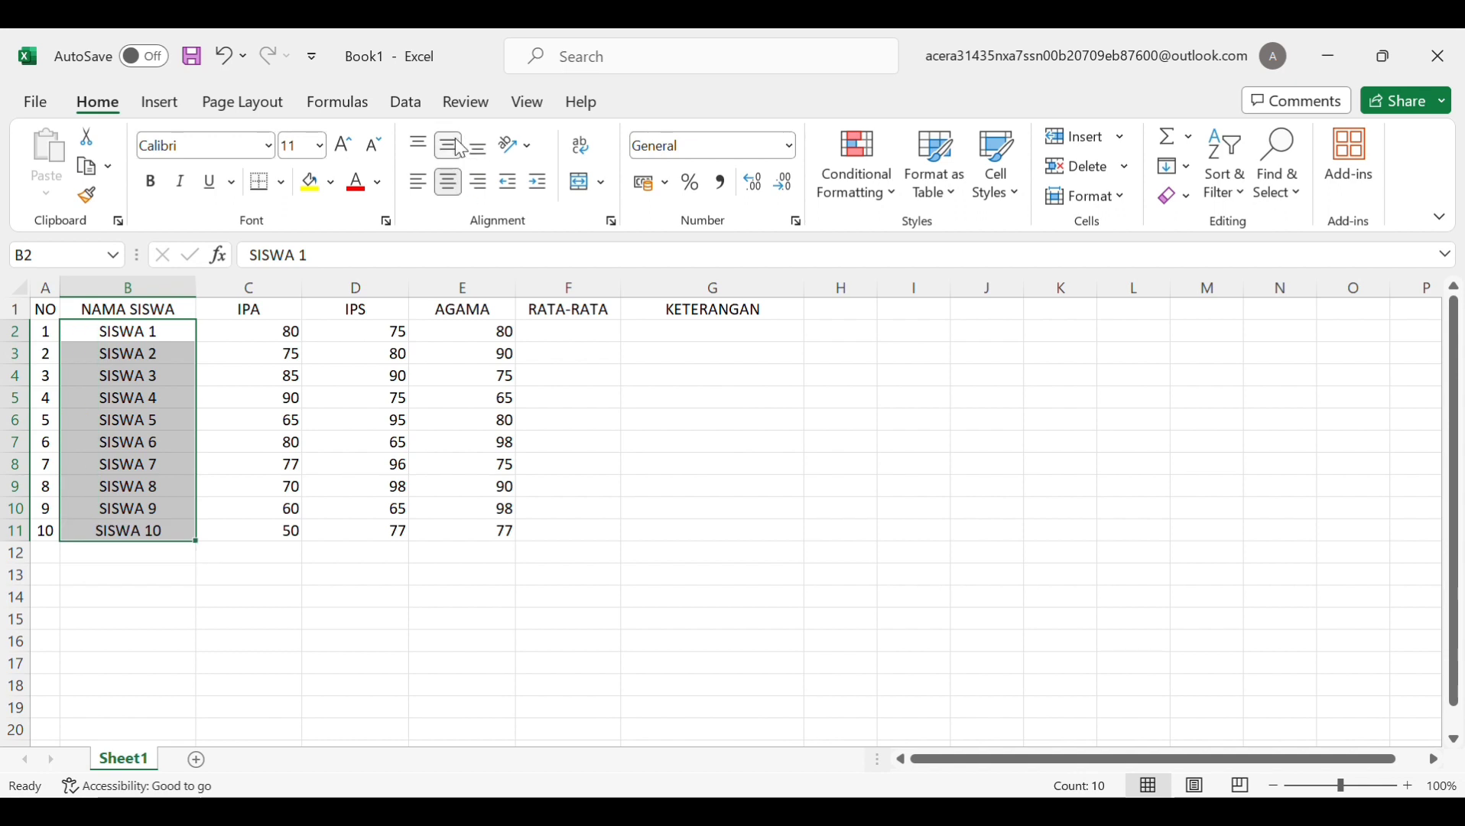
click(589, 378)
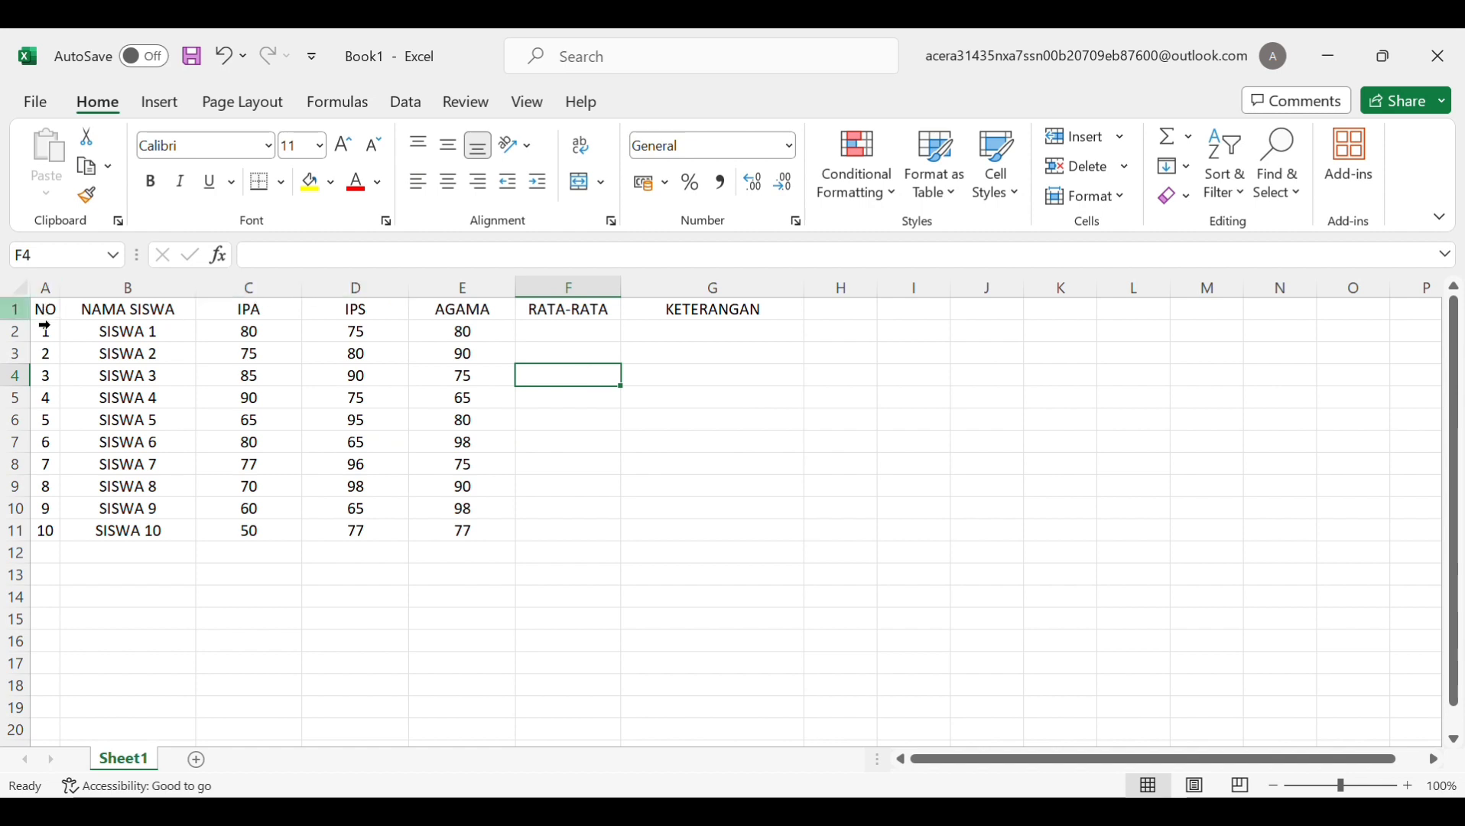
Apply All Borders to every cell of A1:G11, then undo to restore the taller header row
drag(42, 308, 683, 526)
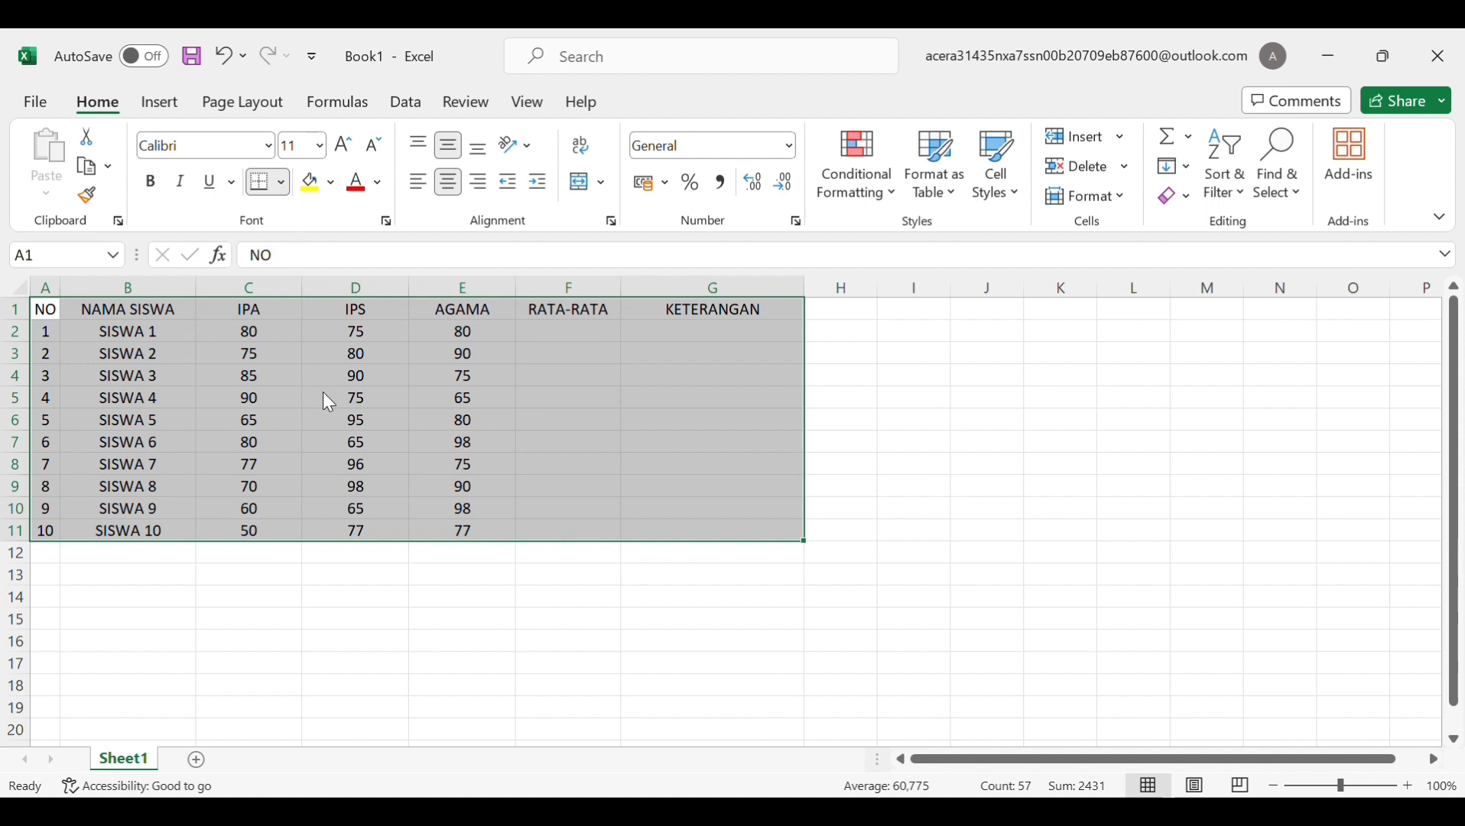
click(329, 421)
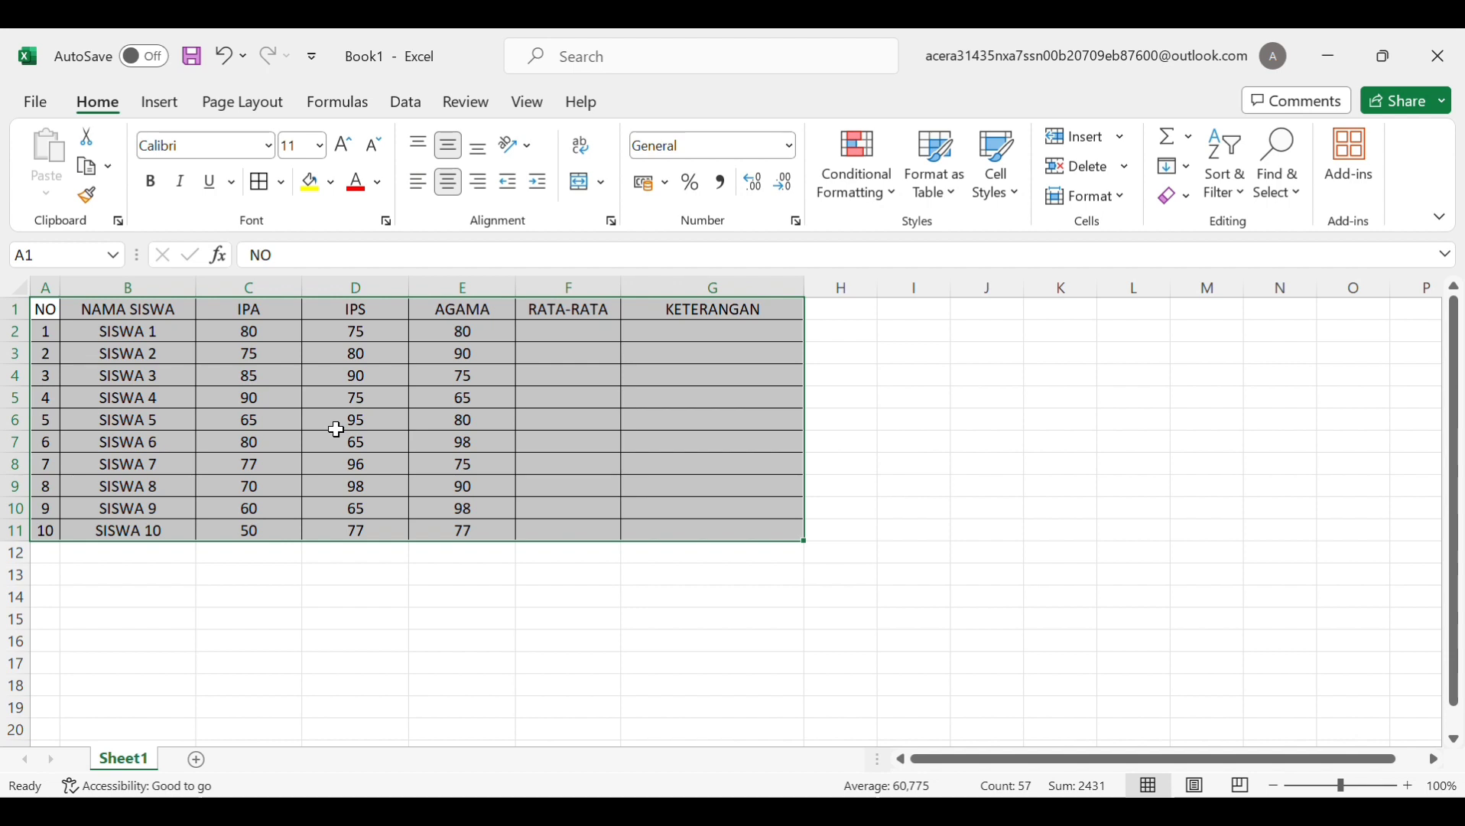
click(598, 334)
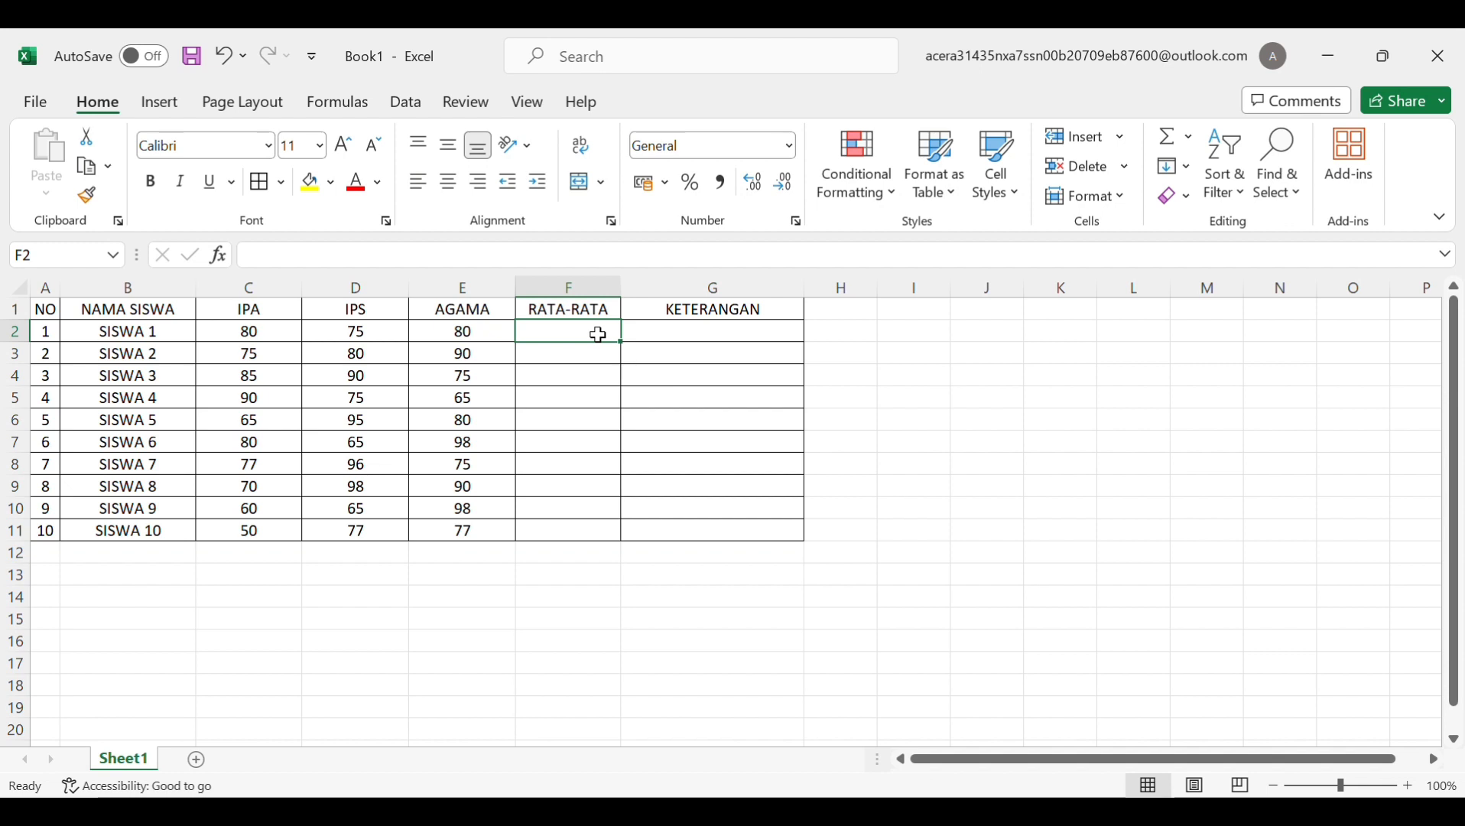
key(ctrl+z)
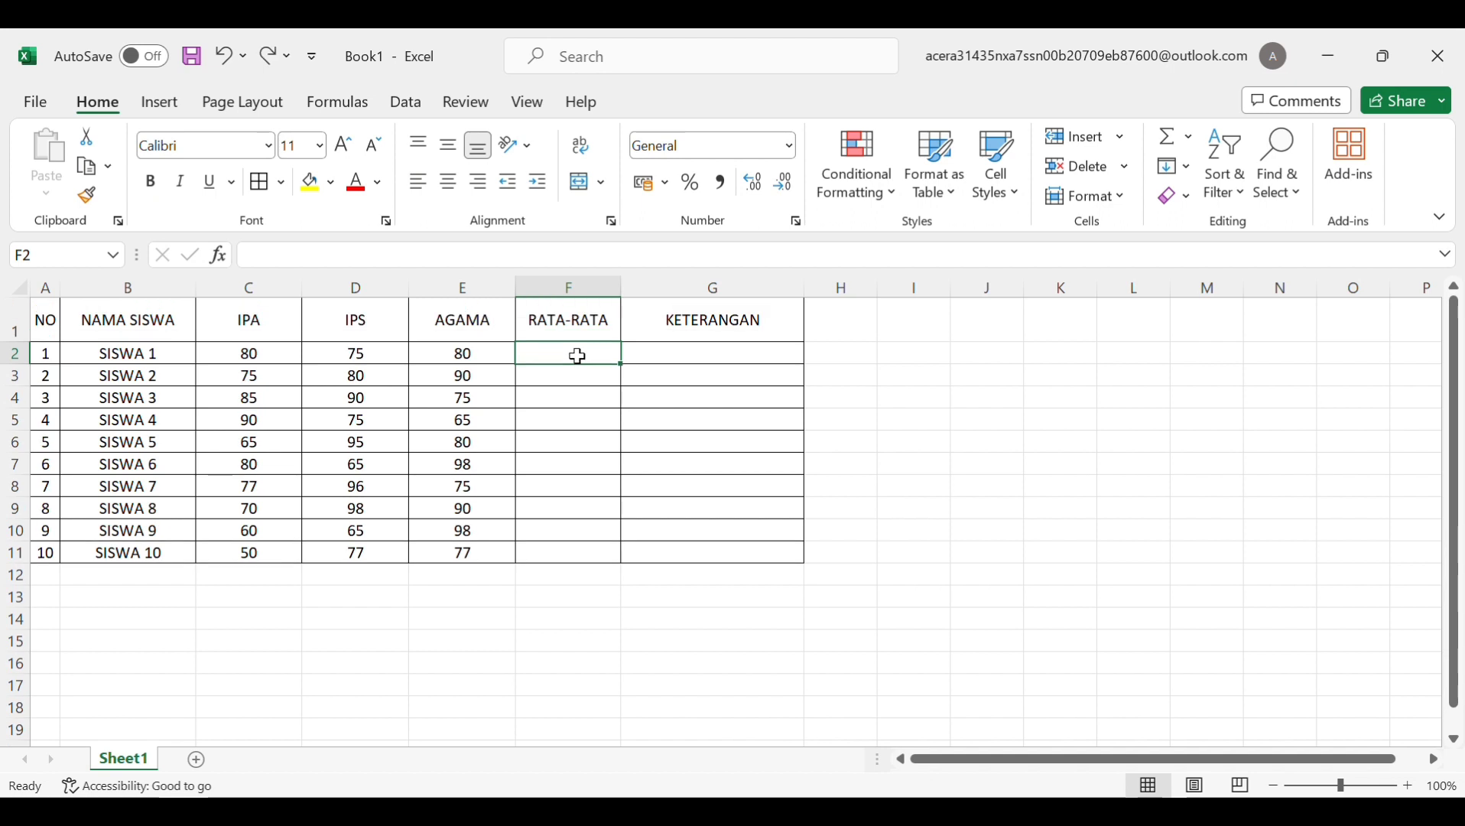
Enter =AVERAGE(B2:E2) in F2 to average SISWA 1's scores, giving 78,33333333
text(=)
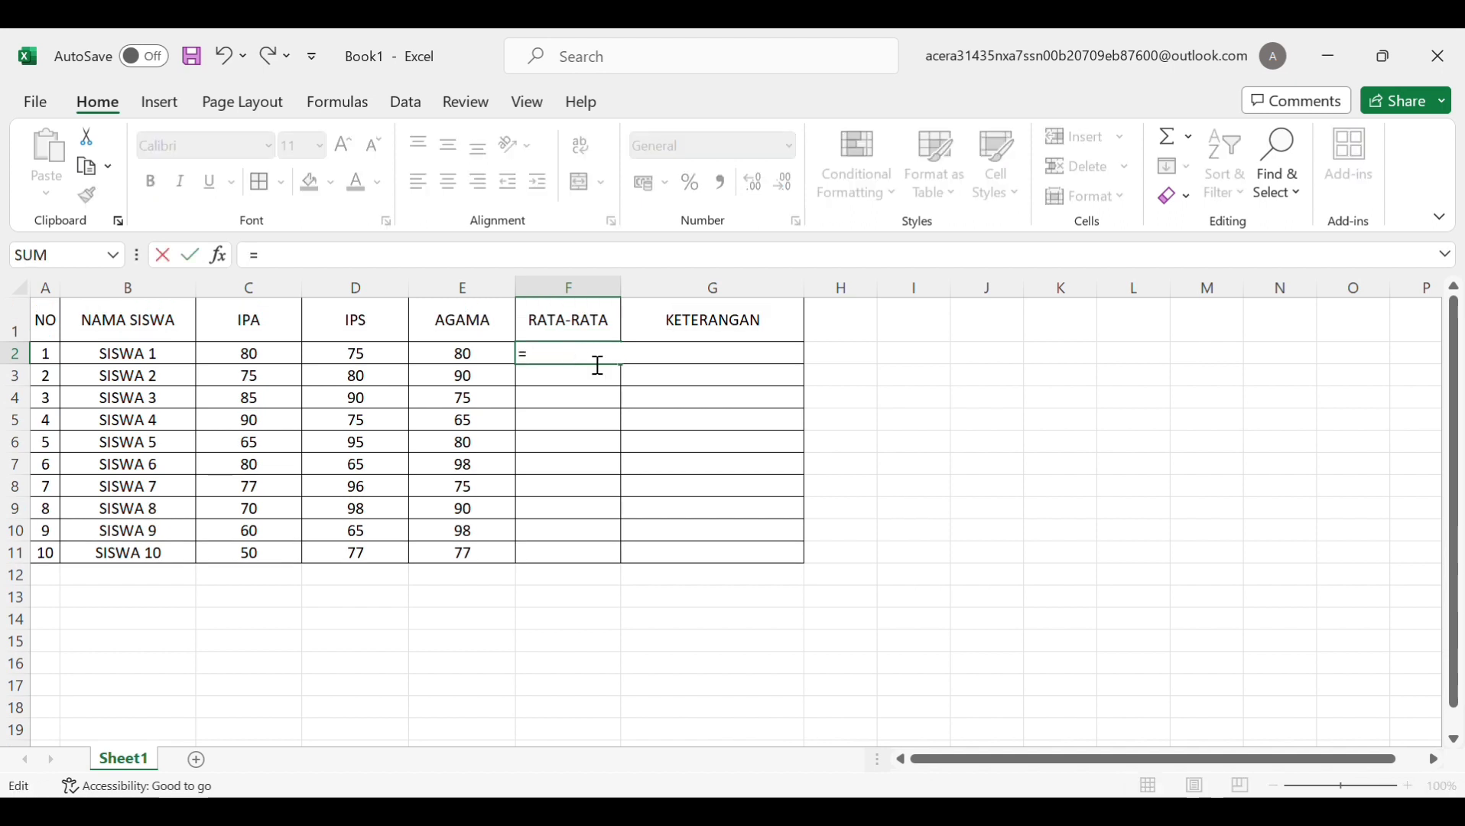
text(ave)
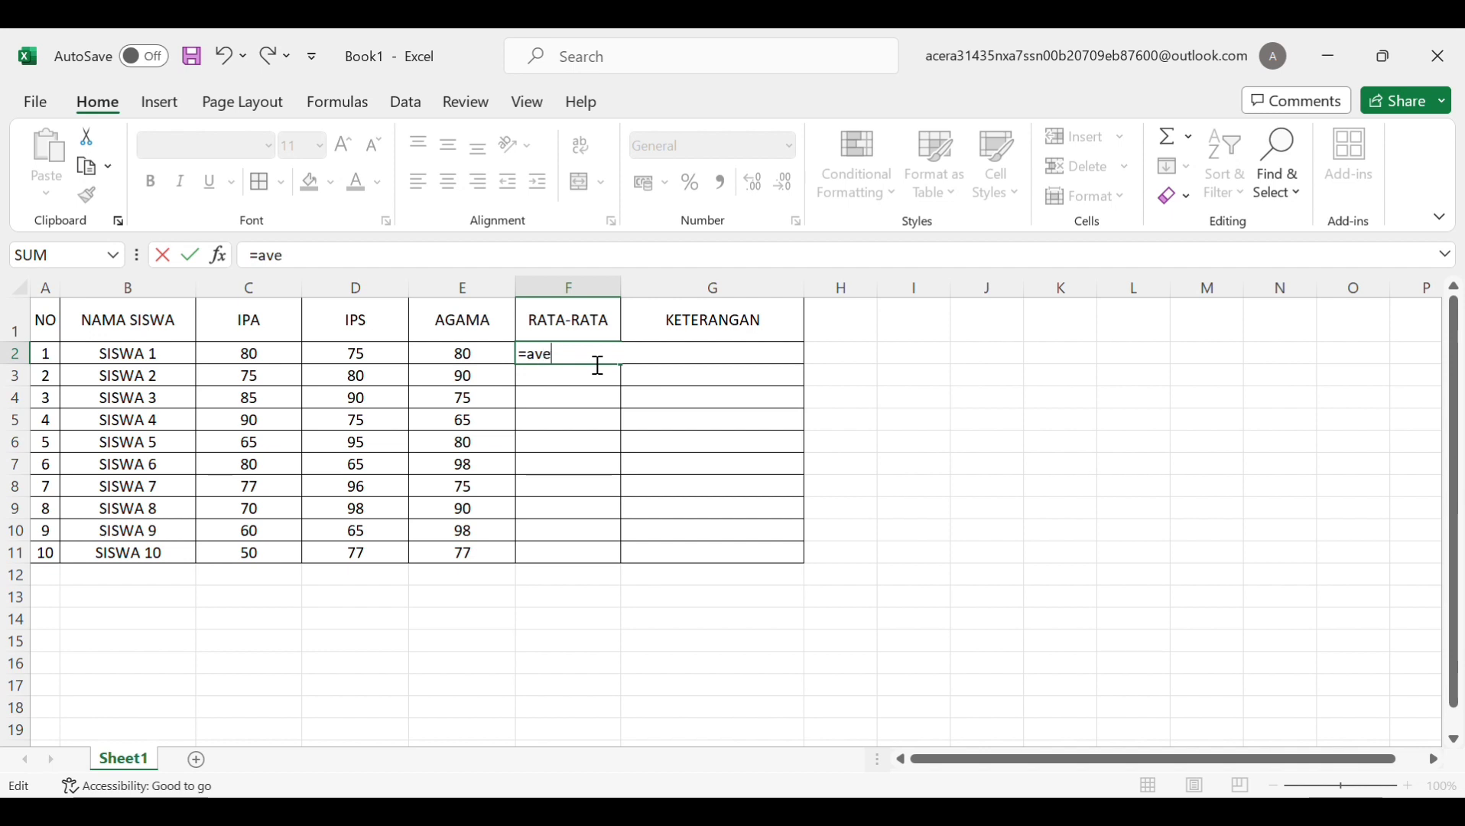
text(rage)
key(Tab)
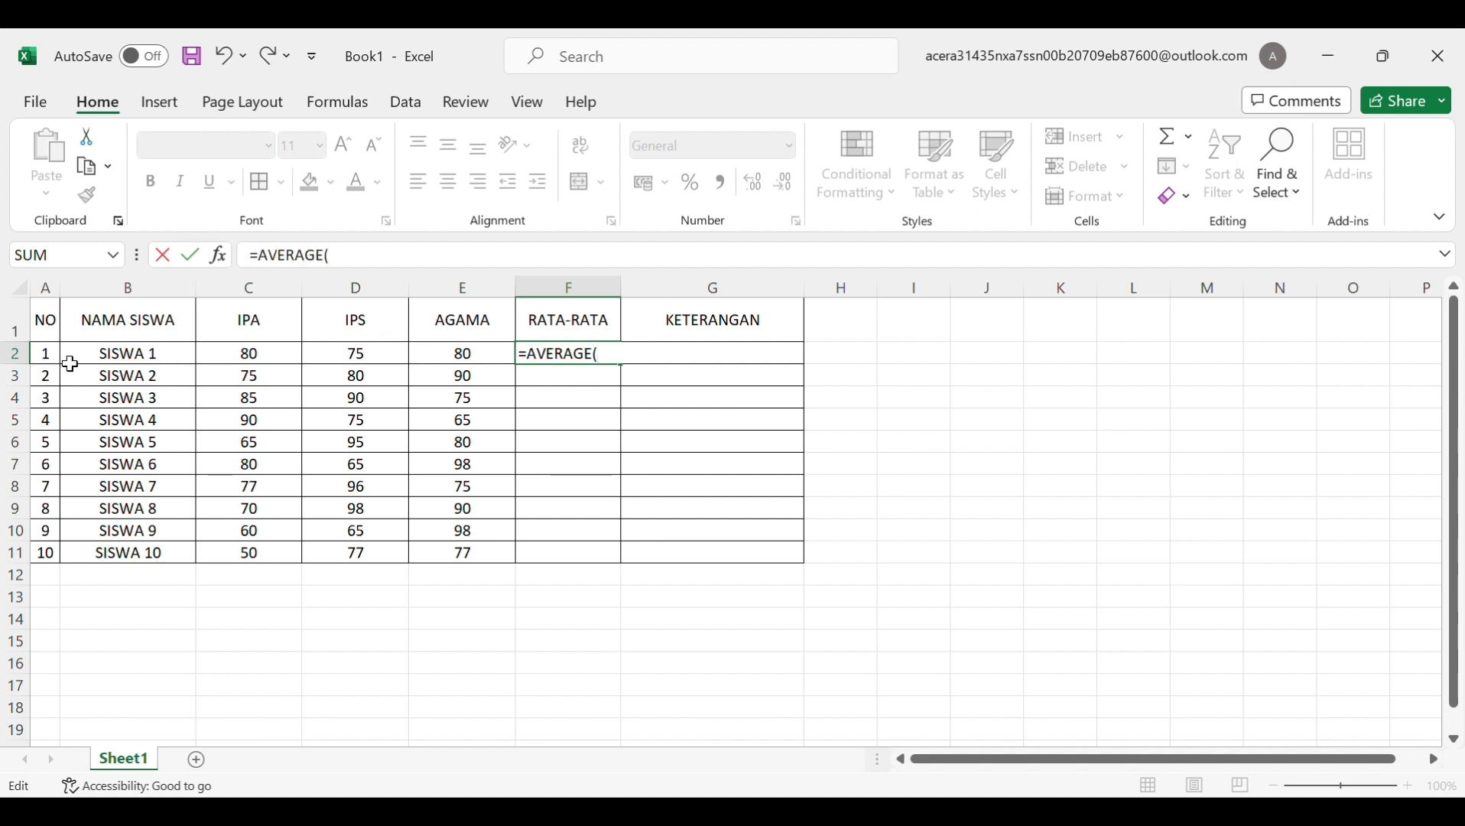
drag(72, 365, 459, 365)
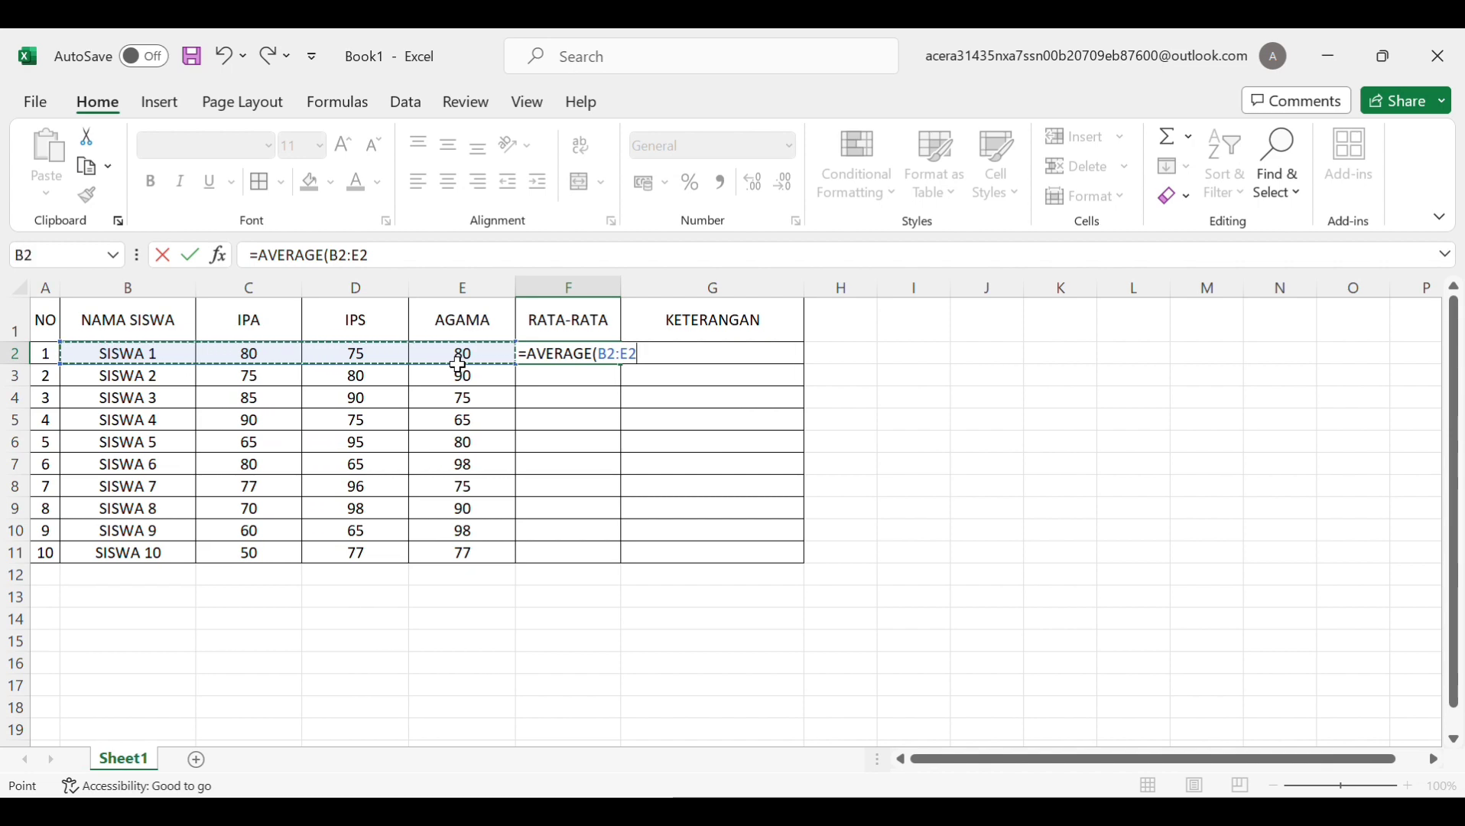
text())
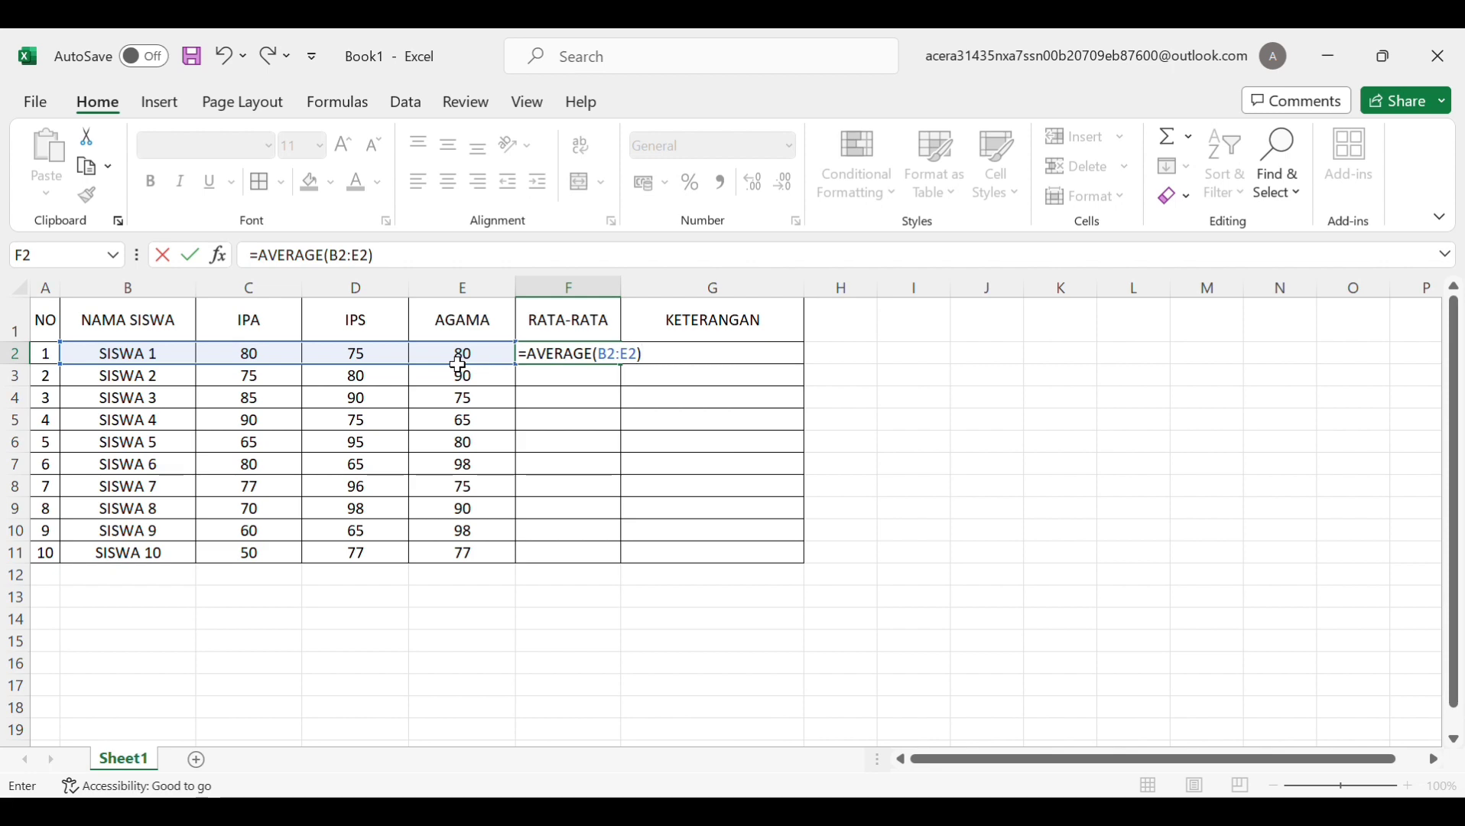
key(Return)
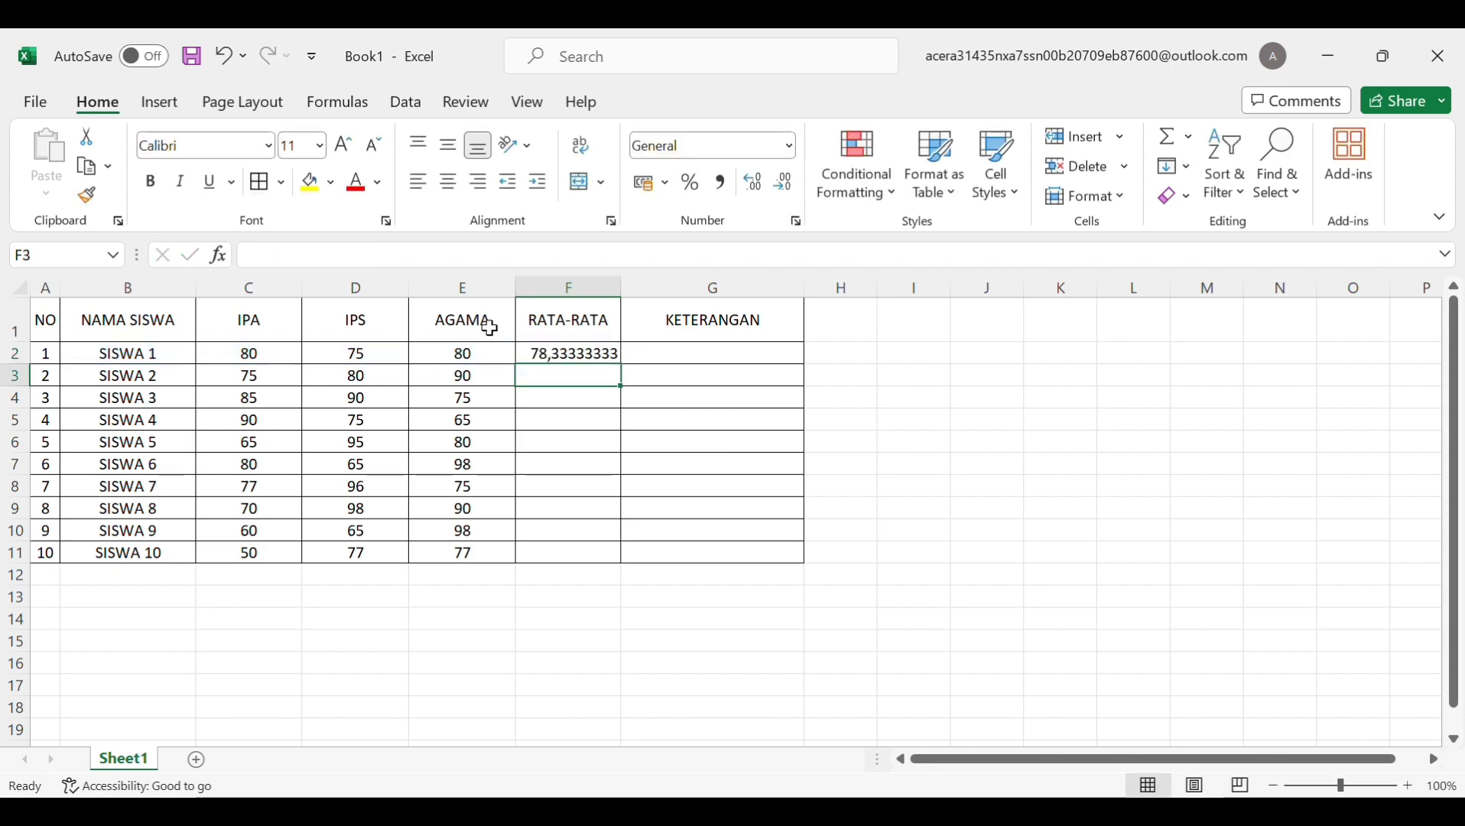
Reduce the F2 average to two decimal places so it shows 78,33
click(562, 366)
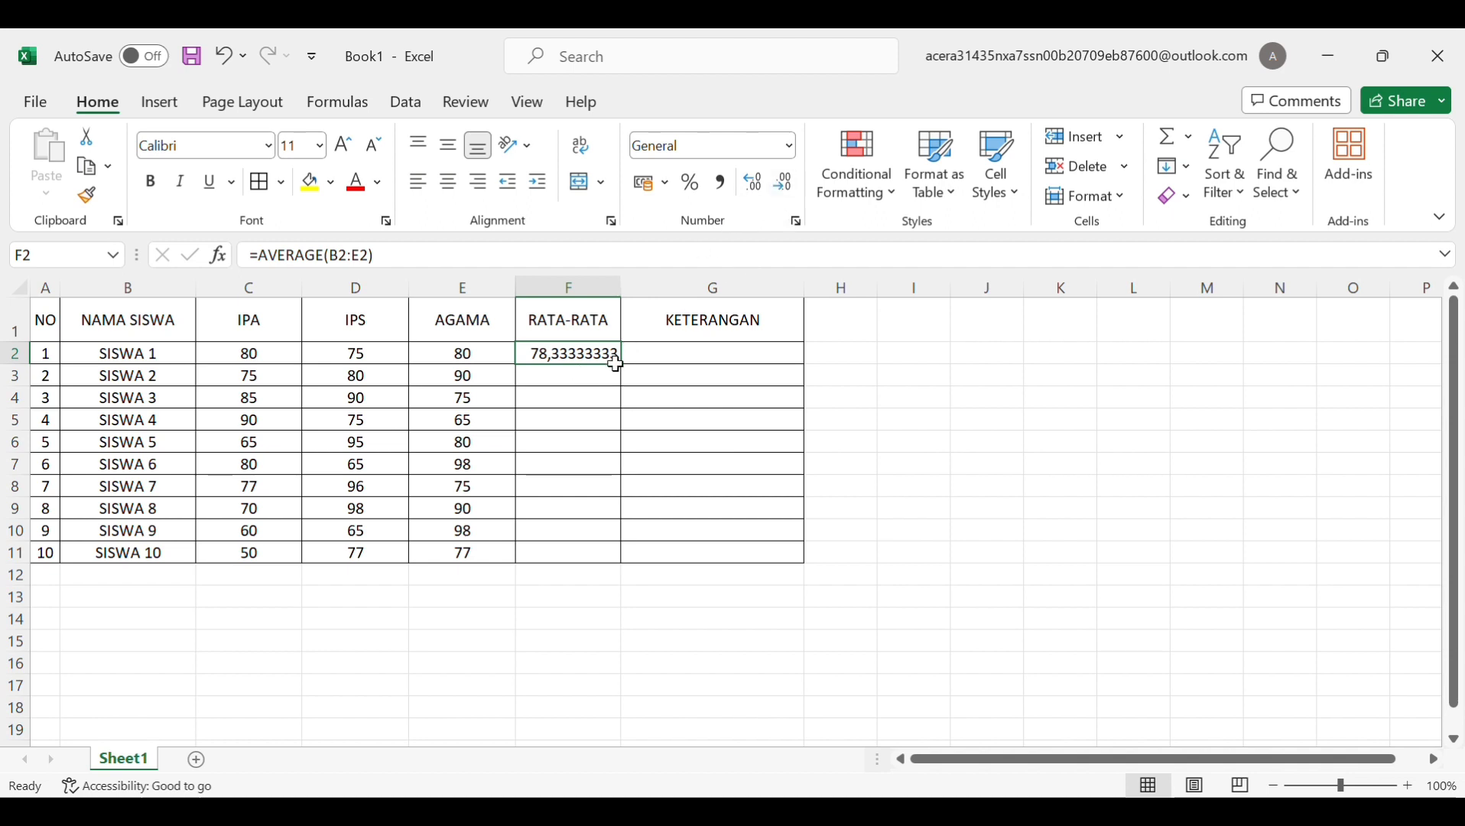
click(785, 185)
click(785, 185)
click(785, 185)
click(785, 186)
click(785, 186)
click(785, 186)
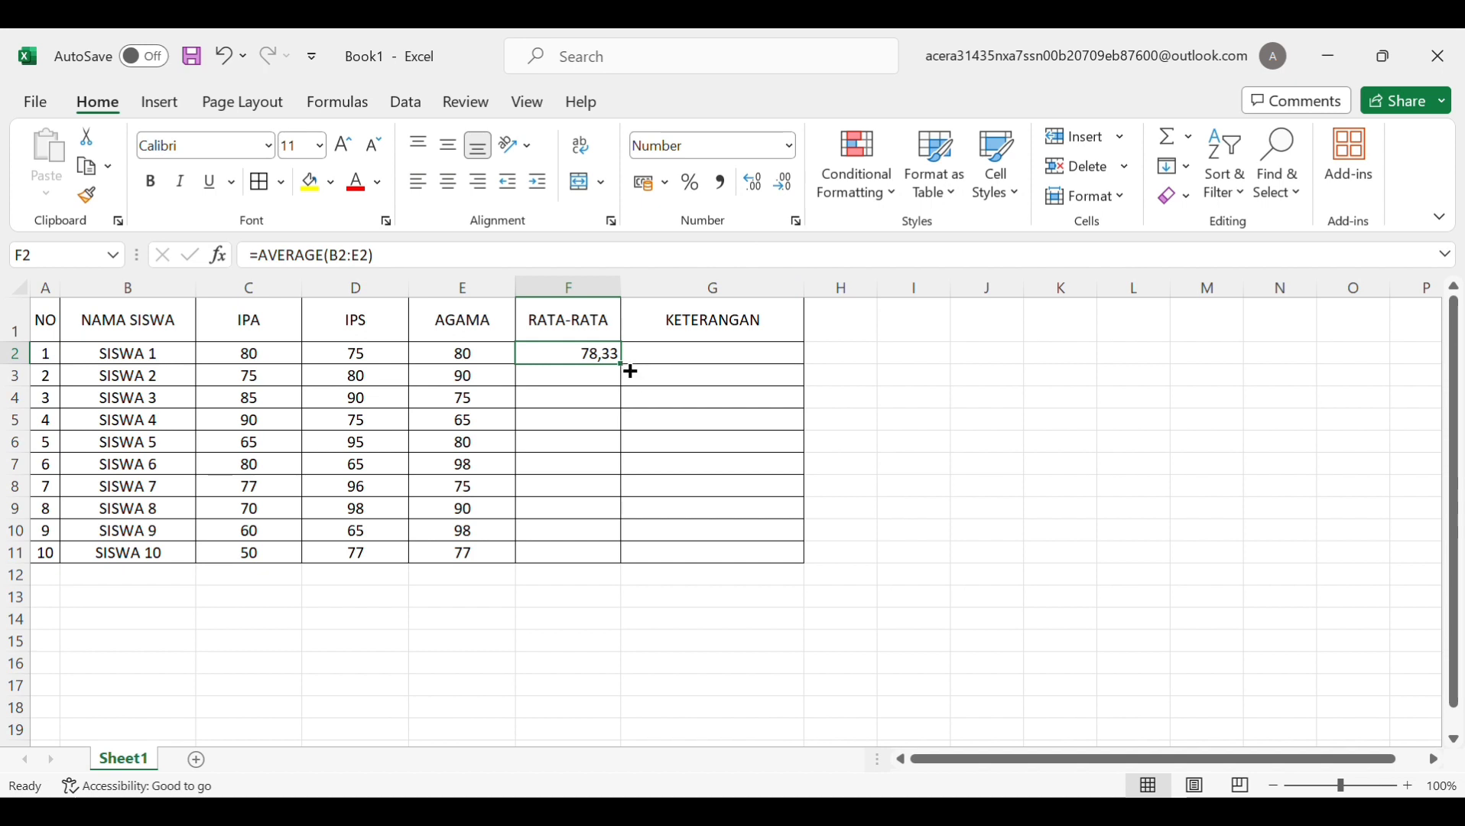
Copy the average formula down to F11 and centre the RATA-RATA values
drag(630, 371, 621, 578)
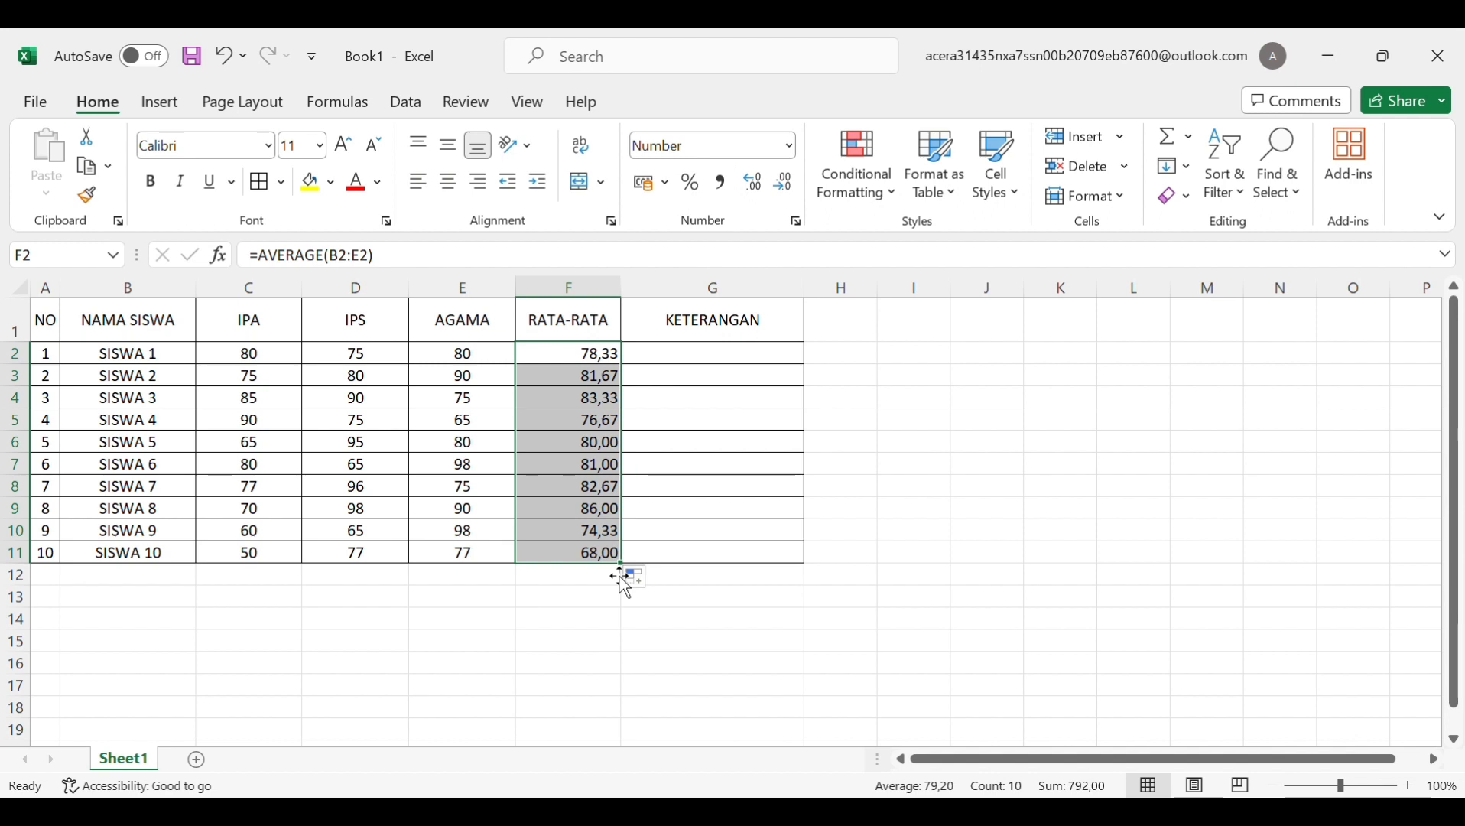
click(448, 181)
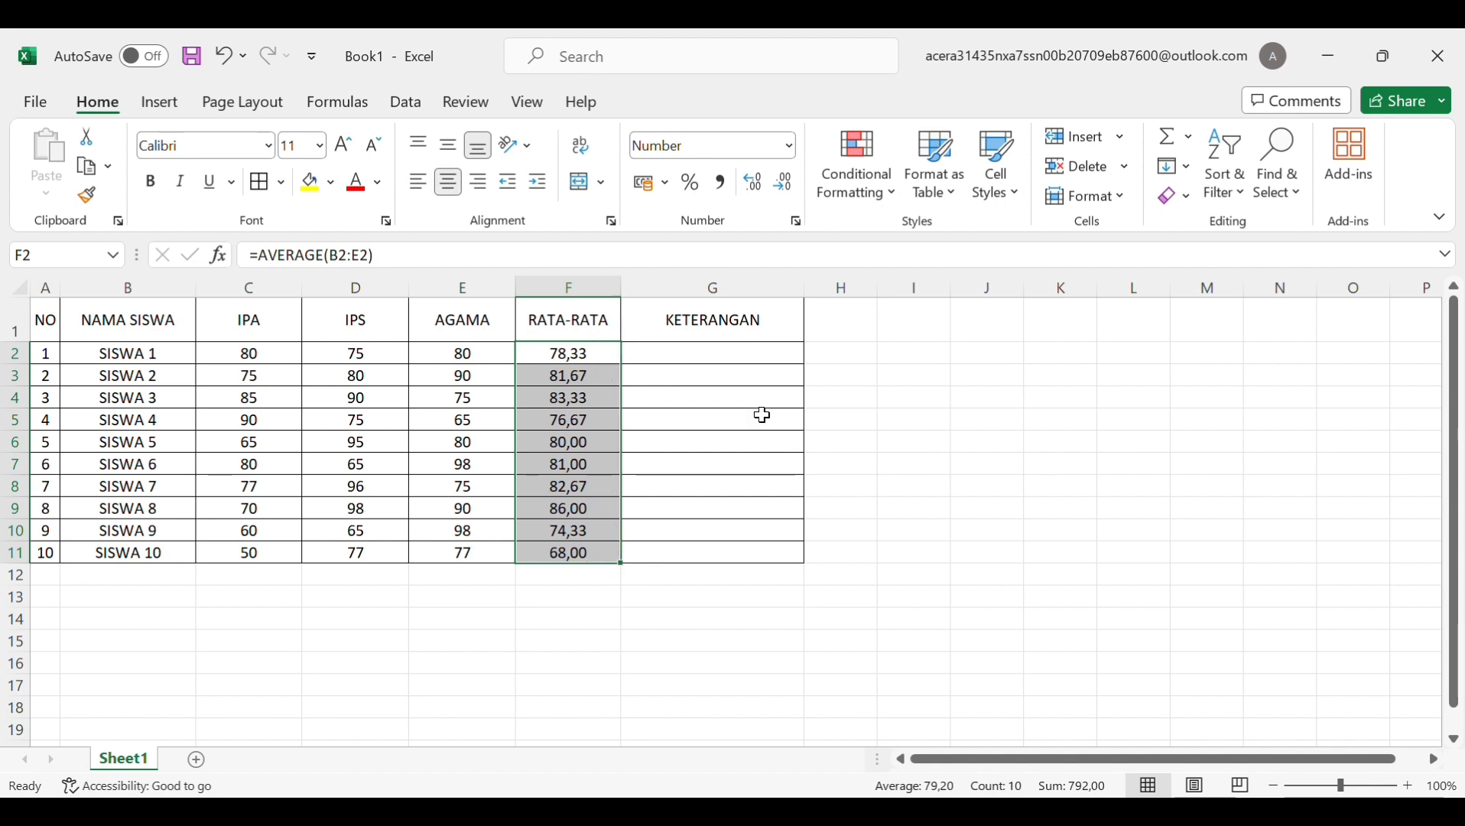
click(727, 360)
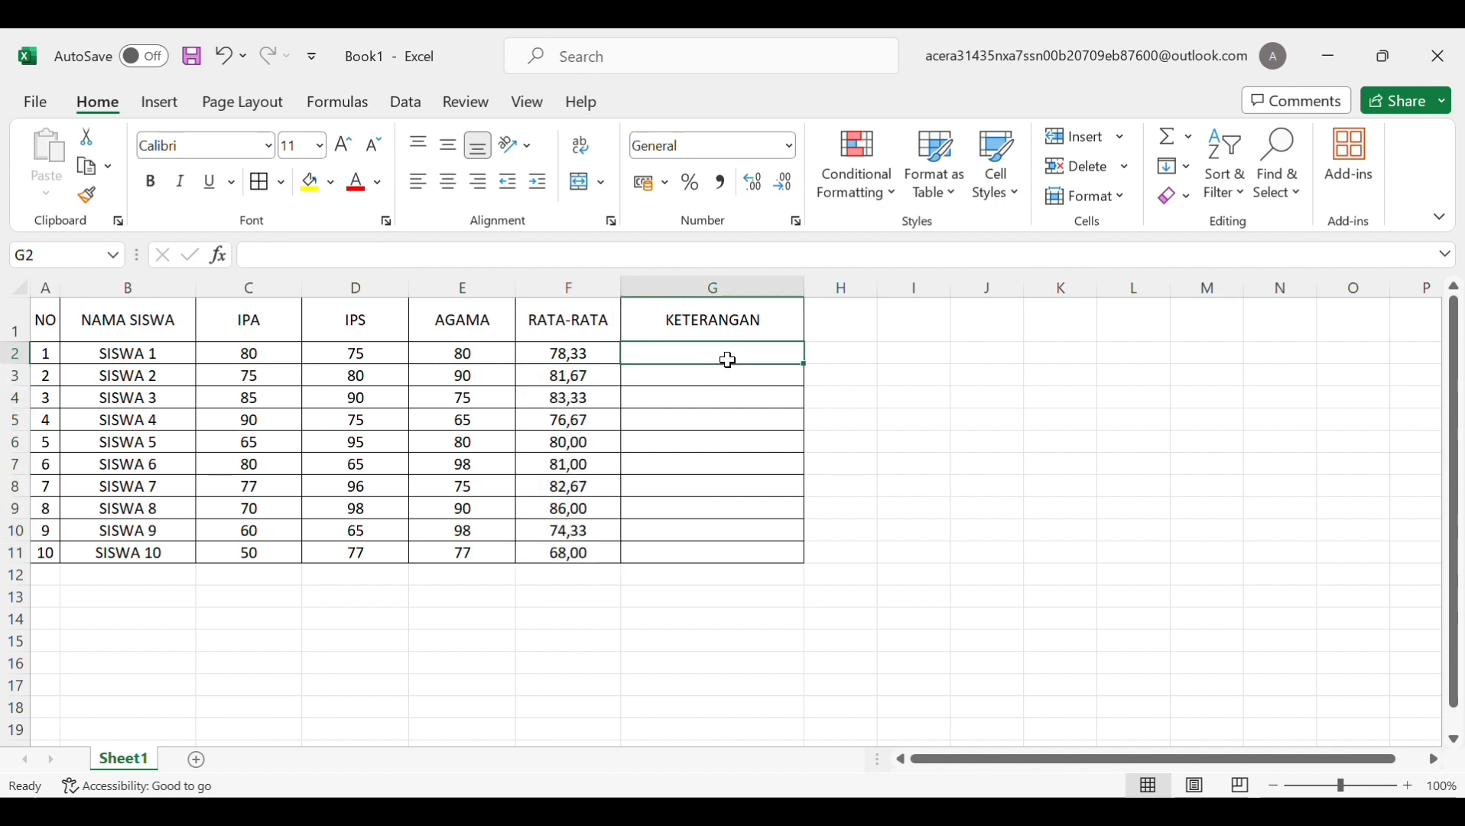
Begin G2's formula as =IF(F2<75; to test SISWA 1's average against 75
text(=)
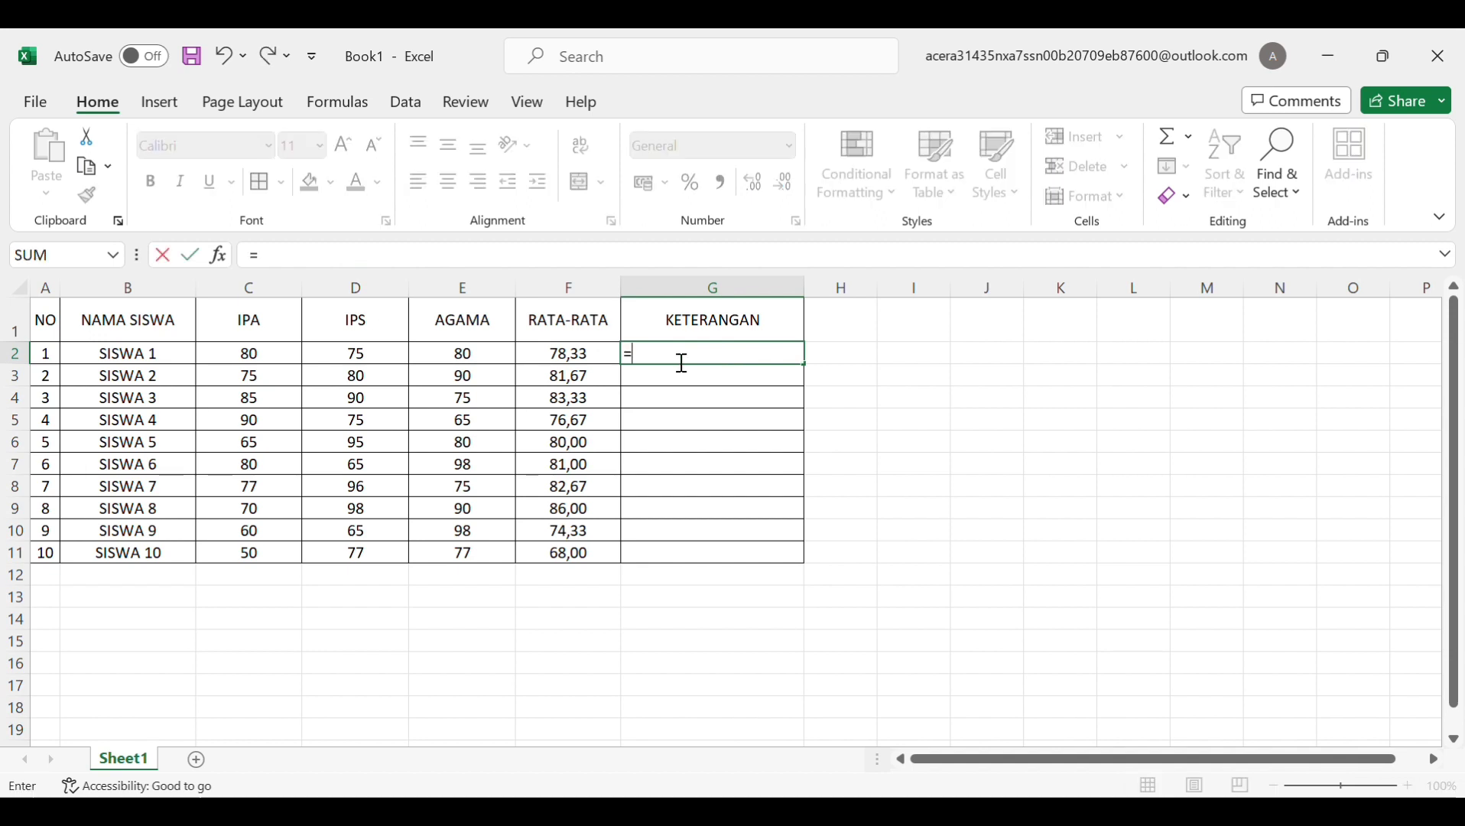
text(if)
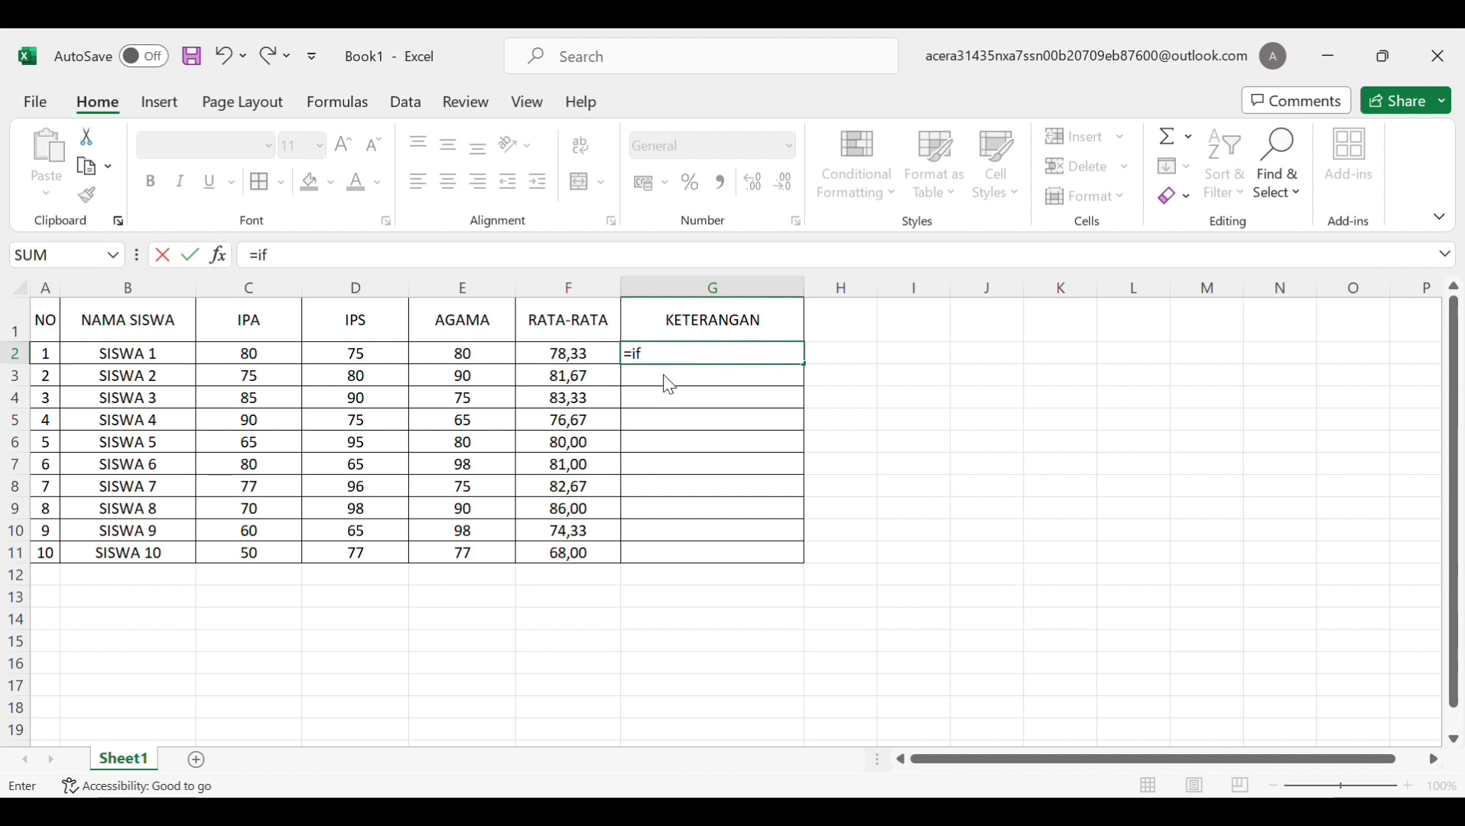
key(Tab)
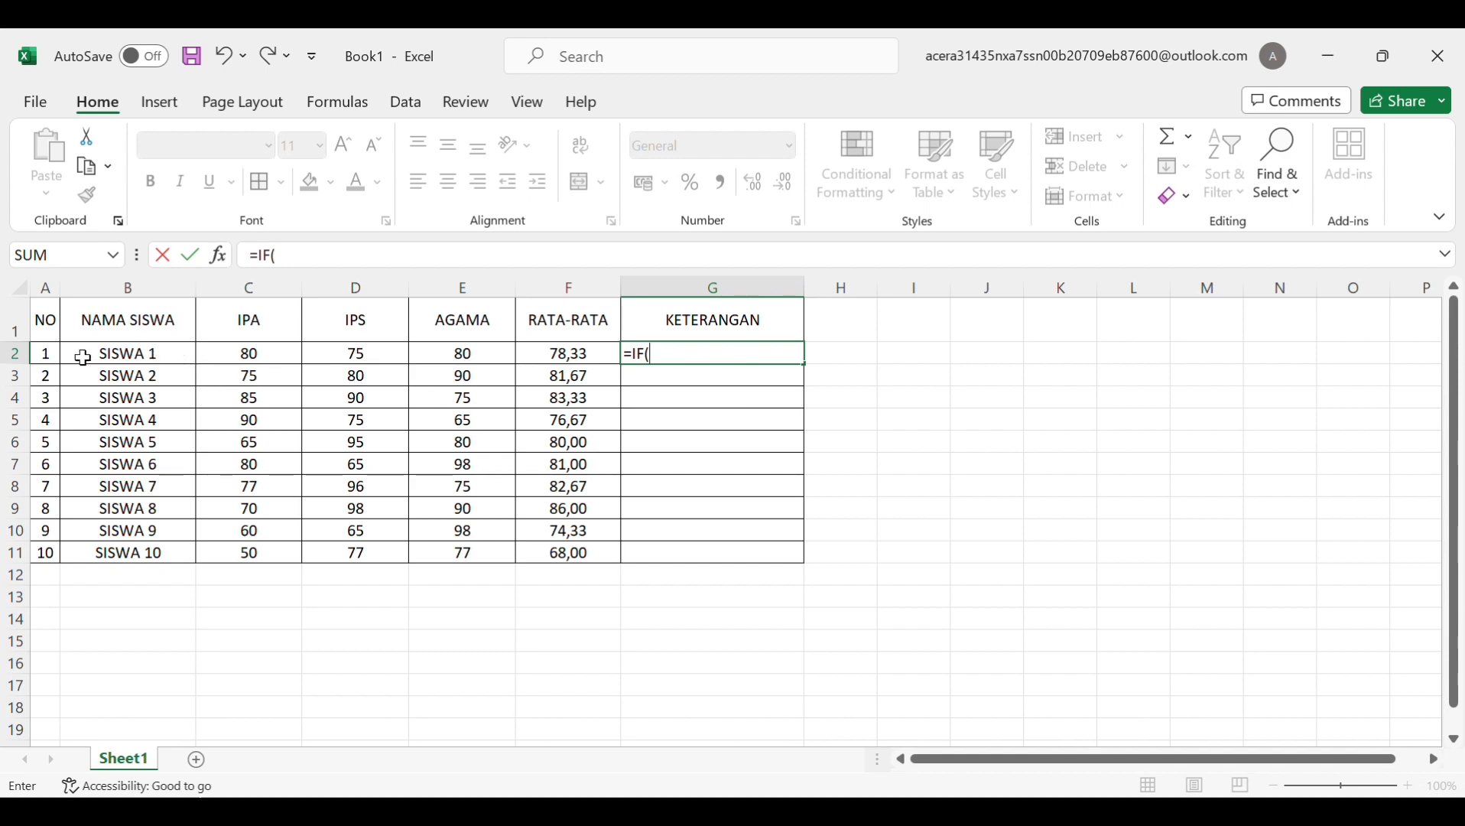
mouse_move(82, 353)
mouse_down()
mouse_move(114, 324)
mouse_move(353, 368)
mouse_move(543, 369)
mouse_move(72, 362)
mouse_up()
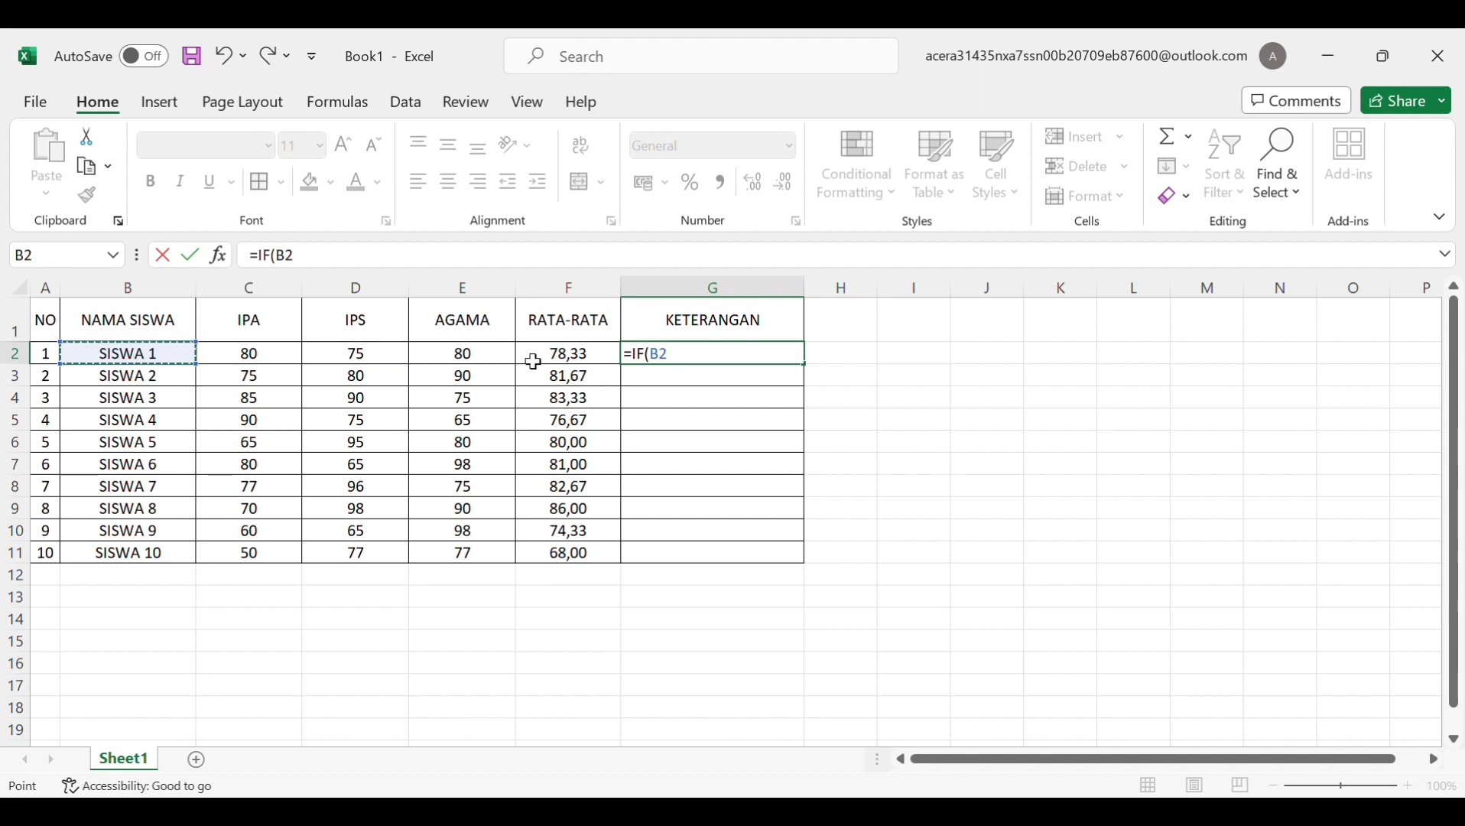
click(570, 359)
drag(606, 361, 561, 364)
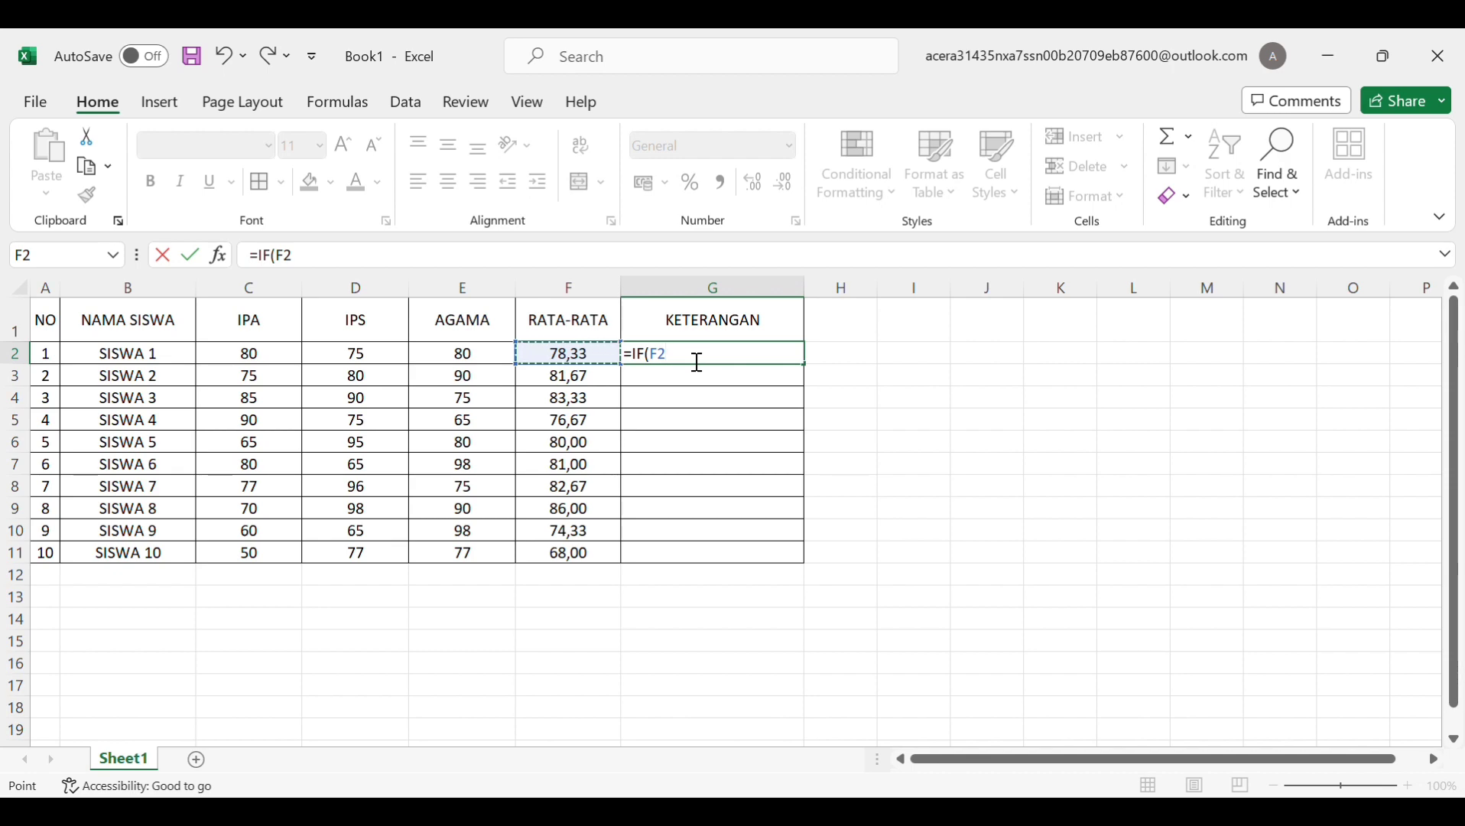
text(<)
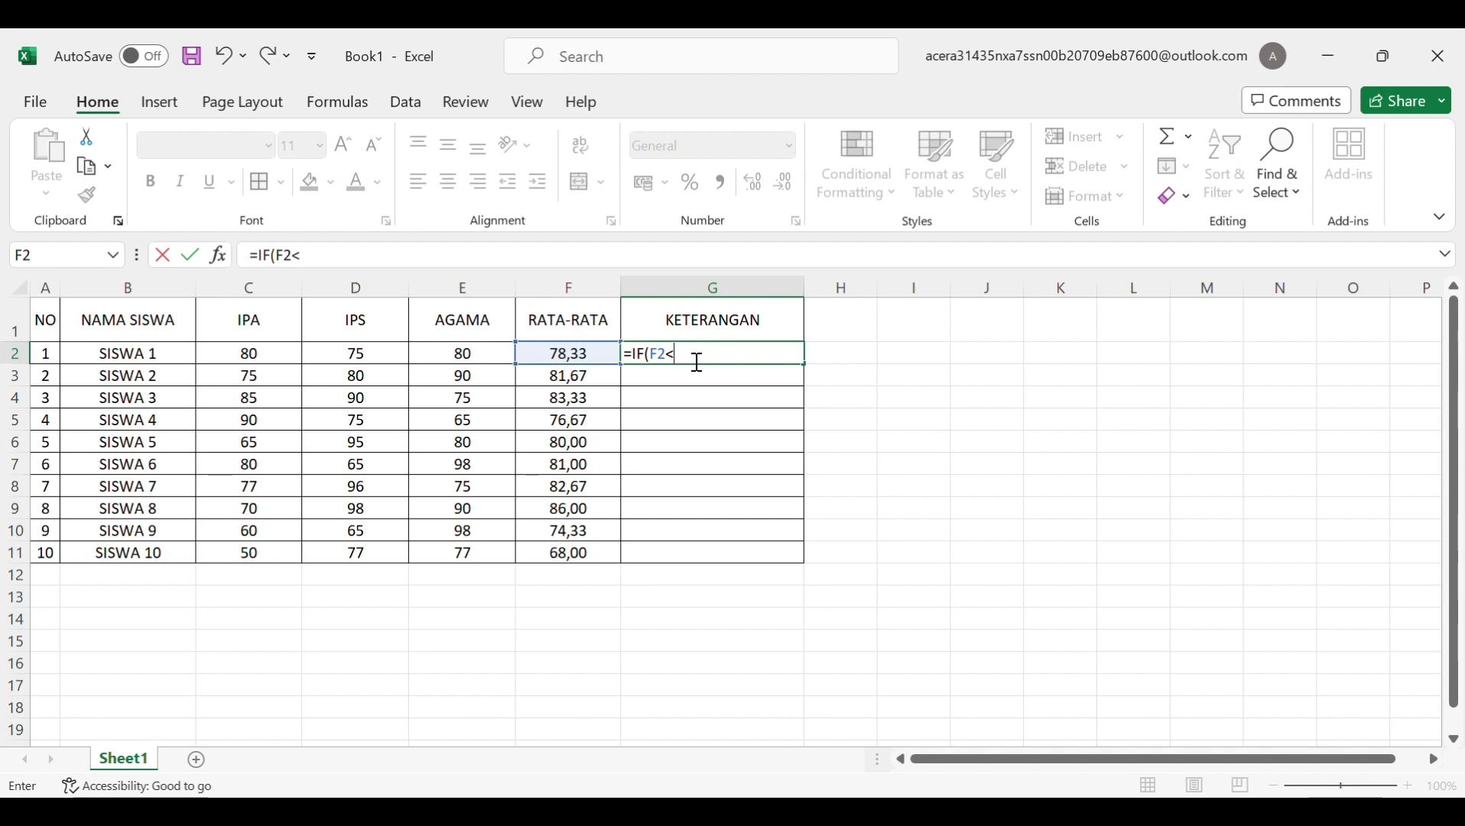
text(80)
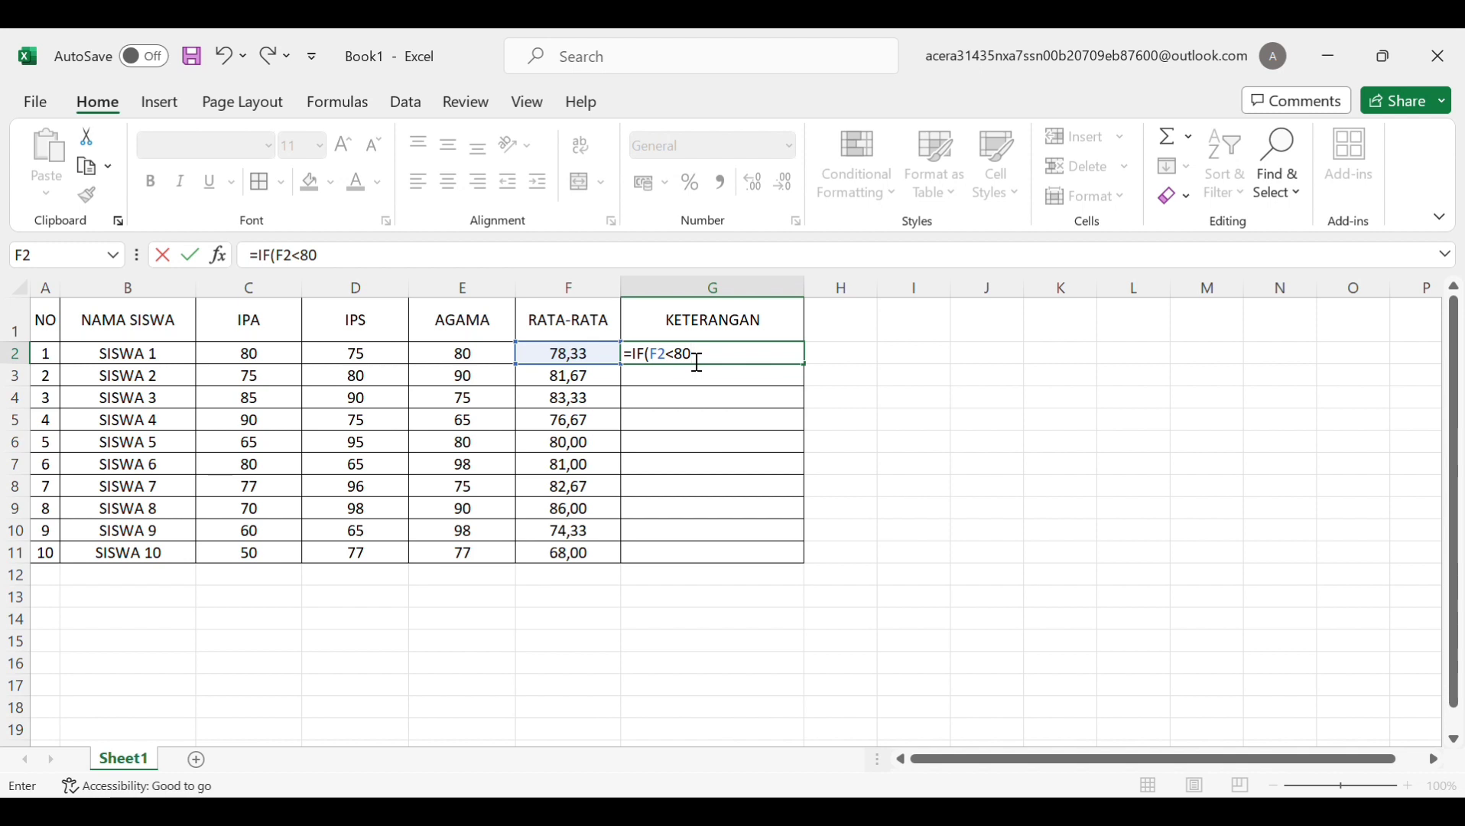
key(BackSpace)
key(BackSpace)
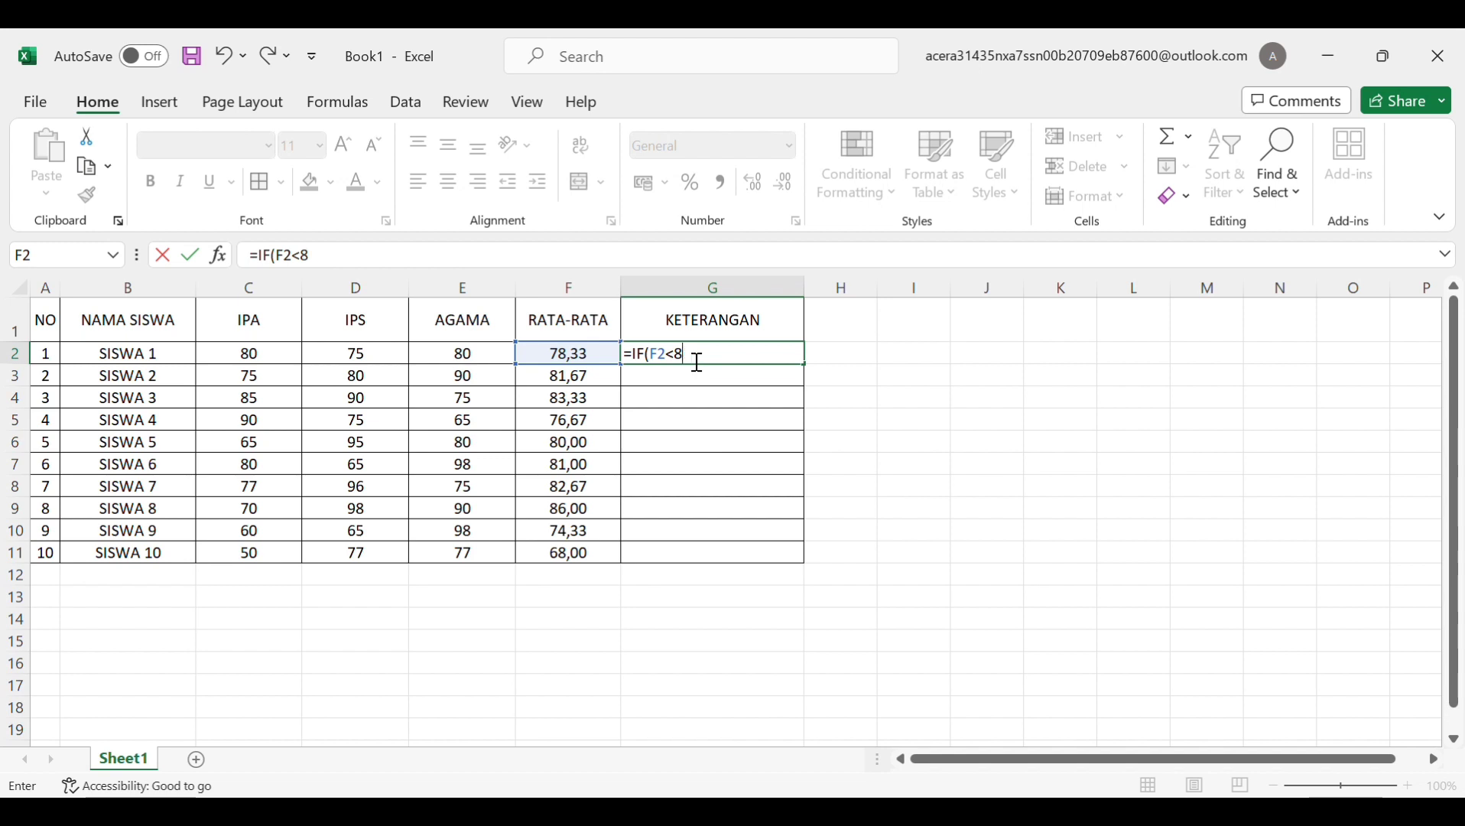
text(75)
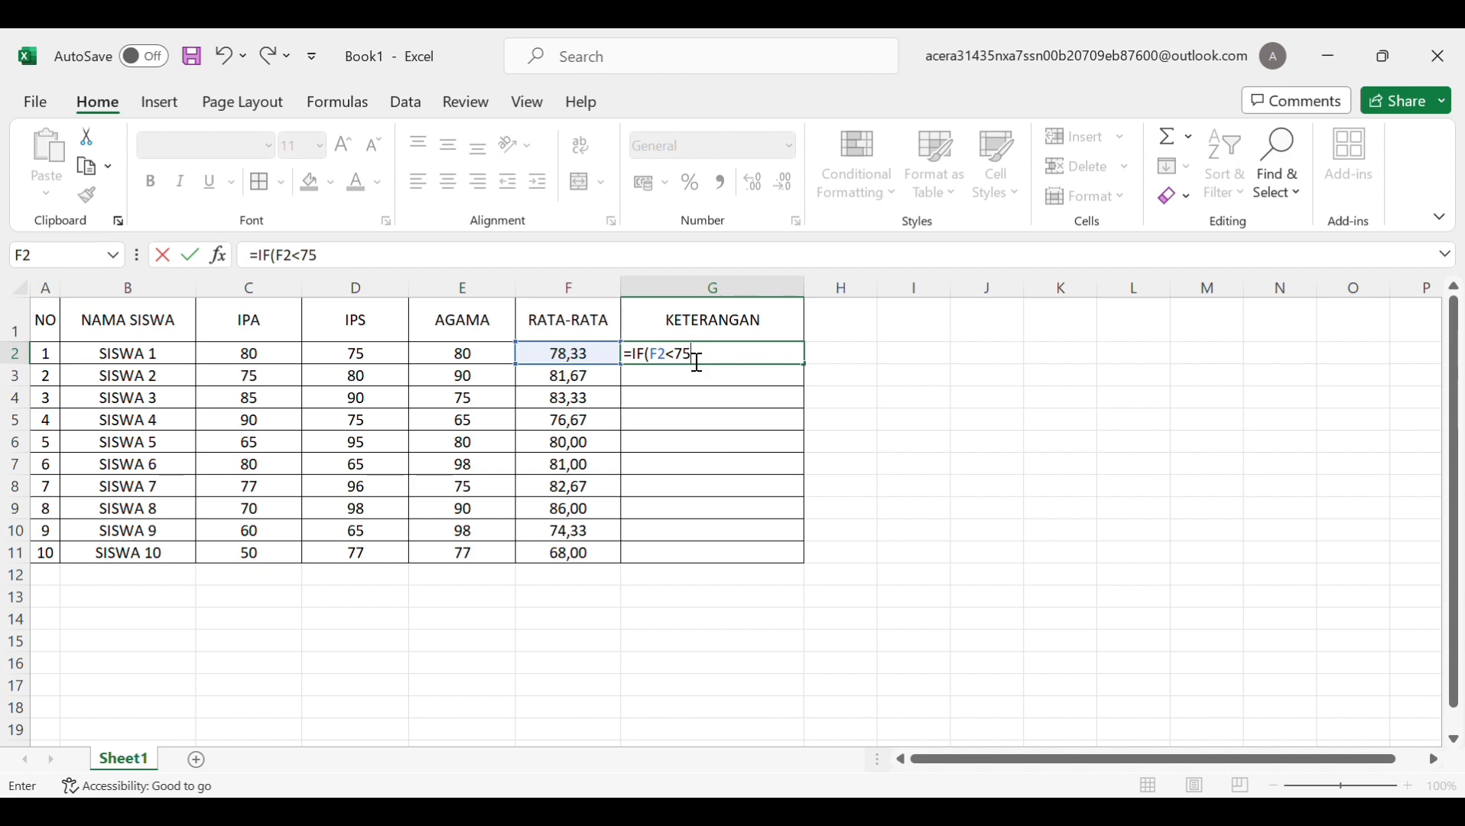
text(;")
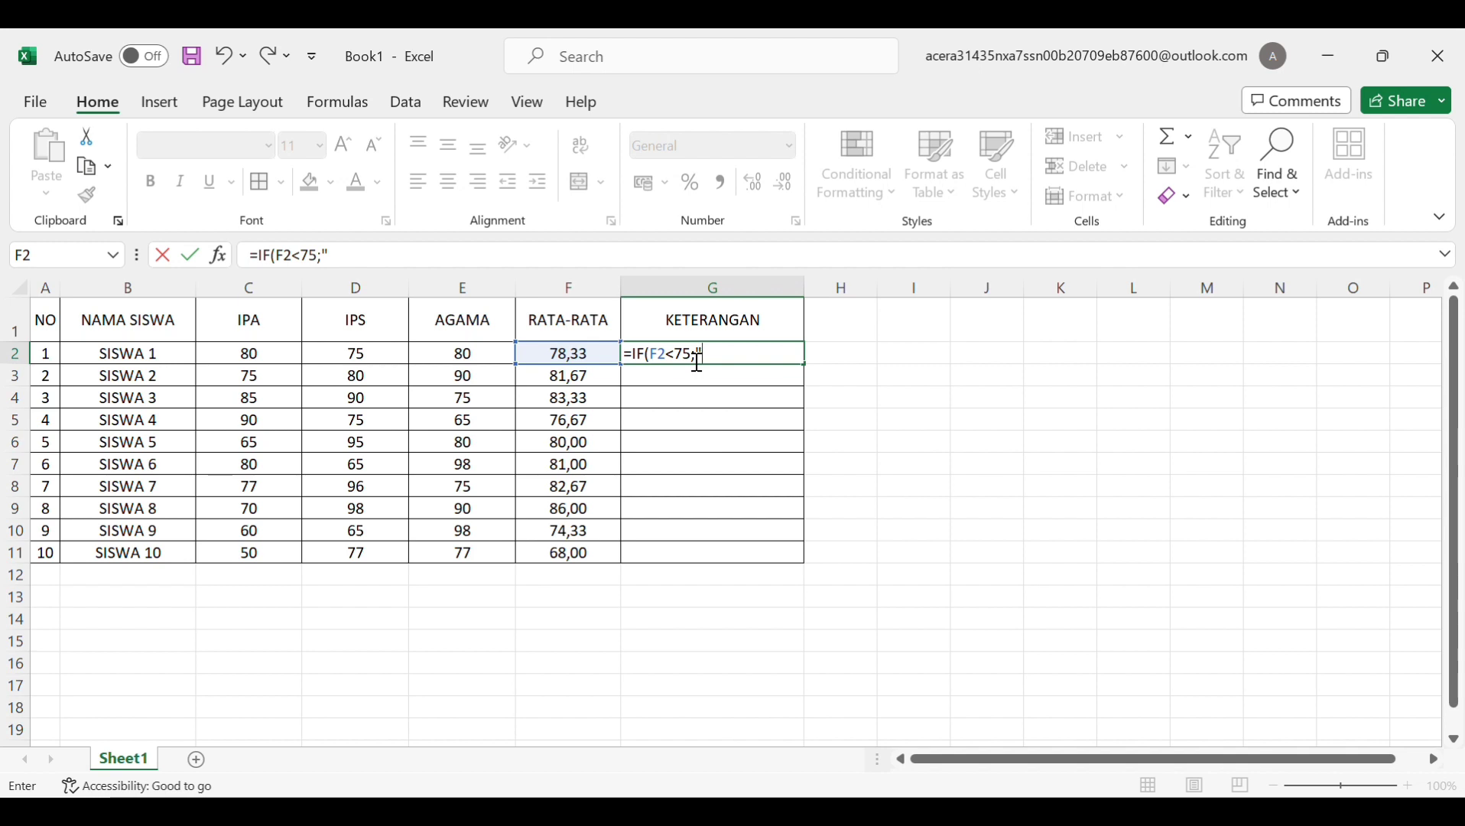
text(to)
Finish G2 as =IF(F2<75;"TIDAK LULUS";"LULUS"), which shows LULUS for SISWA 1
key(BackSpace)
text(i)
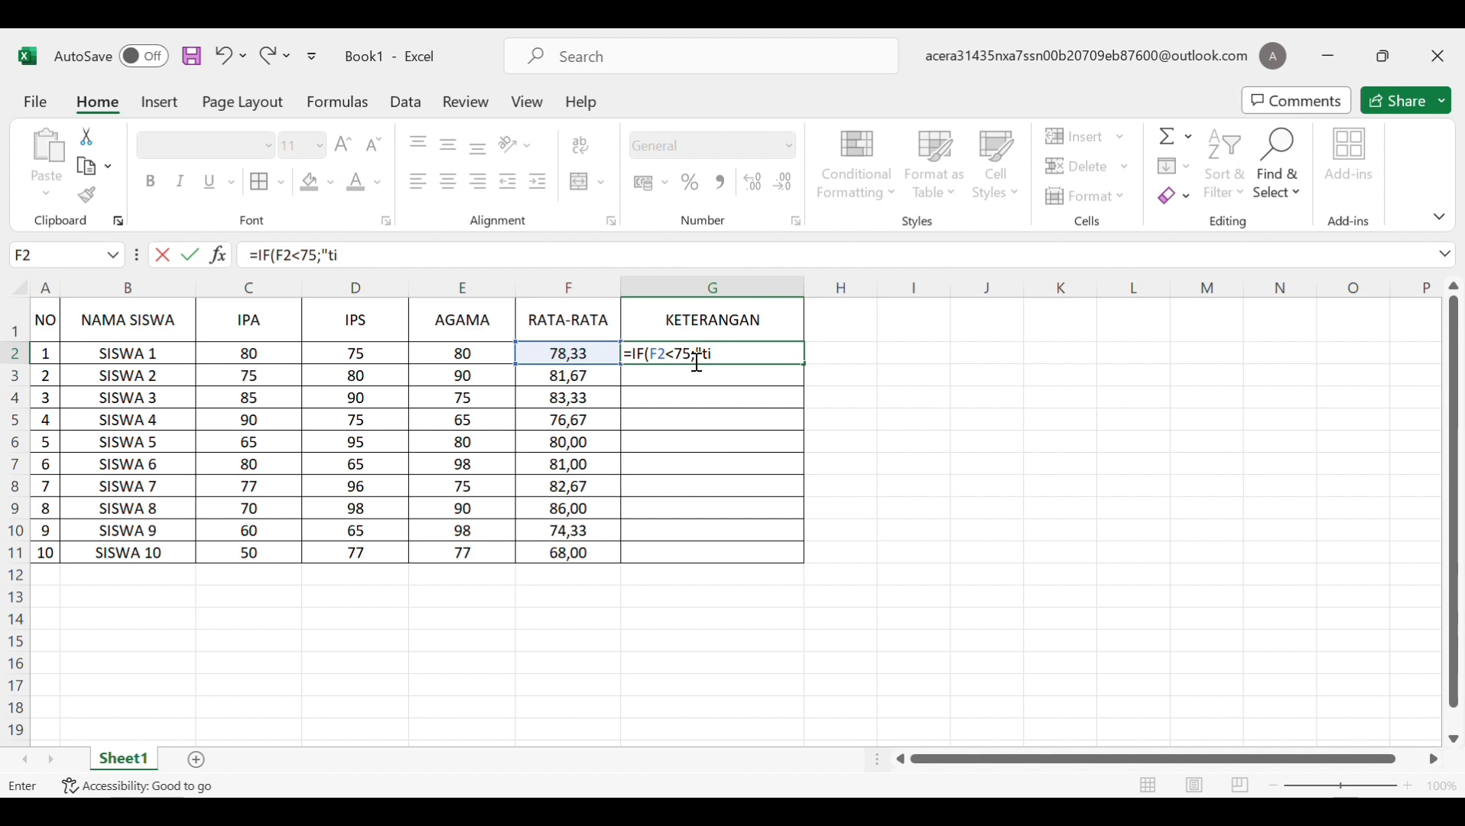
key(BackSpace)
key(BackSpace)
text(TIDAK LULUS)
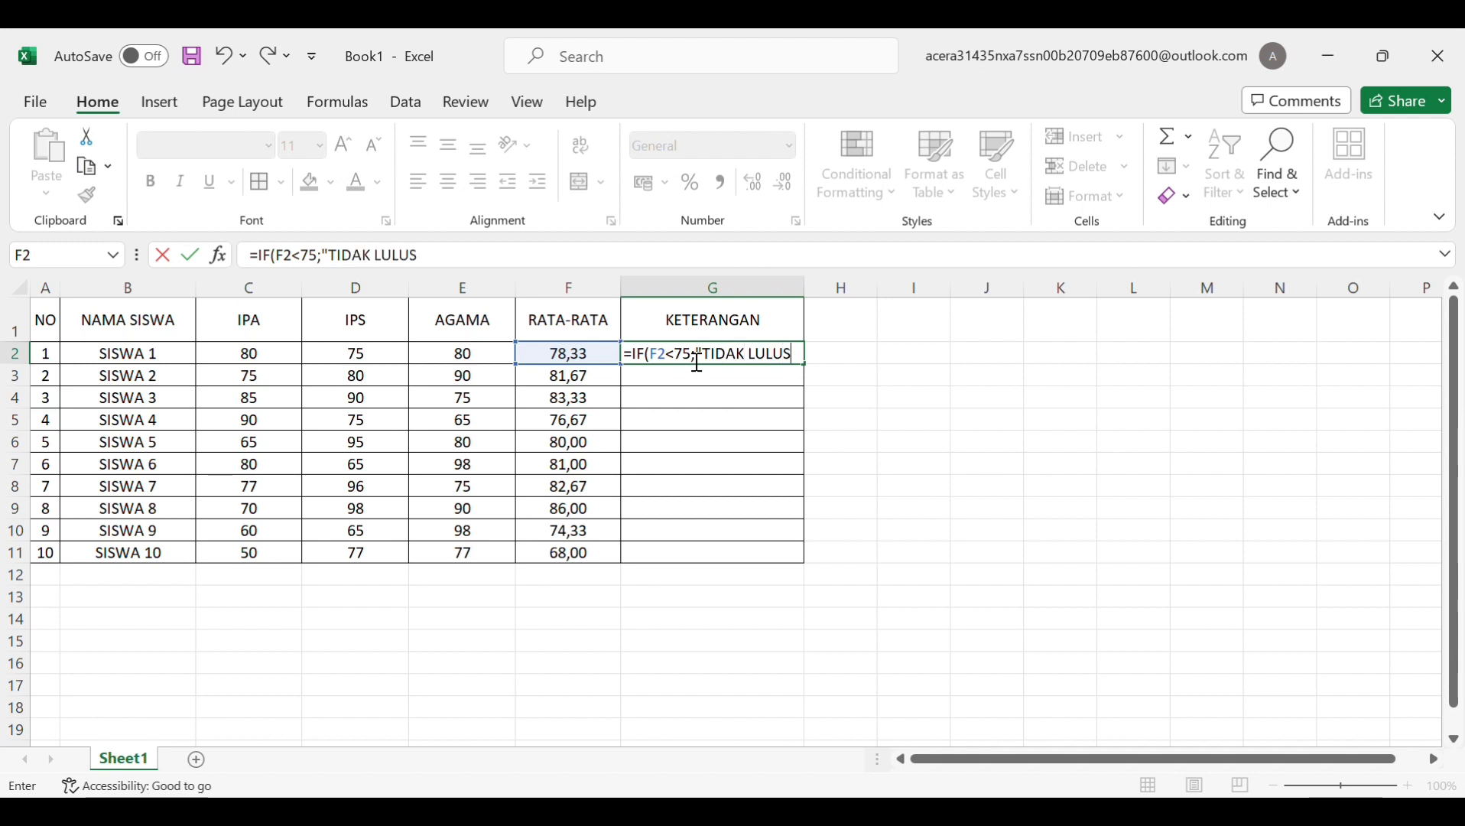
text(')
key(BackSpace)
text(";)
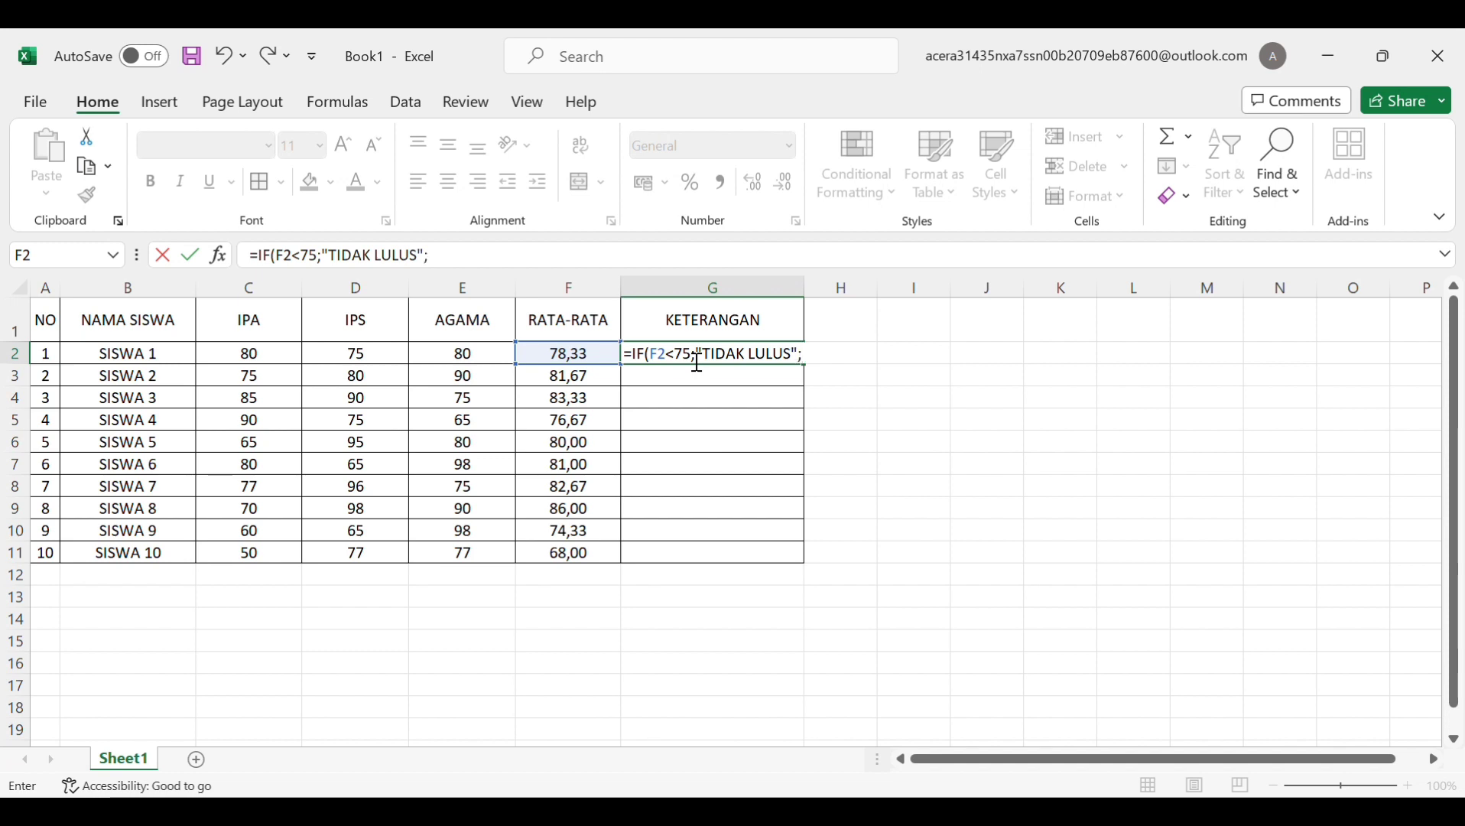
text("LULUS"))
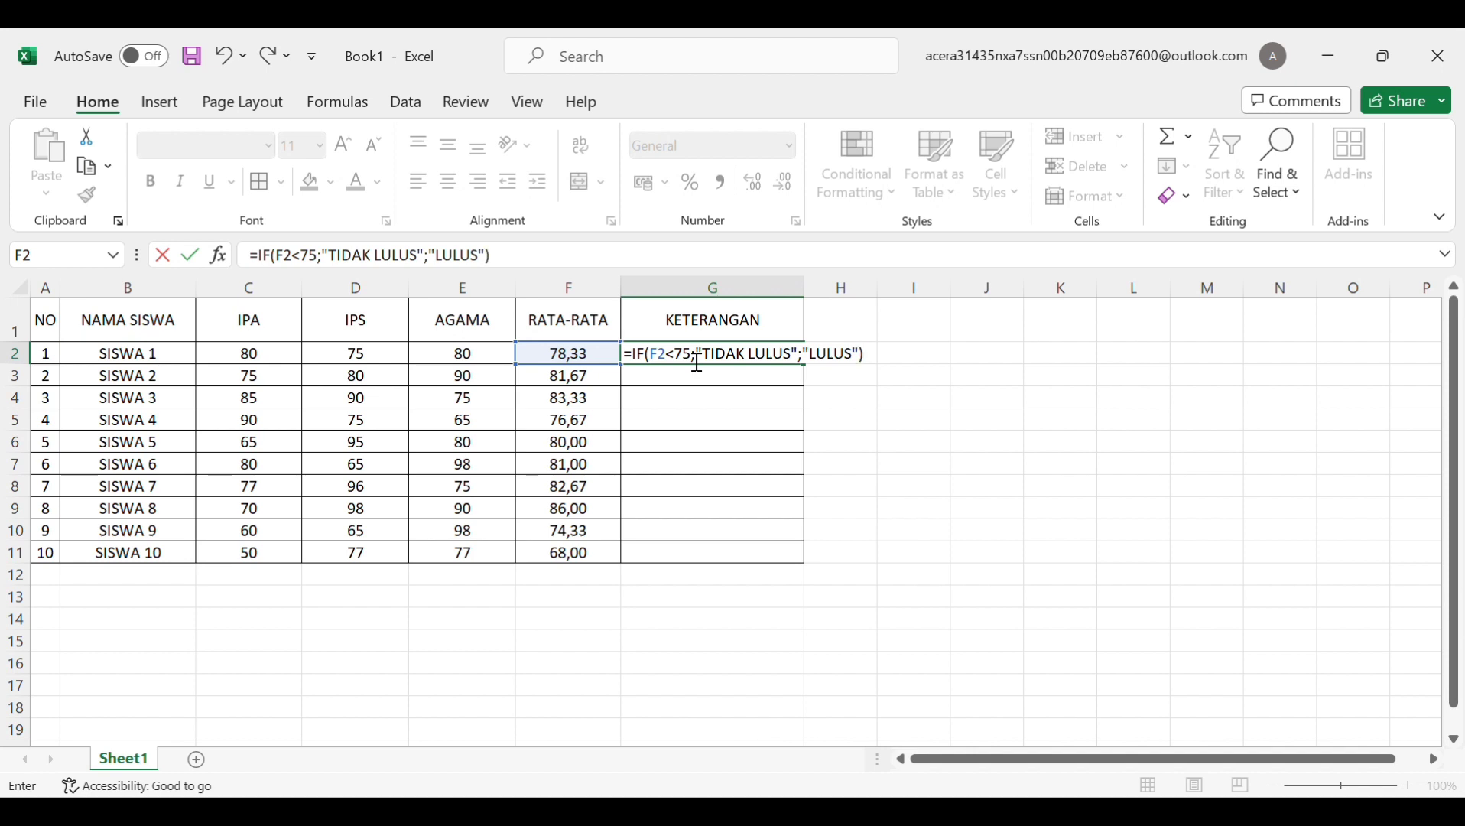
key(Return)
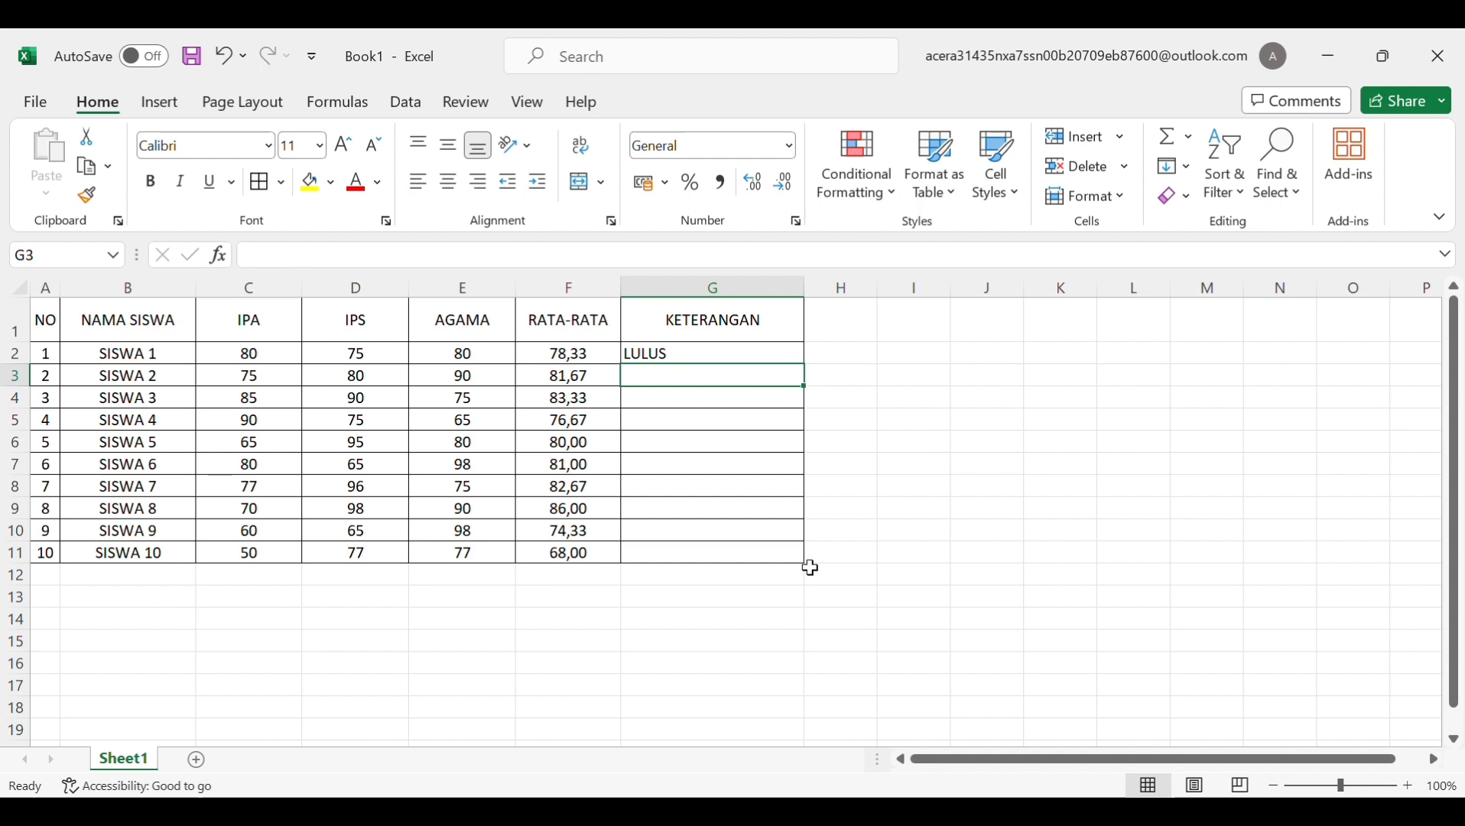
click(683, 356)
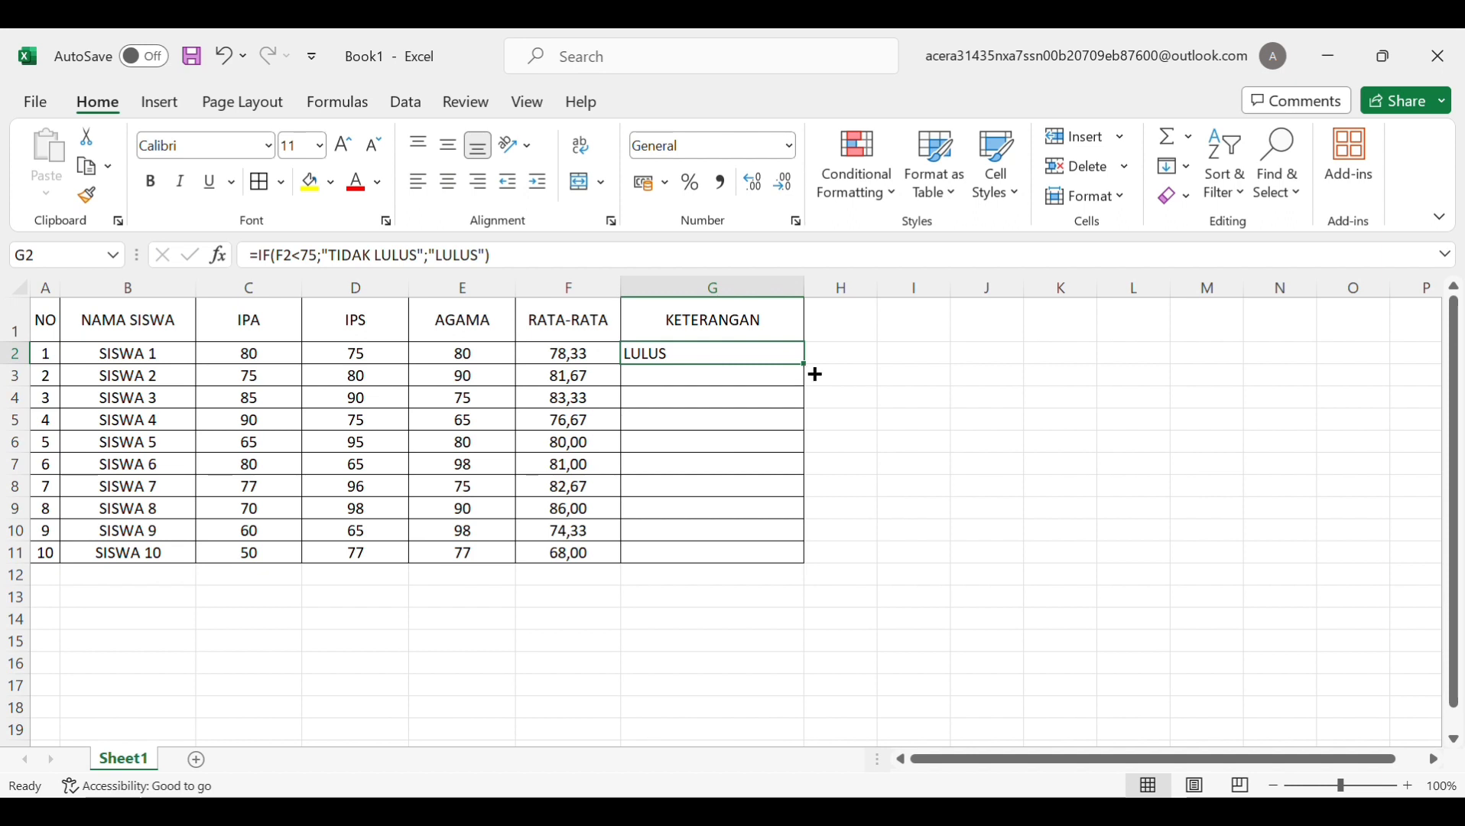
Fill the IF formula down to G11 and centre the verdicts: LULUS for SISWA 1–8, TIDAK LULUS for SISWA 9–10
drag(805, 365, 808, 573)
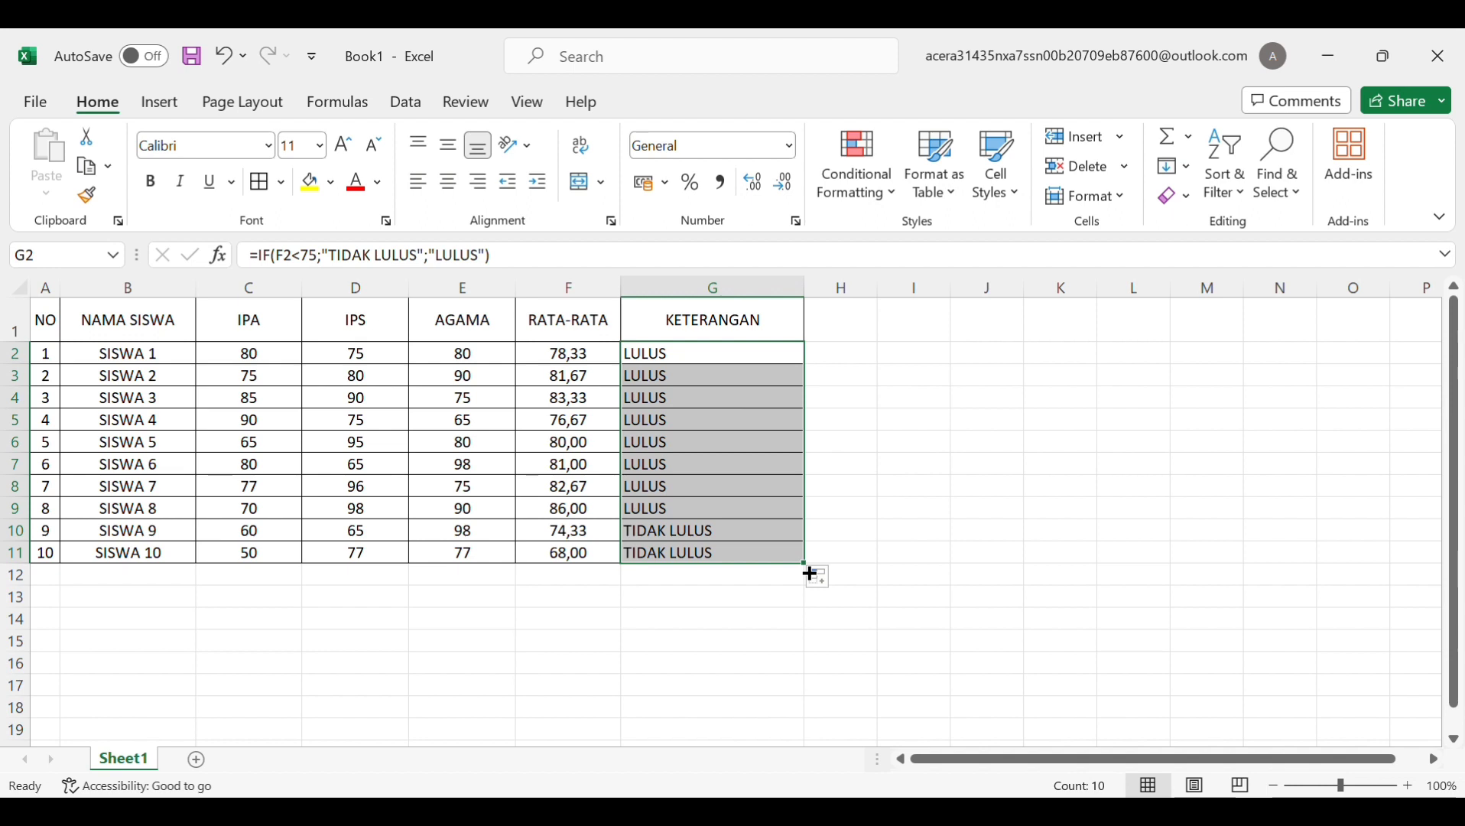
click(449, 181)
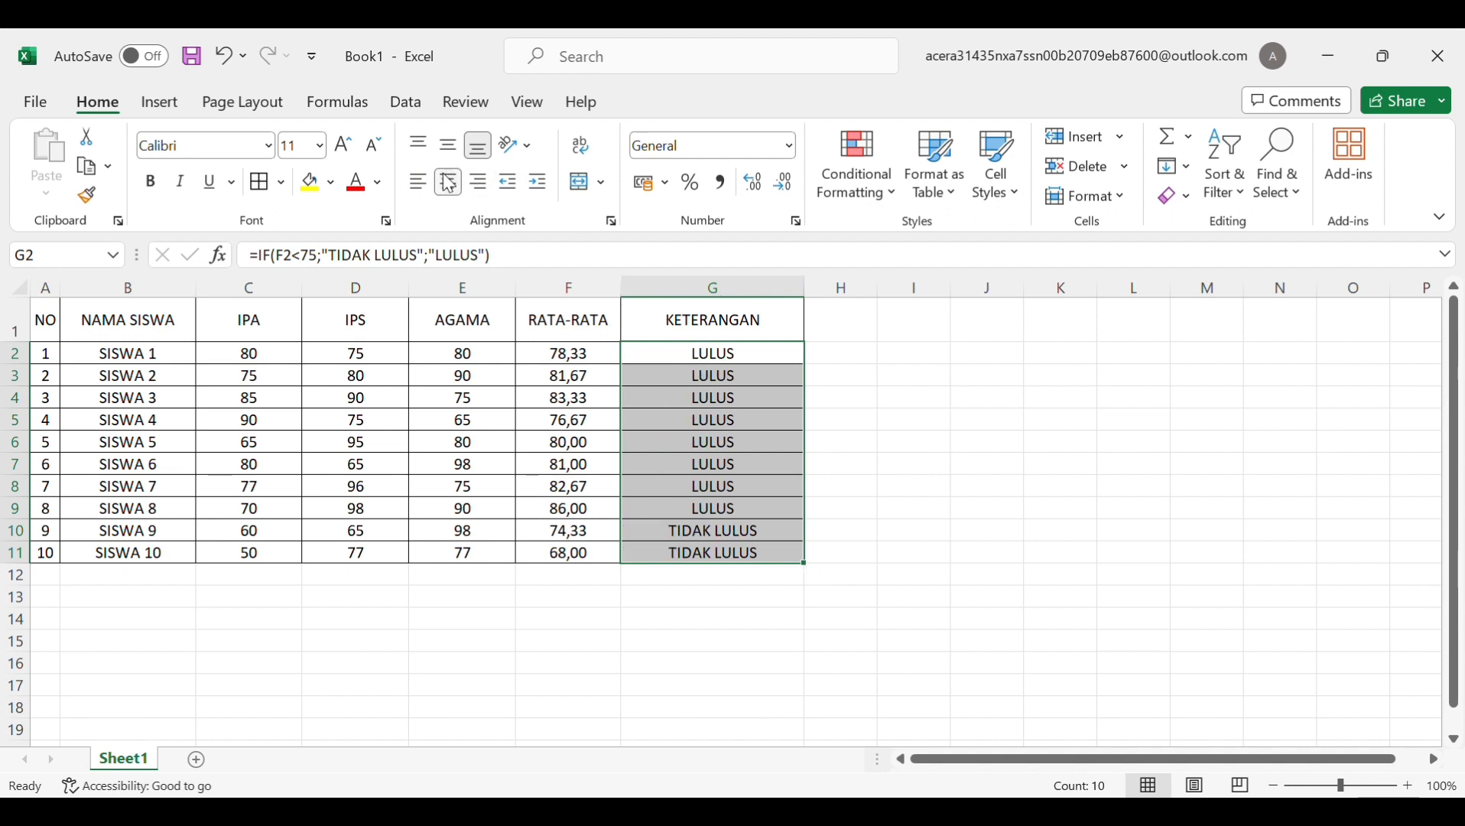
click(855, 363)
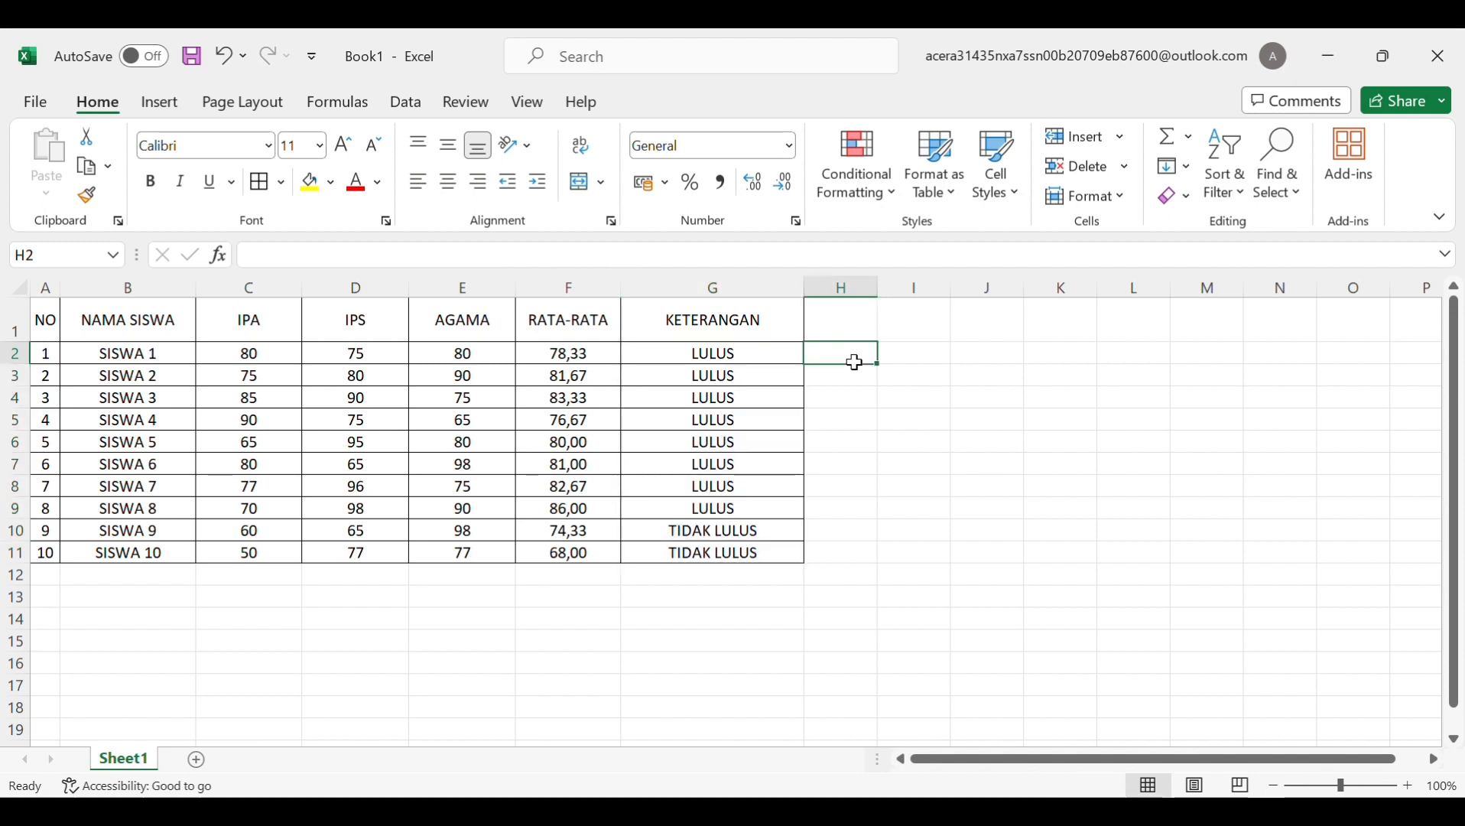